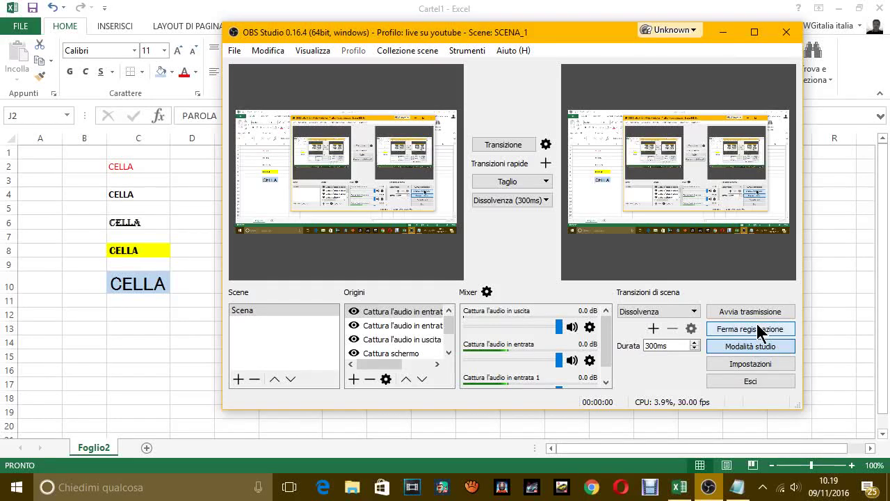
Minimize OBS Studio and bring the Notepad notes window up beside Excel
{"action": "left_click", "coordinate": [725, 33]}
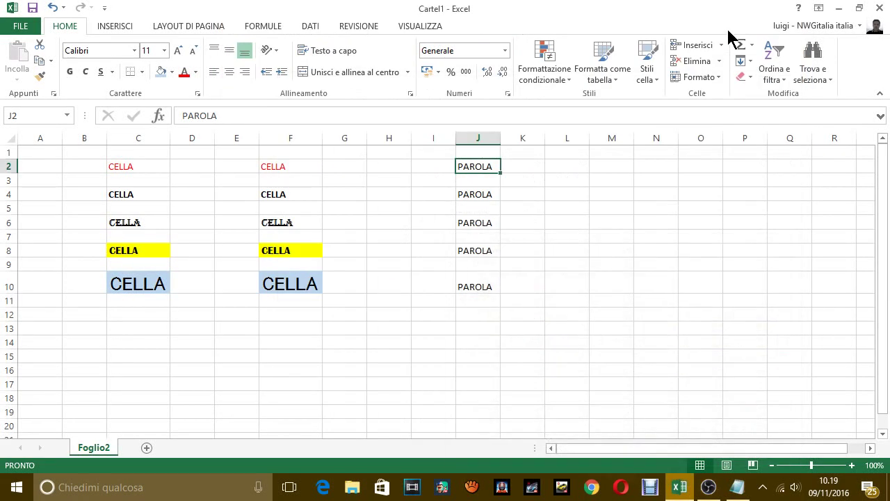
{"action": "left_click", "coordinate": [737, 487]}
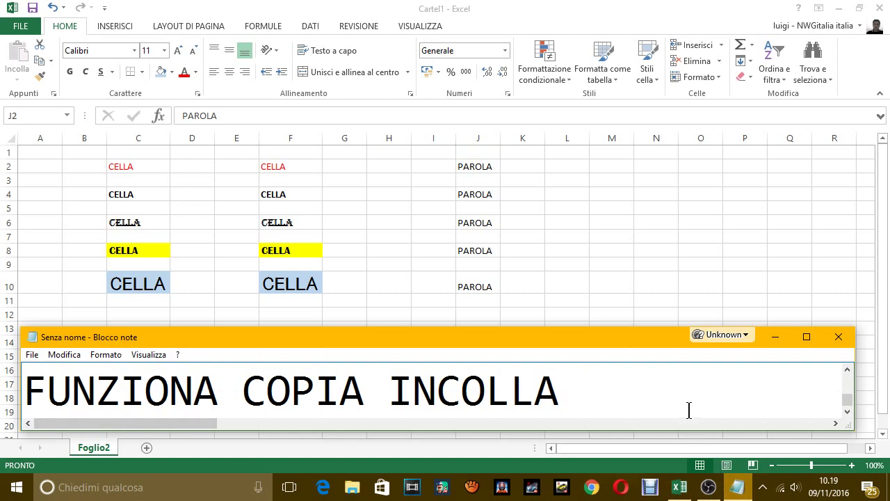
Clear the old Notepad notes, including 'OK, AL PROSSIMO VIDE' and 'OK, CIAO'
{"action": "key", "text": "BackSpace"}
{"action": "key", "text": "BackSpace"}
{"action": "key", "text": "BackSpace"}
{"action": "key", "text": "BackSpace"}
{"action": "key", "text": "BackSpace"}
{"action": "key", "text": "BackSpace"}
{"action": "key", "text": "BackSpace"}
{"action": "key", "text": "BackSpace"}
{"action": "key", "text": "BackSpace"}
{"action": "type", "text": "OK, AL PROSSIMO VIDE"}
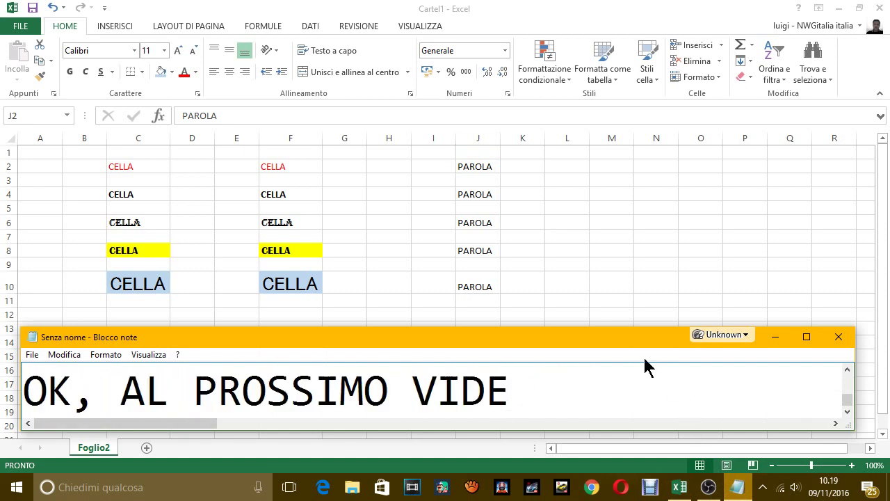
{"action": "key", "text": "ctrl+a"}
{"action": "key", "text": "BackSpace"}
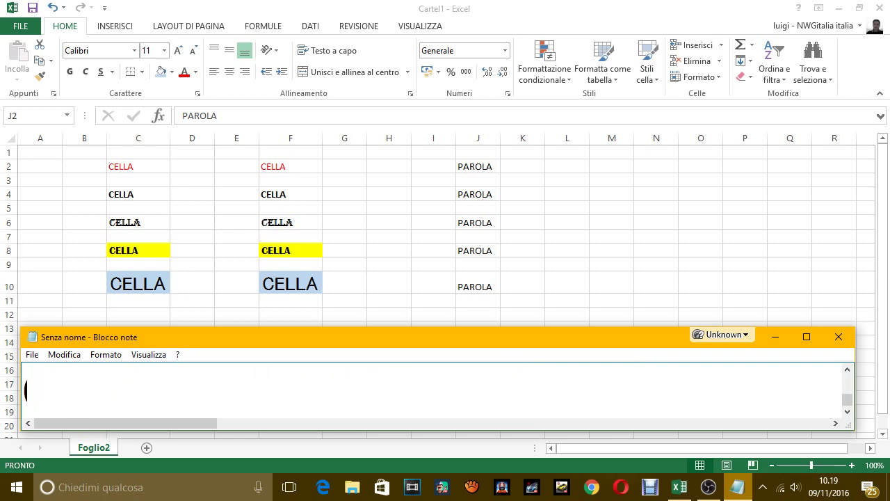
{"action": "type", "text": "OK"}
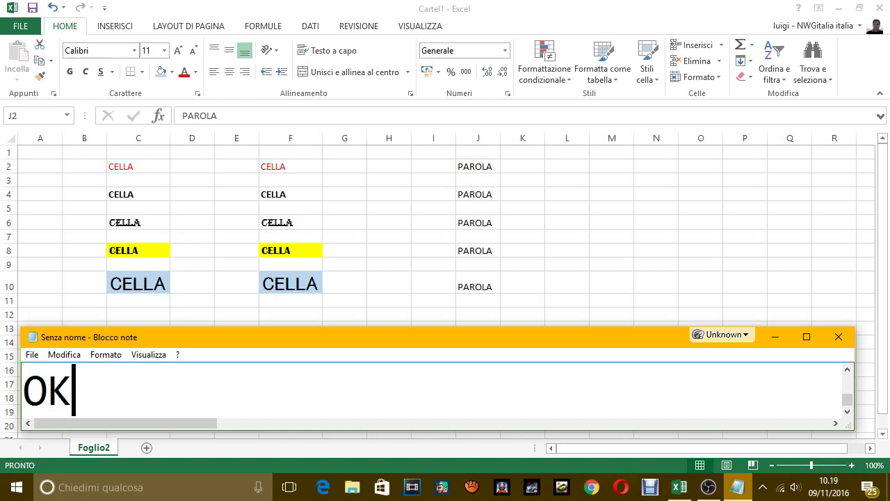
{"action": "type", "text": ", CIAO"}
{"action": "key", "text": "ctrl+a"}
{"action": "key", "text": "BackSpace"}
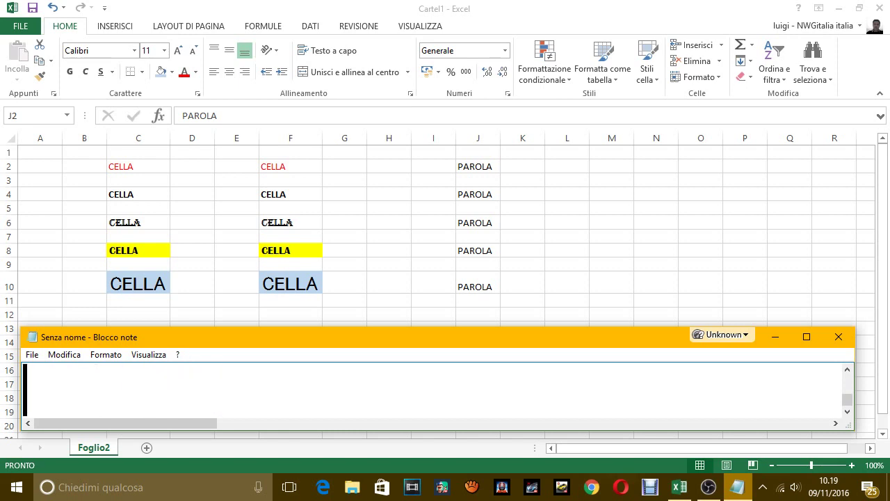
Write 'VI MOSTRO COME SI USA IL COPIA INCOLLA' and 'E LE VARIE OPZIONI DEL COPIA INCOLLA IN'
{"action": "type", "text": "VI SOM"}
{"action": "key", "text": "BackSpace"}
{"action": "key", "text": "BackSpace"}
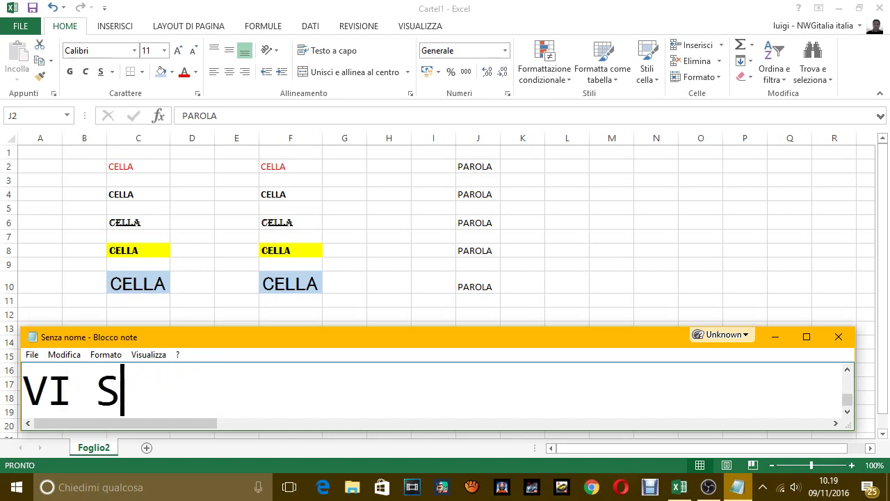
{"action": "key", "text": "BackSpace"}
{"action": "type", "text": "MOSTRO  U"}
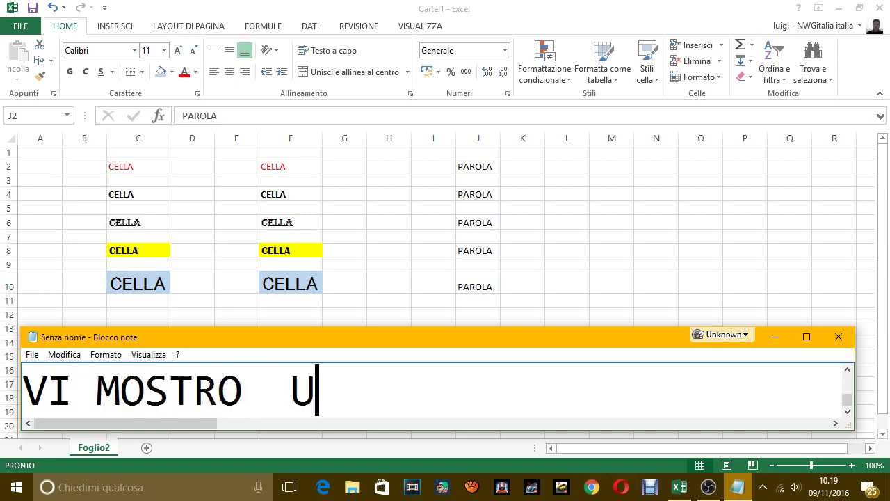
{"action": "type", "text": "NA"}
{"action": "key", "text": "BackSpace"}
{"action": "key", "text": "BackSpace"}
{"action": "key", "text": "BackSpace"}
{"action": "key", "text": "BackSpace"}
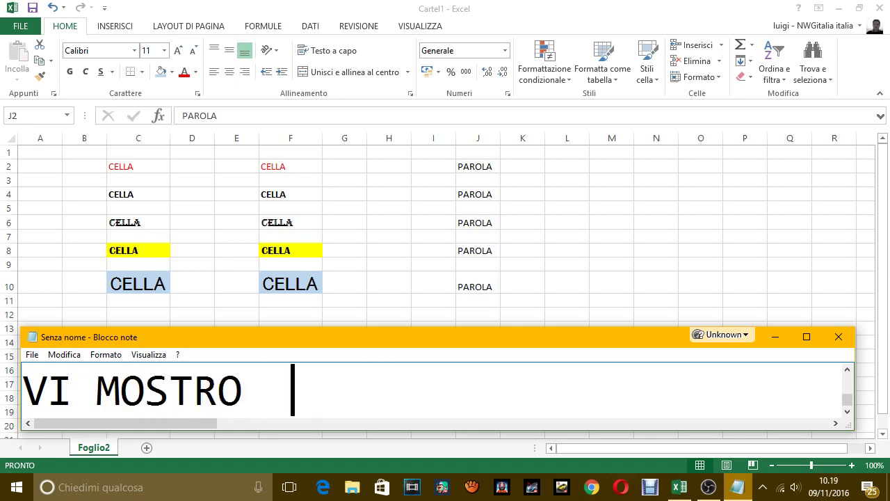
{"action": "type", "text": "COME SI USA"}
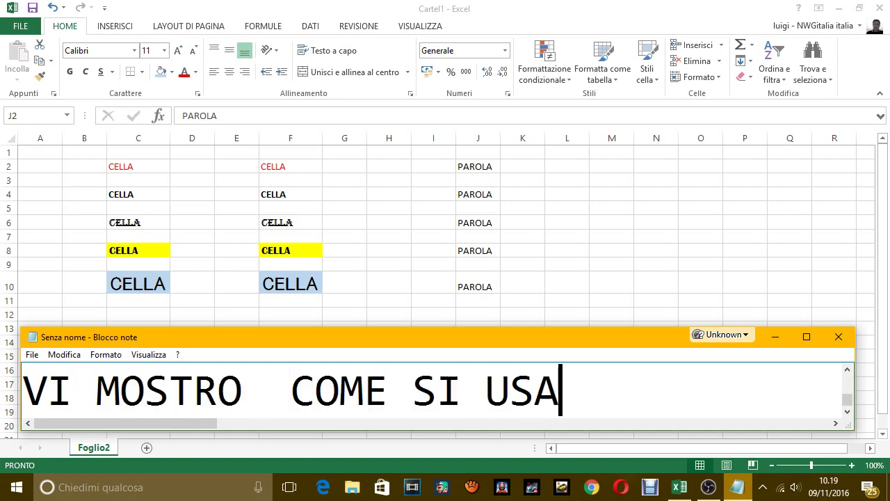
{"action": "type", "text": " IL COPIA "}
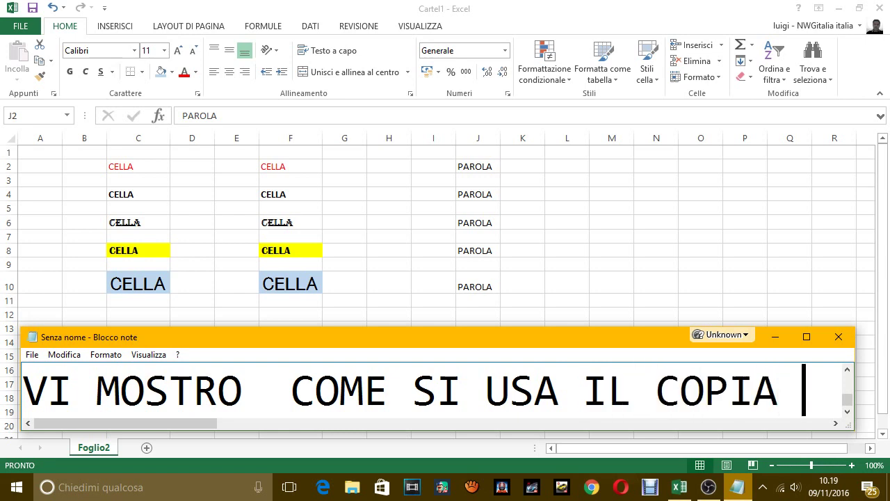
{"action": "type", "text": "INCOLLA"}
{"action": "key", "text": "Return"}
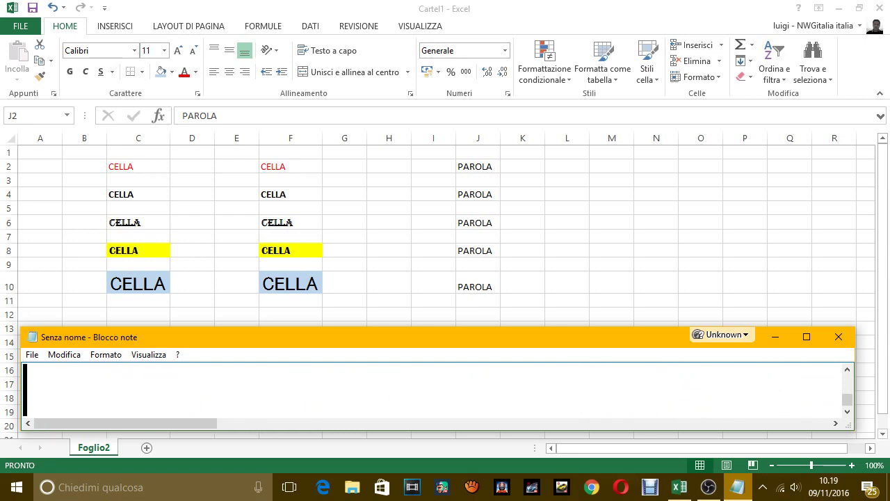
{"action": "type", "text": "E LE "}
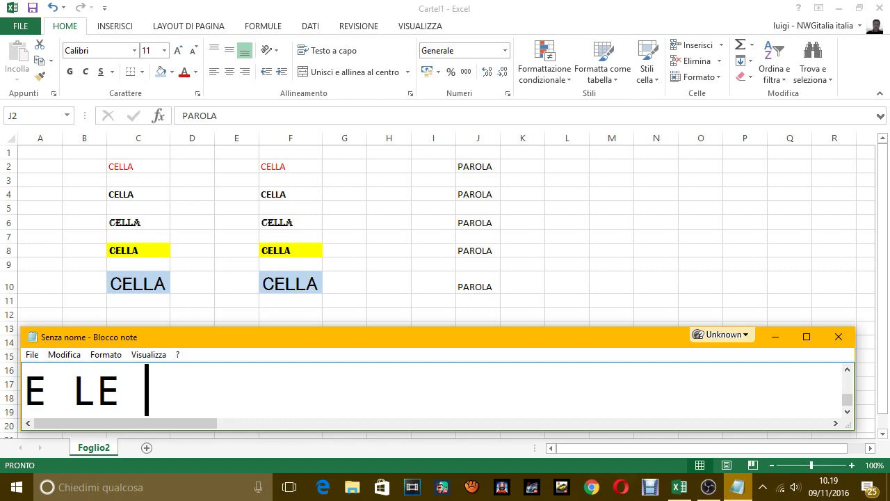
{"action": "type", "text": "VARIE OPIZ"}
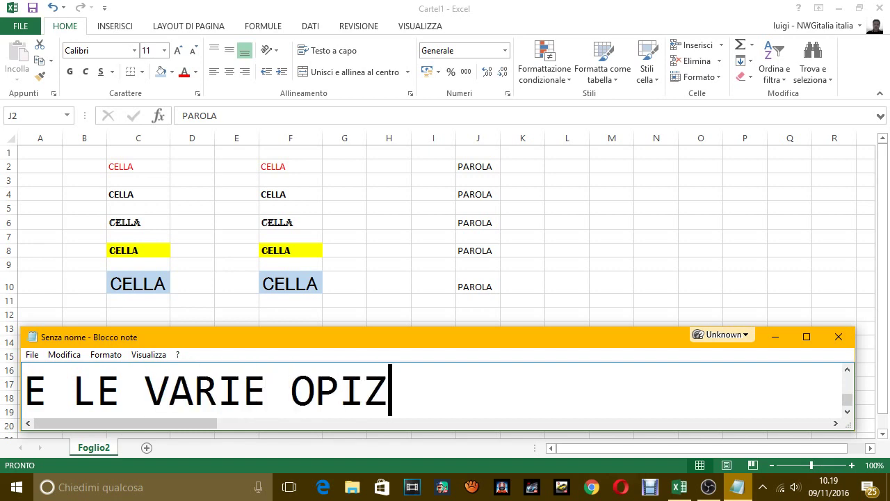
{"action": "key", "text": "BackSpace"}
{"action": "key", "text": "BackSpace"}
{"action": "type", "text": "ZIONI DEL C"}
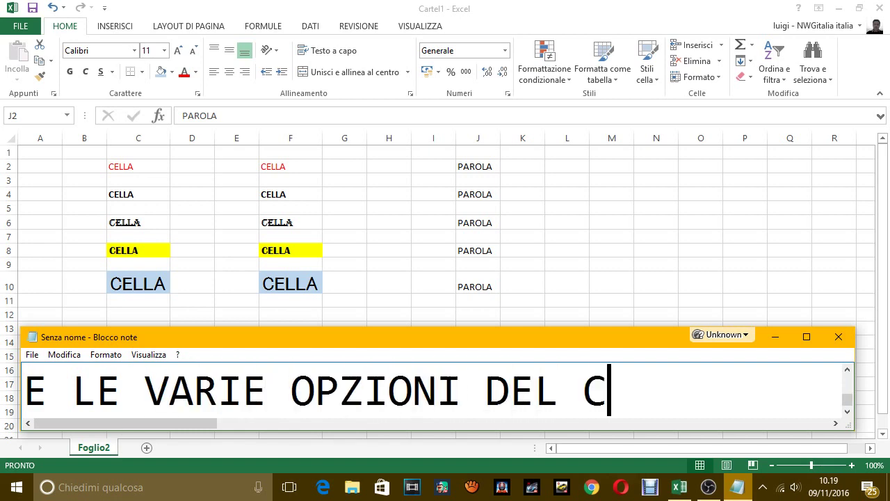
{"action": "type", "text": "OMPI"}
{"action": "key", "text": "BackSpace"}
{"action": "key", "text": "BackSpace"}
{"action": "key", "text": "BackSpace"}
{"action": "type", "text": "P"}
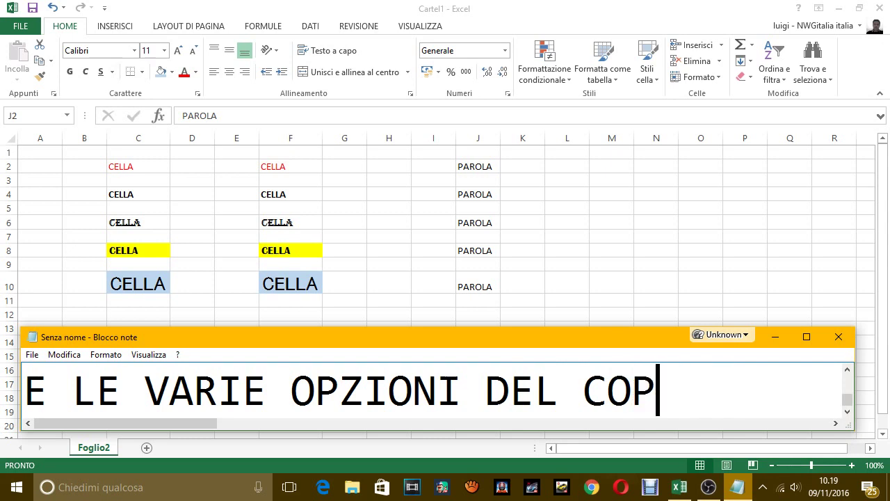
{"action": "type", "text": "IA INCOLLA"}
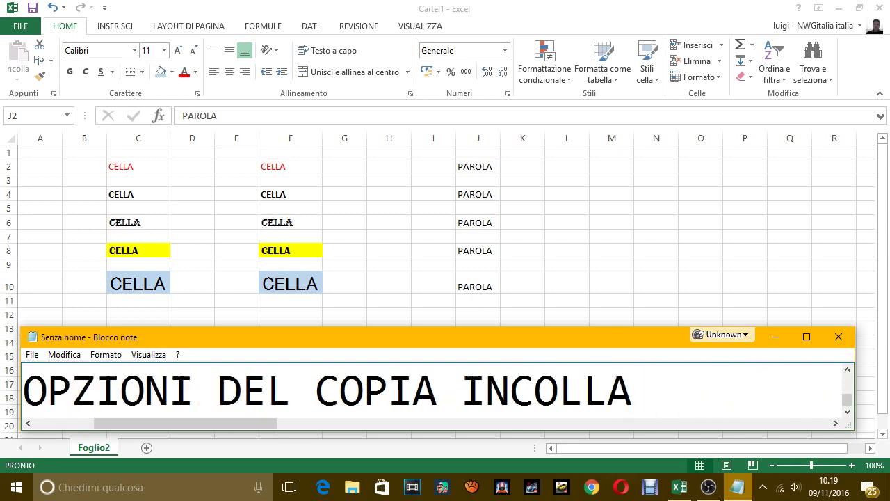
{"action": "type", "text": " IN"}
Add the lines 'EXCEL 2013' and 'COME VEDETE HO GIA FATTO UNO SCHEMA'
{"action": "key", "text": "Return"}
{"action": "type", "text": "EXL"}
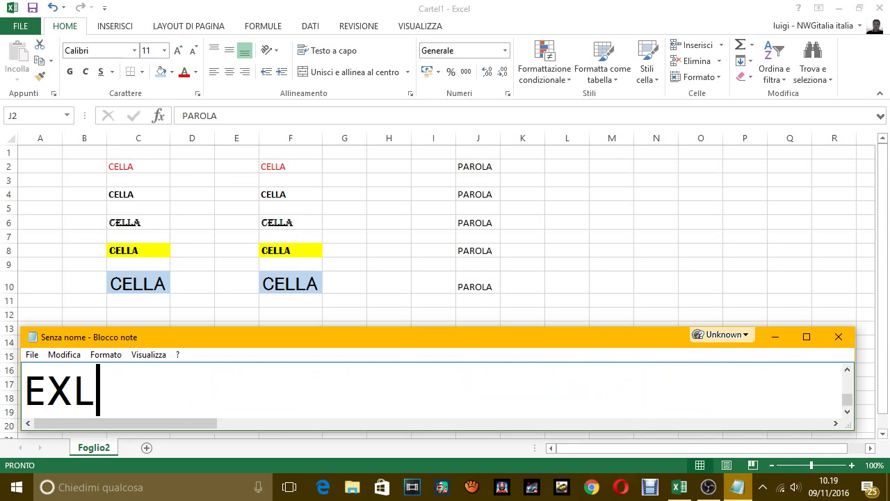
{"action": "type", "text": "CEL 2"}
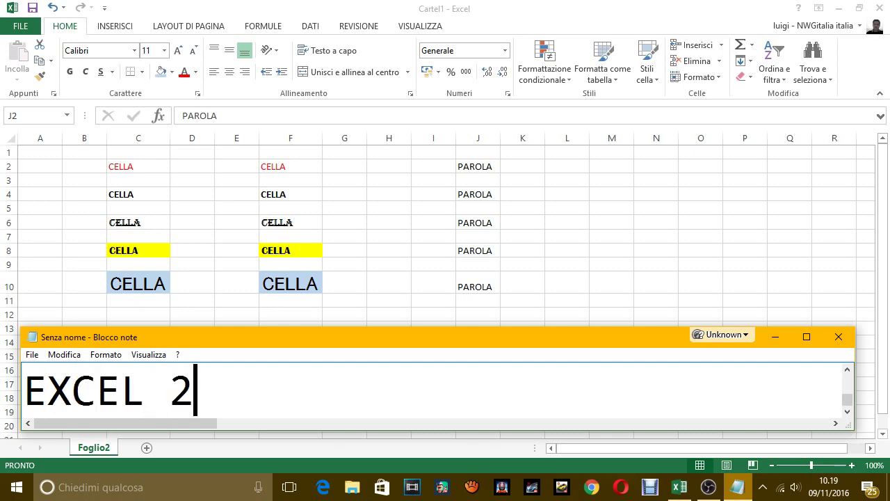
{"action": "type", "text": "013"}
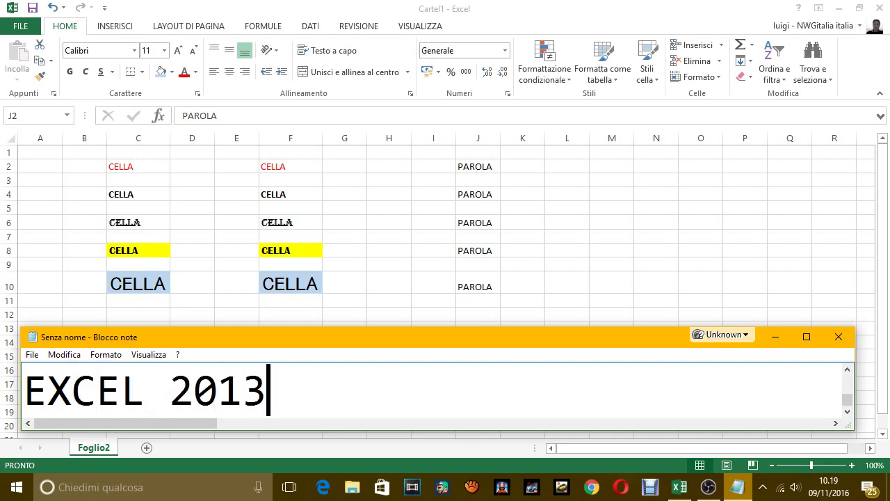
{"action": "key", "text": "Return"}
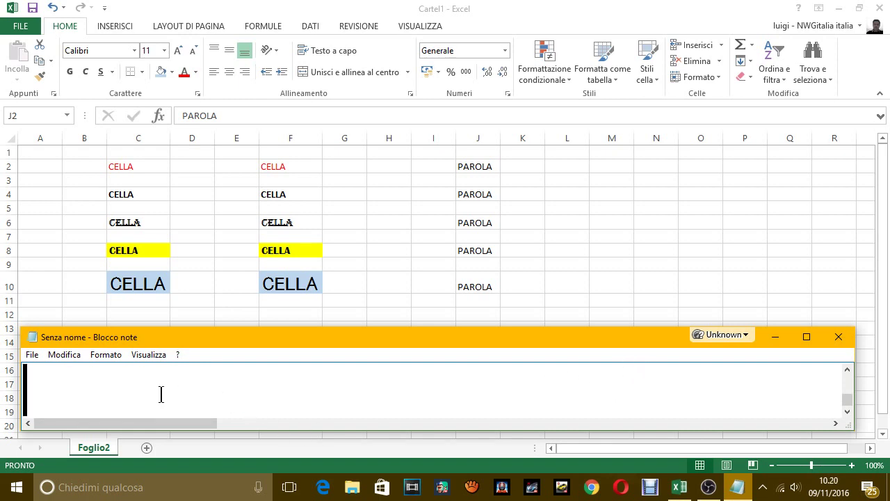
{"action": "type", "text": "COME V"}
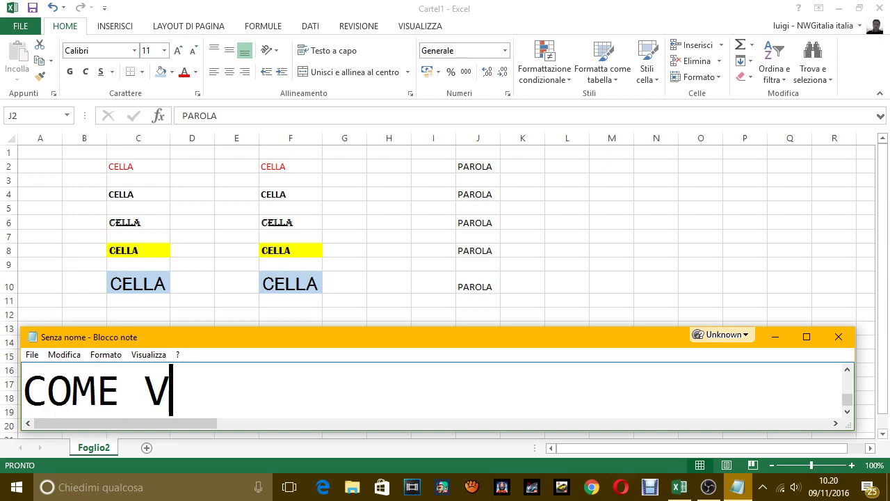
{"action": "type", "text": "EDERE"}
{"action": "key", "text": "BackSpace"}
{"action": "key", "text": "BackSpace"}
{"action": "type", "text": "TE "}
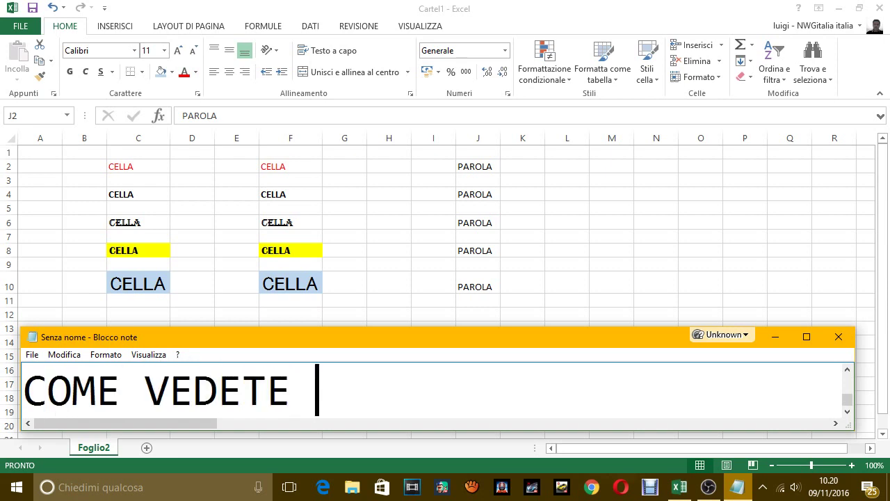
{"action": "type", "text": "HO GIA FATT"}
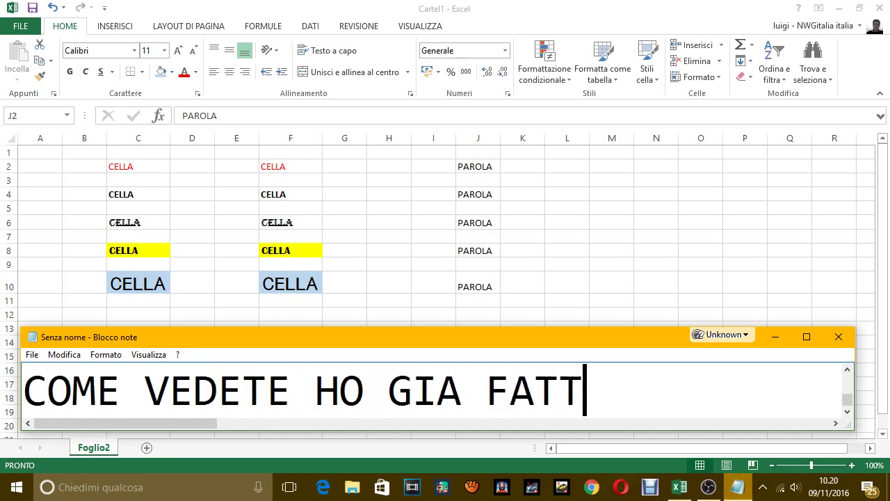
{"action": "type", "text": "O UNO SCHEMA"}
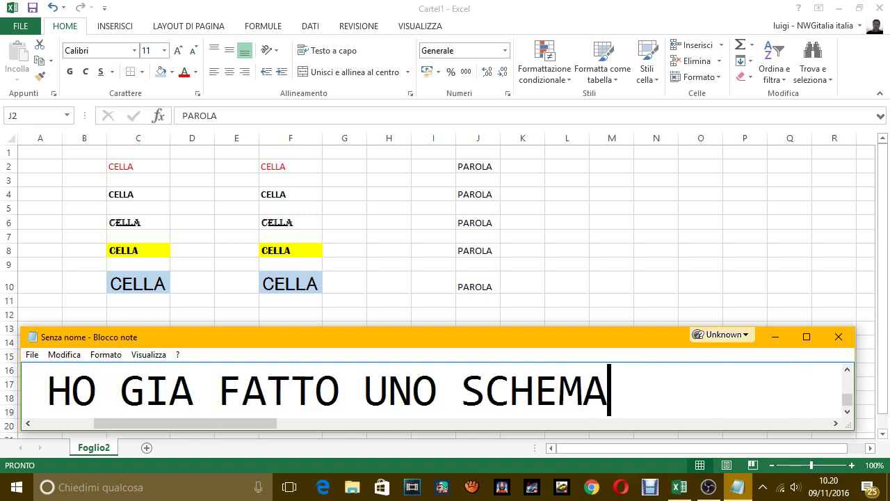
{"action": "key", "text": "Return"}
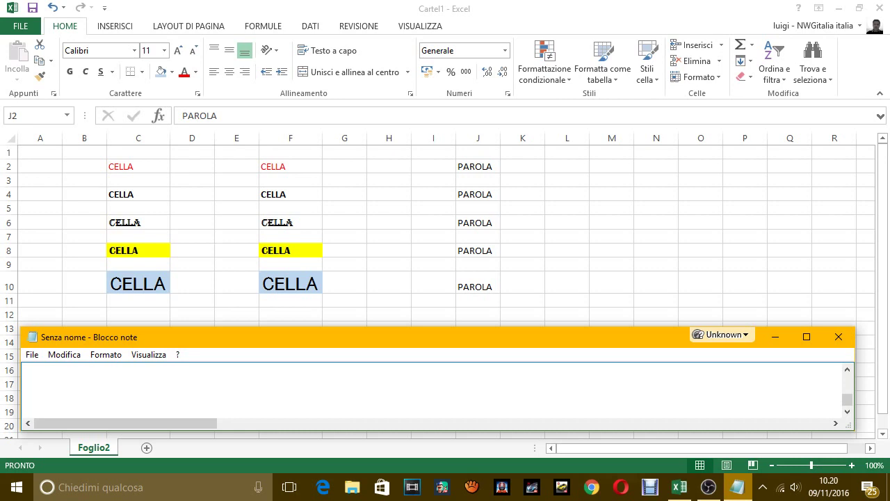
Return to Excel's Foglio2 sheet, leave column C unfilled, and select cell C1
{"action": "left_click", "coordinate": [147, 125]}
{"action": "left_click", "coordinate": [145, 134]}
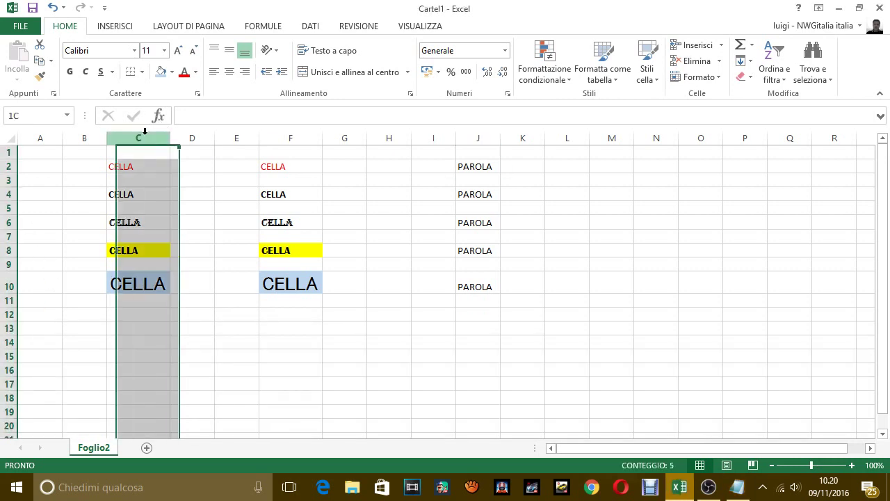
{"action": "left_click", "coordinate": [172, 72]}
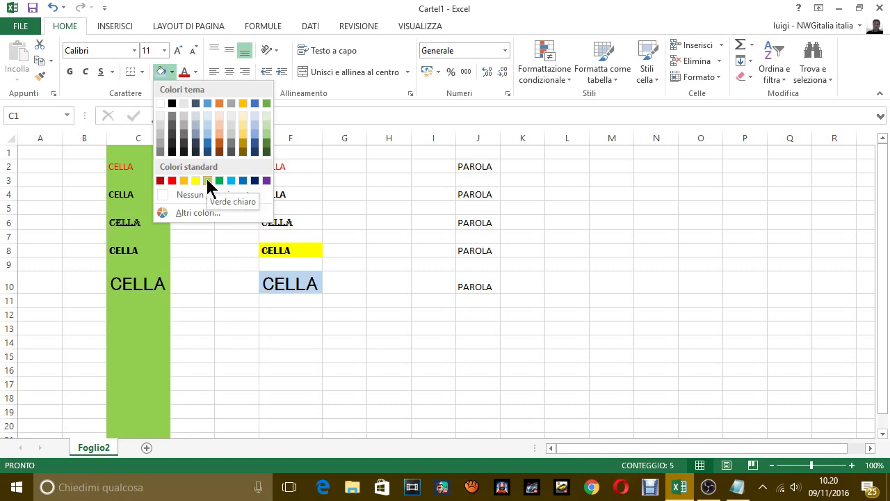
{"action": "left_click", "coordinate": [86, 146]}
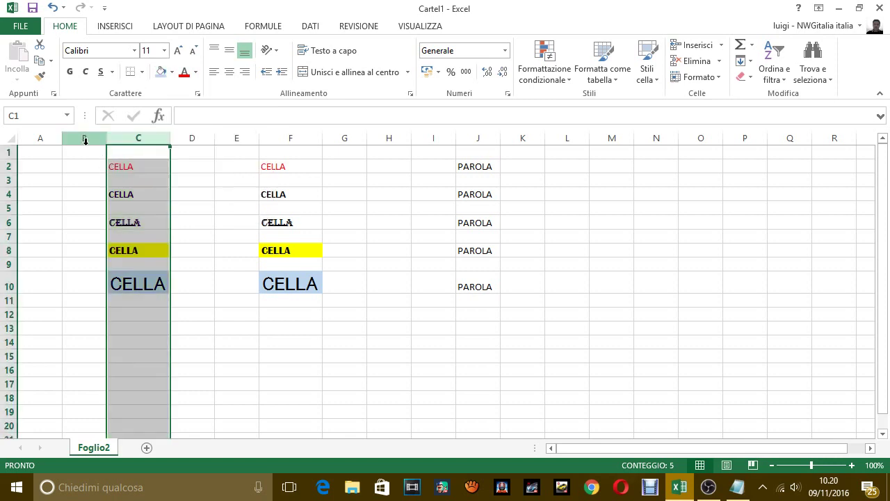
{"action": "left_click", "coordinate": [132, 152]}
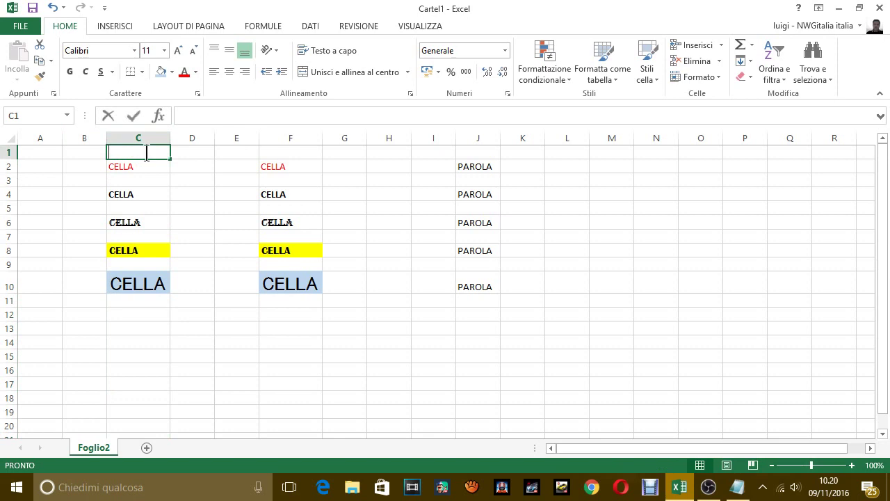
Enter the headings COLONNA1 in C1, COLONNA2 in F1 and COLONNA3 in J1
{"action": "type", "text": "COLONNA1"}
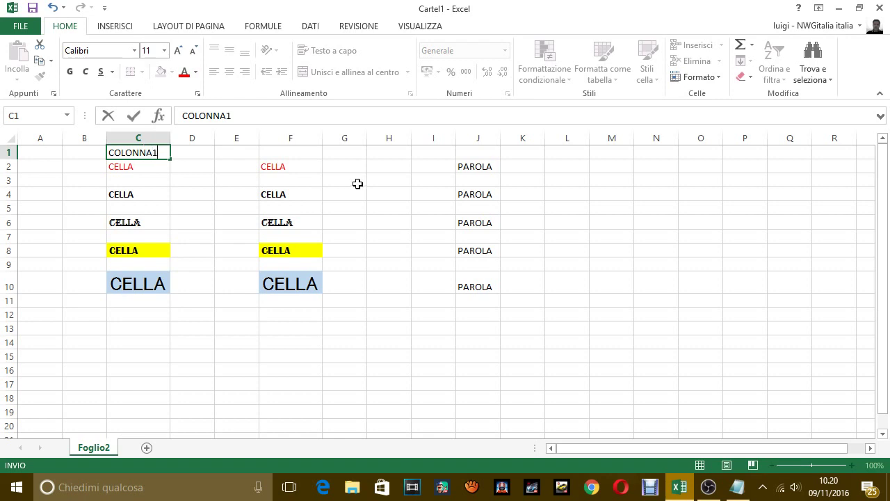
{"action": "left_click", "coordinate": [302, 155]}
{"action": "type", "text": "C"}
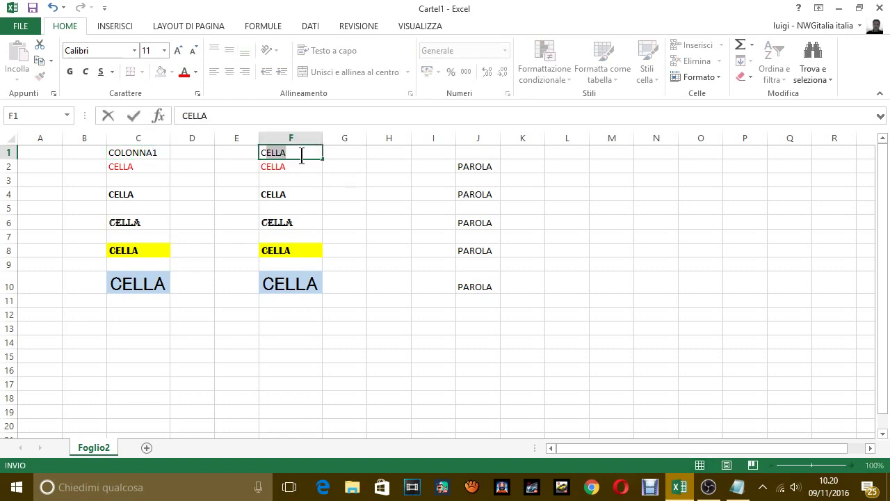
{"action": "type", "text": "OLONNA2"}
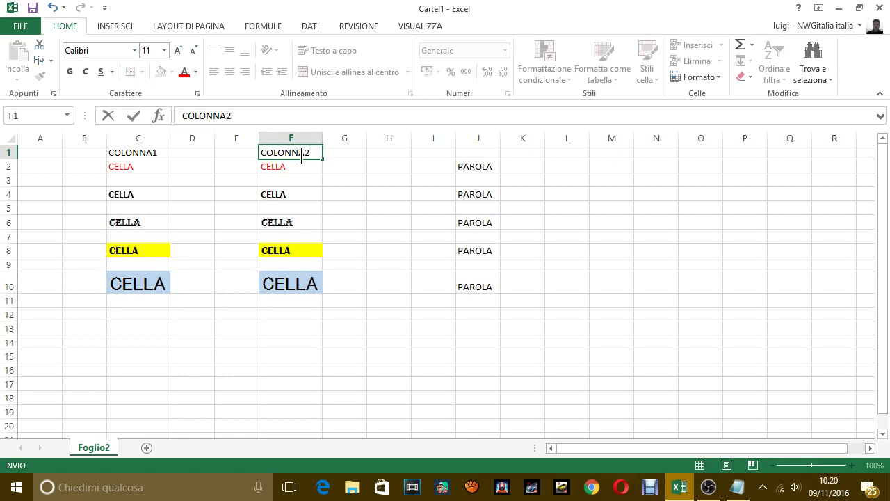
{"action": "left_click", "coordinate": [473, 151]}
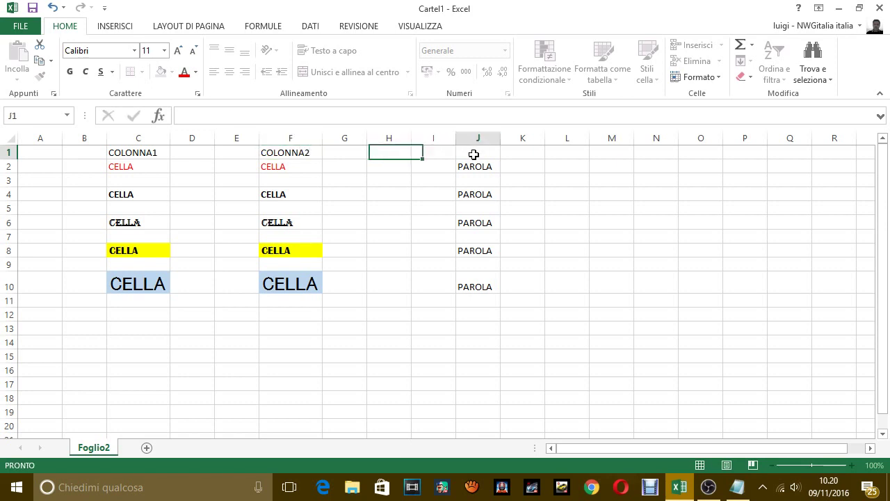
{"action": "type", "text": "COLONNA3"}
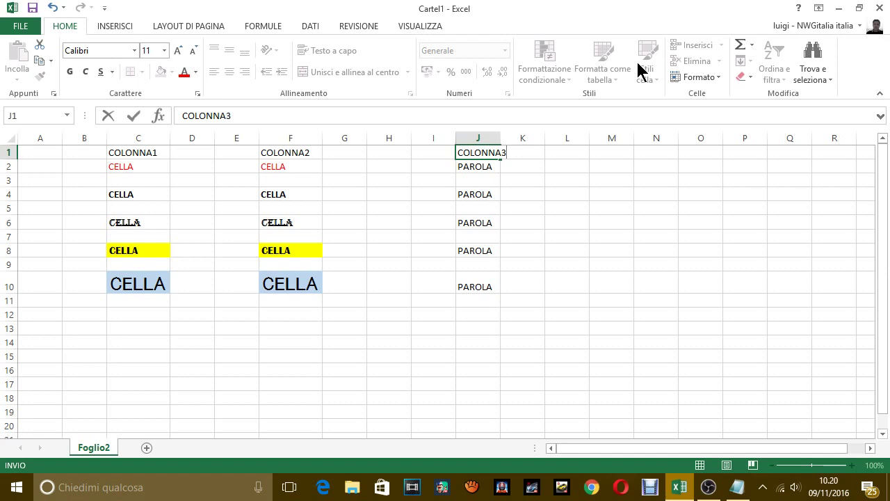
{"action": "left_click", "coordinate": [724, 308]}
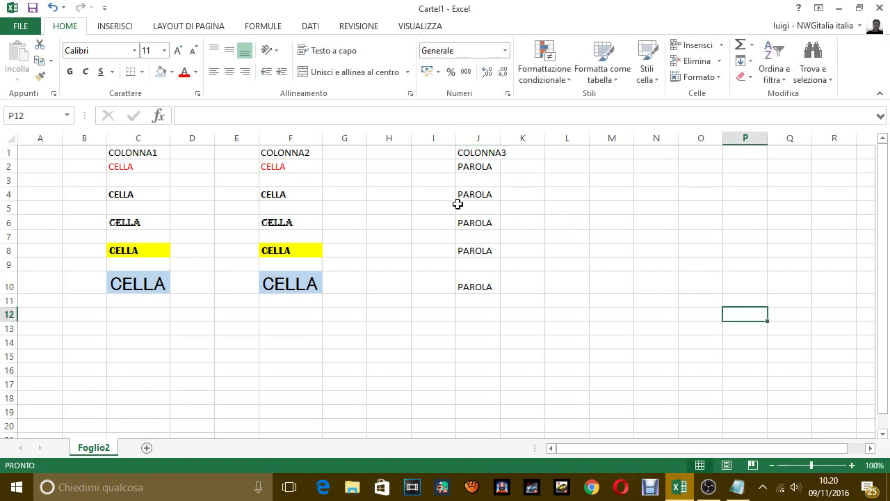
Move the data block C2:J11 down one row to C3:J12
{"action": "left_click_drag", "start_coordinate": [115, 167], "coordinate": [479, 296]}
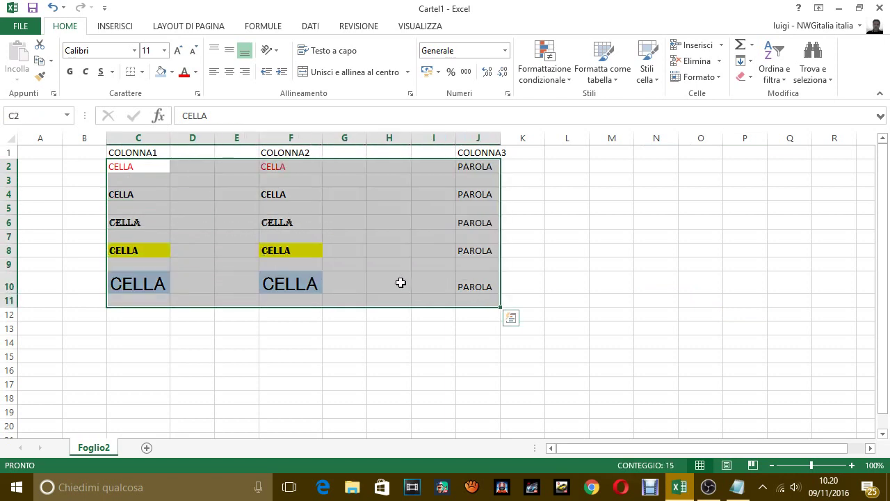
{"action": "mouse_move", "coordinate": [375, 308]}
{"action": "left_mouse_down"}
{"action": "mouse_move", "coordinate": [372, 335]}
{"action": "mouse_move", "coordinate": [374, 319]}
{"action": "left_mouse_up"}
{"action": "left_click", "coordinate": [373, 351]}
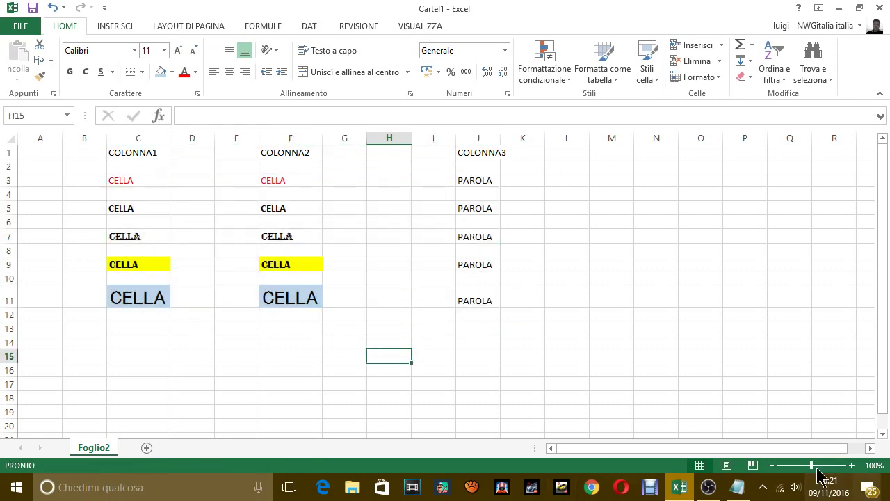
In Notepad, write an apology line: 'OK, PARDON, DOVEVO FARLO PRIMA, MA TANT'
{"action": "left_click", "coordinate": [738, 488]}
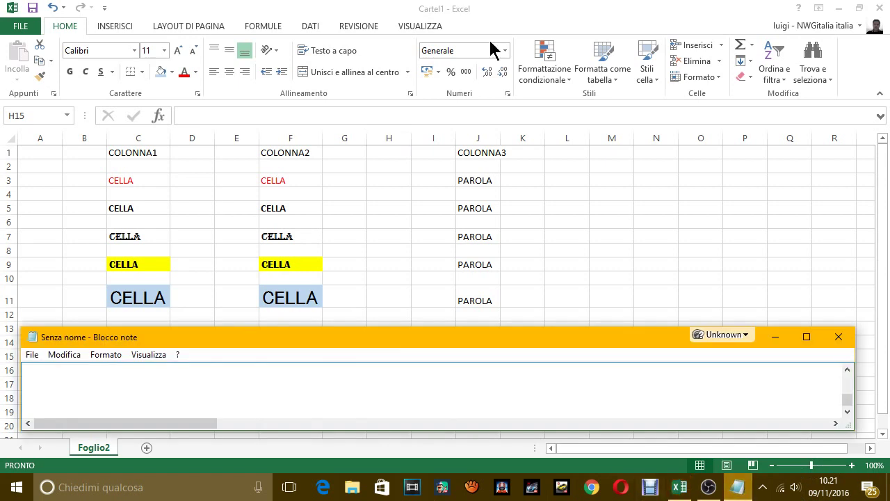
{"action": "type", "text": "OK, PAR"}
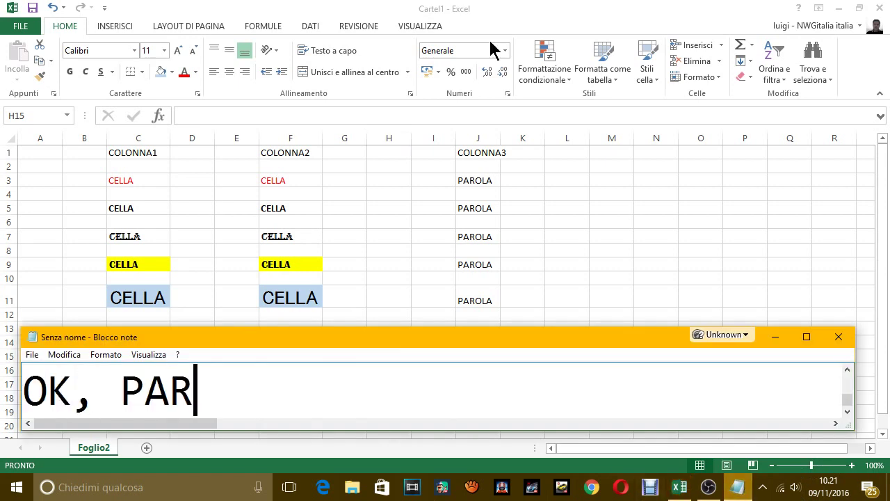
{"action": "type", "text": "DONA,"}
{"action": "key", "text": "BackSpace"}
{"action": "key", "text": "BackSpace"}
{"action": "key", "text": "BackSpace"}
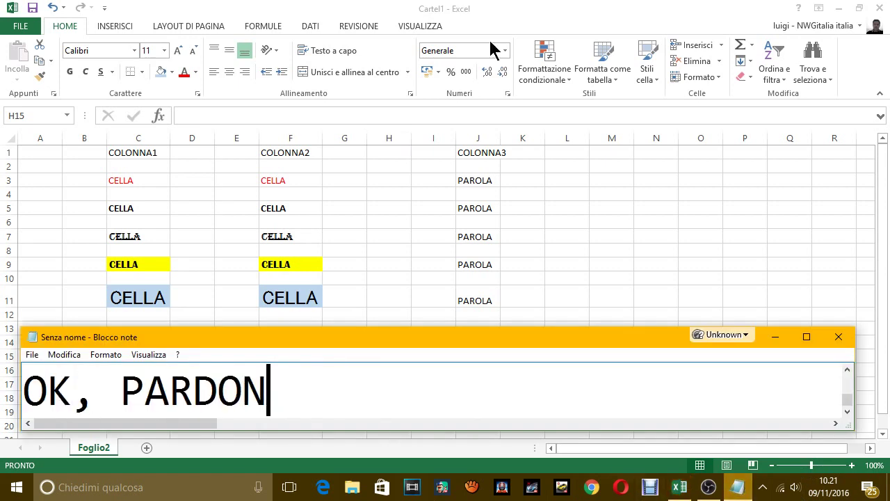
{"action": "type", "text": ", DOVEVO FAR"}
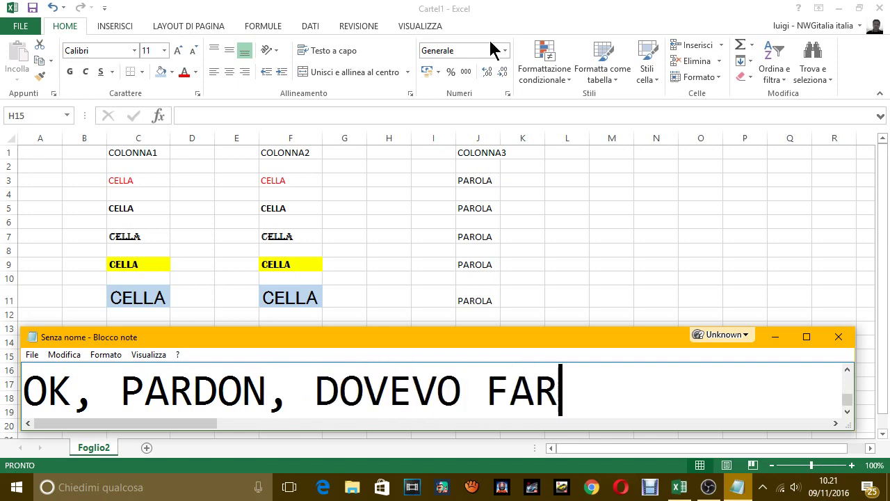
{"action": "type", "text": "LO PRIMA, MA "}
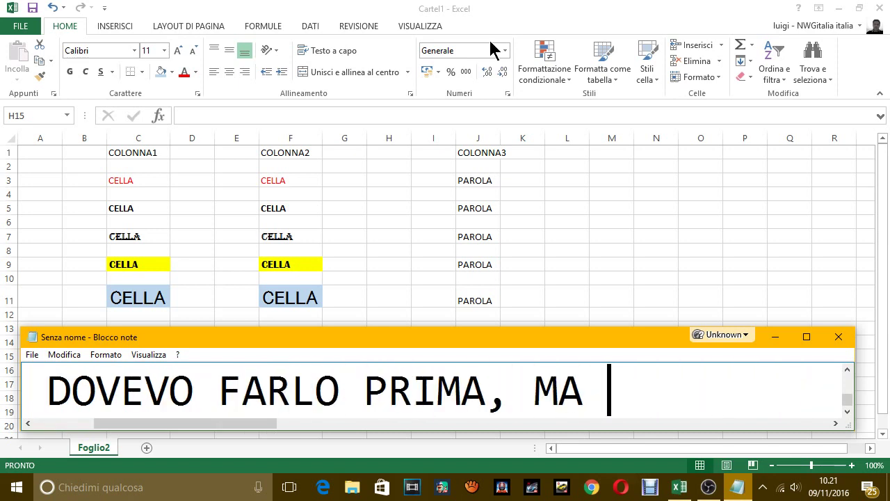
{"action": "type", "text": "TANT+"}
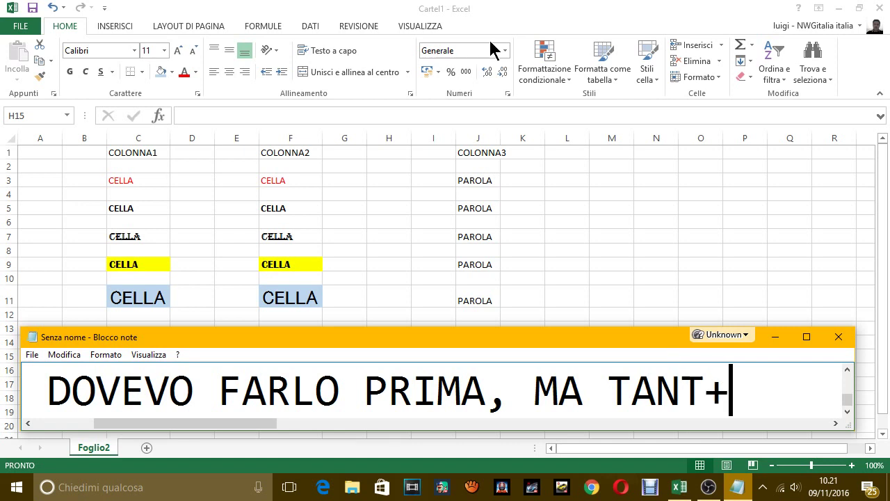
{"action": "key", "text": "BackSpace"}
{"action": "key", "text": "Return"}
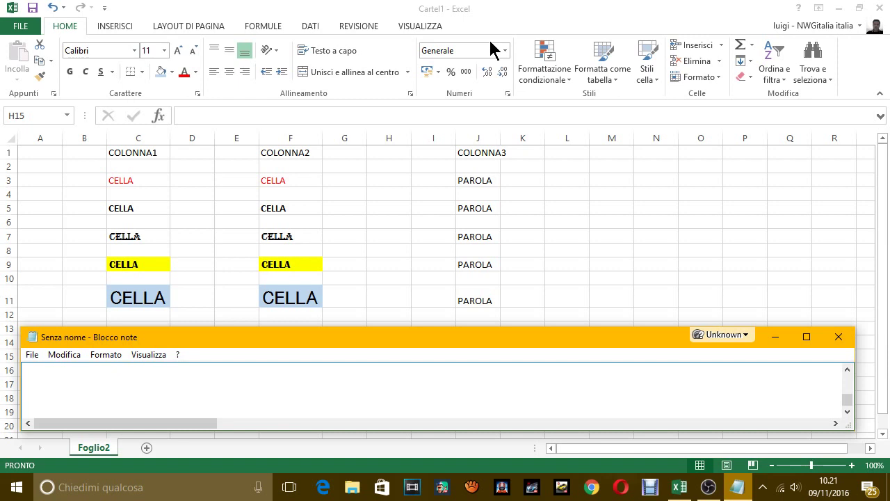
Note 'come vedete ho gia incollato il contenuto della cella colonna1 nella cella colonna2'
{"action": "type", "text": "coe"}
{"action": "key", "text": "BackSpace"}
{"action": "type", "text": "m"}
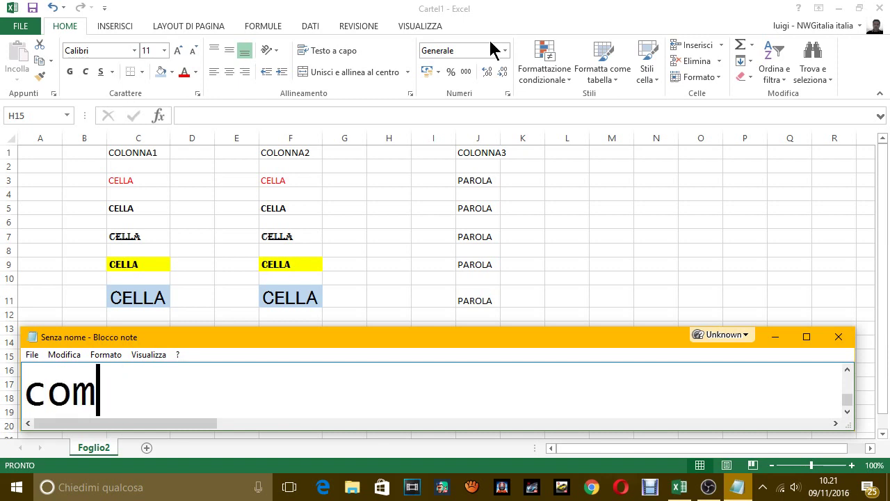
{"action": "type", "text": "e vedete "}
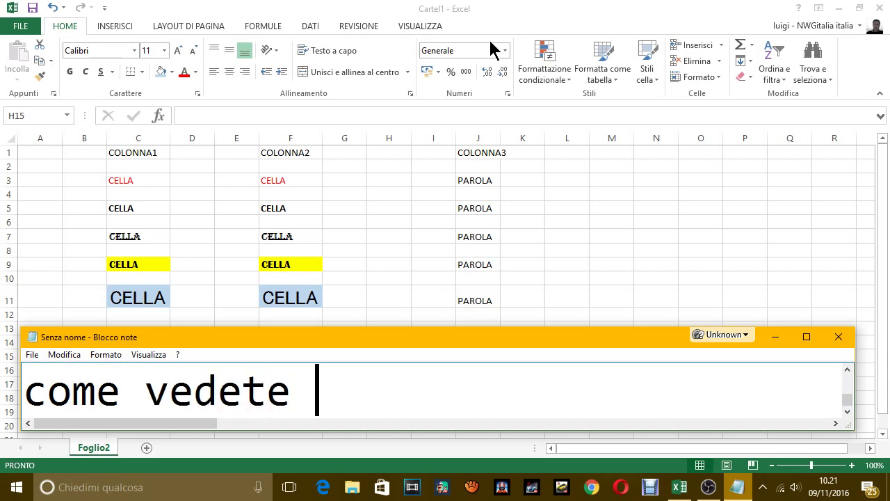
{"action": "type", "text": "ho "}
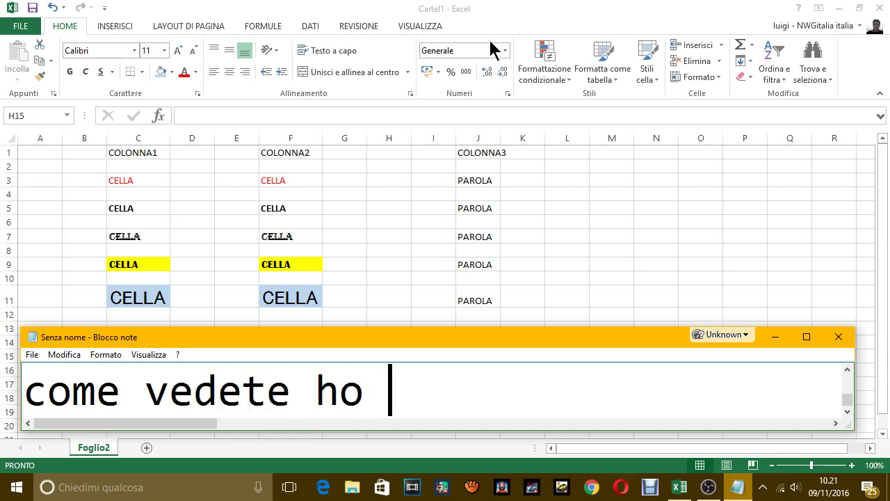
{"action": "type", "text": "gia incoll"}
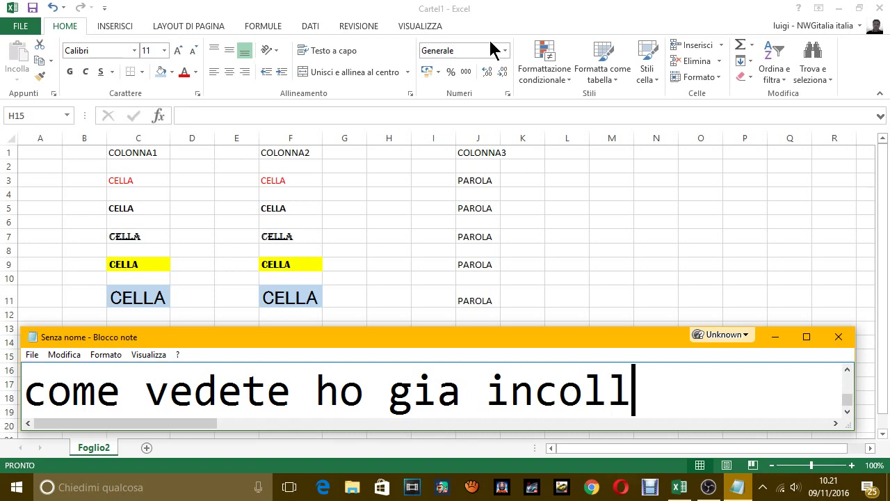
{"action": "type", "text": "ato i vo"}
{"action": "key", "text": "BackSpace"}
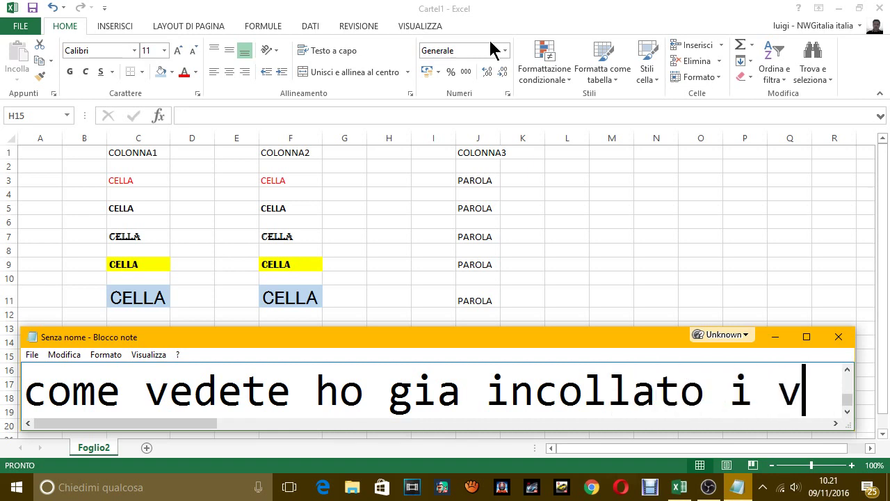
{"action": "type", "text": "alori"}
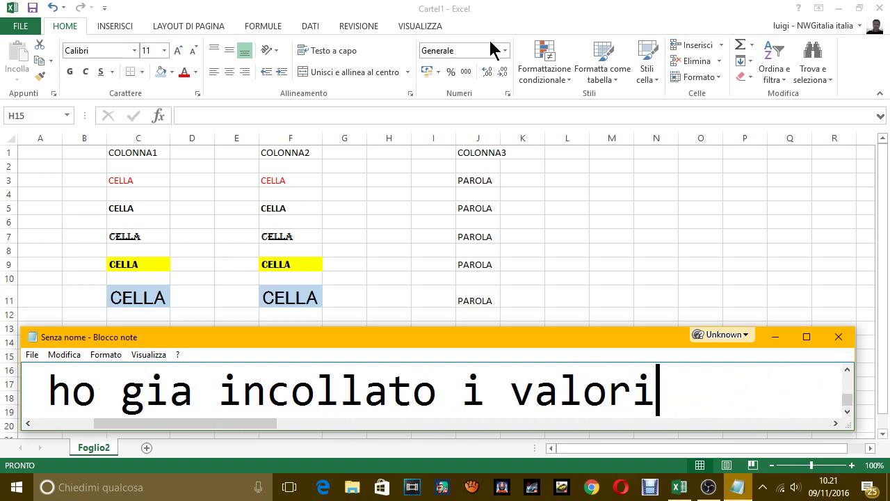
{"action": "key", "text": "BackSpace"}
{"action": "key", "text": "BackSpace"}
{"action": "key", "text": "BackSpace"}
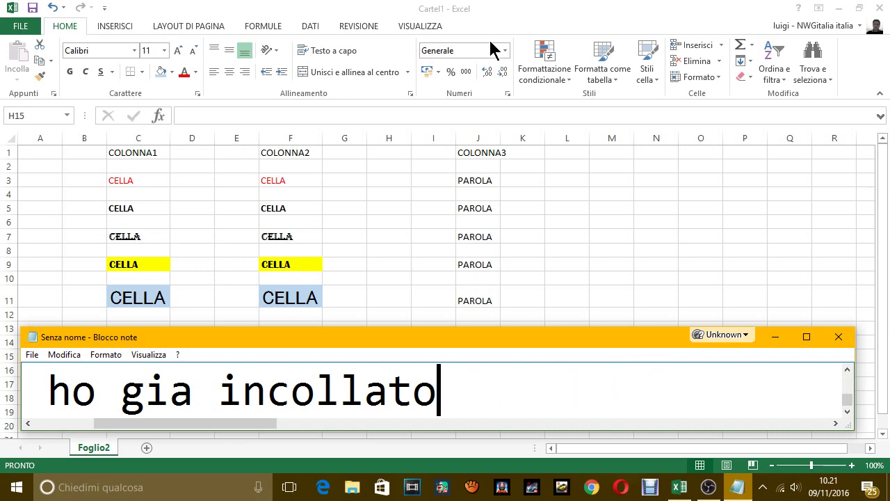
{"action": "type", "text": " il conten"}
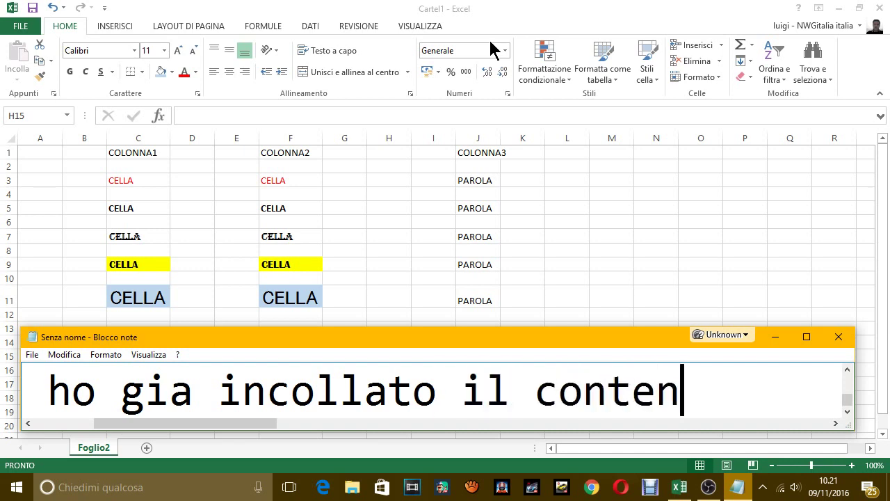
{"action": "type", "text": "uto della c"}
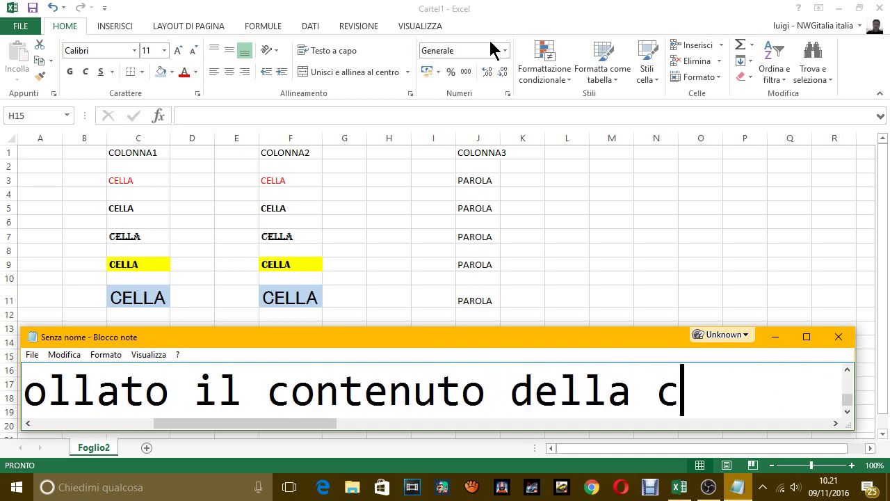
{"action": "type", "text": "ella col"}
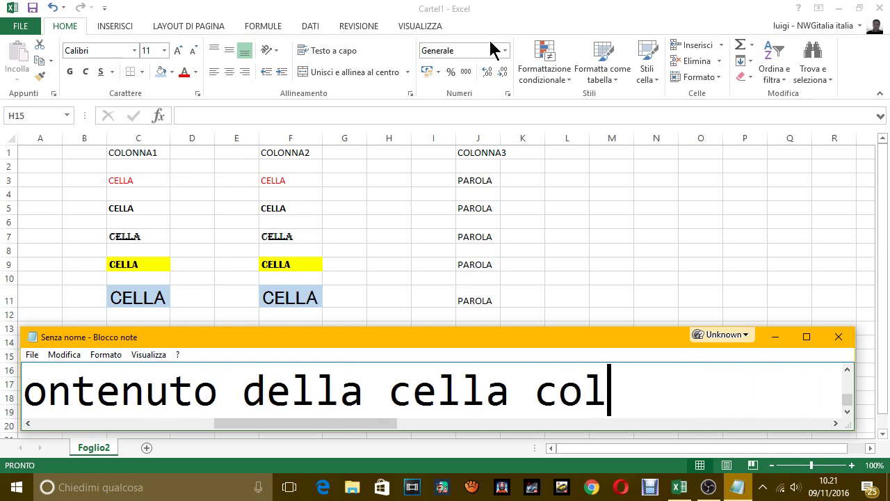
{"action": "type", "text": "onna1 "}
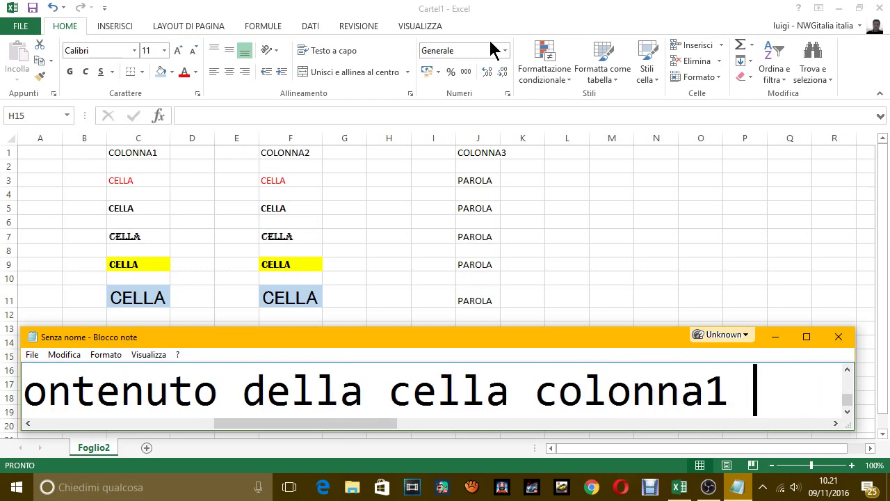
{"action": "type", "text": "nella "}
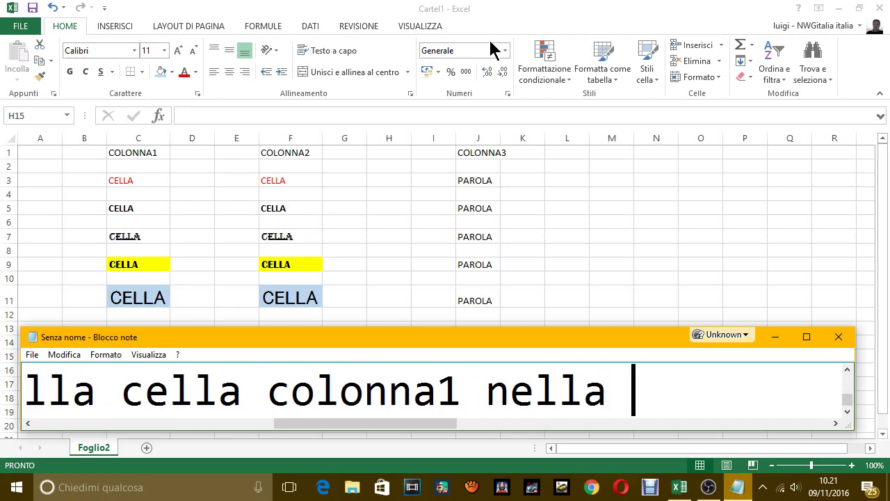
{"action": "type", "text": "cella"}
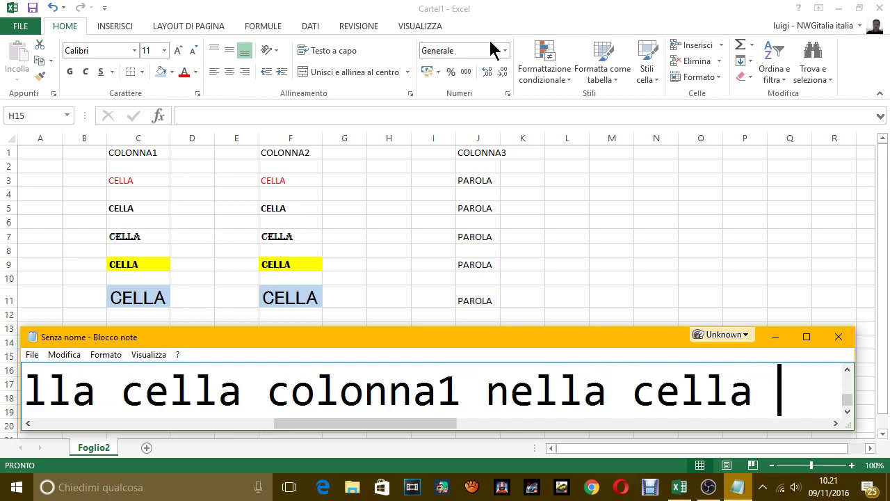
{"action": "type", "text": "colonna"}
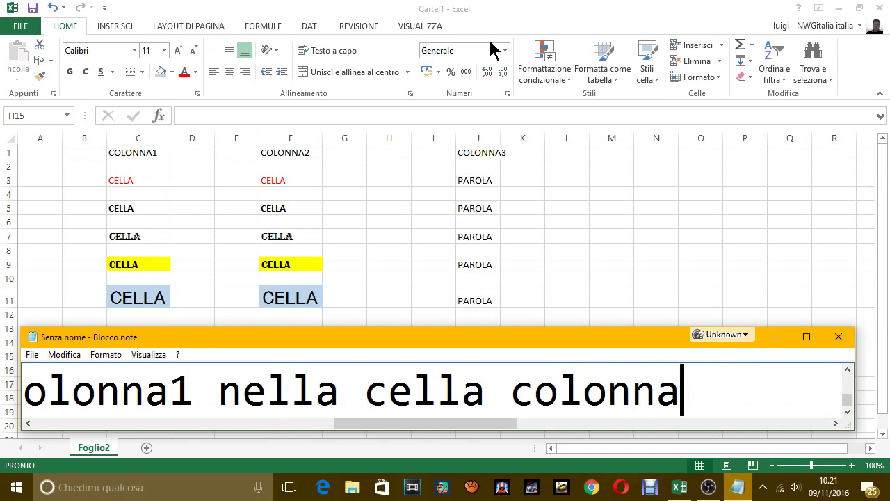
{"action": "type", "text": "2"}
{"action": "key", "text": "Return"}
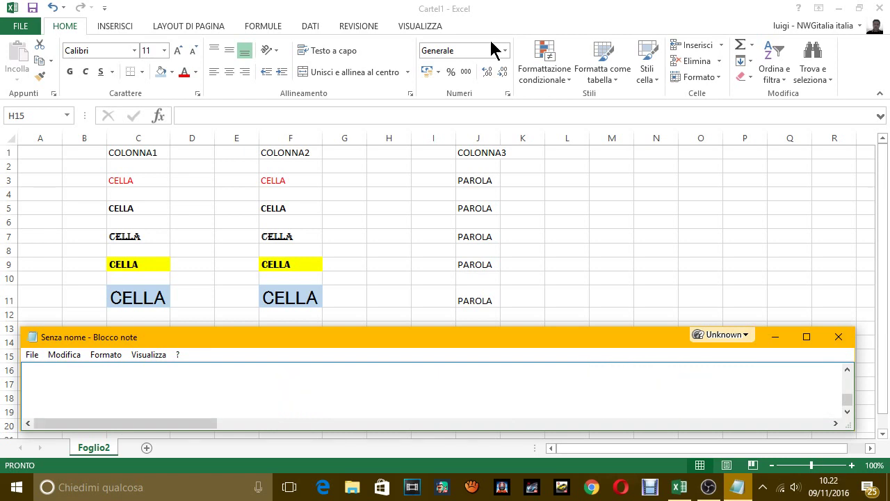
{"action": "left_click", "coordinate": [142, 179]}
{"action": "left_click", "coordinate": [141, 176]}
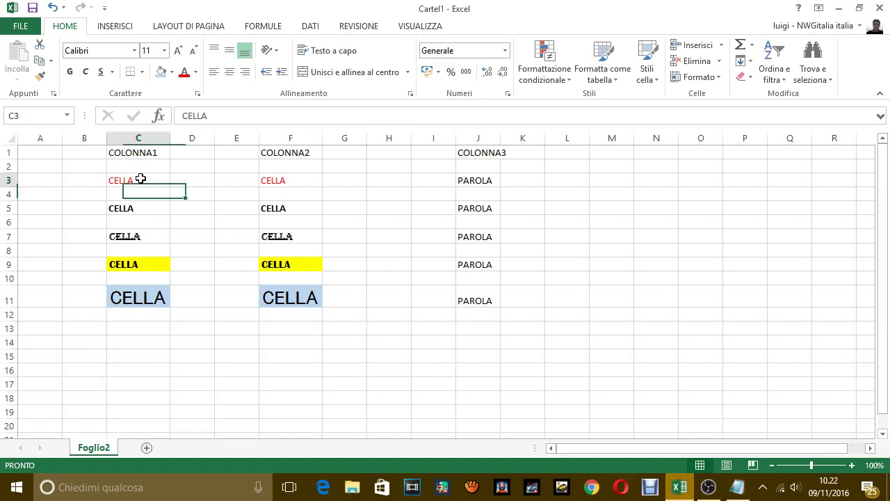
{"action": "left_click", "coordinate": [277, 185]}
{"action": "left_click", "coordinate": [145, 182]}
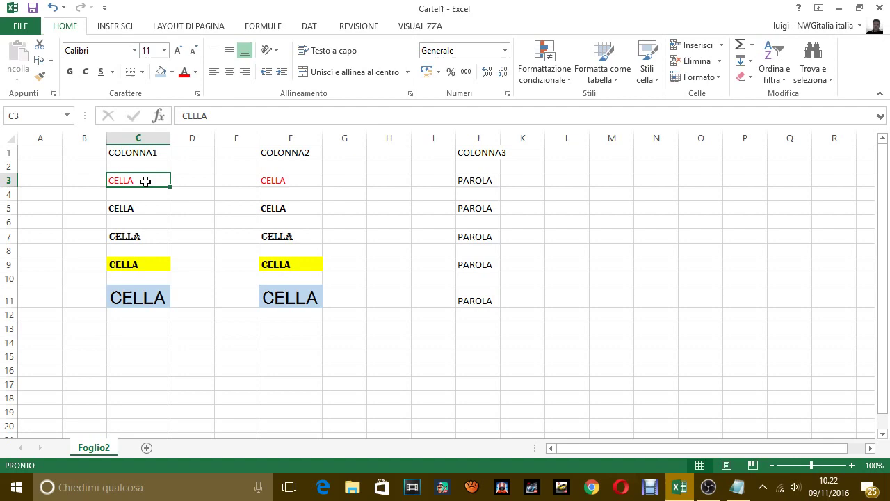
{"action": "left_click", "coordinate": [293, 181]}
{"action": "left_click", "coordinate": [155, 181]}
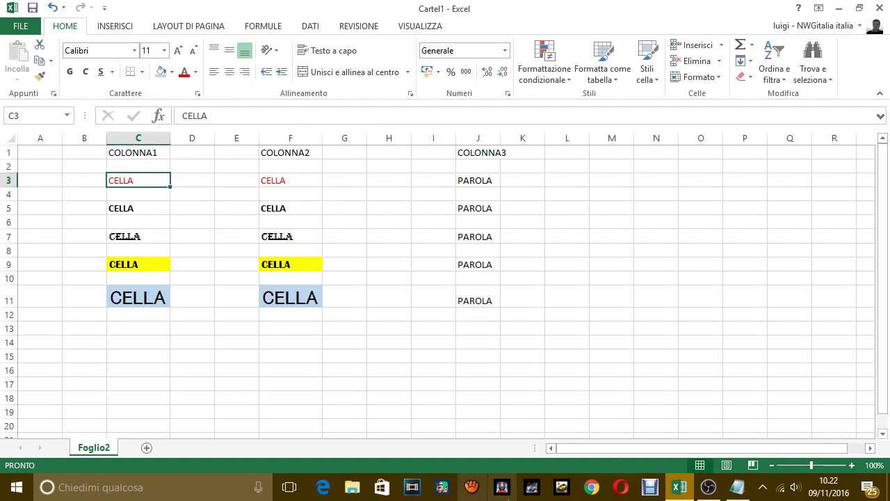
{"action": "left_click", "coordinate": [683, 492]}
{"action": "left_click", "coordinate": [683, 492]}
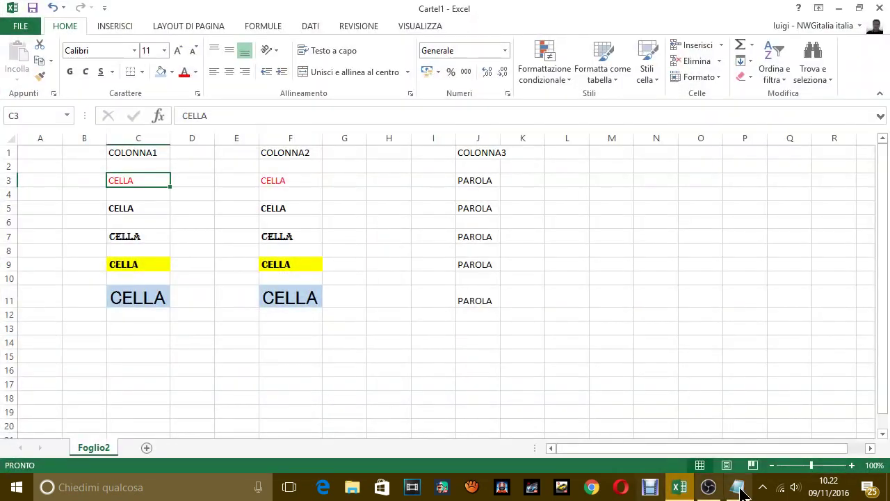
{"action": "left_click", "coordinate": [739, 488]}
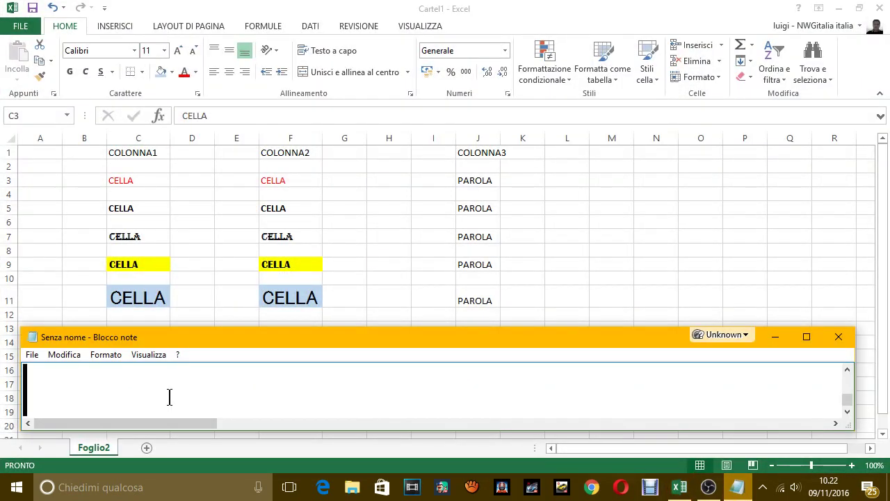
Write note lines explaining copying with the keyboard: press Ctrl+C contemporaneamente, holding Ctrl
{"action": "type", "text": "per copiare "}
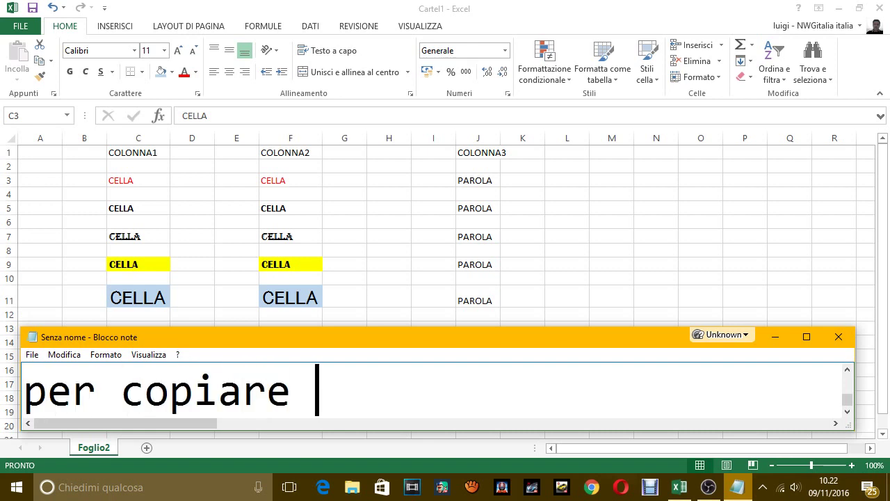
{"action": "type", "text": "fate con "}
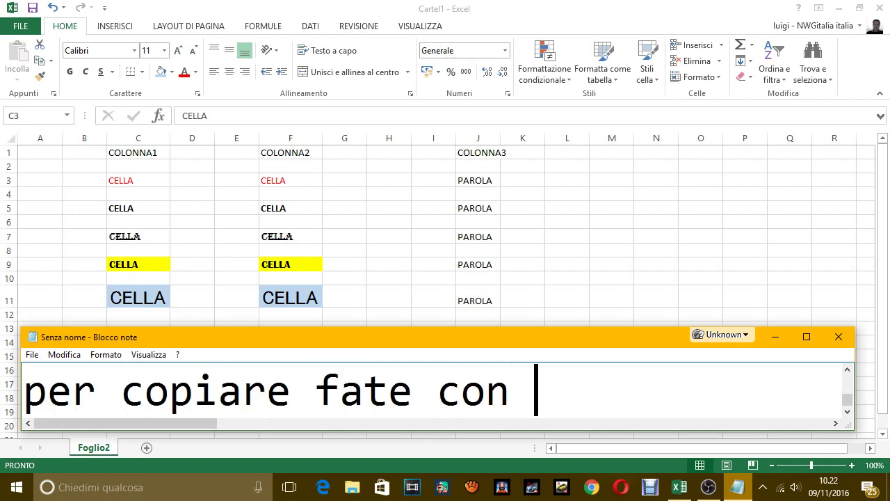
{"action": "type", "text": "i tasti"}
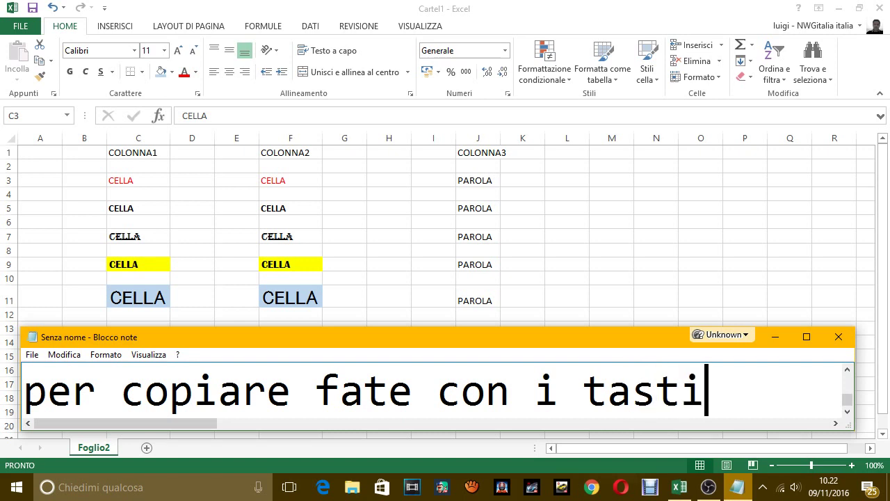
{"action": "type", "text": " della tasi"}
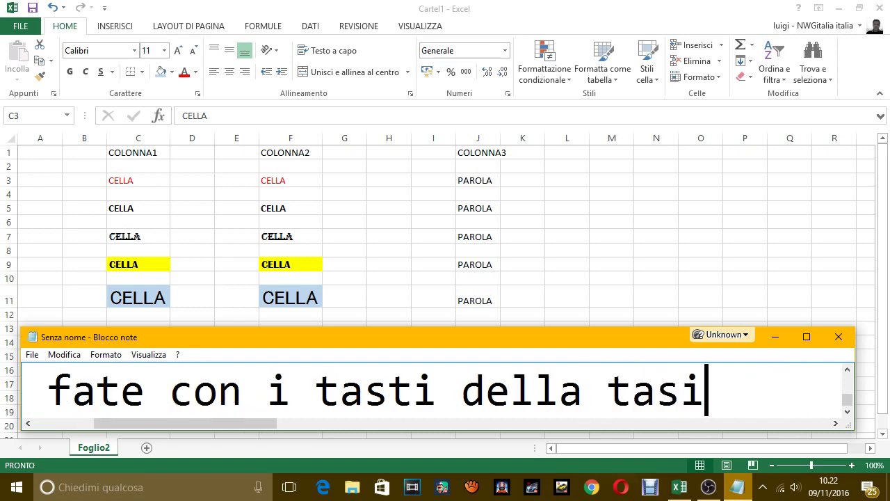
{"action": "key", "text": "BackSpace"}
{"action": "type", "text": "tiera"}
{"action": "key", "text": "Return"}
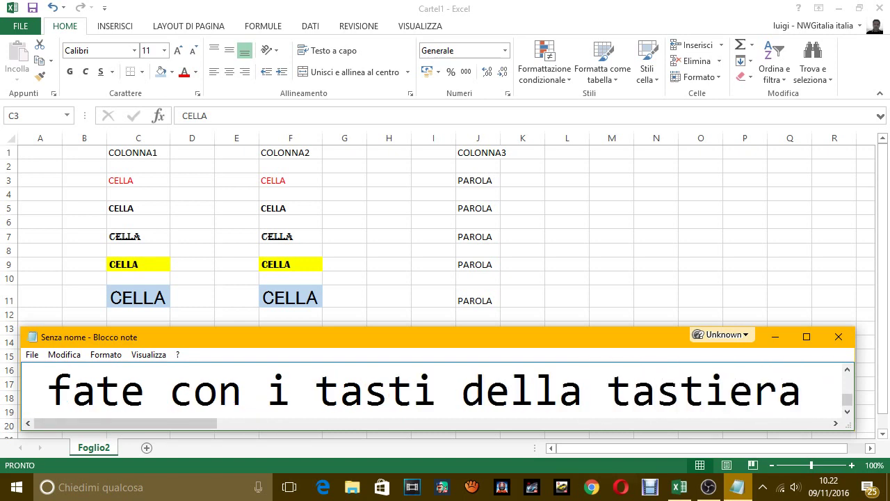
{"action": "type", "text": "ctrl"}
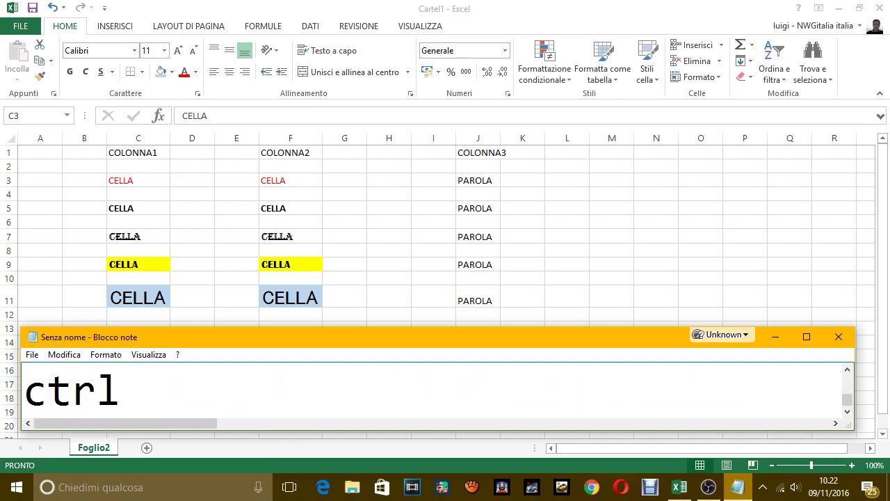
{"action": "type", "text": "+"}
{"action": "type", "text": "c"}
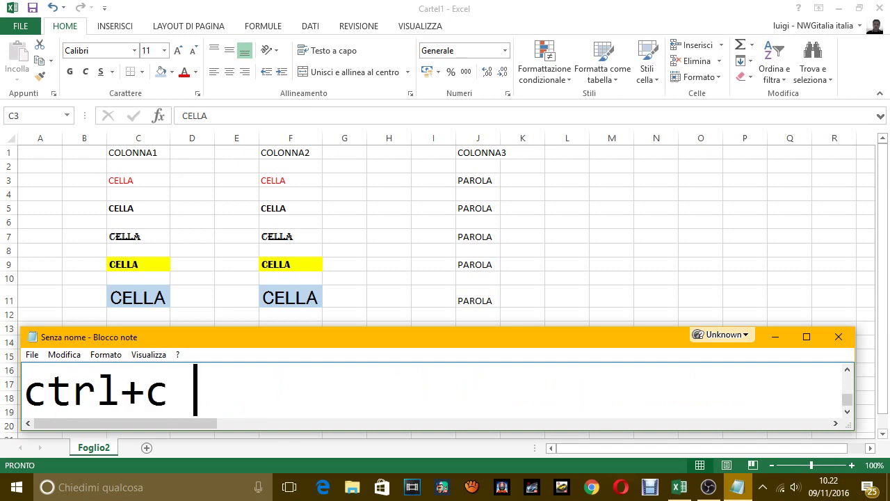
{"action": "type", "text": " , "}
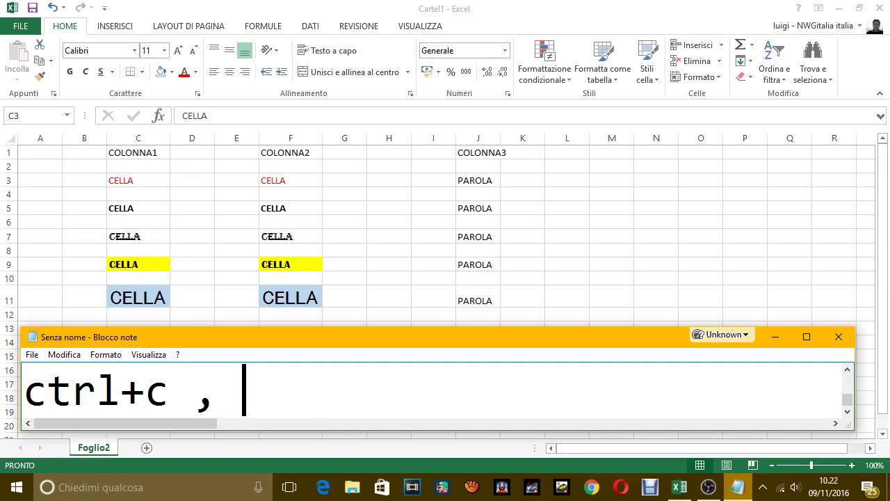
{"action": "type", "text": "con"}
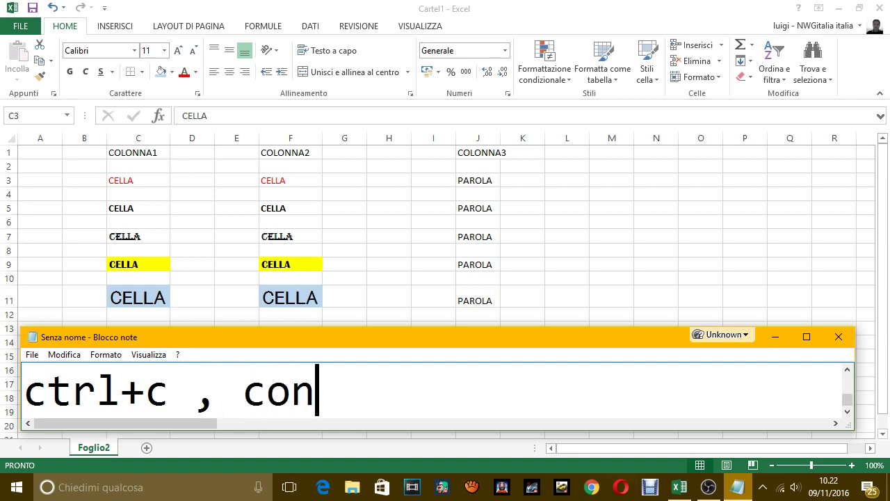
{"action": "type", "text": "tempoa"}
{"action": "key", "text": "BackSpace"}
{"action": "type", "text": "r"}
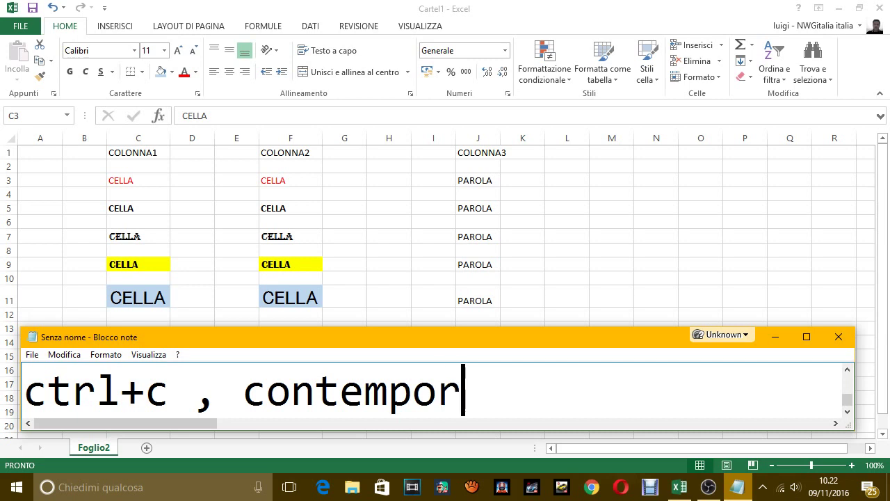
{"action": "type", "text": "aneamente,"}
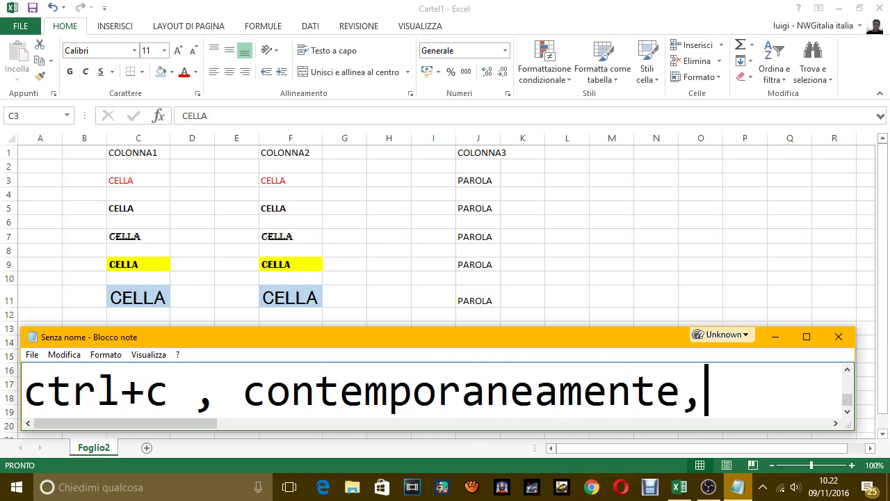
{"action": "type", "text": " ovvero"}
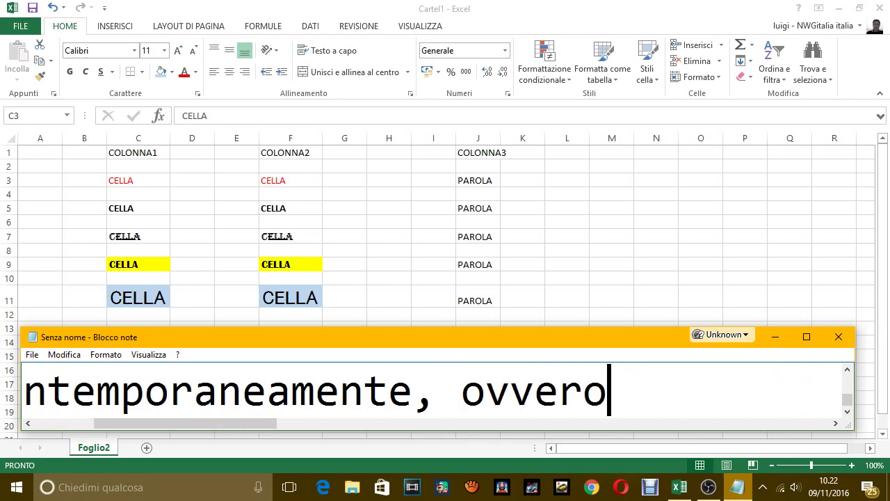
{"action": "key", "text": "Return"}
{"action": "type", "text": "premte "}
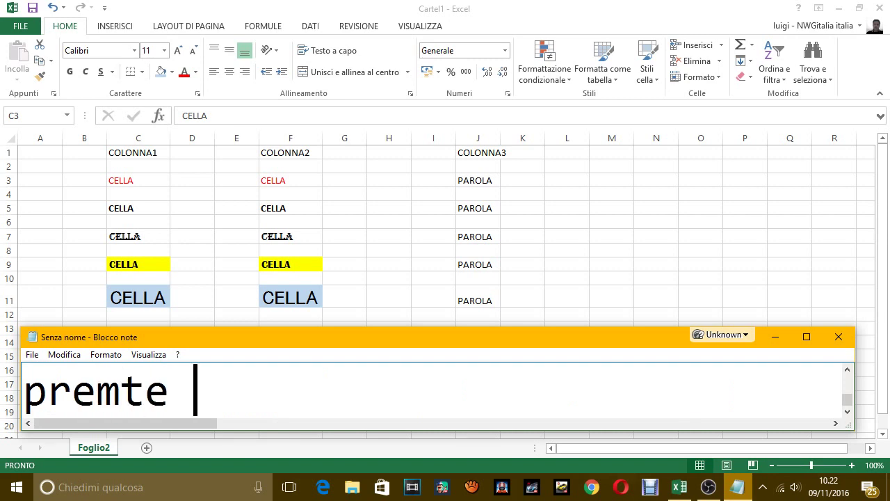
{"action": "type", "text": "il comand"}
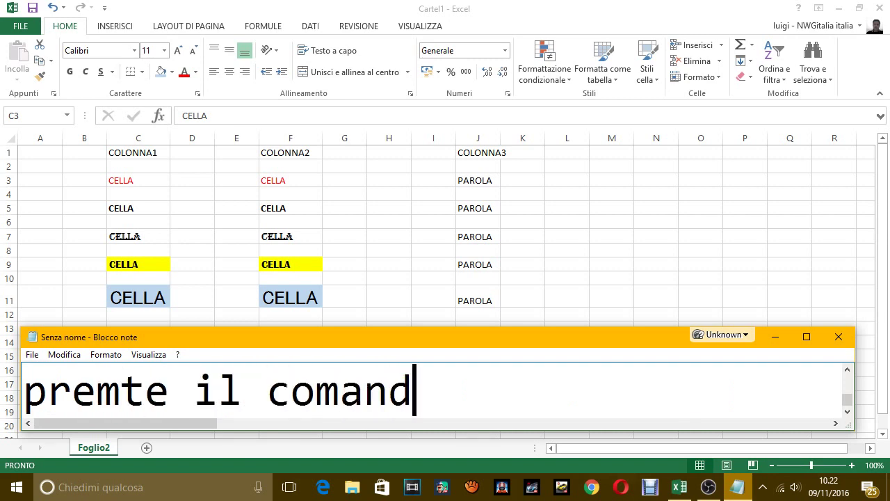
{"action": "type", "text": "o ctrl"}
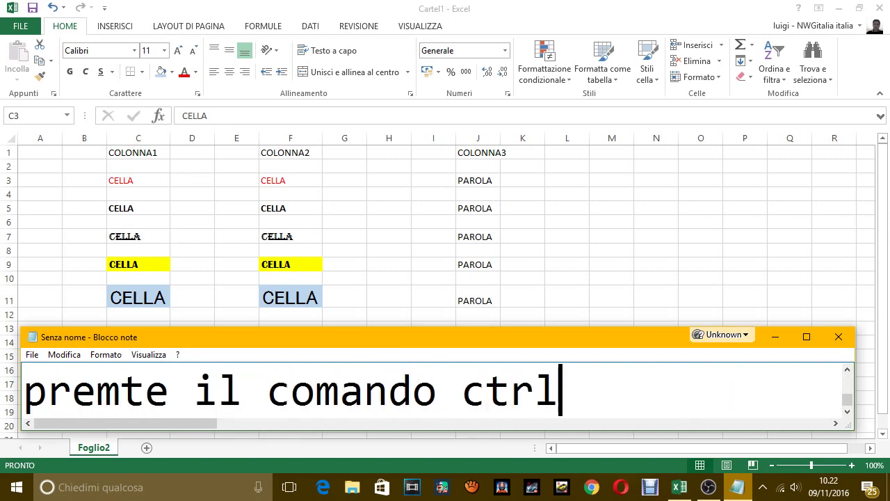
{"action": "type", "text": " e lo ten"}
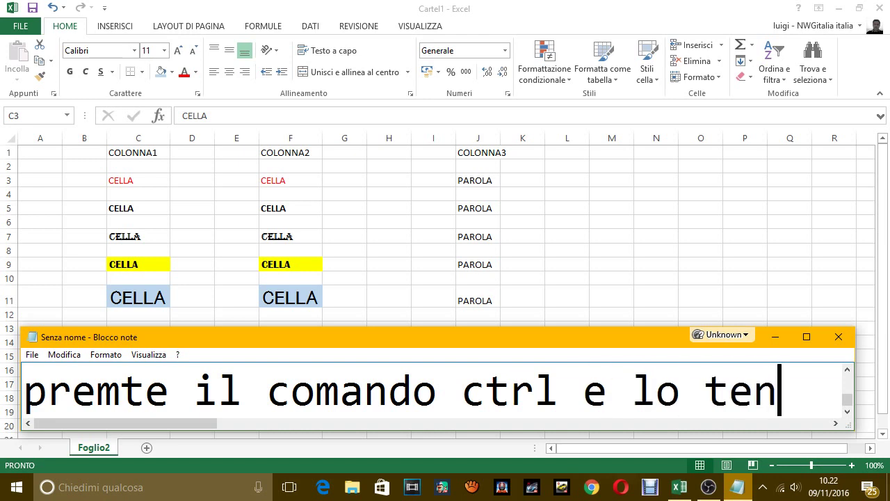
{"action": "type", "text": "ete p"}
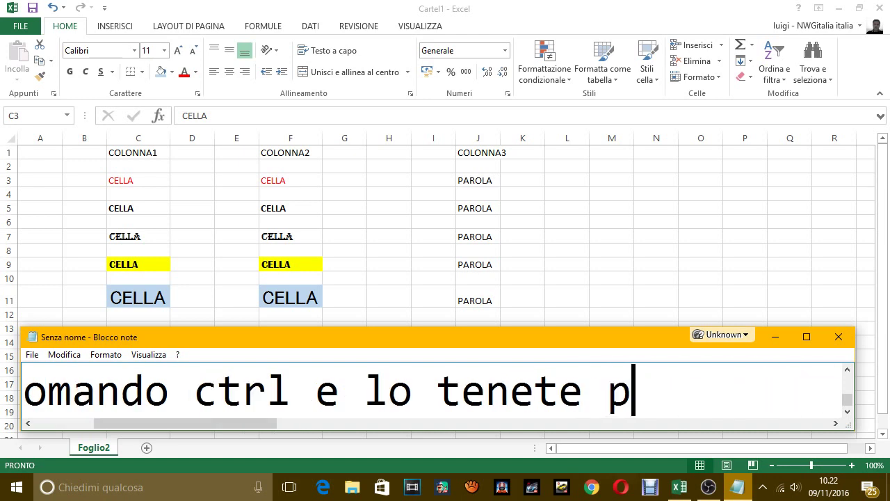
{"action": "type", "text": "em"}
Finish the note: keep Ctrl held and, without lifting the finger, press the C key
{"action": "key", "text": "BackSpace"}
{"action": "key", "text": "BackSpace"}
{"action": "type", "text": "remu"}
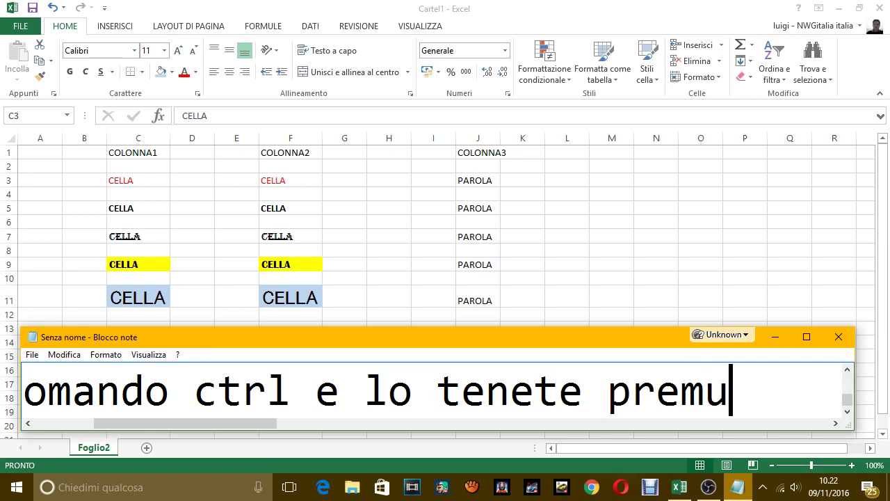
{"action": "type", "text": "to , e poi l"}
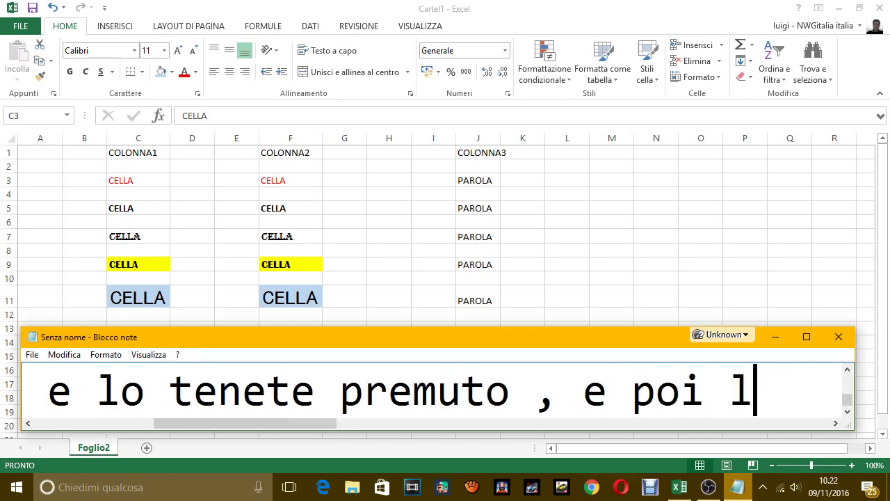
{"action": "type", "text": " co"}
{"action": "key", "text": "BackSpace"}
{"action": "key", "text": "BackSpace"}
{"action": "key", "text": "BackSpace"}
{"action": "key", "text": "BackSpace"}
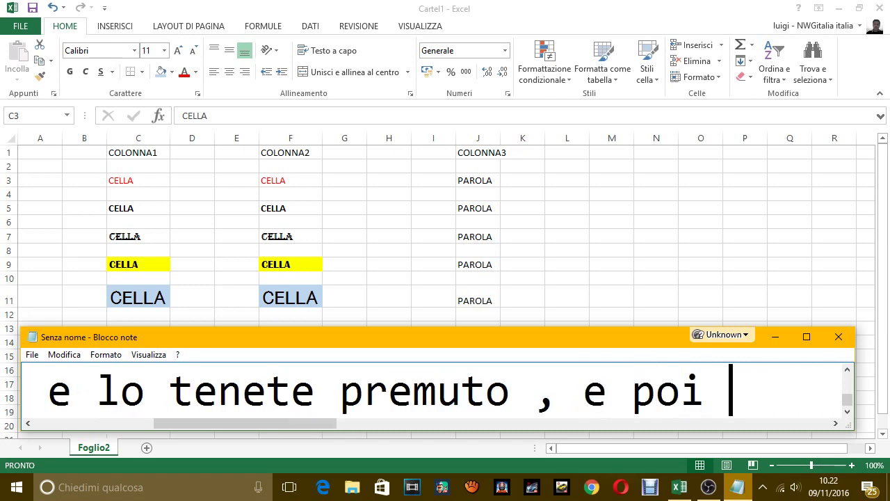
{"action": "key", "text": "BackSpace"}
{"action": "type", "text": "senz "}
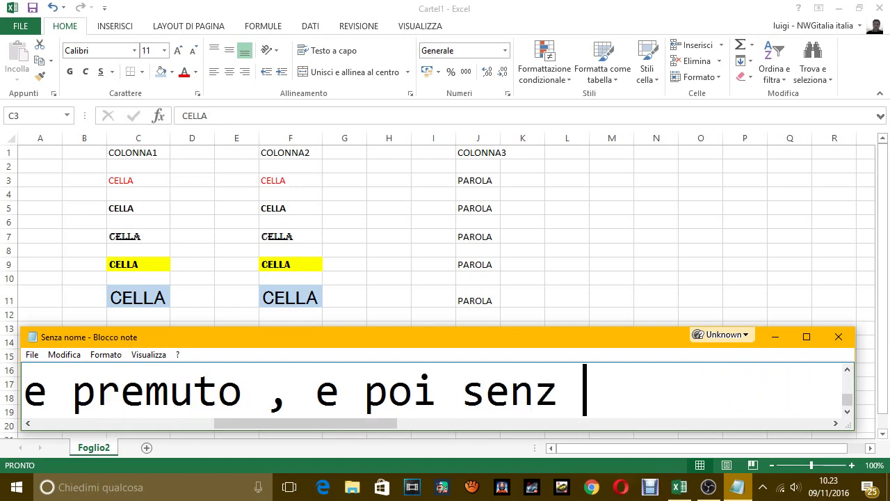
{"action": "type", "text": "a togl"}
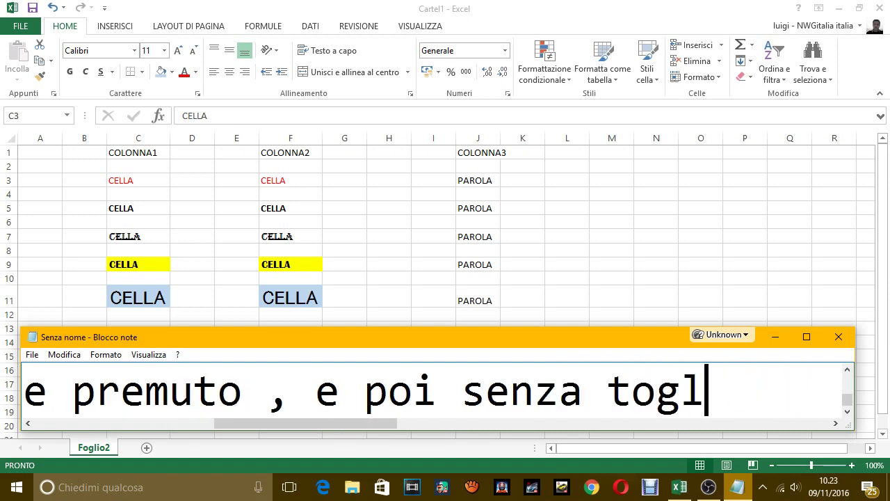
{"action": "type", "text": "iere il dito ,"}
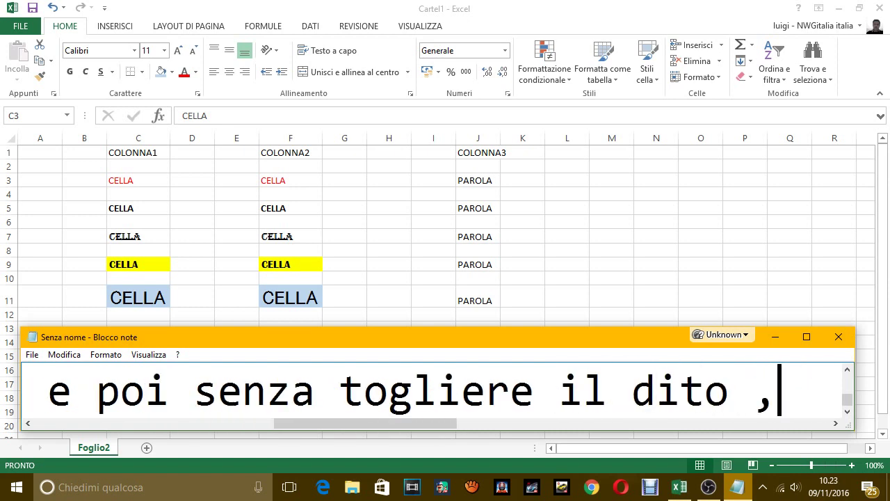
{"action": "type", "text": " premere il com"}
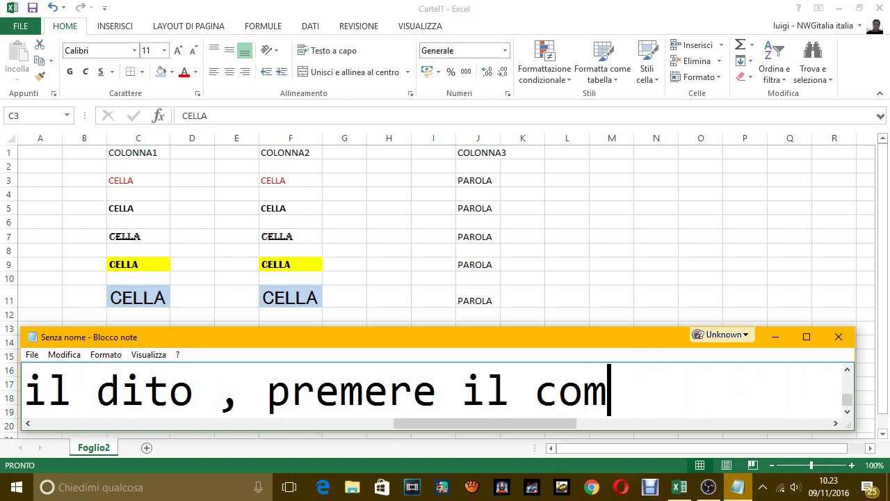
{"action": "key", "text": "BackSpace"}
{"action": "key", "text": "BackSpace"}
{"action": "key", "text": "BackSpace"}
{"action": "type", "text": "tast"}
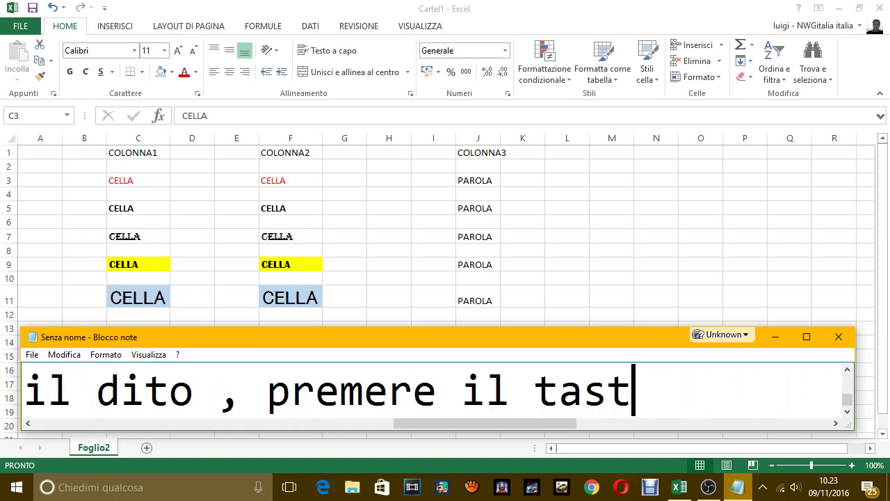
{"action": "type", "text": "o C"}
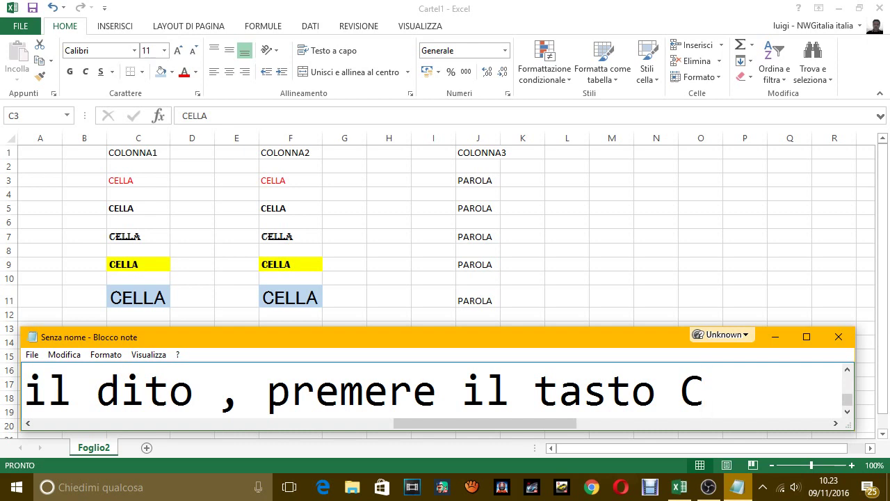
{"action": "type", "text": "."}
Add the line 'quindi,' and switch back to the Excel sheet
{"action": "key", "text": "Return"}
{"action": "type", "text": "quini"}
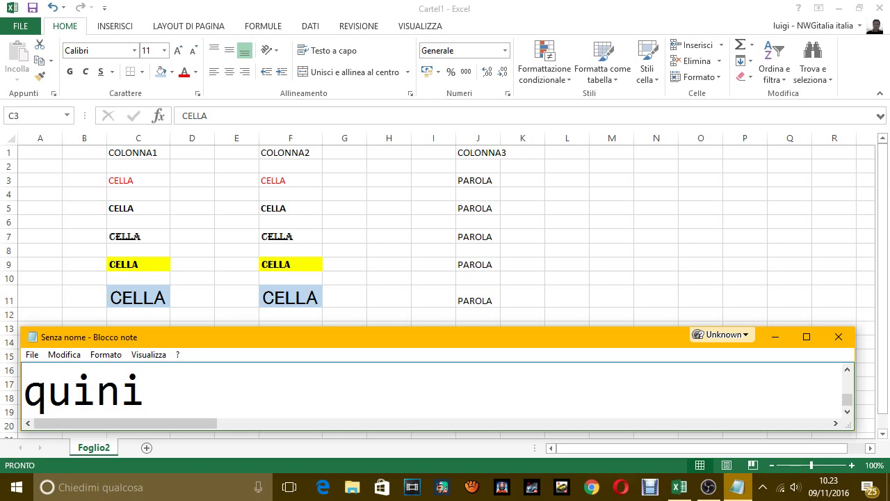
{"action": "type", "text": "d"}
{"action": "key", "text": "BackSpace"}
{"action": "key", "text": "BackSpace"}
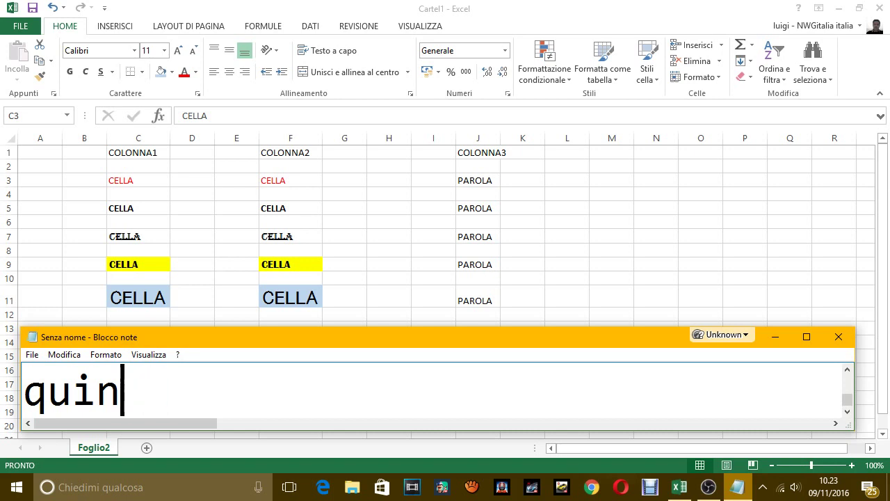
{"action": "type", "text": "di,"}
{"action": "key", "text": "shift+F10"}
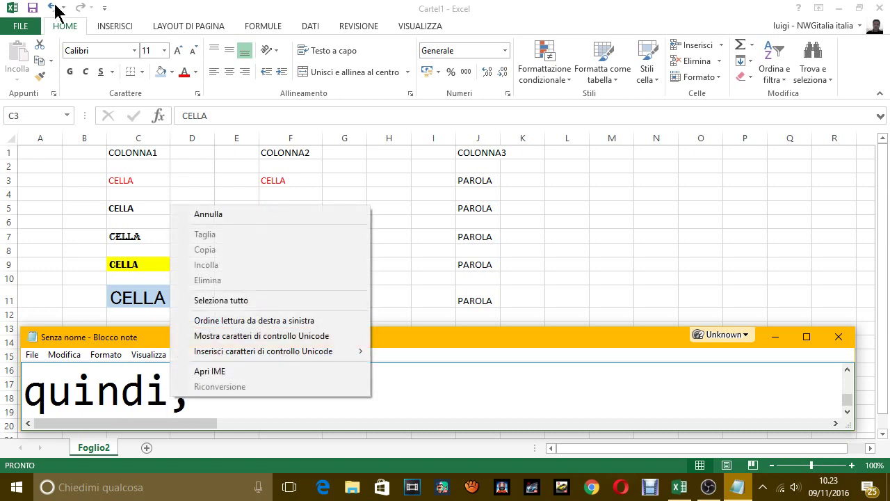
{"action": "left_click", "coordinate": [80, 171]}
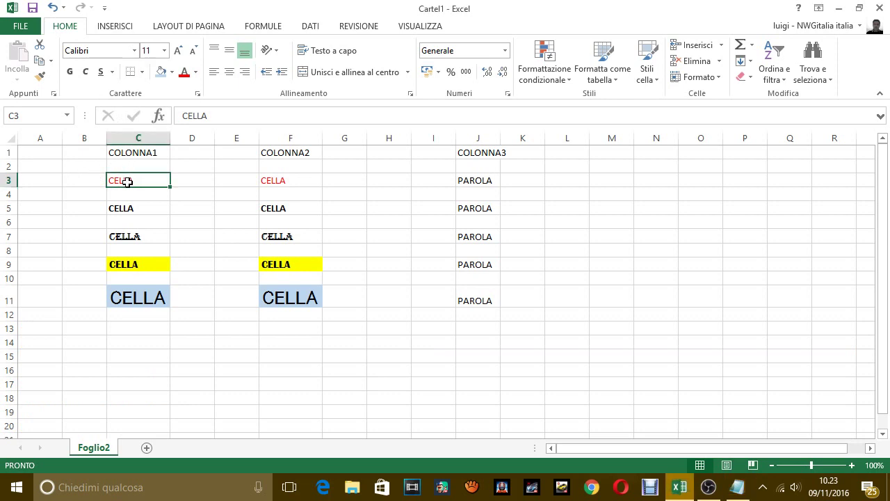
Copy cell C3 with Ctrl+C, then note that pasting only needs the target cell selected
{"action": "key", "text": "ctrl+c"}
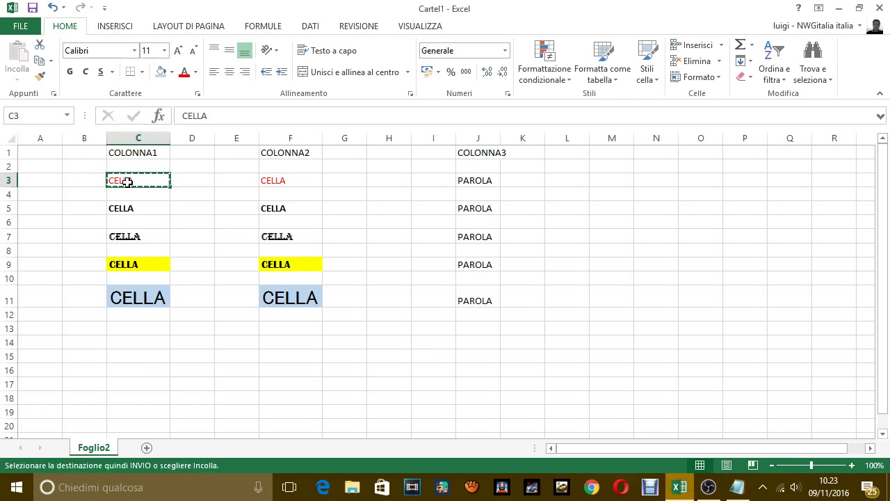
{"action": "left_click", "coordinate": [737, 486]}
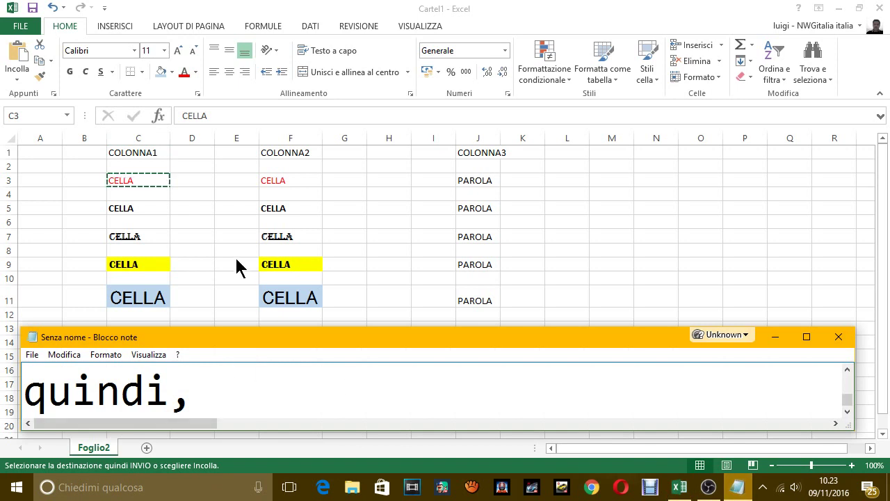
{"action": "type", "text": " come vede"}
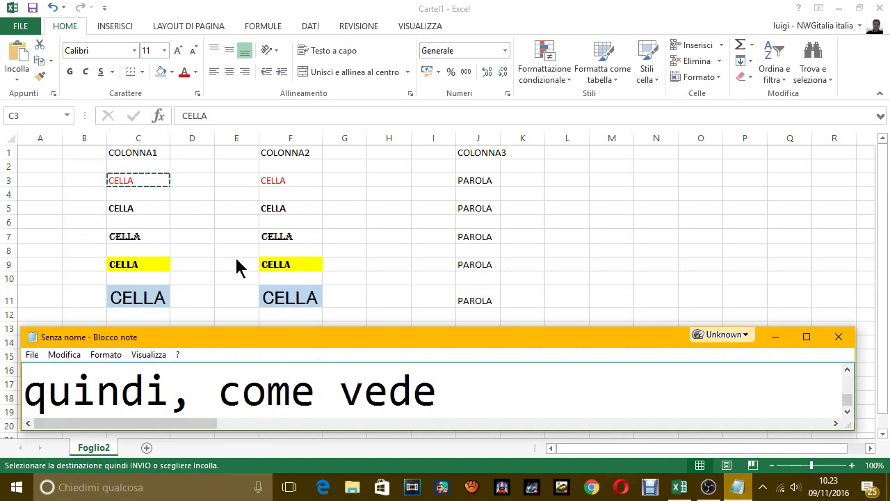
{"action": "type", "text": "te premen"}
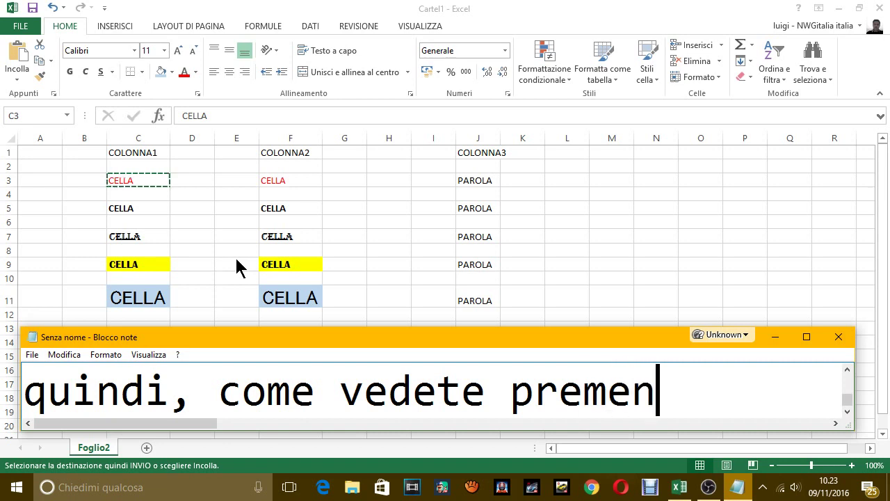
{"action": "type", "text": "do cont"}
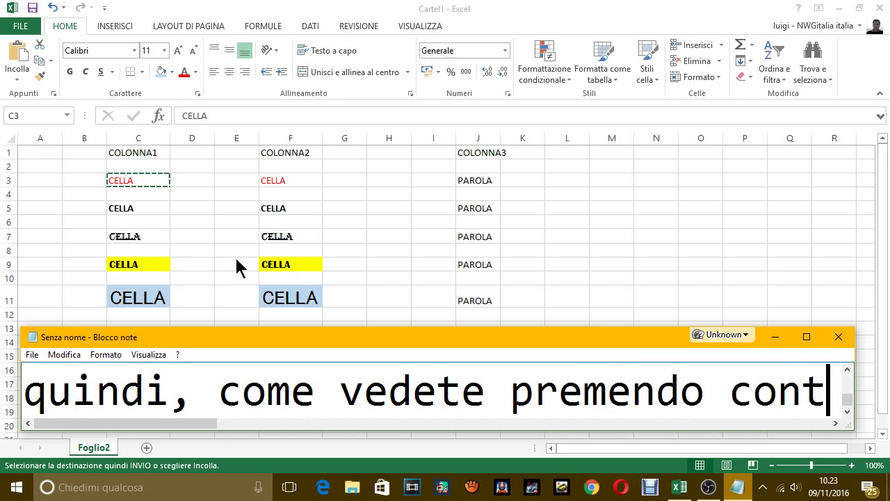
{"action": "type", "text": "rol"}
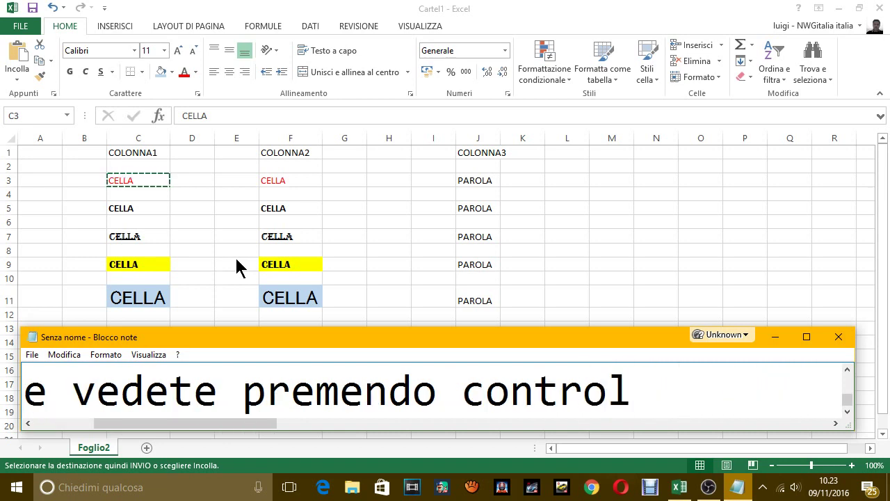
{"action": "key", "text": "BackSpace"}
{"action": "key", "text": "BackSpace"}
{"action": "key", "text": "BackSpace"}
{"action": "key", "text": "BackSpace"}
{"action": "key", "text": "BackSpace"}
{"action": "key", "text": "BackSpace"}
{"action": "type", "text": "tr"}
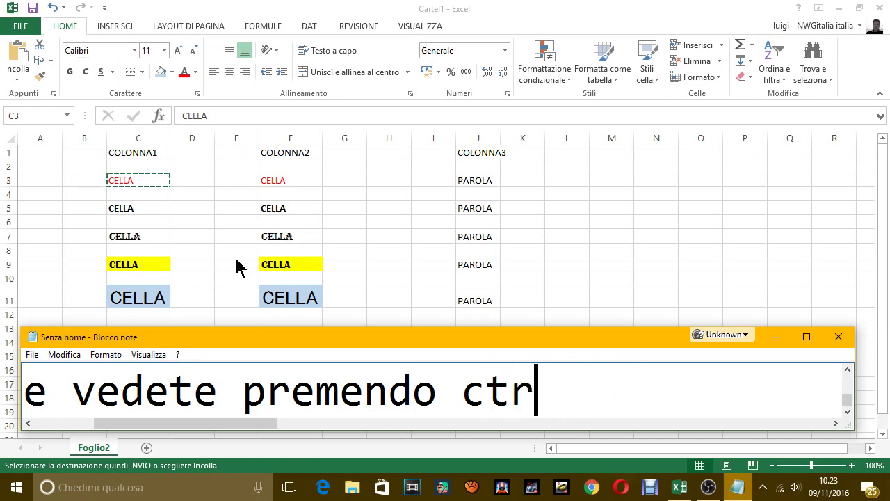
{"action": "type", "text": "l+ c"}
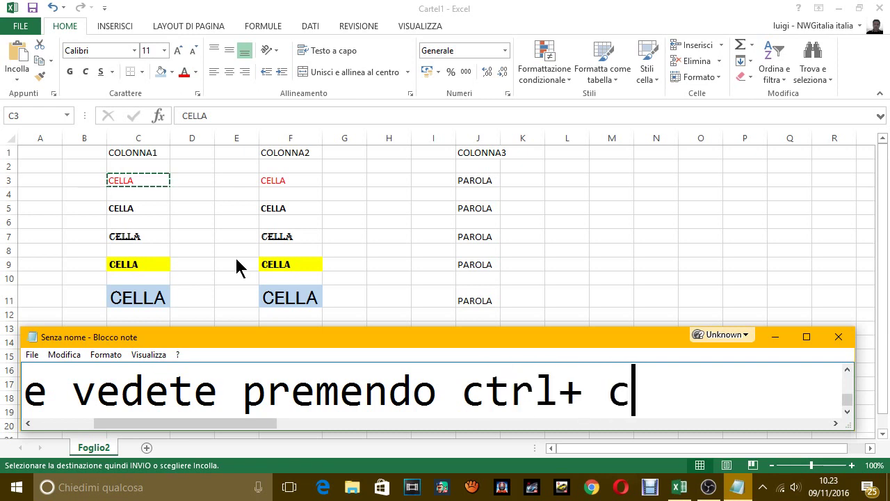
{"action": "key", "text": "BackSpace"}
{"action": "key", "text": "BackSpace"}
{"action": "type", "text": "c ho "}
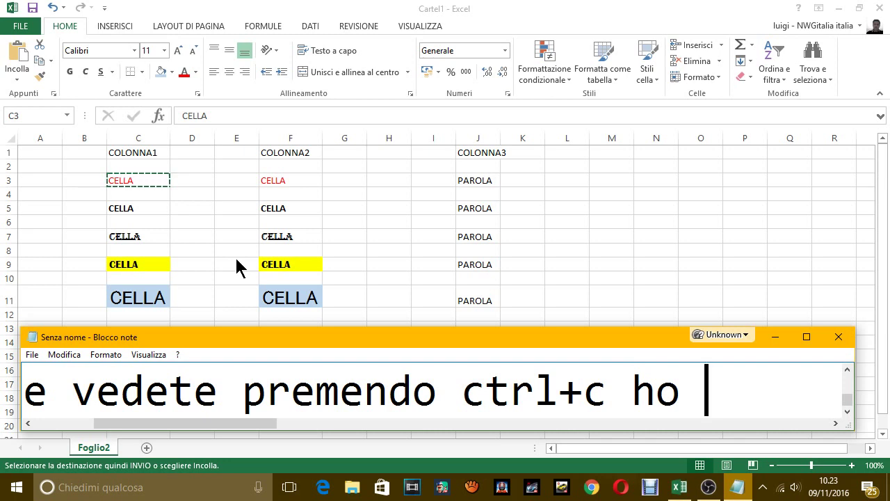
{"action": "type", "text": "selezion"}
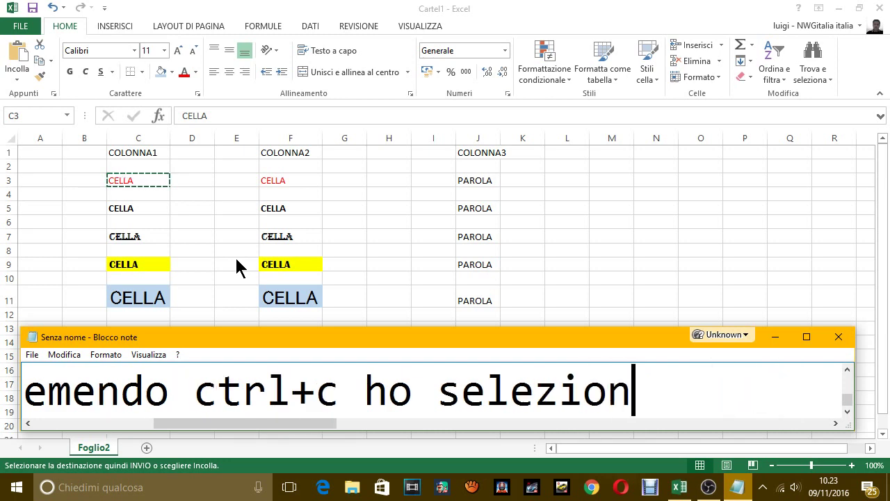
{"action": "type", "text": "ato la cella"}
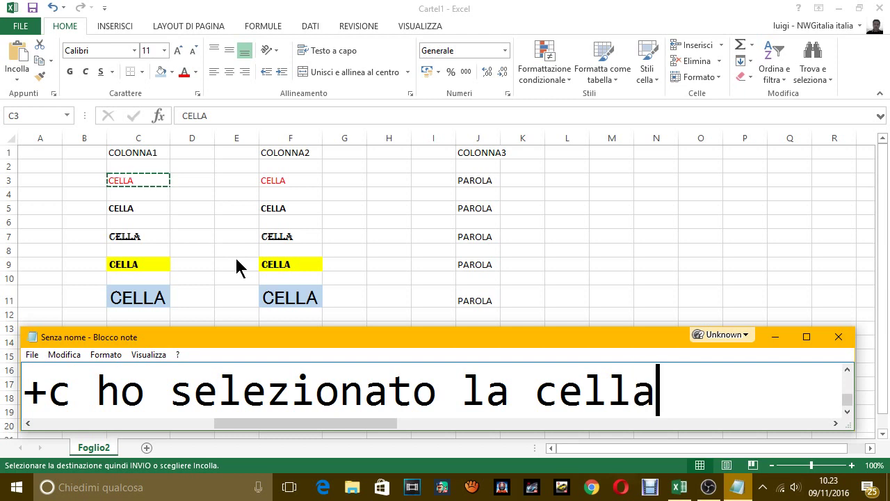
{"action": "type", "text": ", ora per i"}
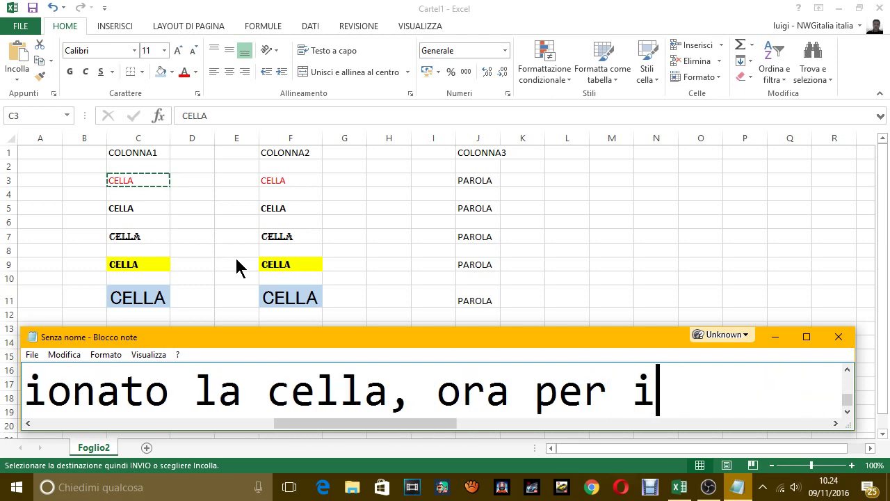
{"action": "type", "text": "ncollare "}
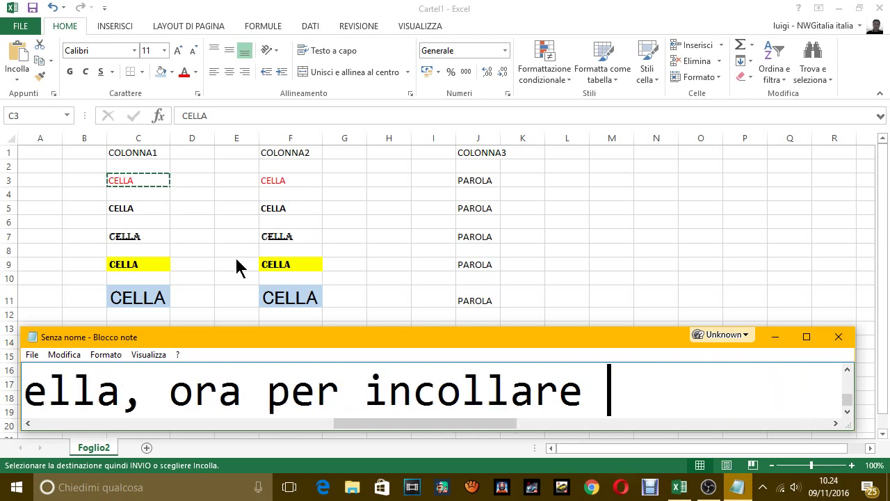
{"action": "type", "text": "mi basta "}
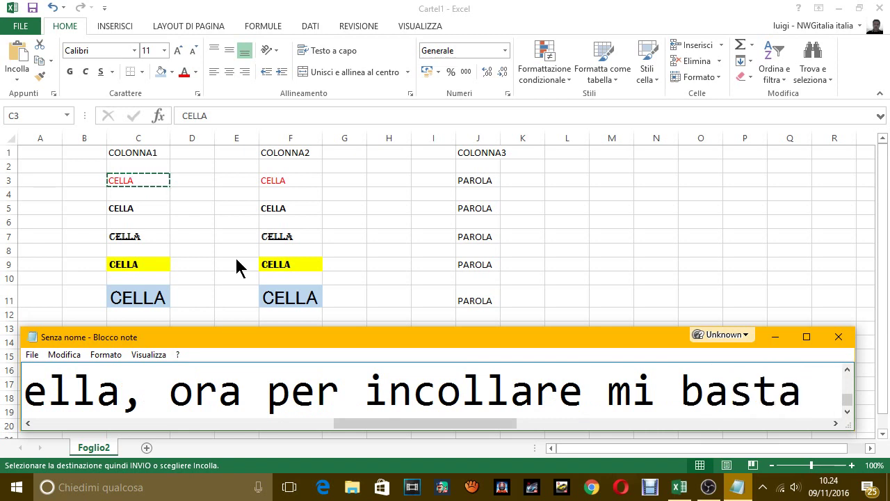
{"action": "type", "text": "mettere il m"}
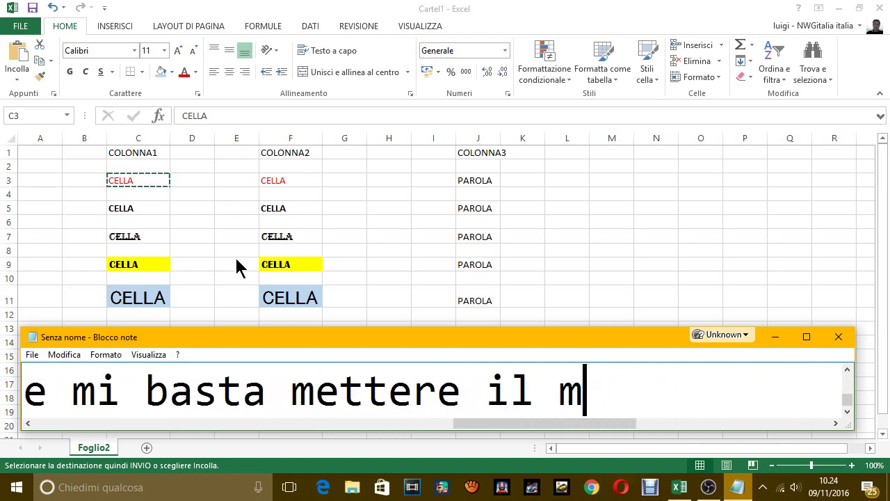
{"action": "type", "text": "ous e"}
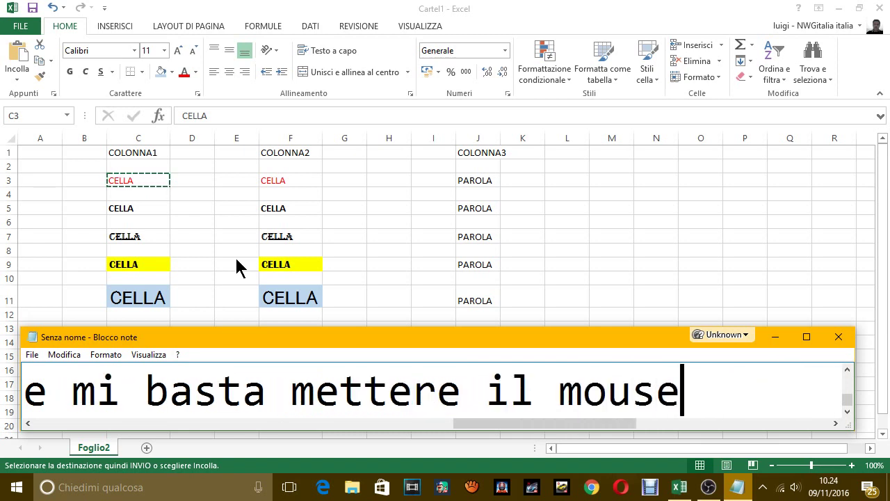
{"action": "type", "text": " nella "}
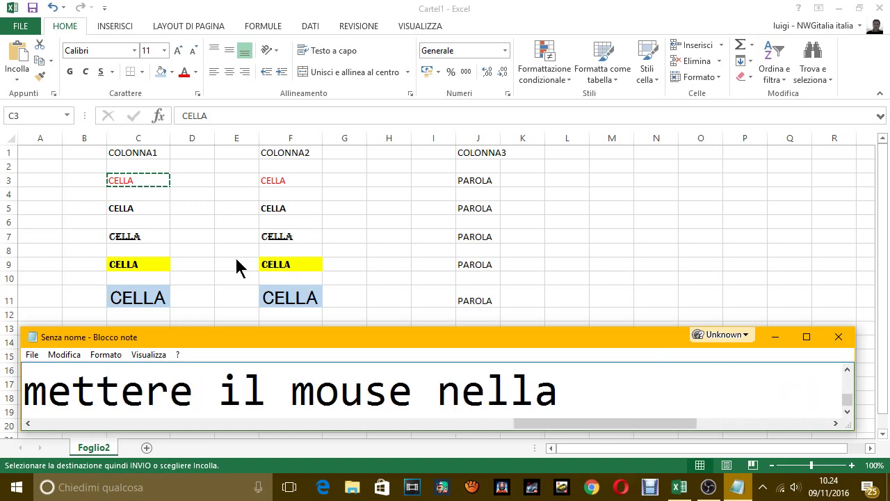
{"action": "type", "text": "cella dov"}
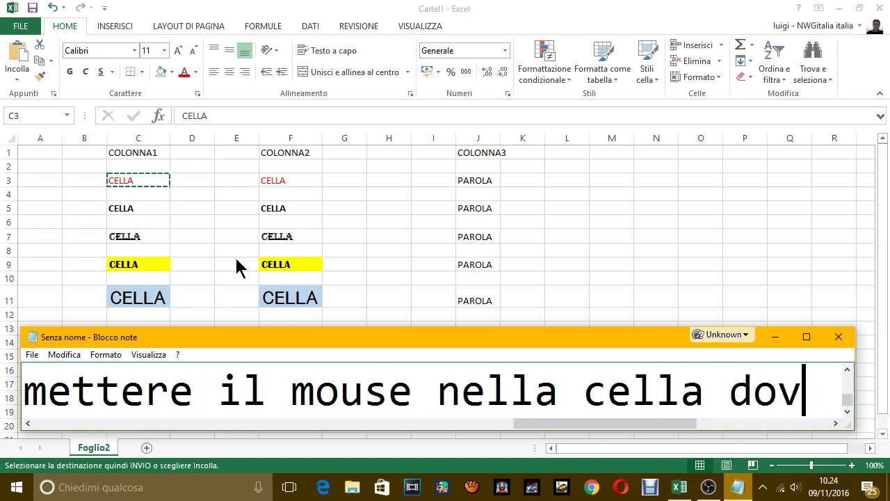
{"action": "type", "text": "e voglio inco"}
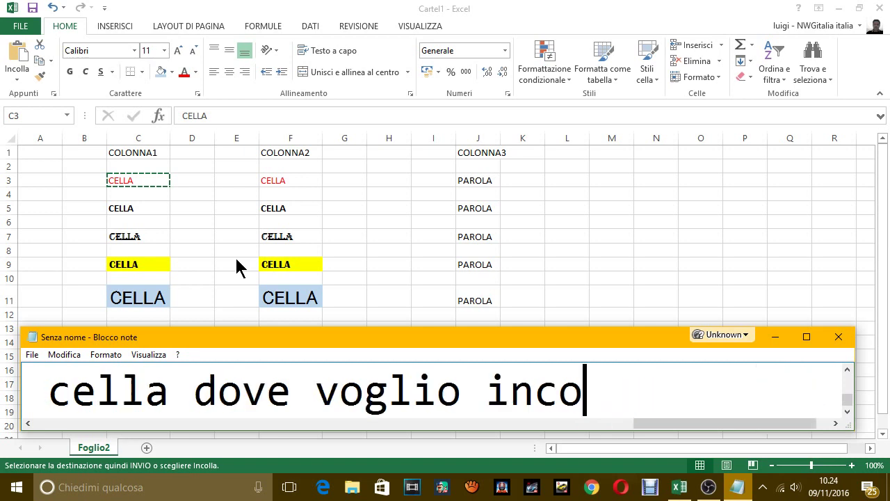
{"action": "type", "text": "la"}
{"action": "key", "text": "BackSpace"}
{"action": "type", "text": "lare "}
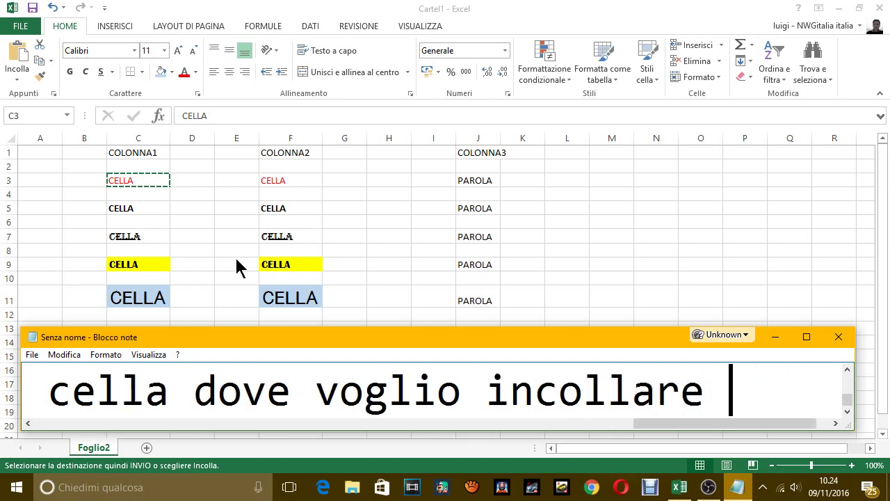
{"action": "type", "text": "il tutto, co"}
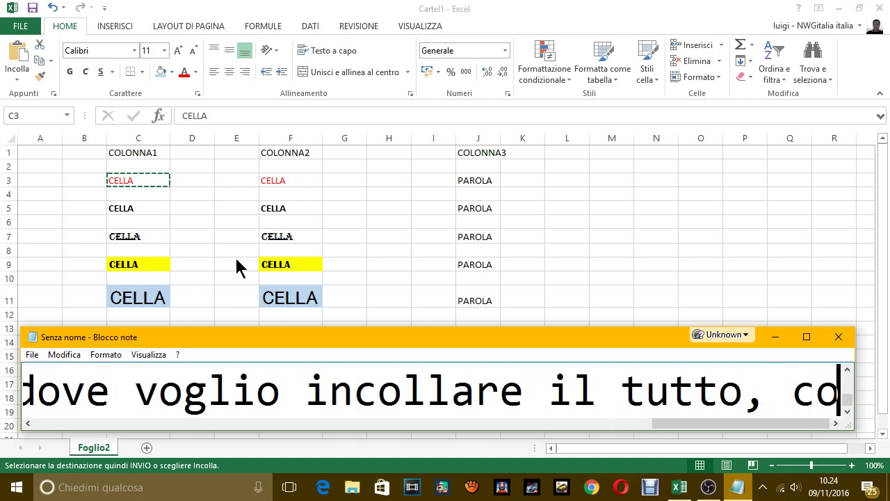
{"action": "type", "text": "si"}
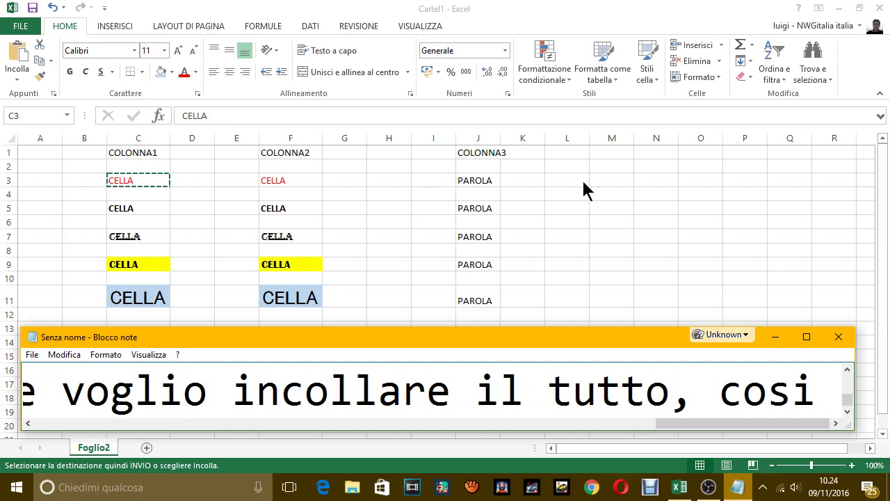
Select M3 as the paste destination and clear the previous Notepad notes
{"action": "left_click", "coordinate": [615, 178]}
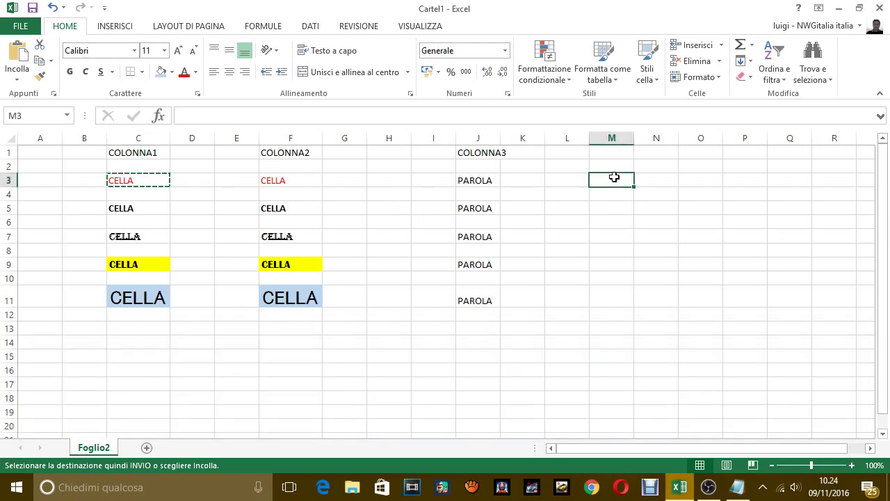
{"action": "left_click", "coordinate": [737, 487]}
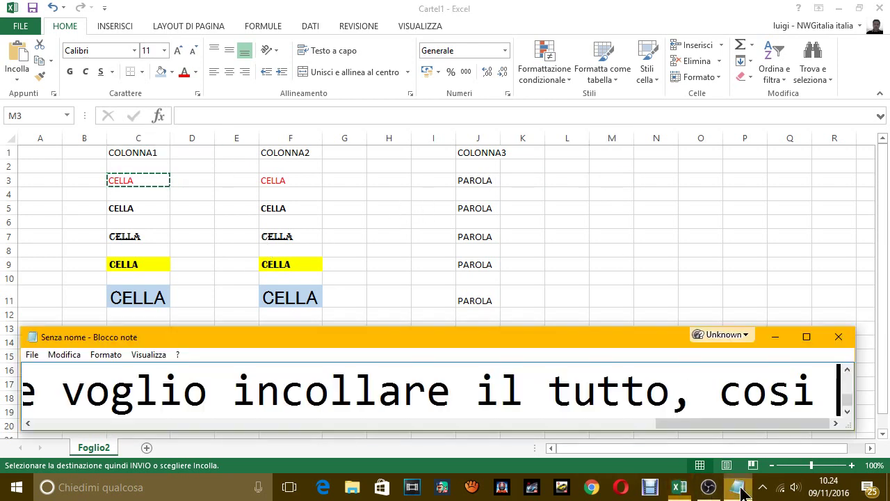
{"action": "key", "text": "ctrl+a"}
{"action": "key", "text": "BackSpace"}
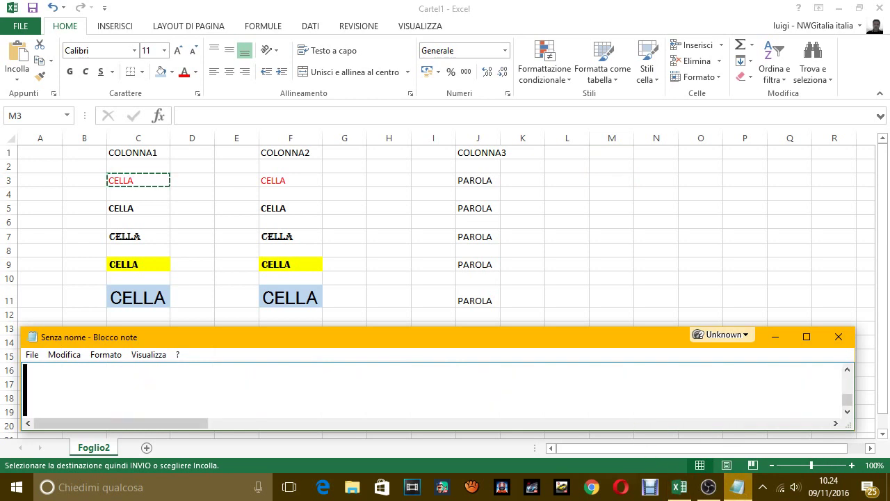
Note that with the cell selected, holding Ctrl and pressing V (Ctrl+V) pastes
{"action": "type", "text": "ora ho "}
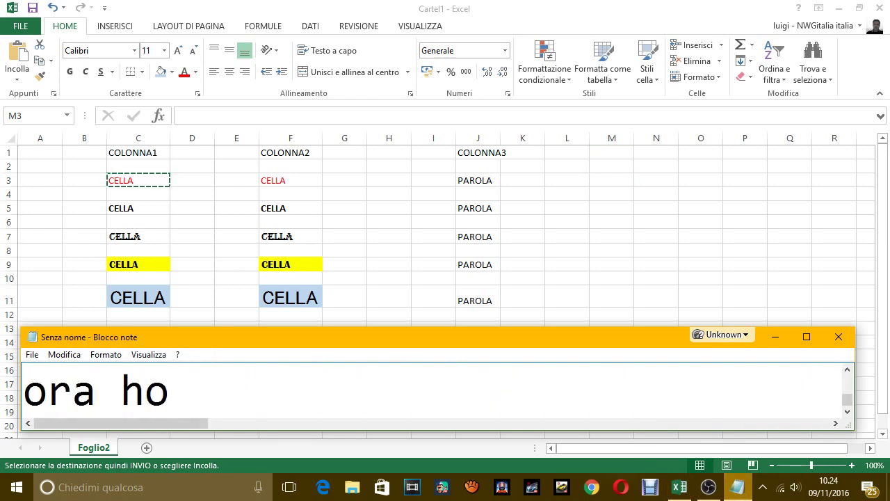
{"action": "type", "text": "sele"}
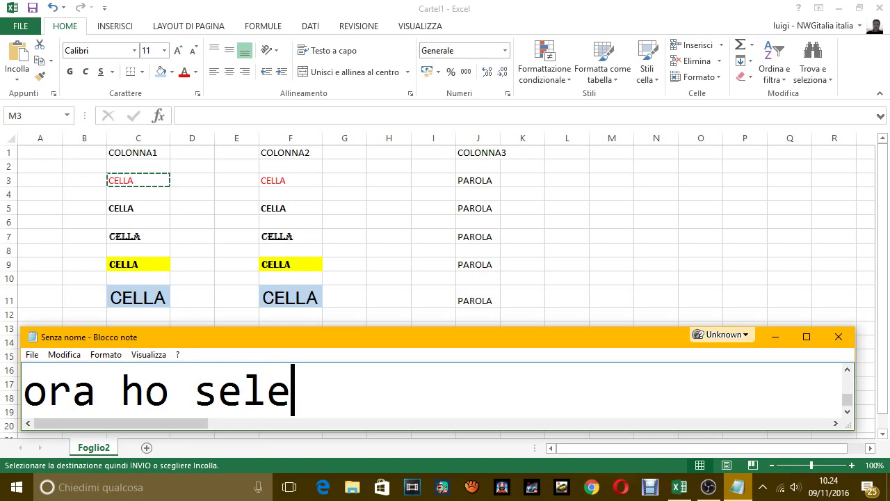
{"action": "type", "text": "zionato quel"}
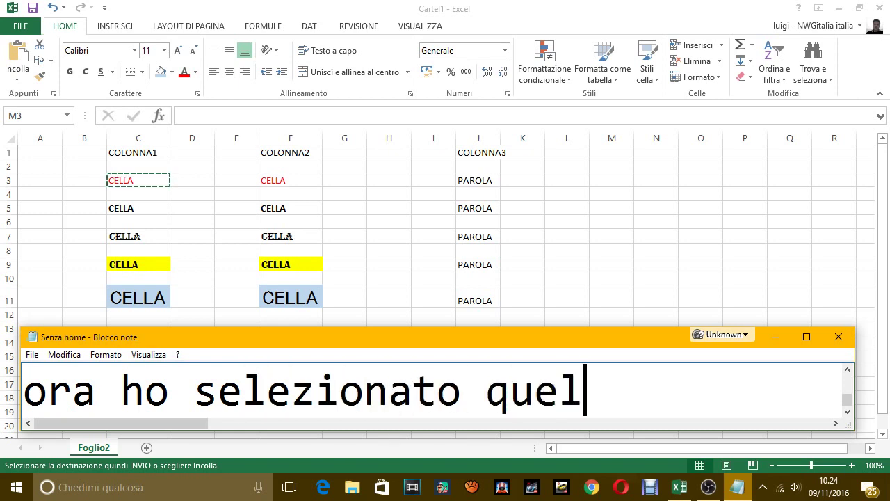
{"action": "type", "text": "la cella, pre"}
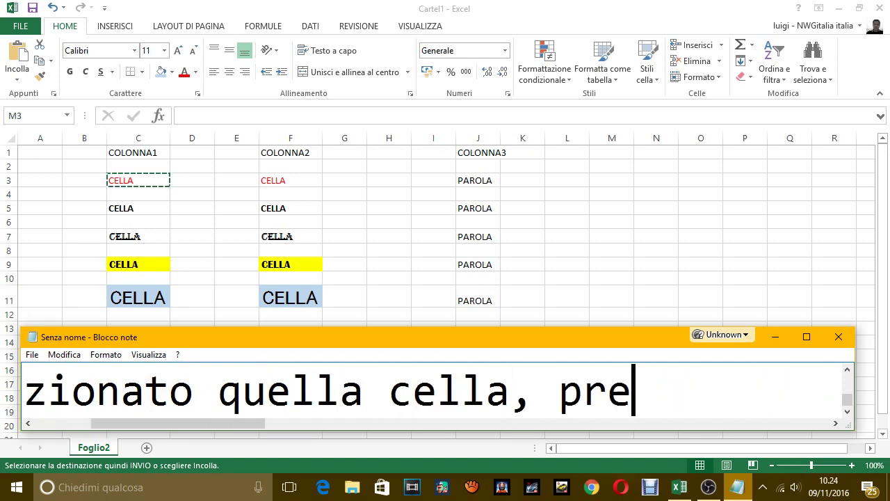
{"action": "type", "text": "mio ctr"}
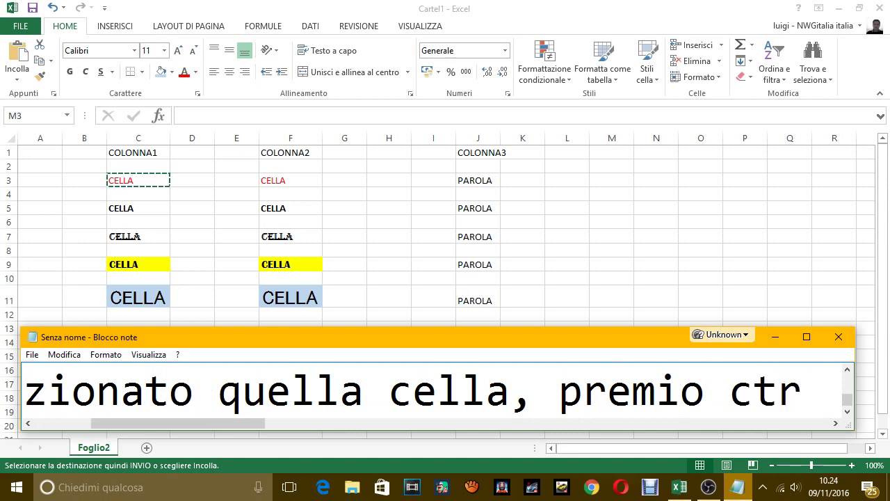
{"action": "type", "text": "l e questa "}
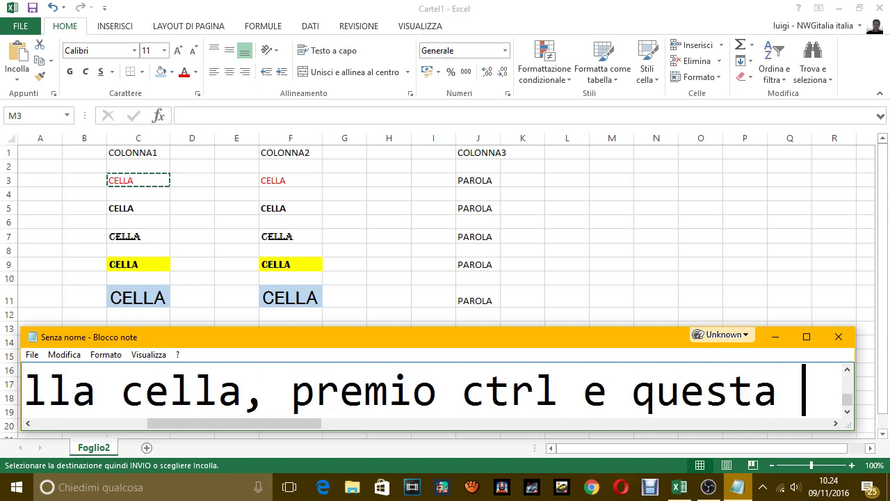
{"action": "type", "text": "volta pr"}
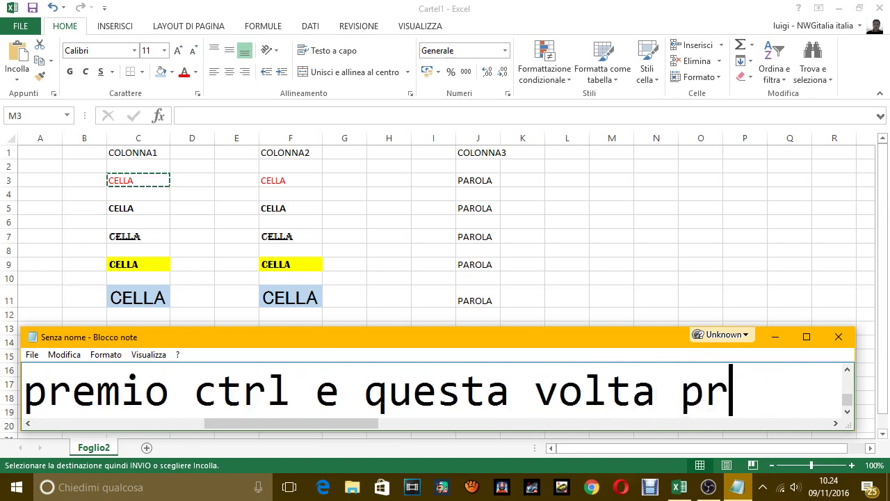
{"action": "type", "text": "emo il tas"}
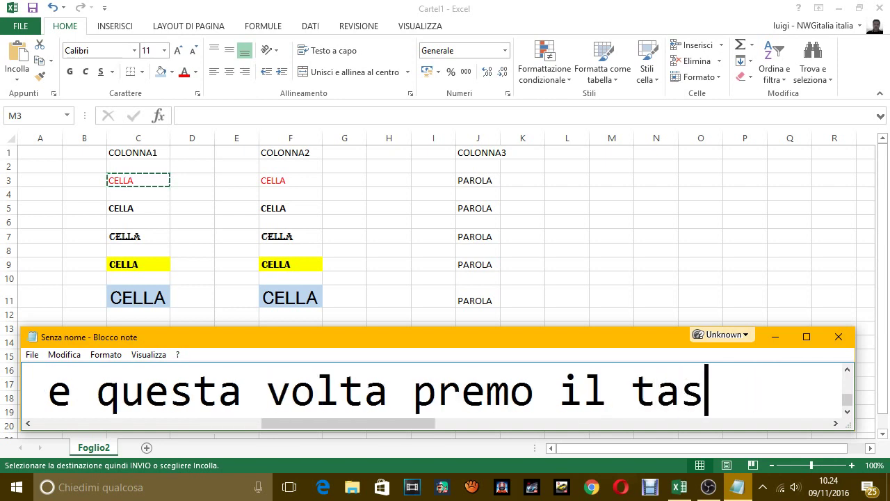
{"action": "type", "text": "to"}
{"action": "key", "text": "Return"}
{"action": "type", "text": "V"}
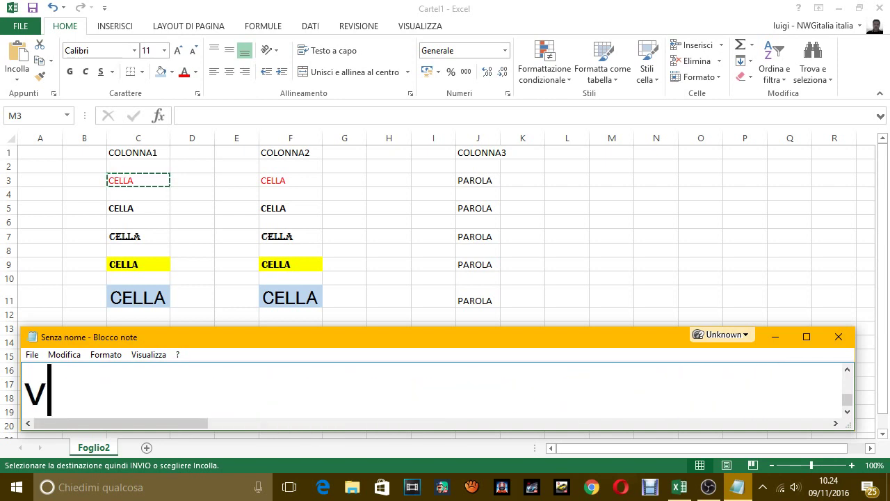
{"action": "type", "text": " , cioe "}
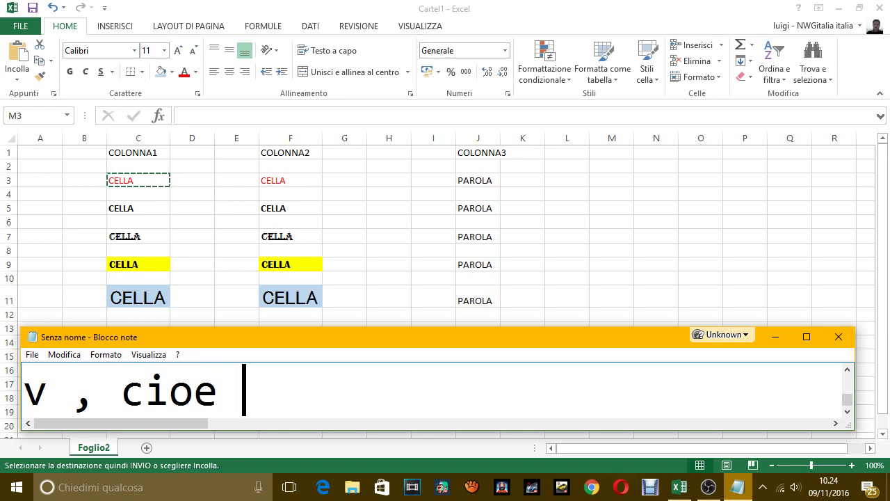
{"action": "type", "text": "ctrl"}
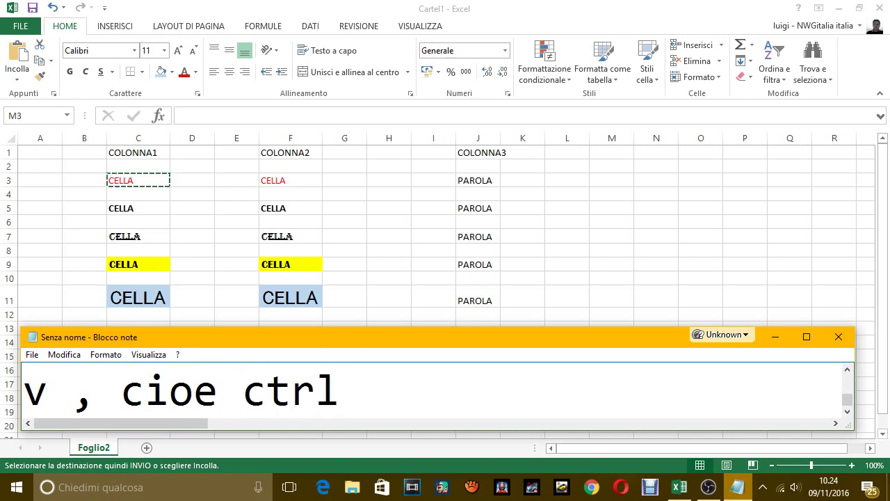
{"action": "type", "text": "+v"}
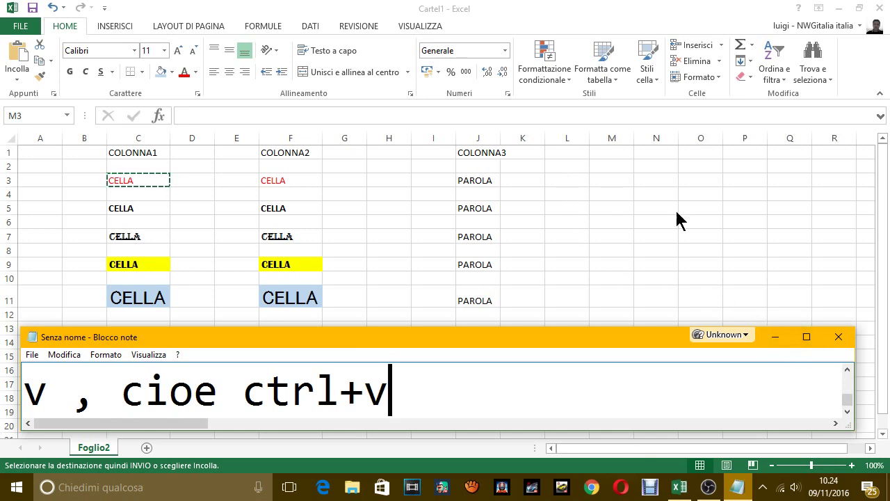
Paste the red CELLA into M3 and copy the bold CELLA from C5 into M5
{"action": "left_click", "coordinate": [655, 188]}
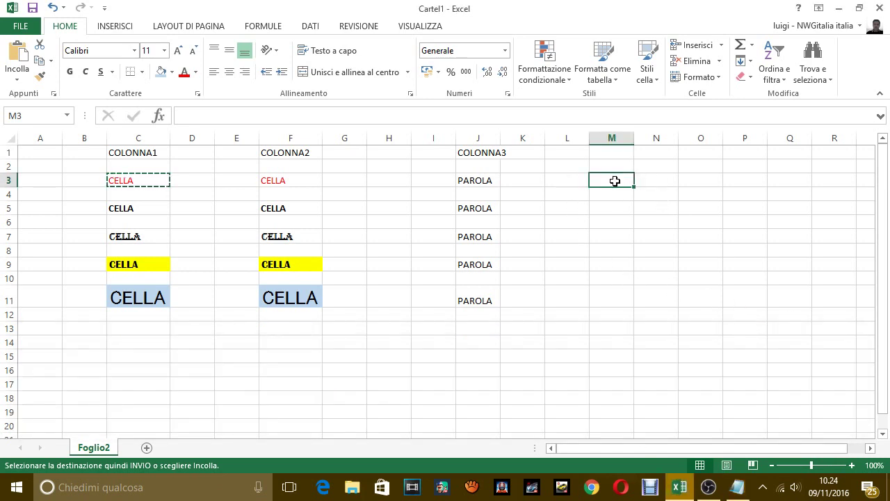
{"action": "type", "text": "CELLA"}
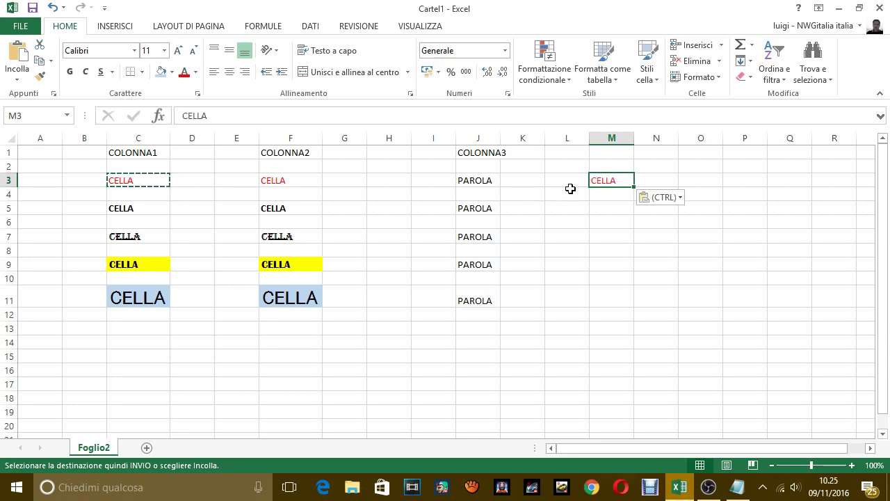
{"action": "left_click", "coordinate": [151, 210]}
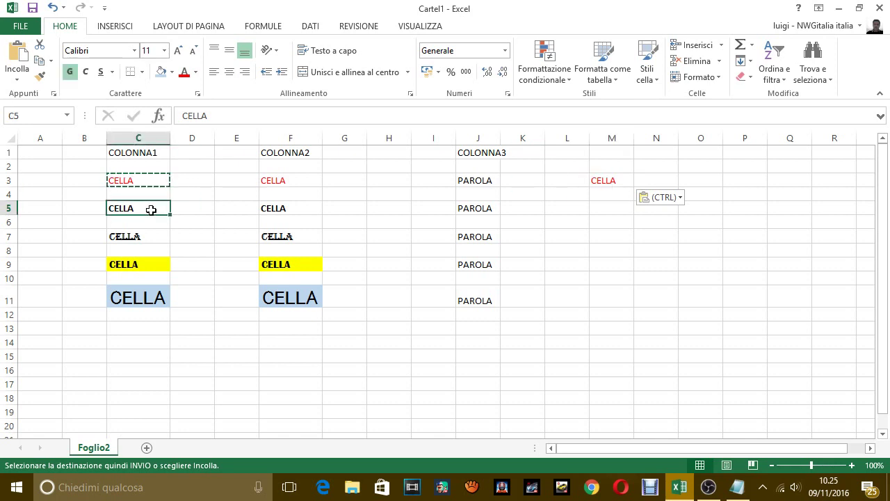
{"action": "key", "text": "ctrl+c"}
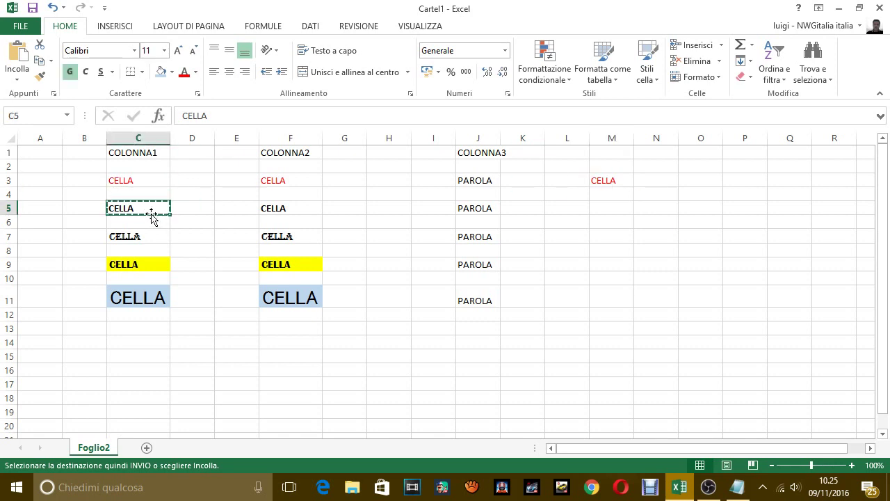
{"action": "left_click", "coordinate": [615, 208]}
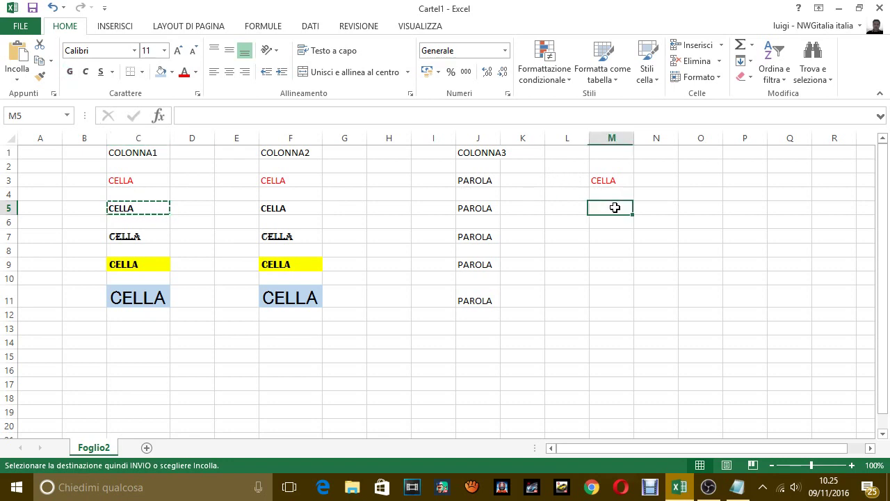
{"action": "key", "text": "ctrl+v"}
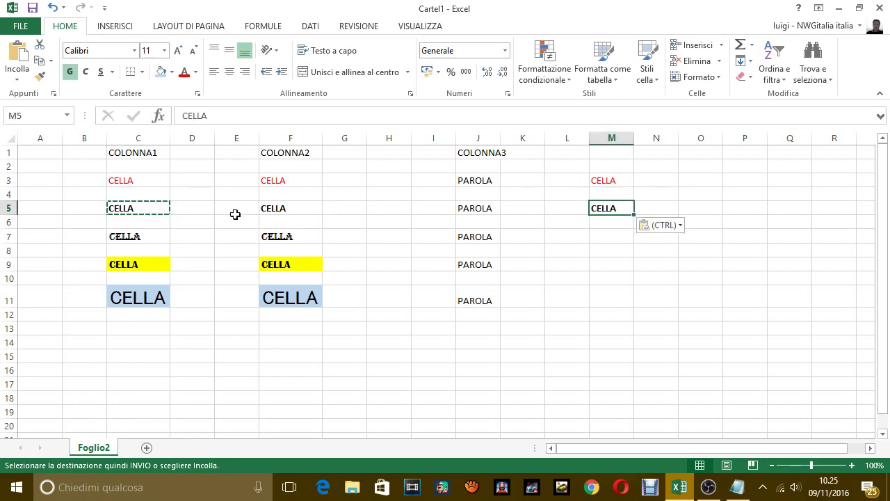
Copy the Algerian-font CELLA from C7 to M7 and the yellow CELLA from C9 to M9
{"action": "left_click", "coordinate": [154, 236]}
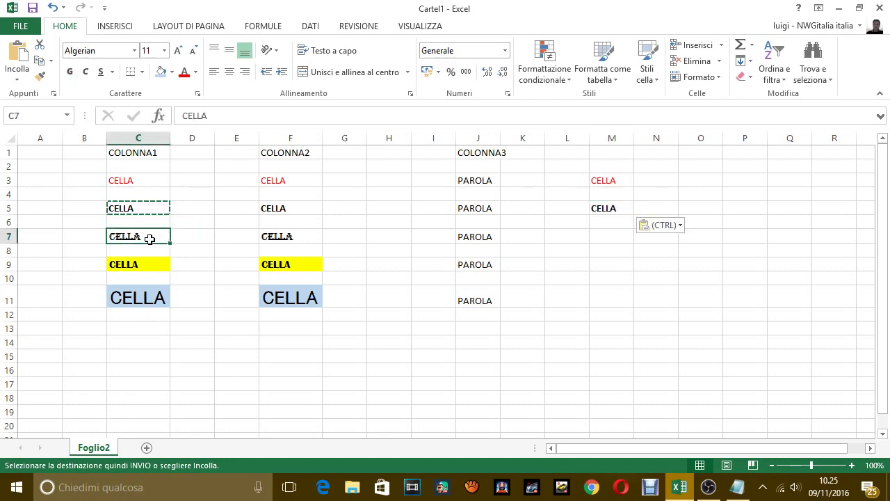
{"action": "key", "text": "ctrl+c"}
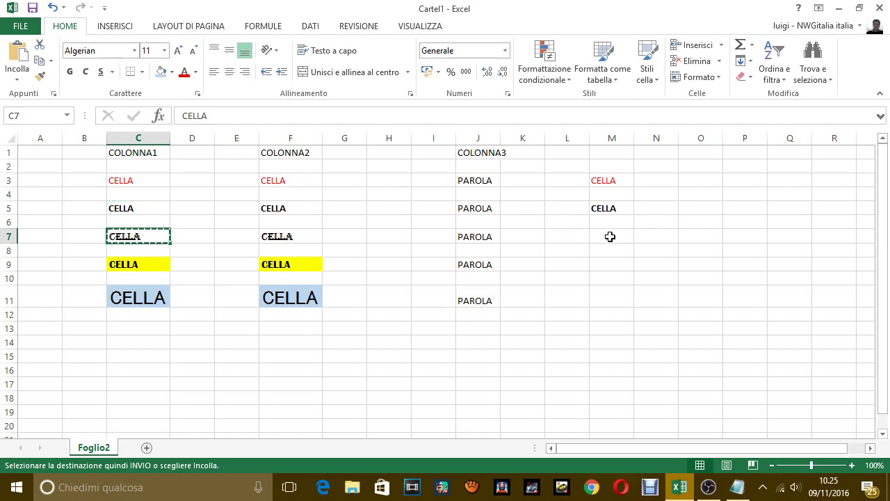
{"action": "left_click", "coordinate": [610, 236]}
{"action": "key", "text": "ctrl+v"}
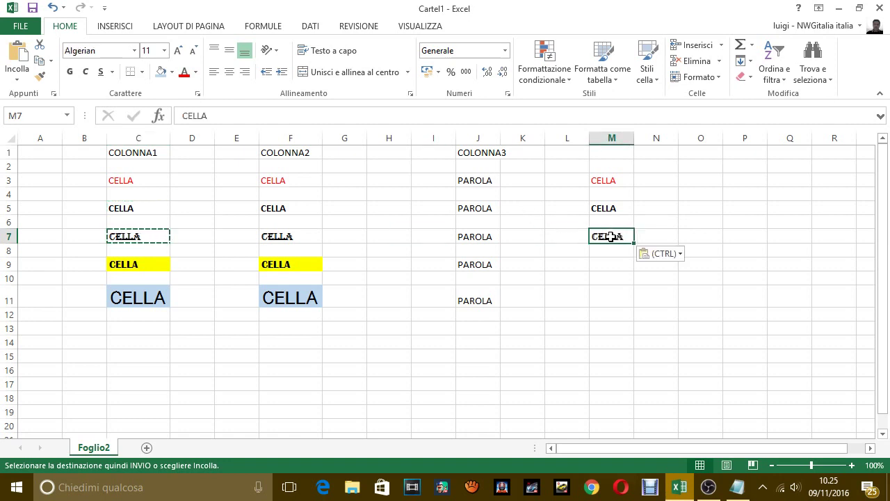
{"action": "left_click", "coordinate": [139, 262]}
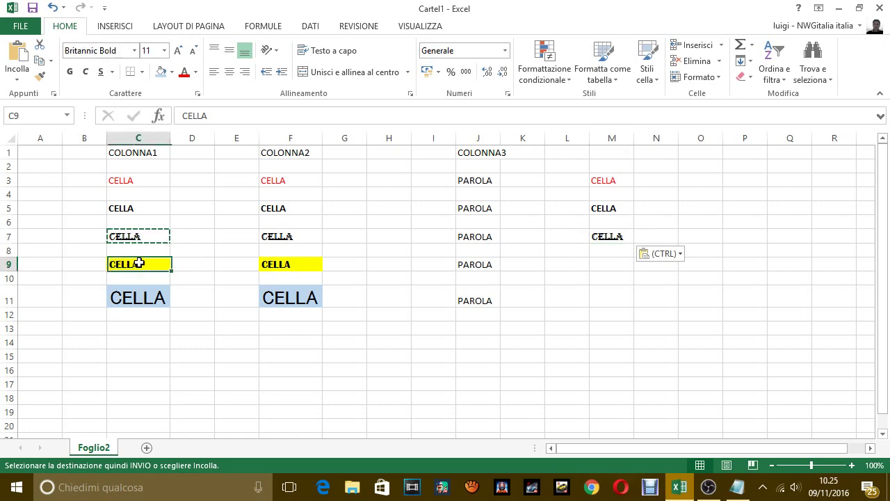
{"action": "key", "text": "ctrl+c"}
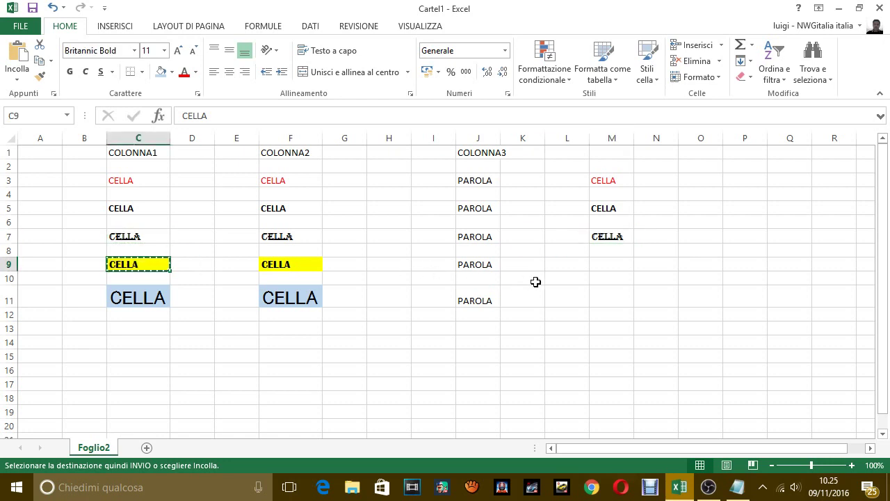
{"action": "left_click", "coordinate": [601, 278]}
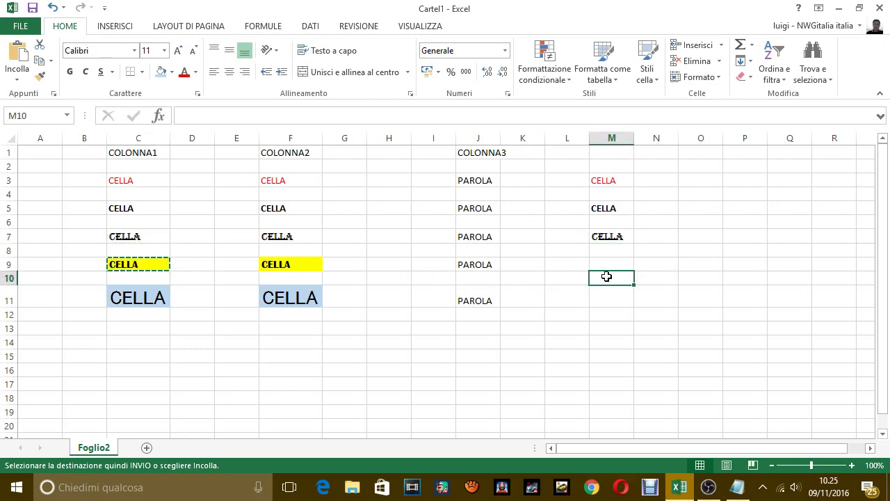
{"action": "left_click", "coordinate": [611, 264]}
{"action": "key", "text": "ctrl+v"}
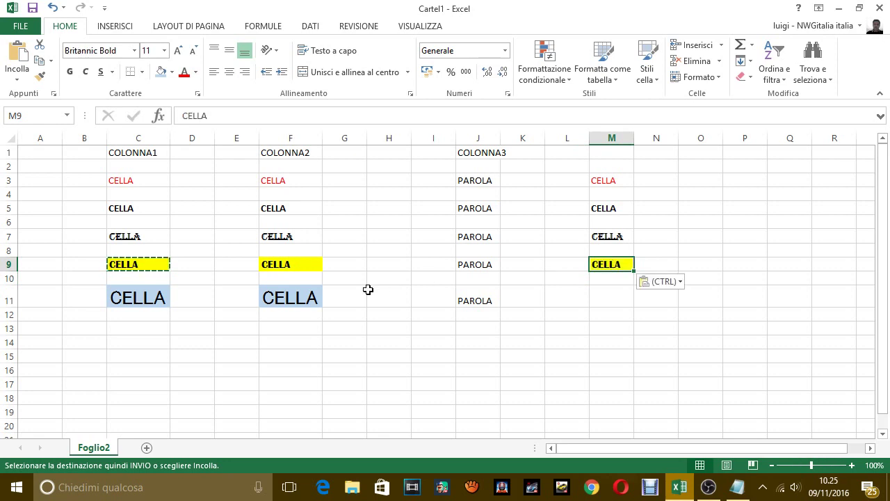
Copy the large CELLA from C11 into M11 and autofit column M's width
{"action": "left_click", "coordinate": [166, 294]}
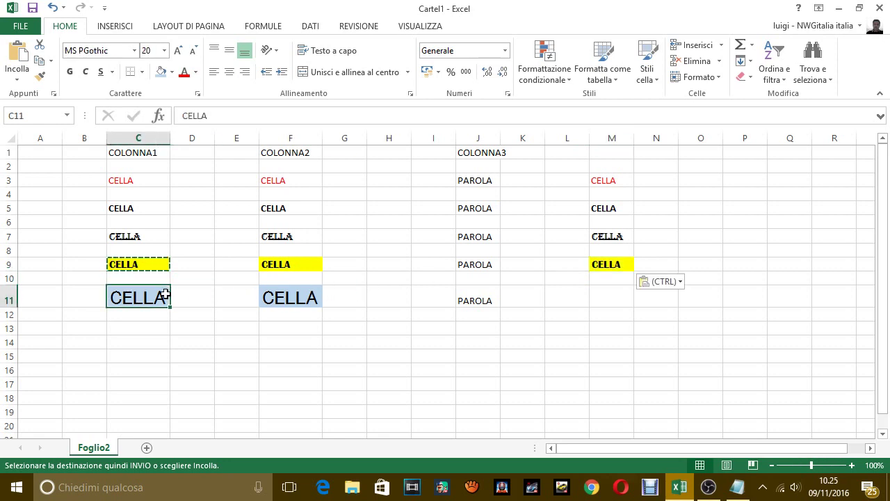
{"action": "key", "text": "ctrl+c"}
{"action": "left_click", "coordinate": [591, 300]}
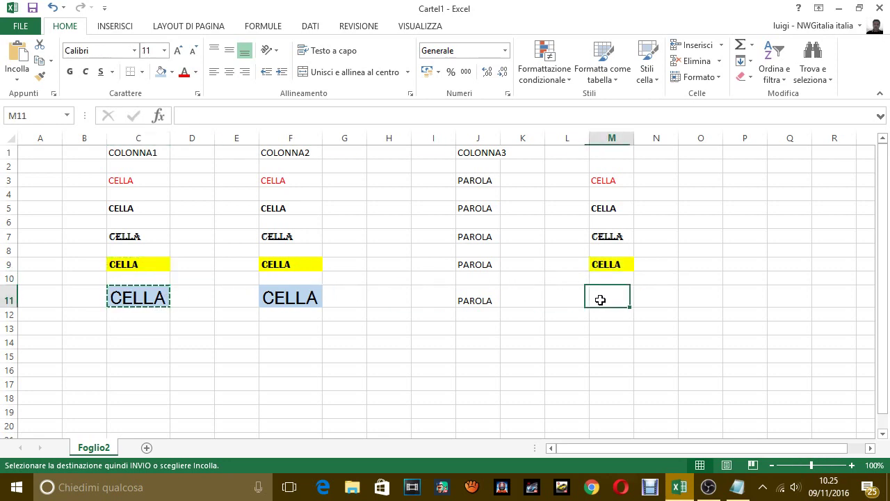
{"action": "key", "text": "ctrl+v"}
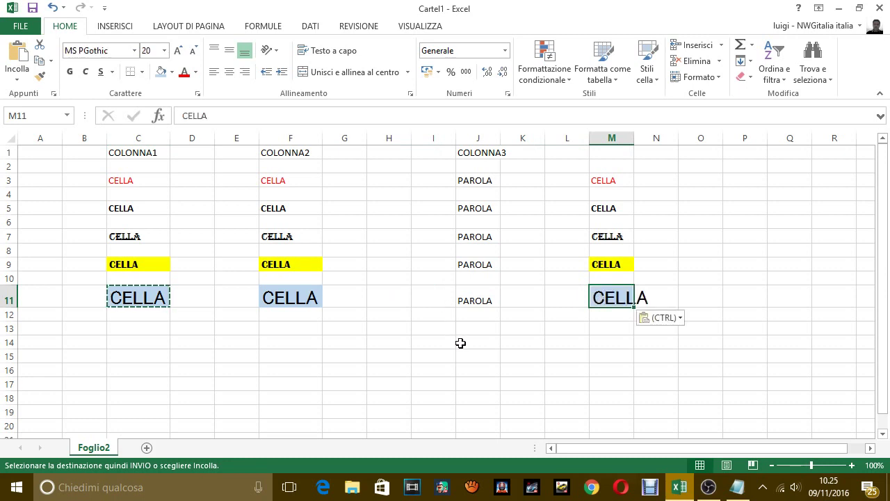
{"action": "left_click", "coordinate": [486, 342]}
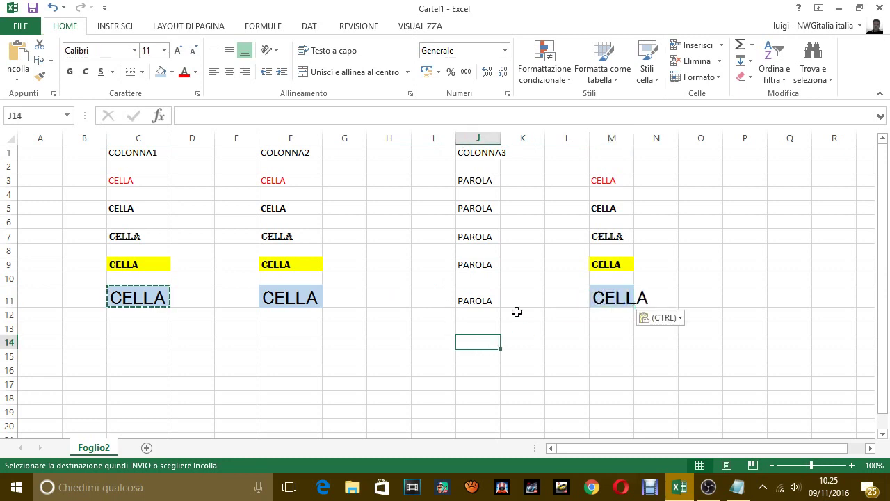
{"action": "double_click", "coordinate": [634, 139]}
In Notepad, write the note 'visto, usando copia incolla ho copiato perfettamente'
{"action": "left_click", "coordinate": [736, 486]}
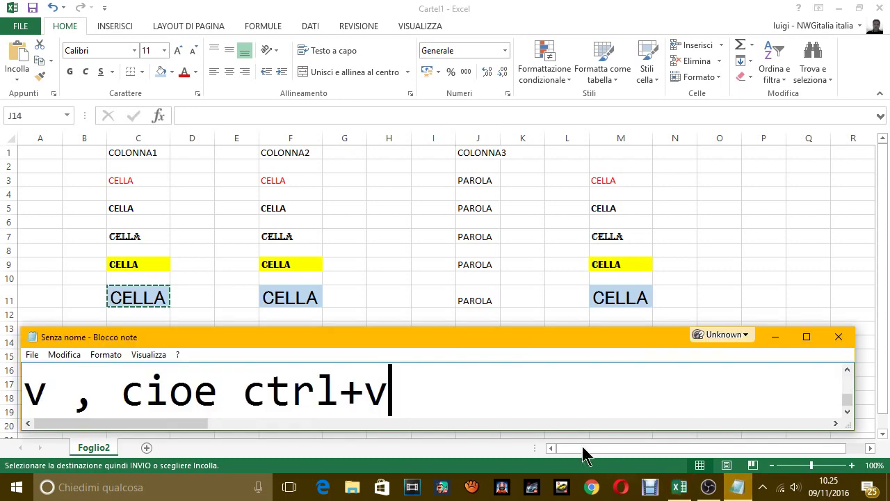
{"action": "key", "text": "Return"}
{"action": "type", "text": "v"}
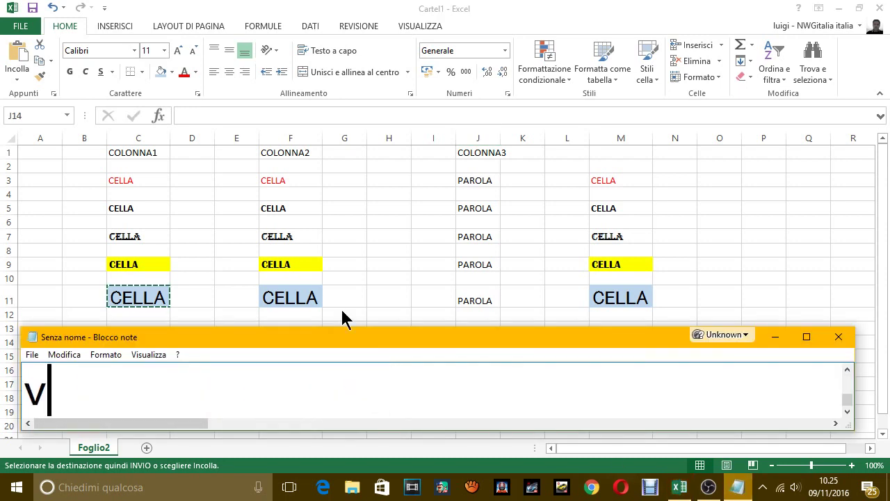
{"action": "type", "text": "isto , usa"}
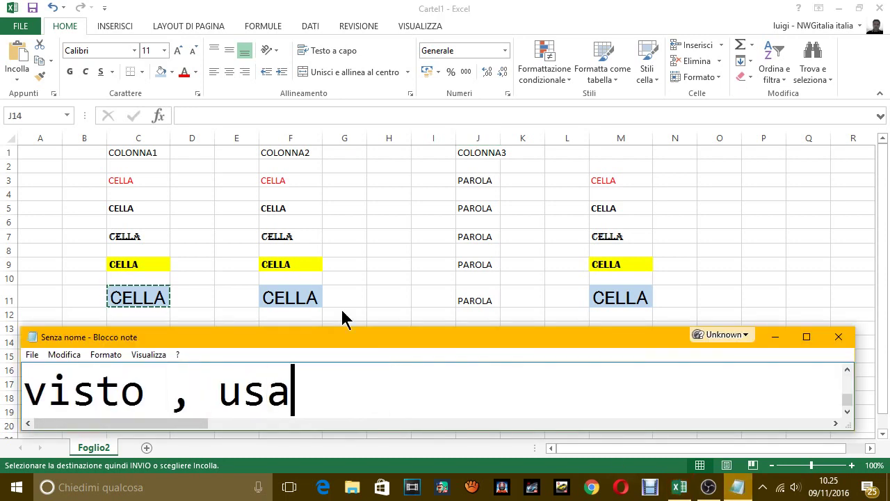
{"action": "type", "text": "no il comp"}
{"action": "key", "text": "BackSpace"}
{"action": "type", "text": "a"}
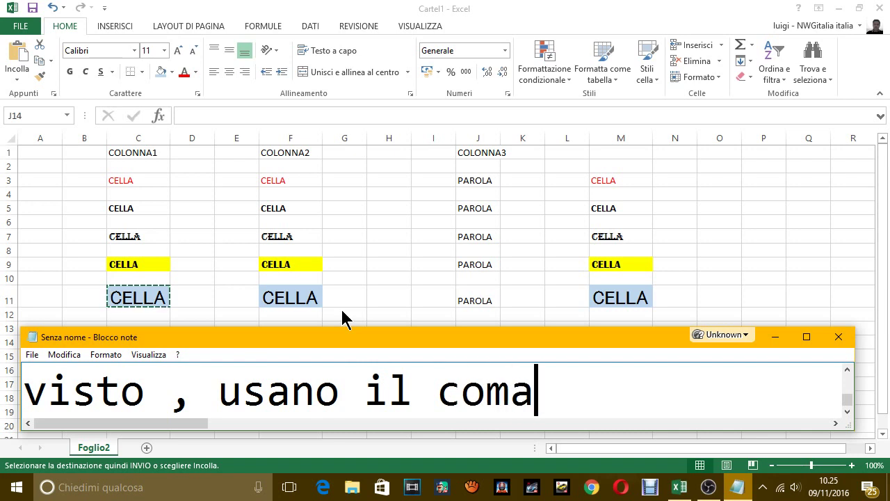
{"action": "type", "text": "m"}
{"action": "key", "text": "BackSpace"}
{"action": "type", "text": "ndo cop"}
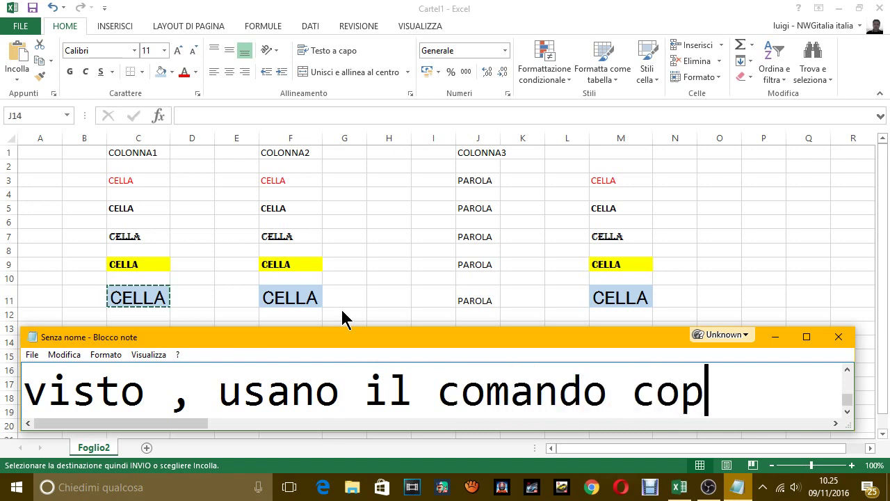
{"action": "type", "text": "ia incolla"}
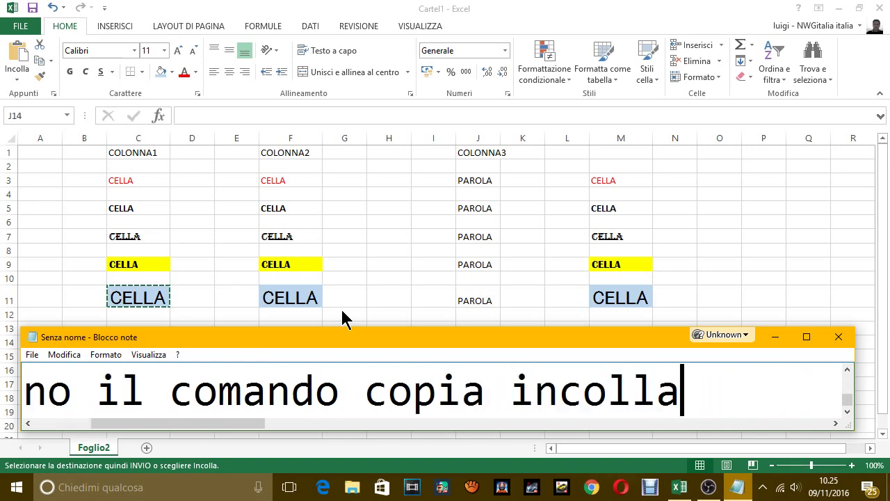
{"action": "type", "text": " ho "}
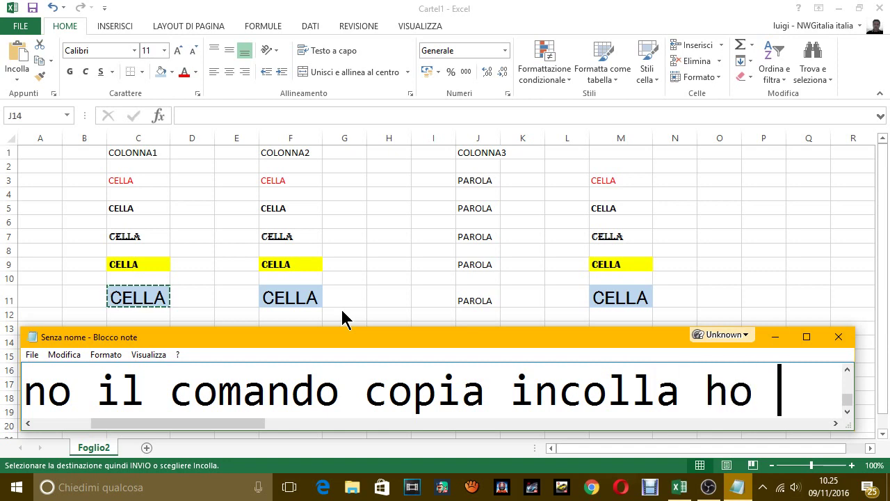
{"action": "type", "text": "coip"}
{"action": "key", "text": "BackSpace"}
{"action": "key", "text": "BackSpace"}
{"action": "type", "text": "p"}
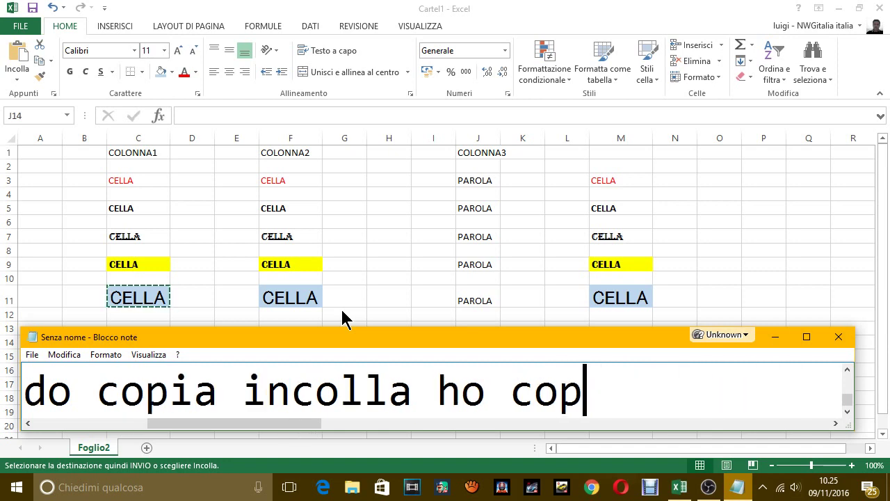
{"action": "type", "text": "iato per"}
{"action": "type", "text": "fet"}
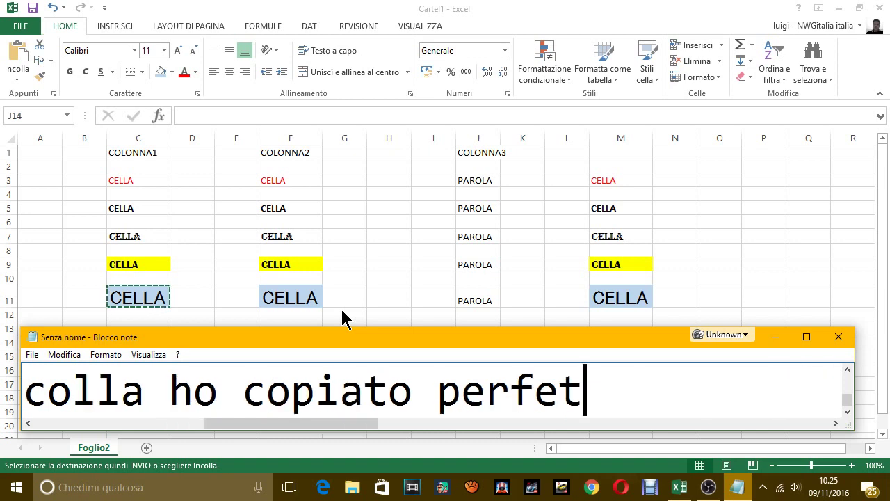
{"action": "type", "text": "tamente"}
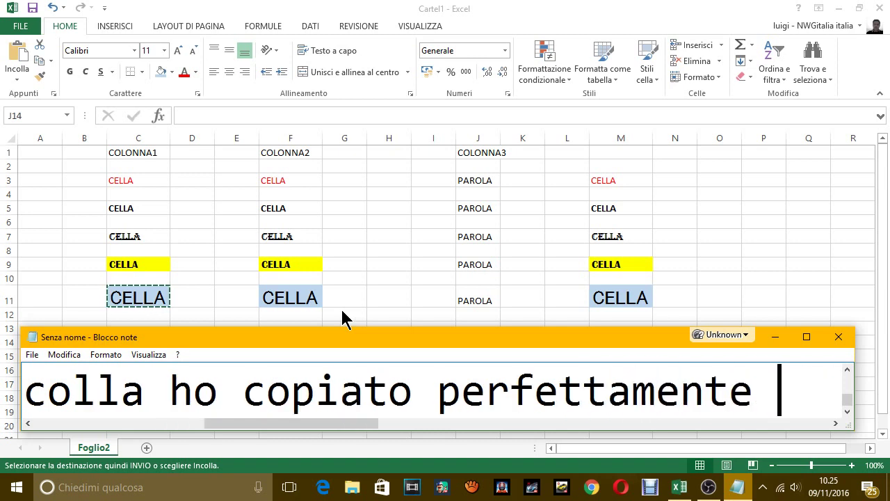
Add the line 'le celle dalla colonna 1 nella colonna 4' to the note
{"action": "key", "text": "Return"}
{"action": "type", "text": "la ce"}
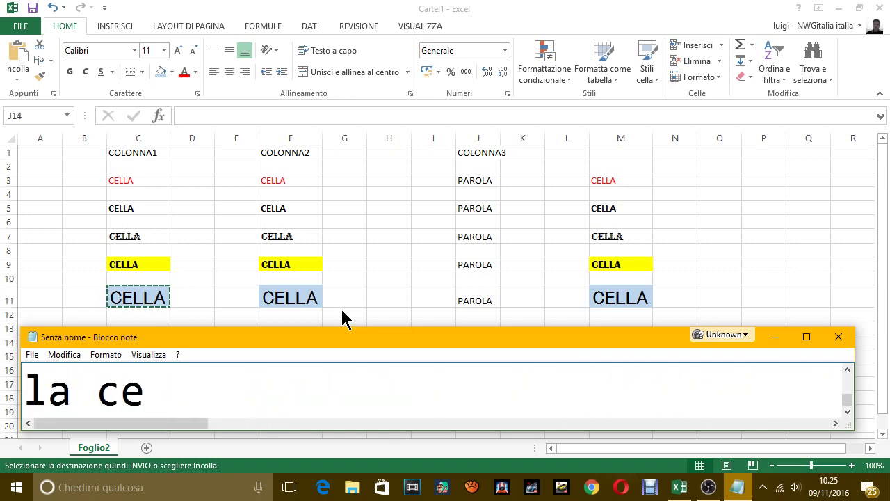
{"action": "key", "text": "BackSpace"}
{"action": "key", "text": "BackSpace"}
{"action": "key", "text": "BackSpace"}
{"action": "key", "text": "BackSpace"}
{"action": "type", "text": "e "}
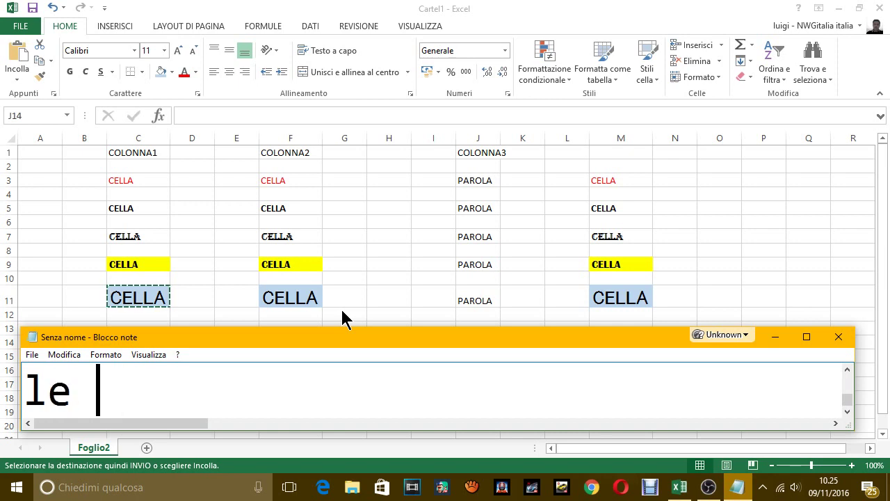
{"action": "type", "text": "celle d"}
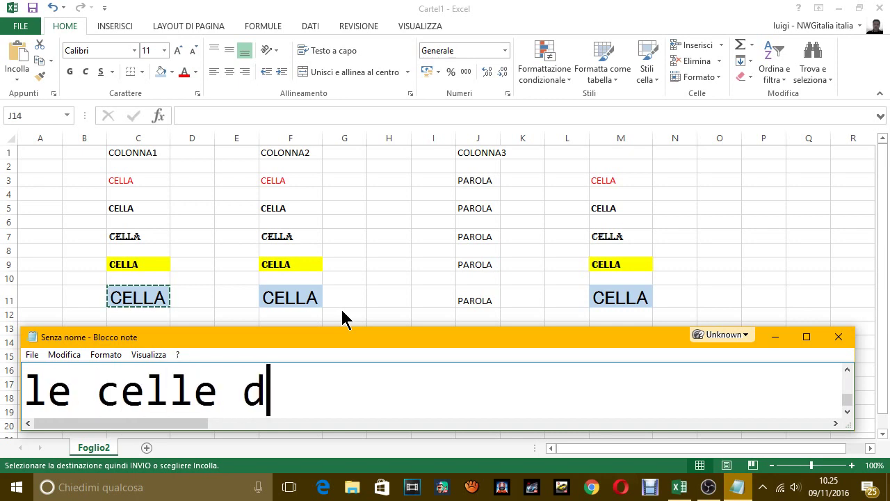
{"action": "type", "text": "alla colonna "}
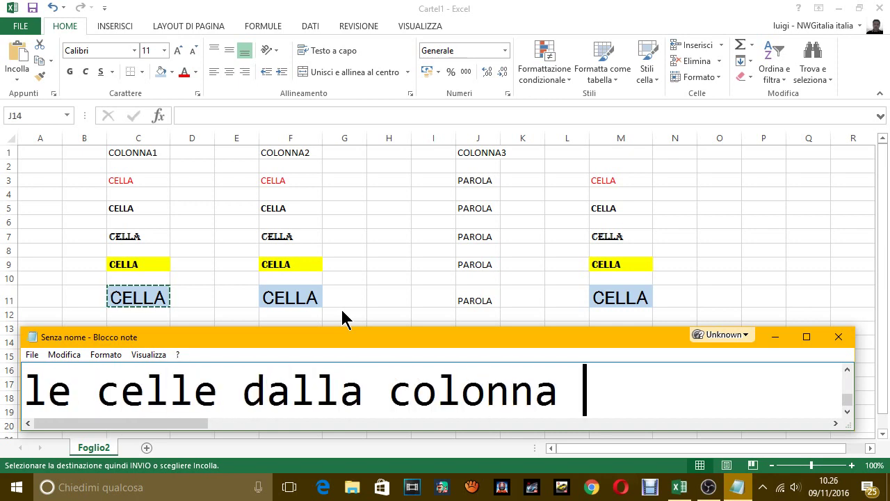
{"action": "type", "text": "1 "}
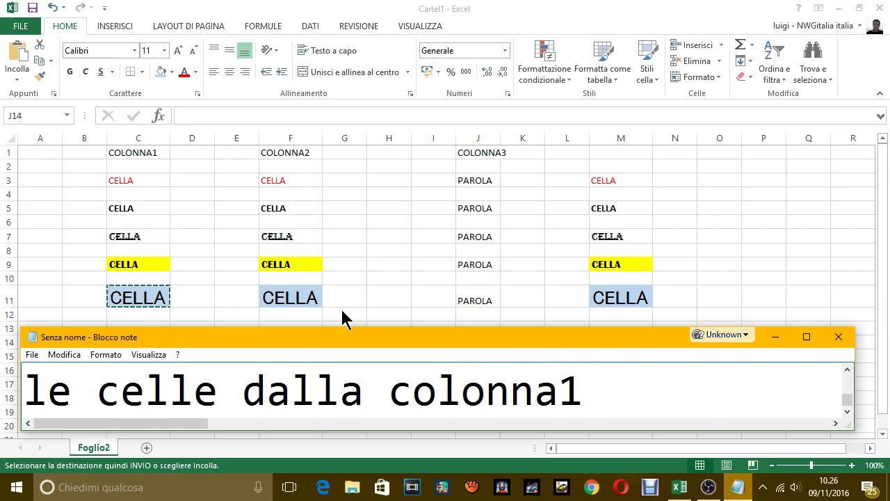
{"action": "type", "text": "nella col"}
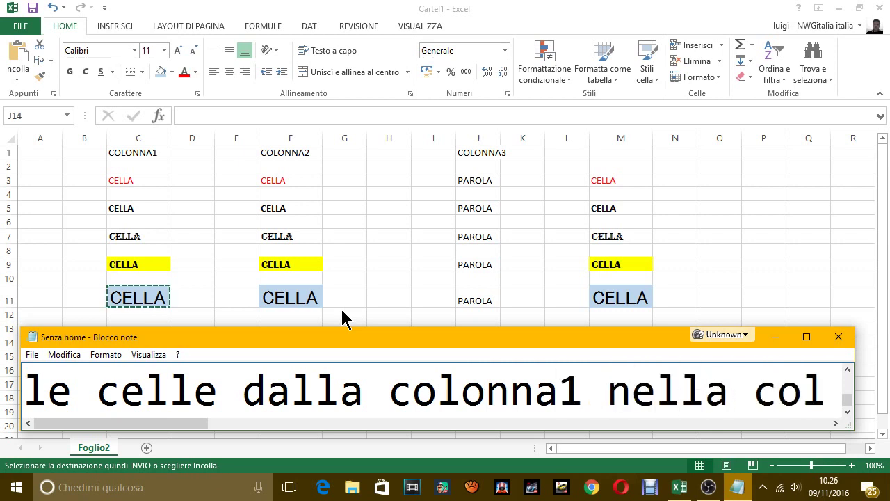
{"action": "type", "text": "onna 4"}
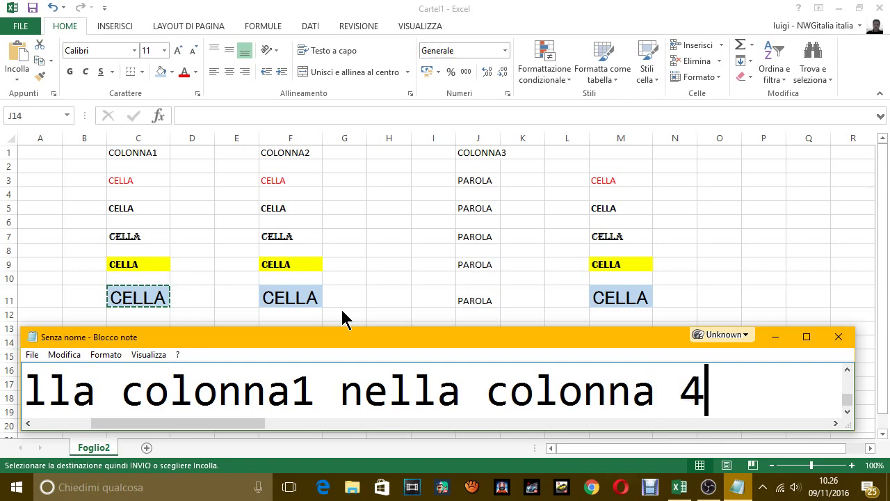
Head Excel cell M1 with colonna4, then bring Notepad back
{"action": "key", "text": "alt+Tab"}
{"action": "left_click", "coordinate": [620, 149]}
{"action": "type", "text": "colonna"}
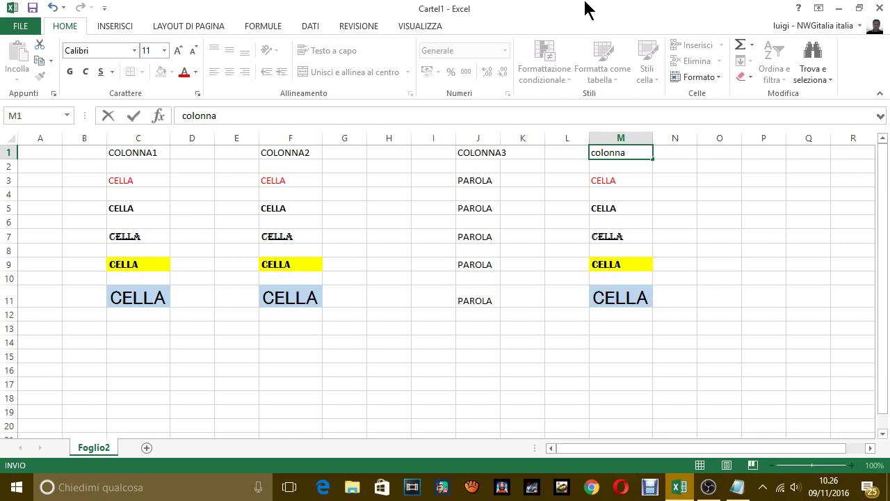
{"action": "type", "text": "4"}
{"action": "key", "text": "Return"}
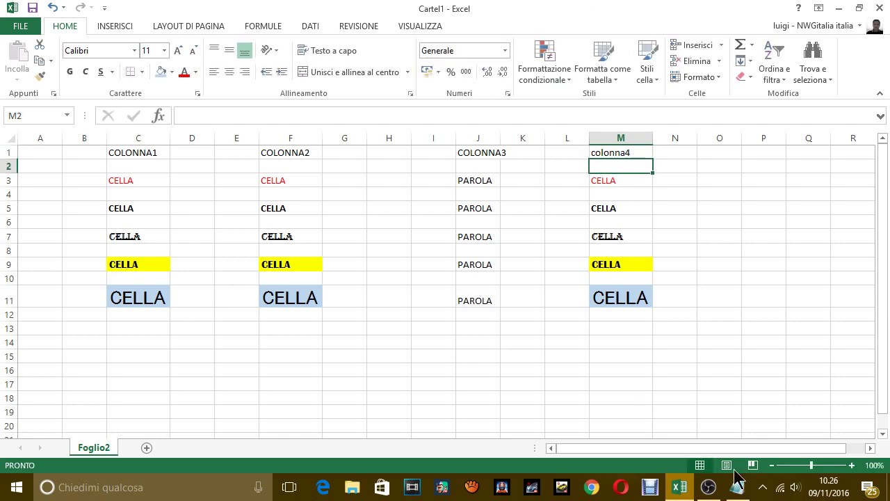
{"action": "left_click", "coordinate": [737, 486]}
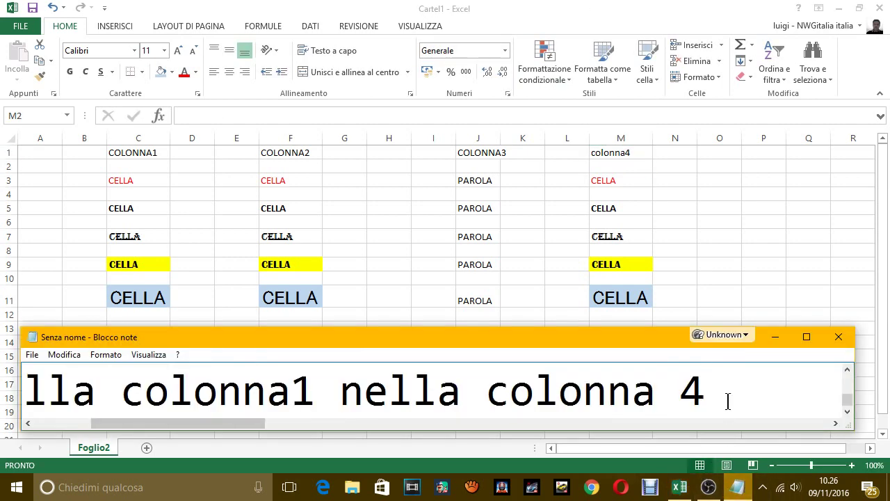
Note that copy-paste copies the whole cell, meaning its values and content
{"action": "key", "text": "Return"}
{"action": "type", "text": "ok"}
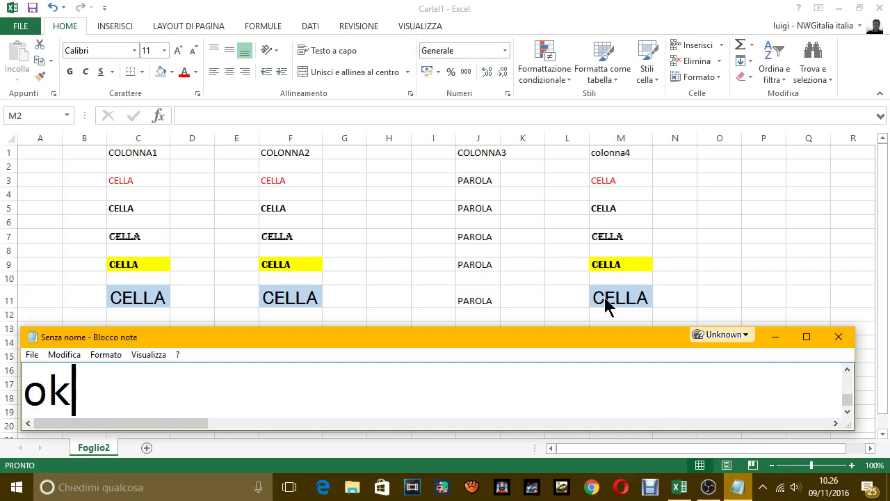
{"action": "type", "text": ", "}
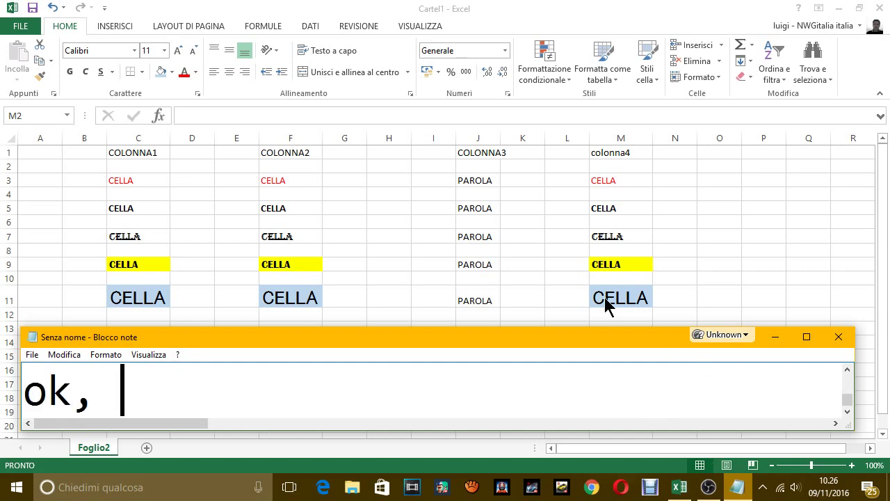
{"action": "type", "text": "quindi il c"}
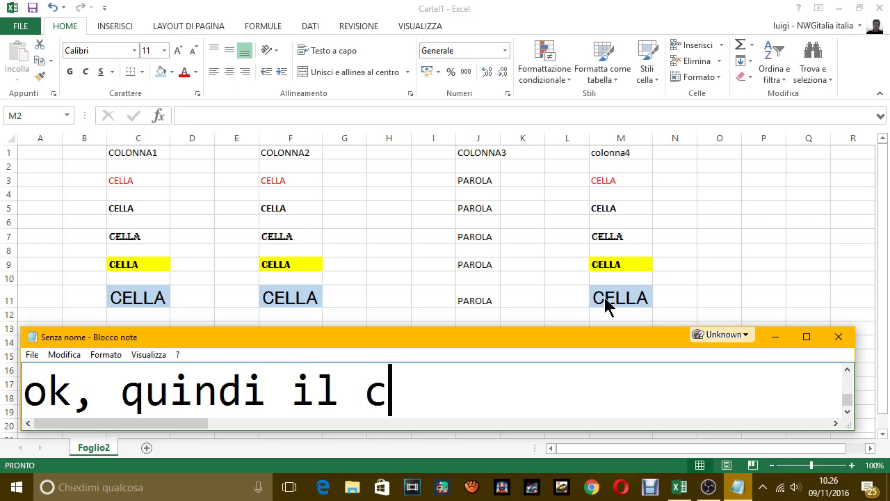
{"action": "type", "text": "omando "}
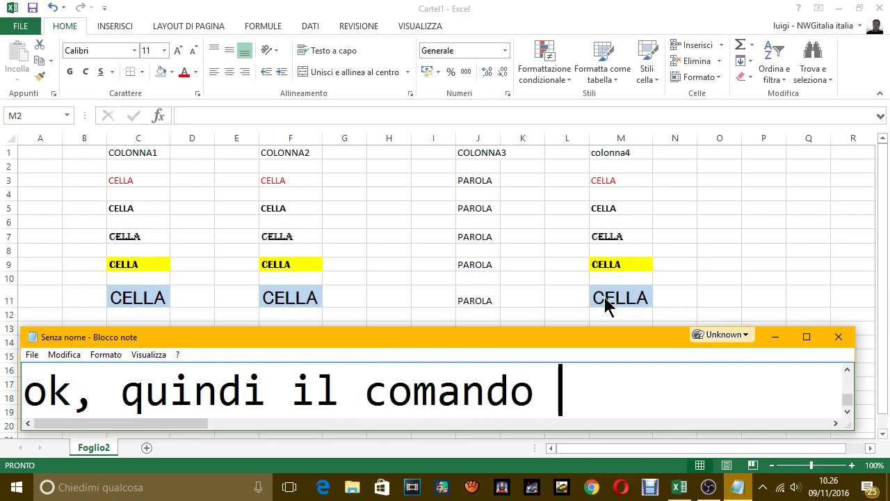
{"action": "type", "text": "ci"}
{"action": "key", "text": "BackSpace"}
{"action": "type", "text": "opia e "}
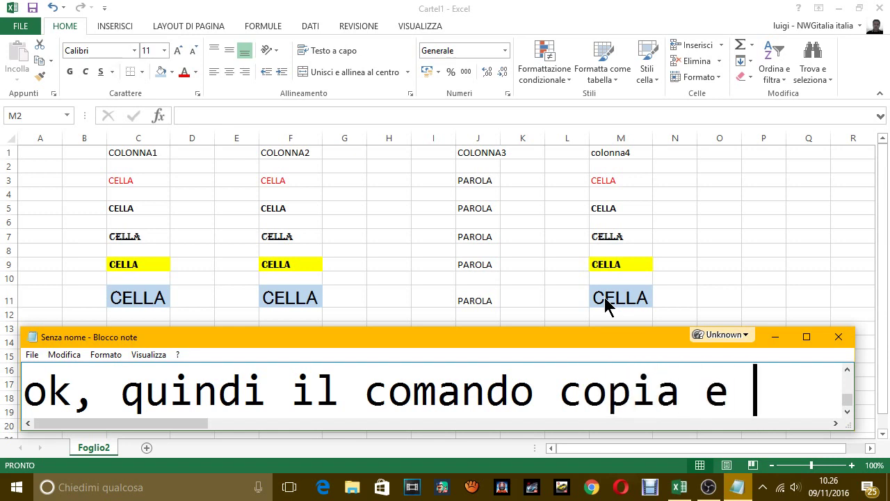
{"action": "type", "text": "incolla la"}
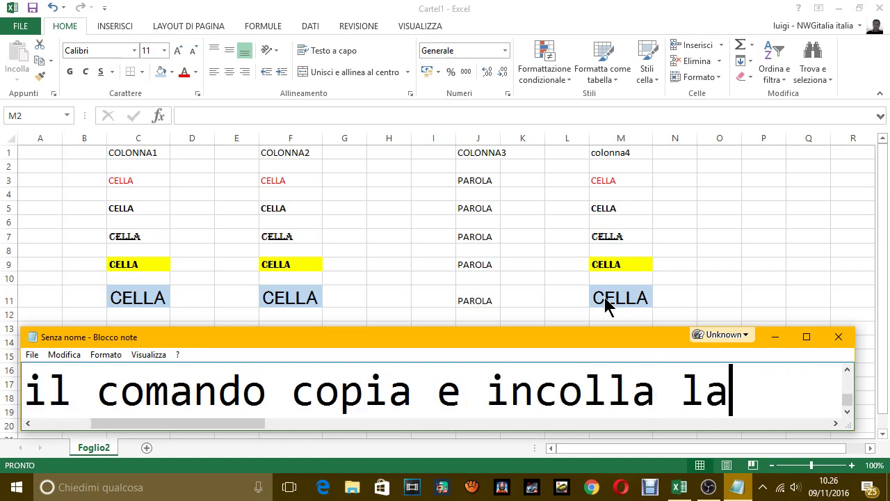
{"action": "type", "text": " cella nella s"}
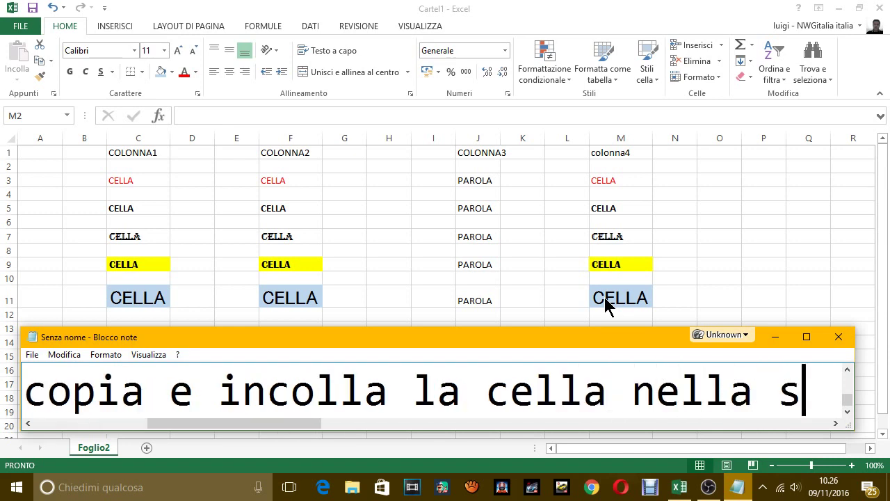
{"action": "type", "text": "u"}
{"action": "key", "text": "BackSpace"}
{"action": "key", "text": "BackSpace"}
{"action": "type", "text": "a inte"}
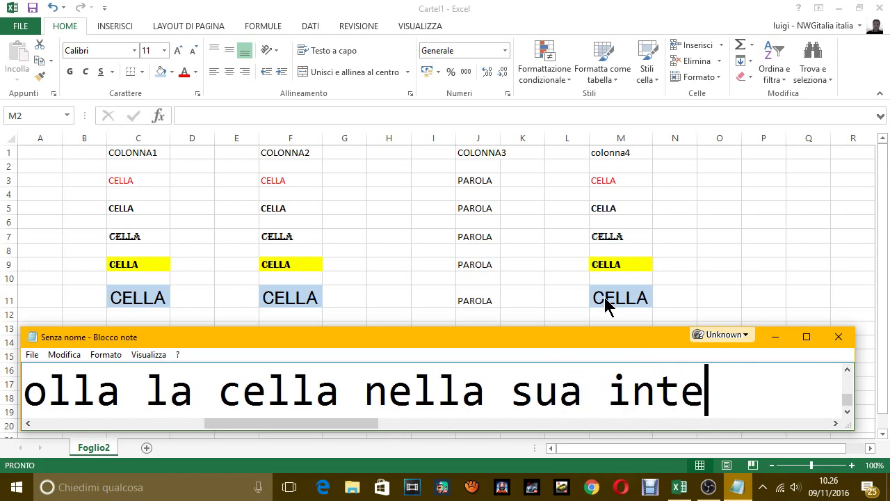
{"action": "type", "text": "rezza, "}
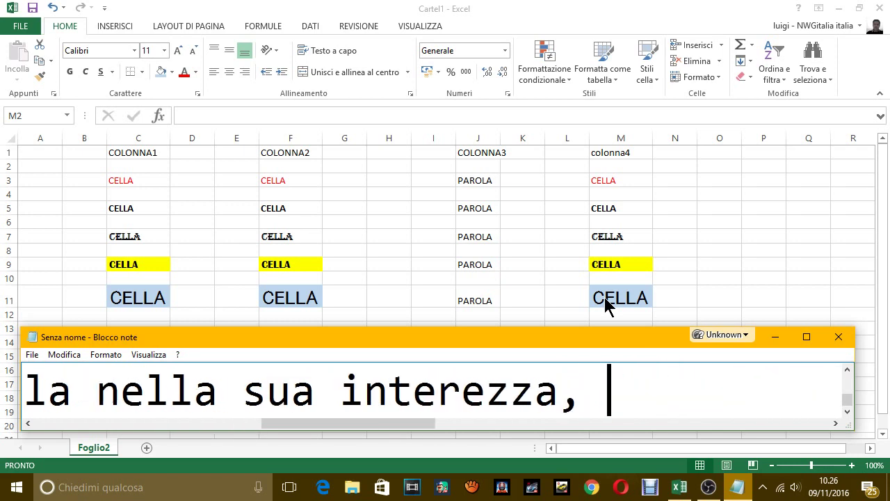
{"action": "type", "text": "nel senso vao"}
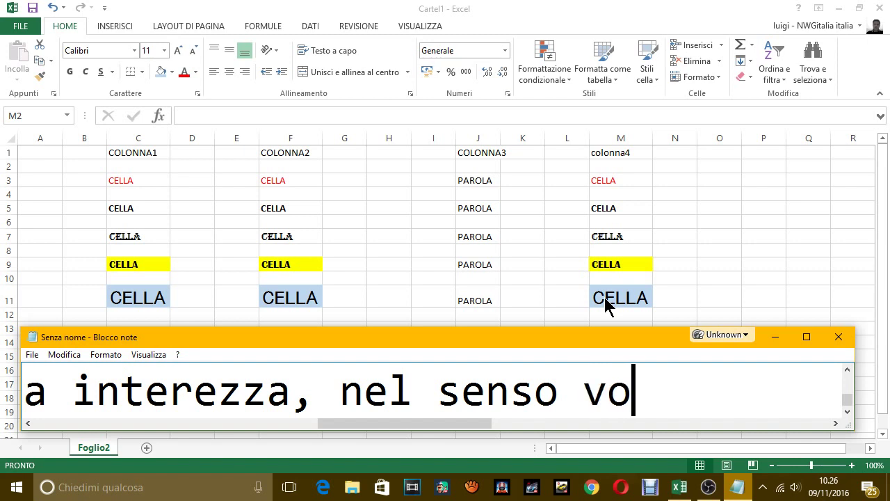
{"action": "key", "text": "BackSpace"}
{"action": "type", "text": "aolo"}
{"action": "key", "text": "BackSpace"}
{"action": "key", "text": "BackSpace"}
{"action": "key", "text": "BackSpace"}
{"action": "type", "text": "l"}
{"action": "key", "text": "BackSpace"}
{"action": "key", "text": "BackSpace"}
{"action": "key", "text": "BackSpace"}
{"action": "key", "text": "BackSpace"}
{"action": "type", "text": "co"}
{"action": "type", "text": "pia vo"}
{"action": "type", "text": "lo"}
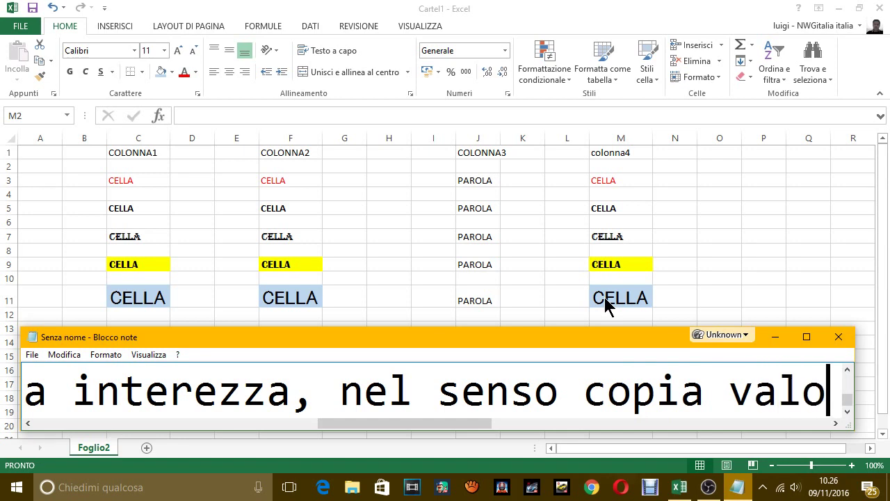
{"action": "type", "text": "ri e contenuto"}
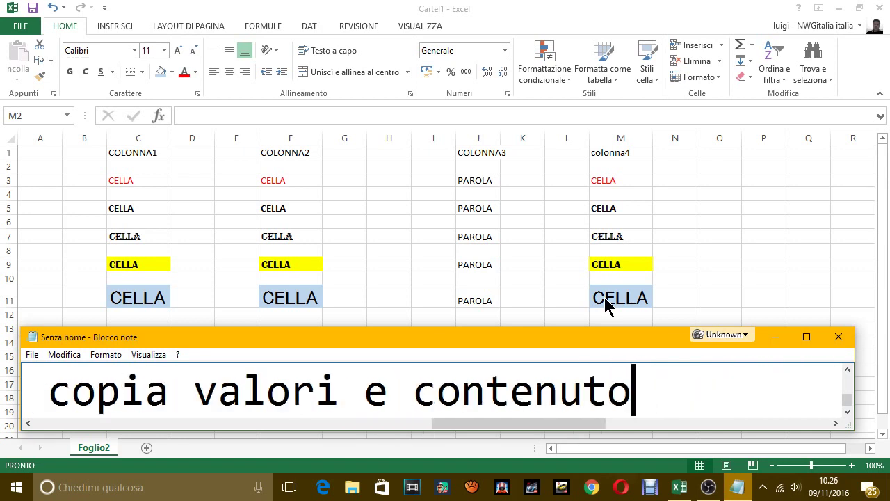
{"action": "type", "text": " della cella"}
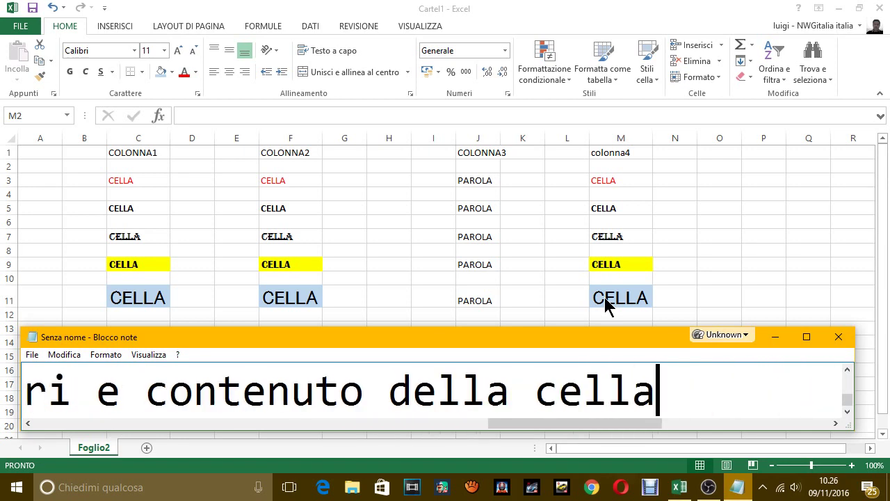
Add 'tutta la cella, tutto quello che ci sta nella cella.', 'ok.', and a sentence on copying only formatting
{"action": "key", "text": "Return"}
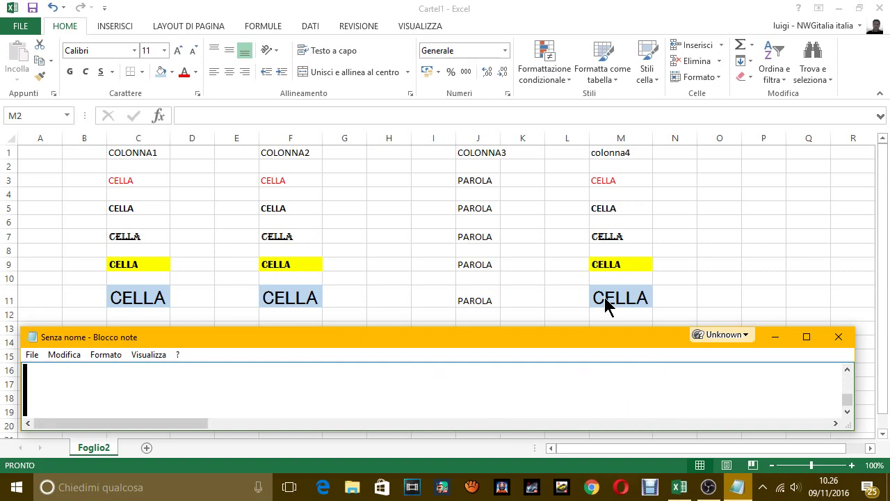
{"action": "type", "text": "tutta "}
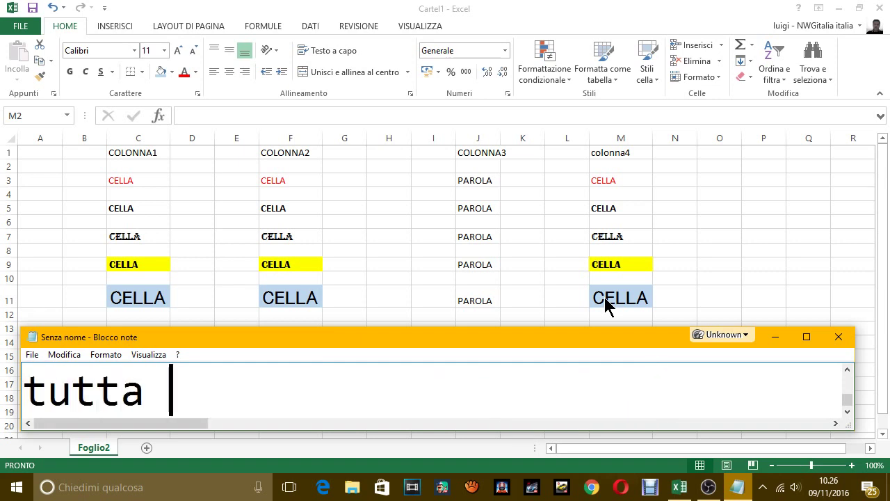
{"action": "type", "text": "la cella"}
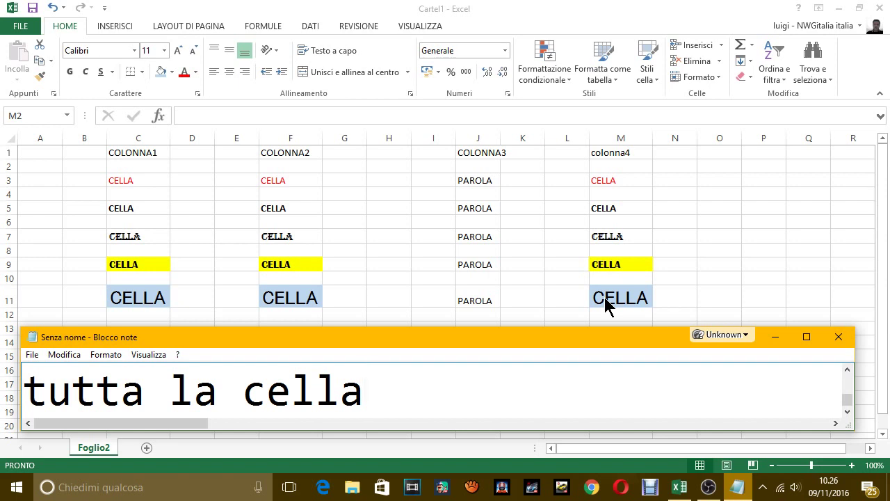
{"action": "type", "text": ", tu"}
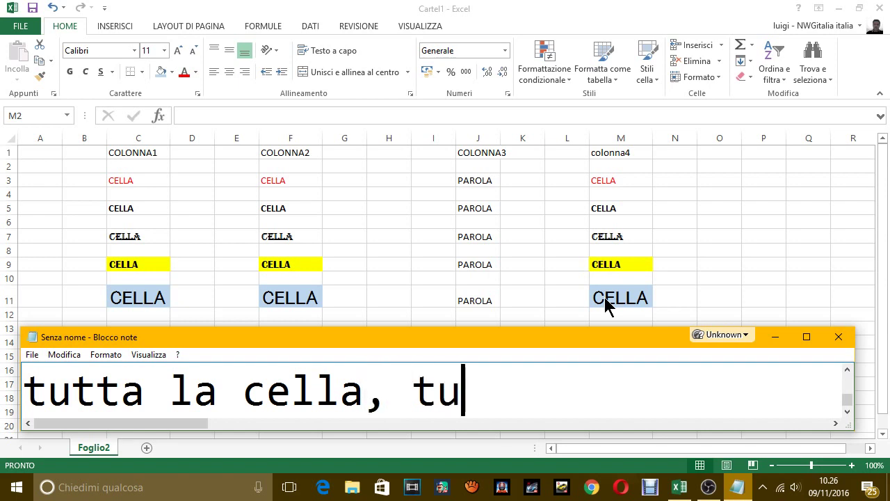
{"action": "type", "text": "tto quello che "}
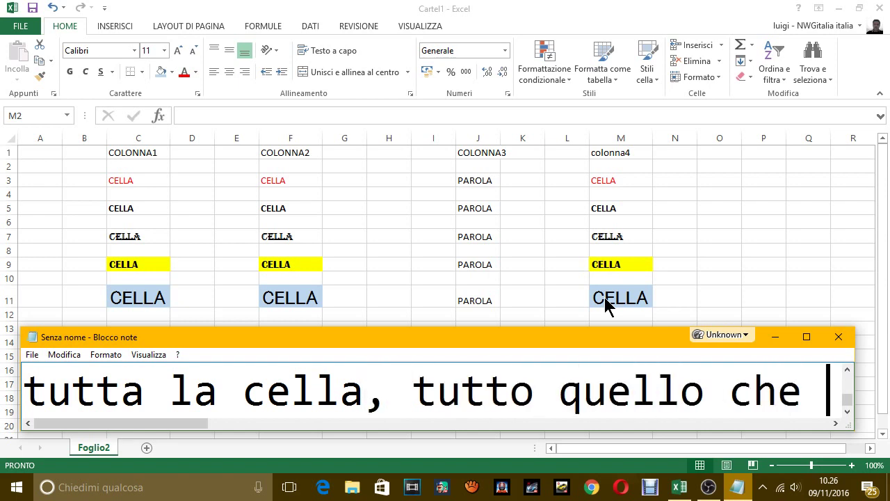
{"action": "type", "text": "ci sta nella ce"}
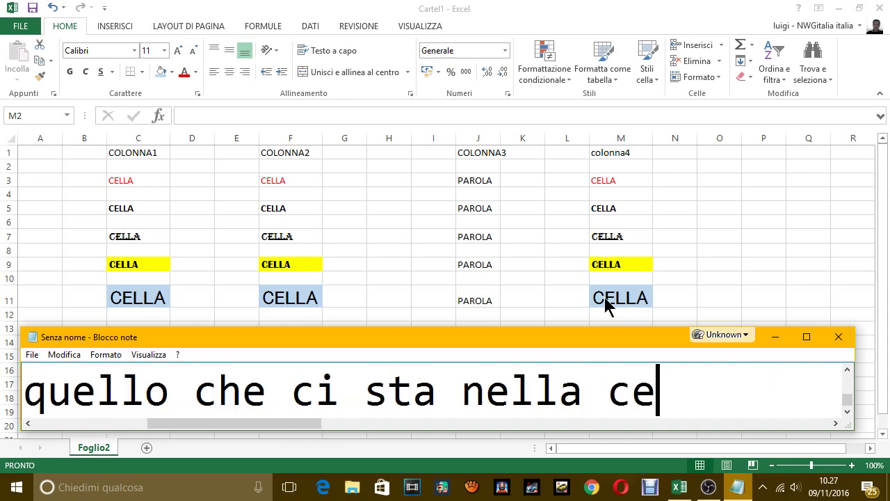
{"action": "type", "text": "lla"}
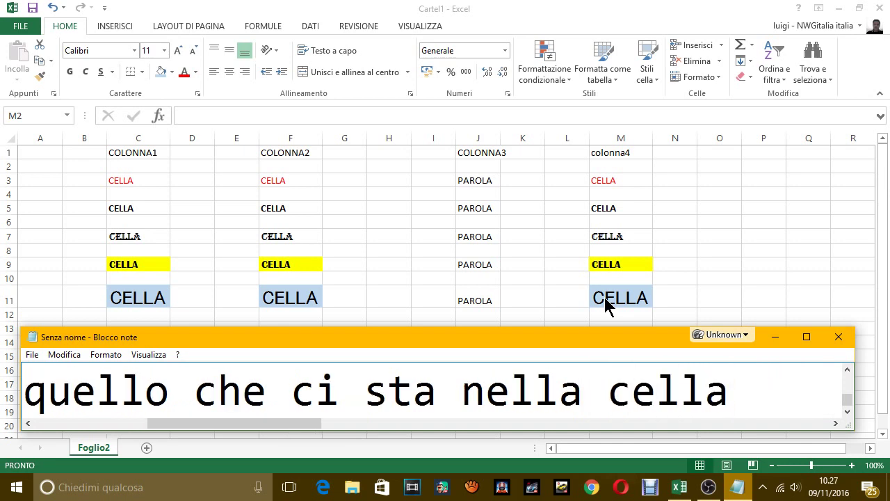
{"action": "type", "text": "."}
{"action": "key", "text": "Return"}
{"action": "type", "text": "o"}
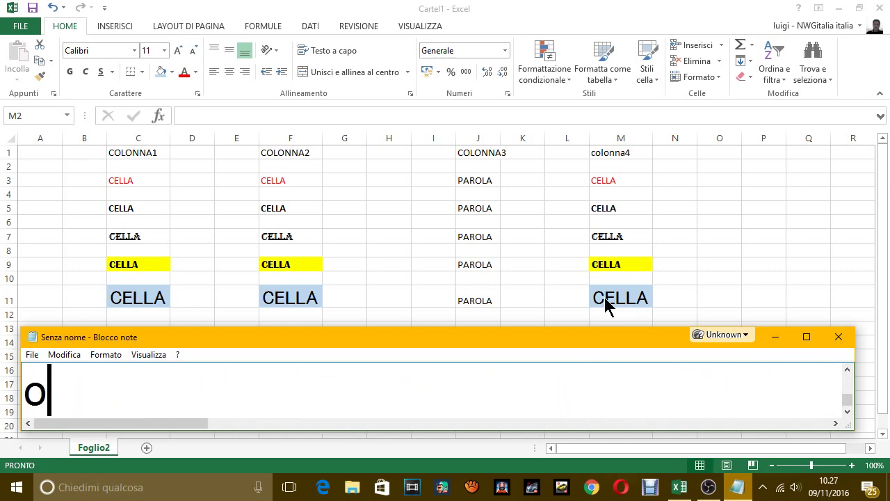
{"action": "type", "text": "k."}
{"action": "key", "text": "Return"}
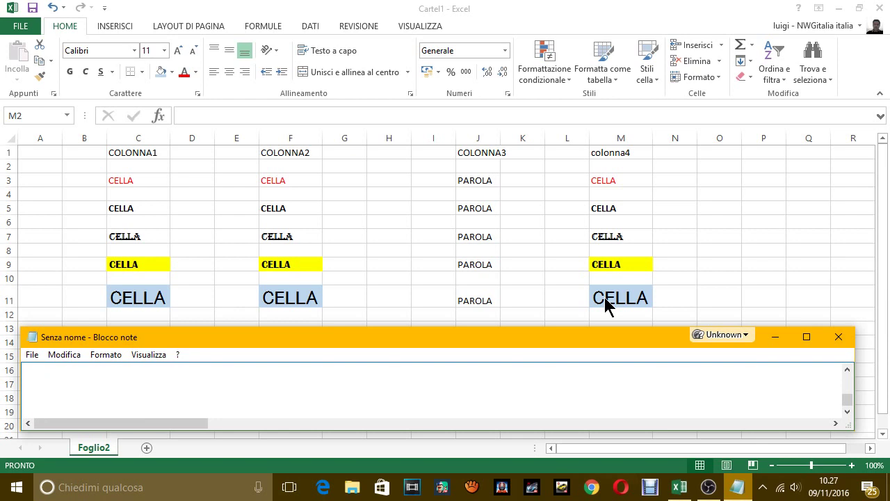
{"action": "type", "text": "ora i"}
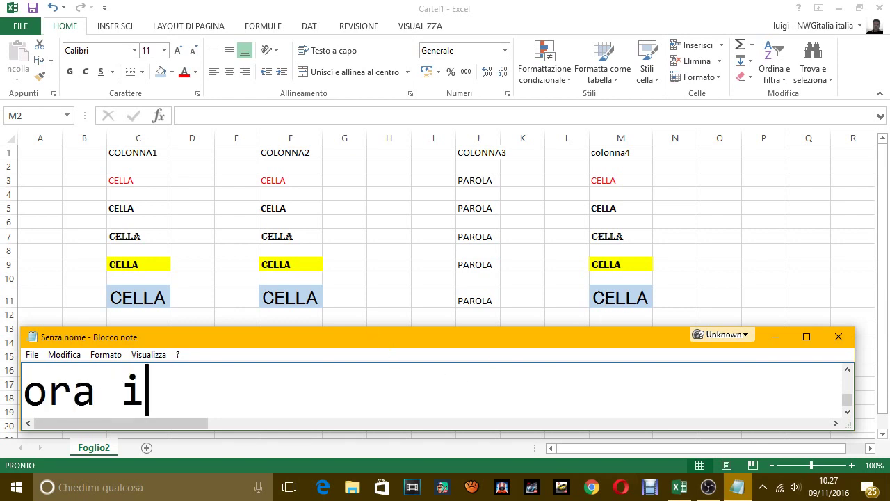
{"action": "type", "text": "nvece se "}
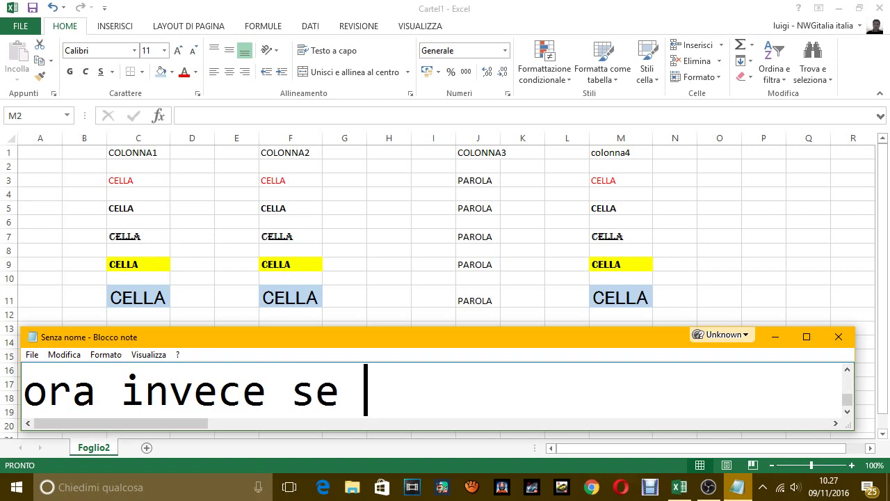
{"action": "type", "text": "volessimo co"}
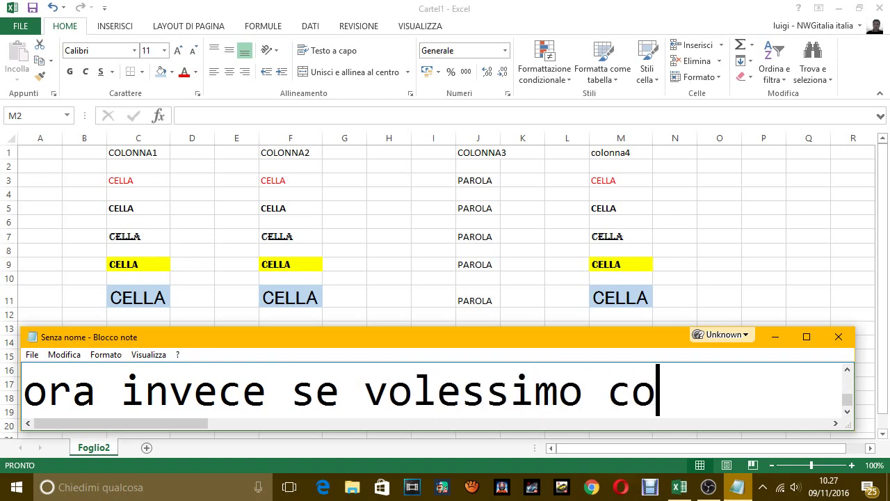
{"action": "type", "text": "piare solo il"}
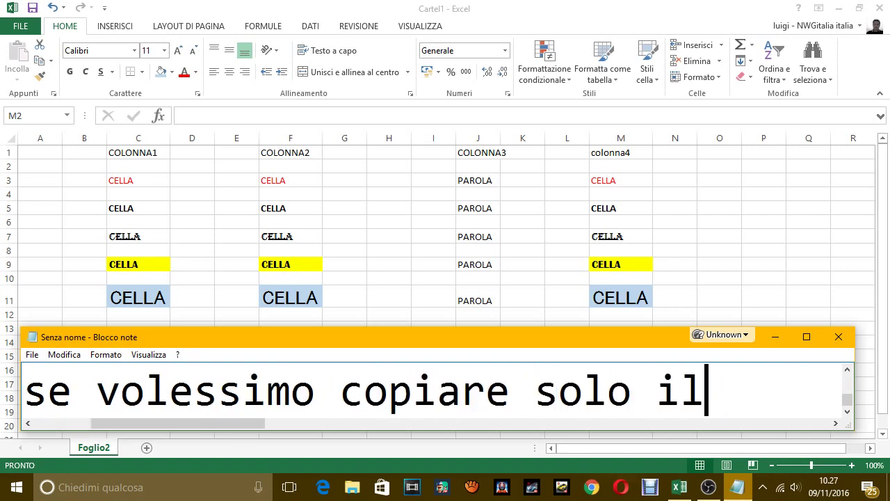
{"action": "type", "text": " formato della"}
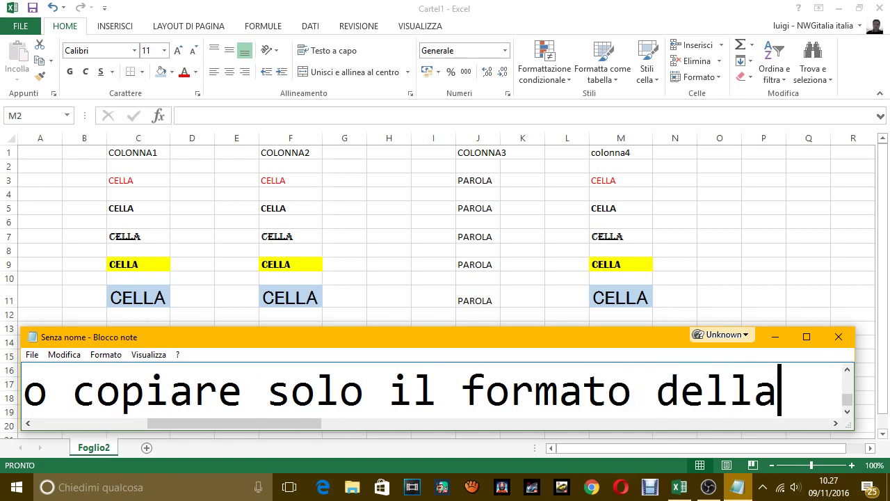
{"action": "type", "text": " cella"}
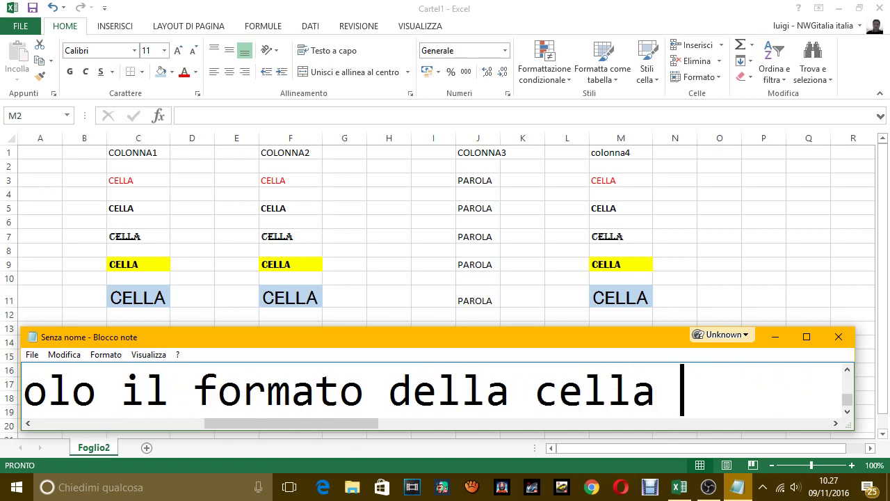
{"action": "type", "text": ", e non il suo "}
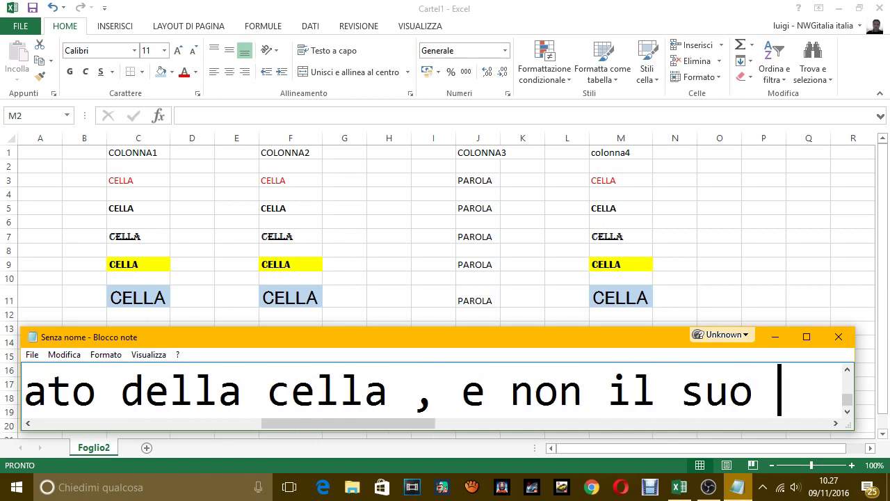
{"action": "type", "text": "contenuto"}
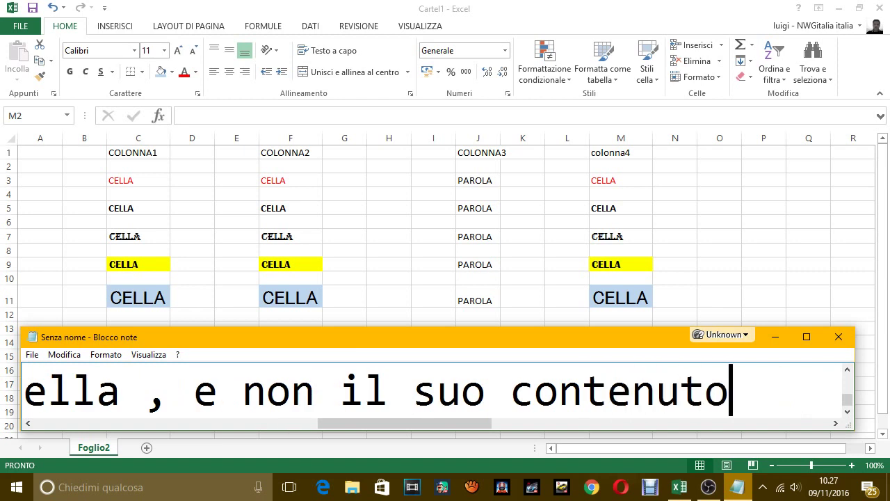
{"action": "type", "text": " possiam"}
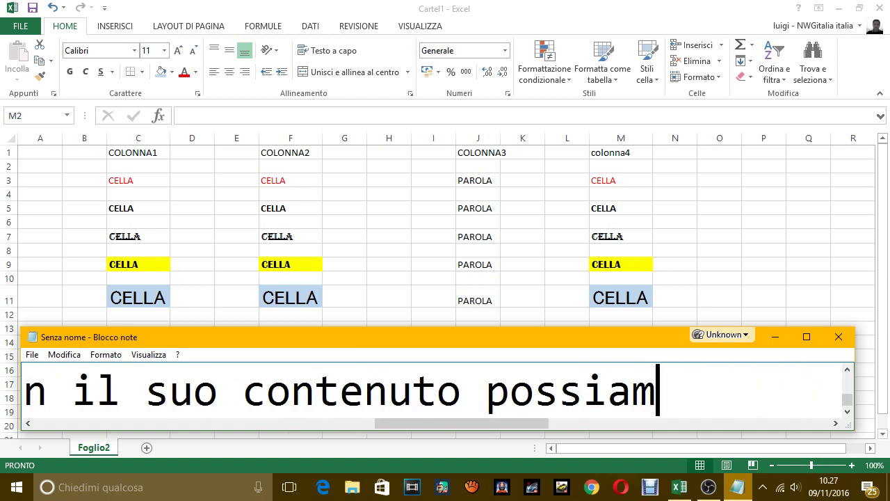
{"action": "type", "text": "o fa"}
{"action": "key", "text": "BackSpace"}
{"action": "key", "text": "BackSpace"}
{"action": "type", "text": "usare "}
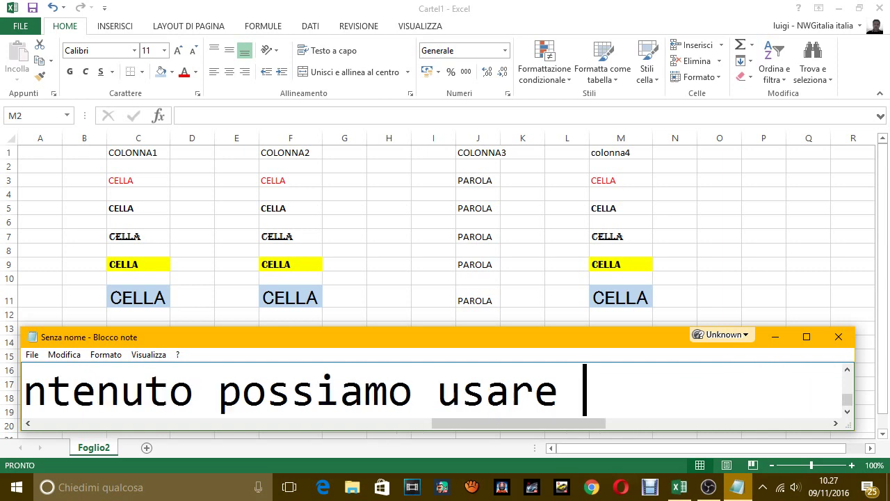
{"action": "type", "text": "il comando c"}
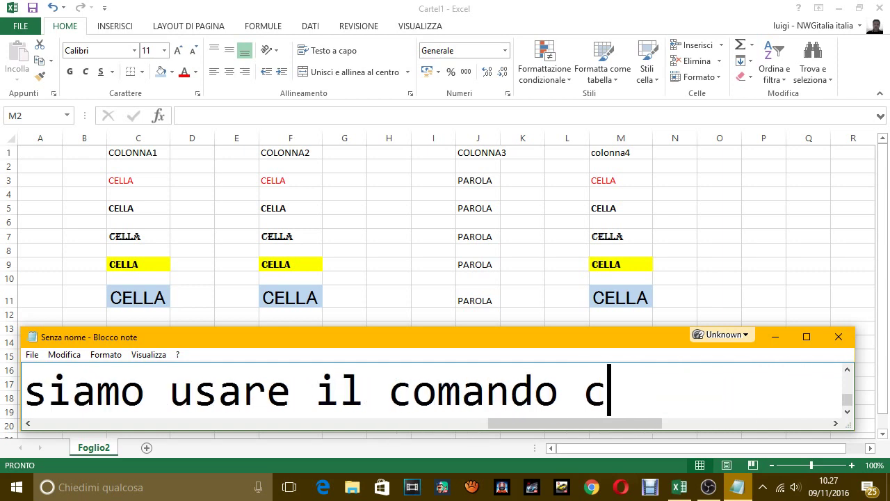
{"action": "type", "text": "opia formato"}
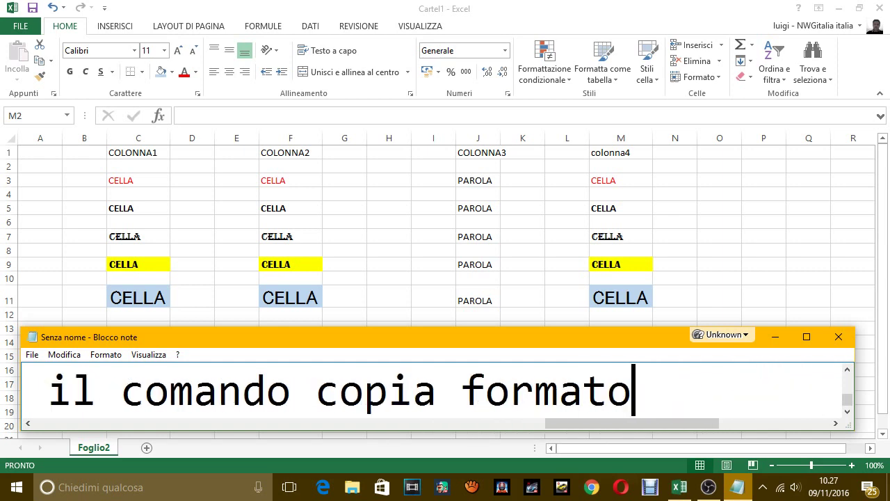
Rewrite the sentence's ending as 'possiamo usare altri comandi.'
{"action": "key", "text": "BackSpace"}
{"action": "key", "text": "BackSpace"}
{"action": "key", "text": "BackSpace"}
{"action": "key", "text": "BackSpace"}
{"action": "key", "text": "BackSpace"}
{"action": "key", "text": "BackSpace"}
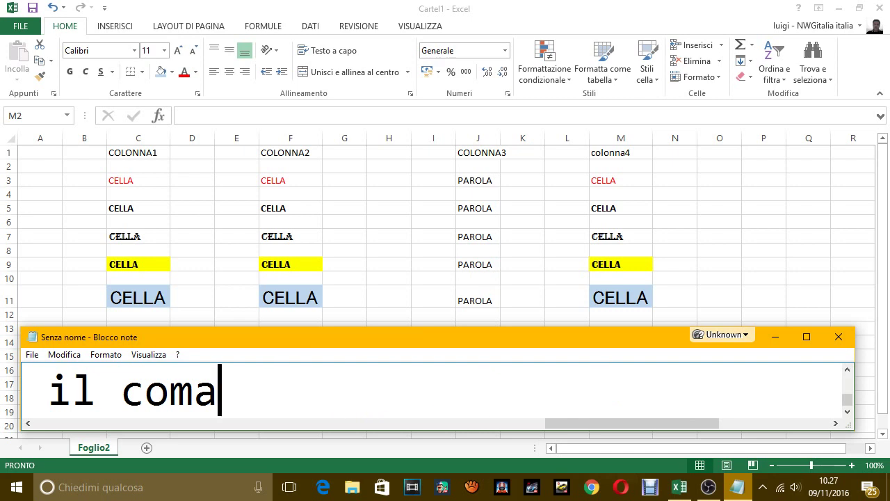
{"action": "key", "text": "BackSpace"}
{"action": "key", "text": "BackSpace"}
{"action": "key", "text": "BackSpace"}
{"action": "key", "text": "BackSpace"}
{"action": "key", "text": "BackSpace"}
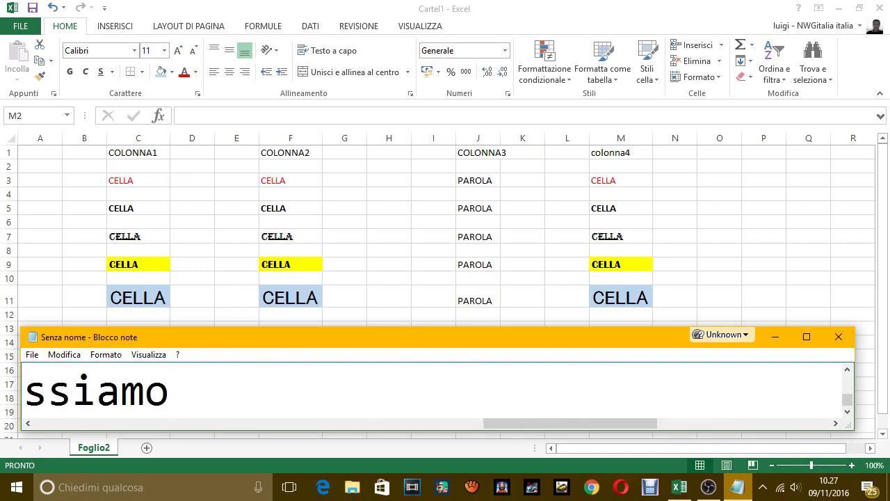
{"action": "key", "text": "BackSpace"}
{"action": "key", "text": "BackSpace"}
{"action": "key", "text": "BackSpace"}
{"action": "key", "text": "BackSpace"}
{"action": "type", "text": "contenuto"}
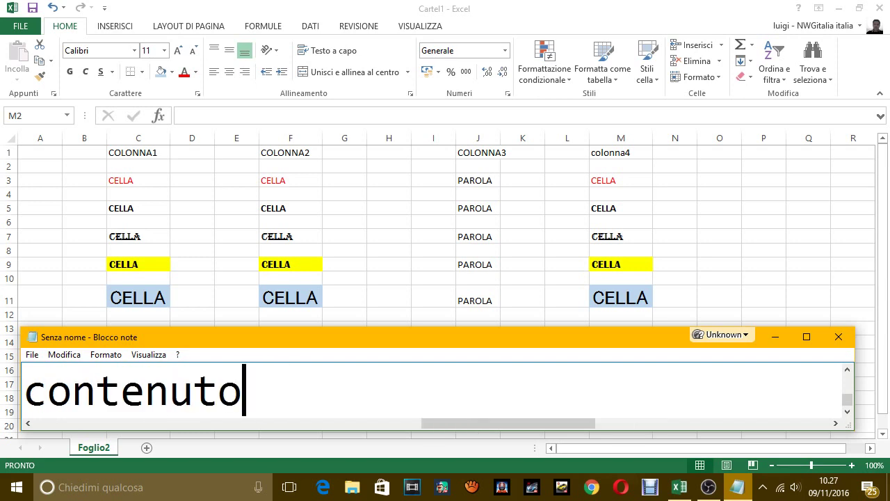
{"action": "type", "text": ", "}
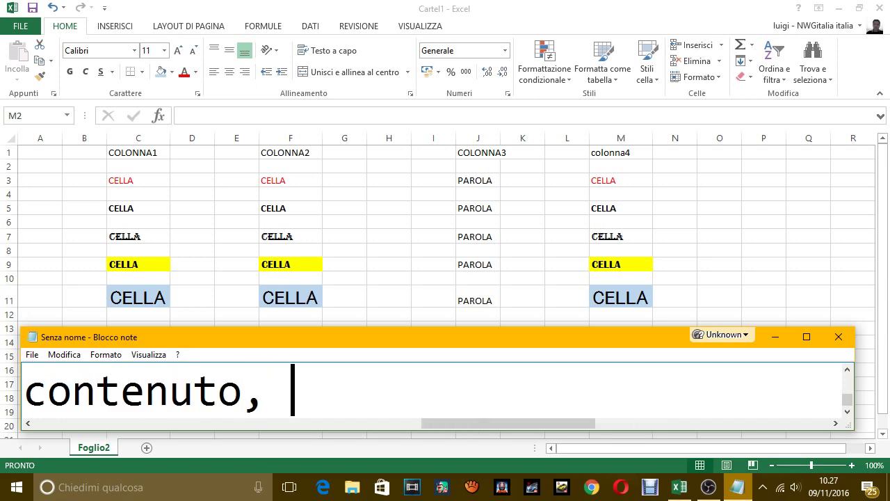
{"action": "type", "text": "u"}
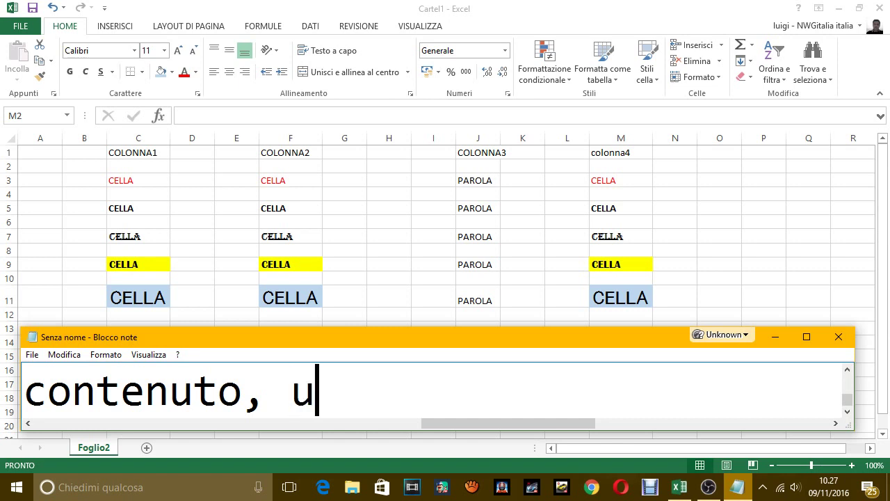
{"action": "key", "text": "BackSpace"}
{"action": "type", "text": "po"}
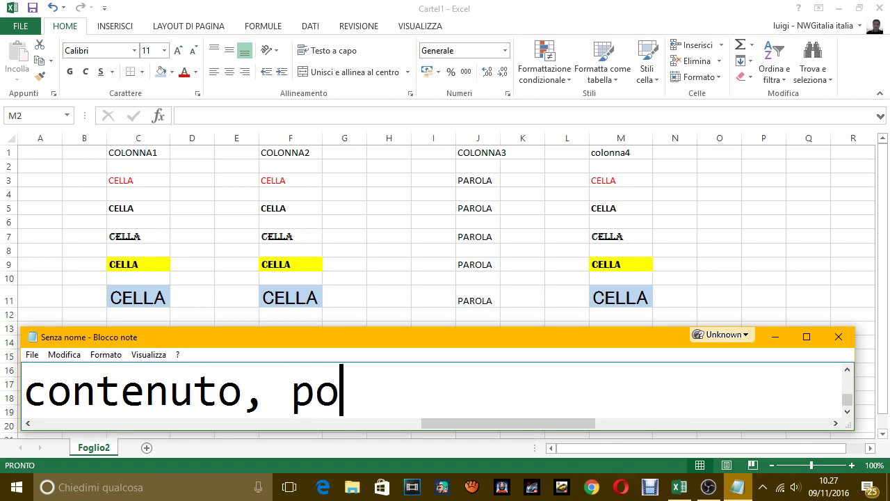
{"action": "type", "text": "ssiamo usare"}
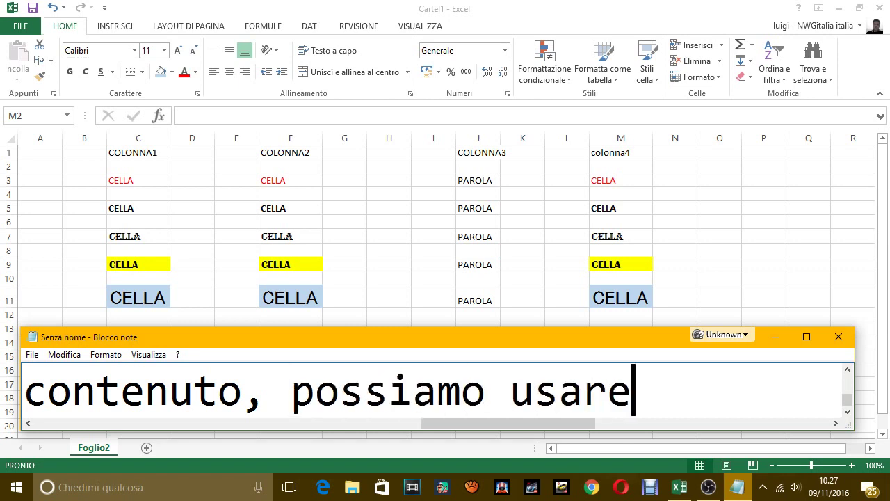
{"action": "type", "text": " altre"}
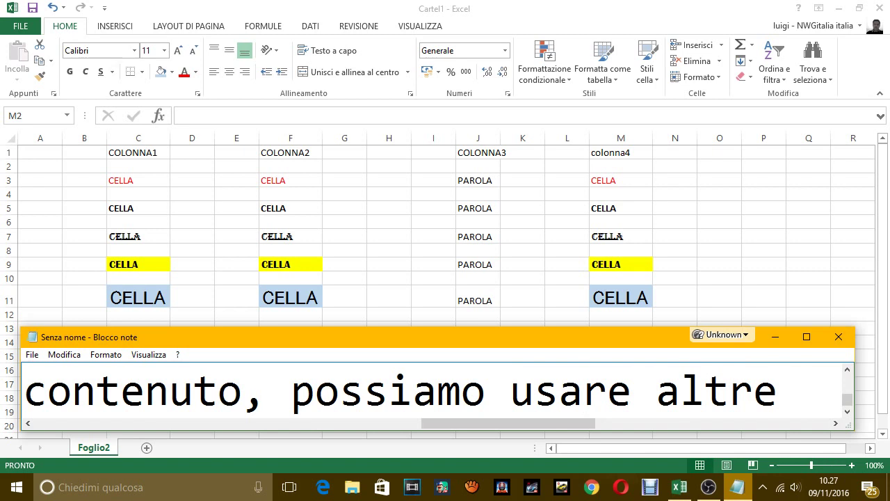
{"action": "key", "text": "BackSpace"}
{"action": "key", "text": "BackSpace"}
{"action": "type", "text": "i coman"}
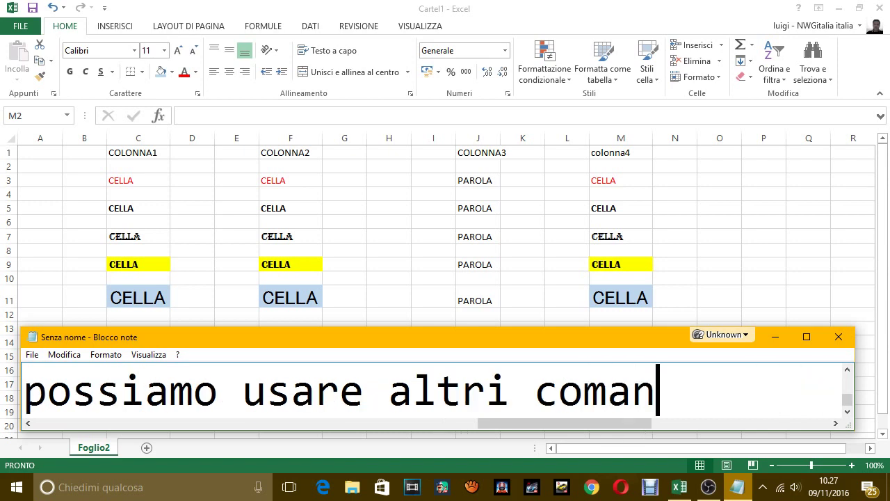
{"action": "type", "text": "dai"}
{"action": "key", "text": "BackSpace"}
{"action": "key", "text": "BackSpace"}
{"action": "type", "text": "ia"}
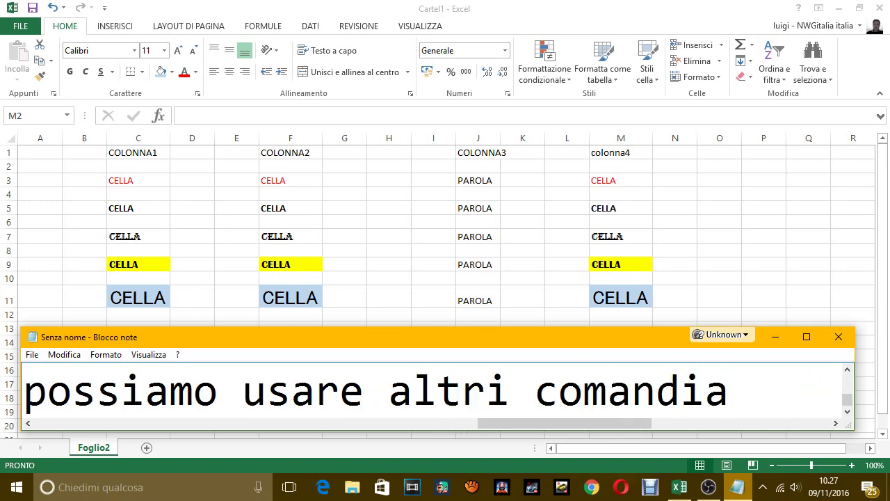
{"action": "key", "text": "BackSpace"}
{"action": "type", "text": "."}
Add a final line 'ecco.' and return to Excel
{"action": "key", "text": "Return"}
{"action": "type", "text": "ecco."}
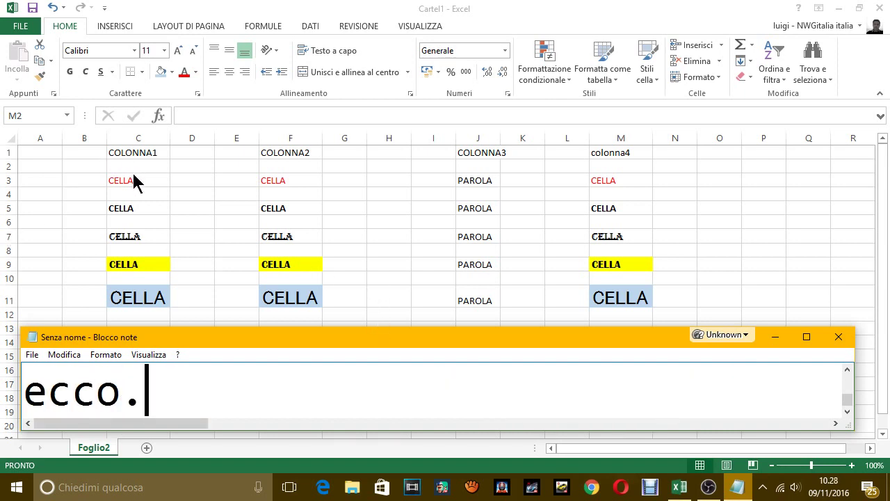
{"action": "key", "text": "alt+Tab"}
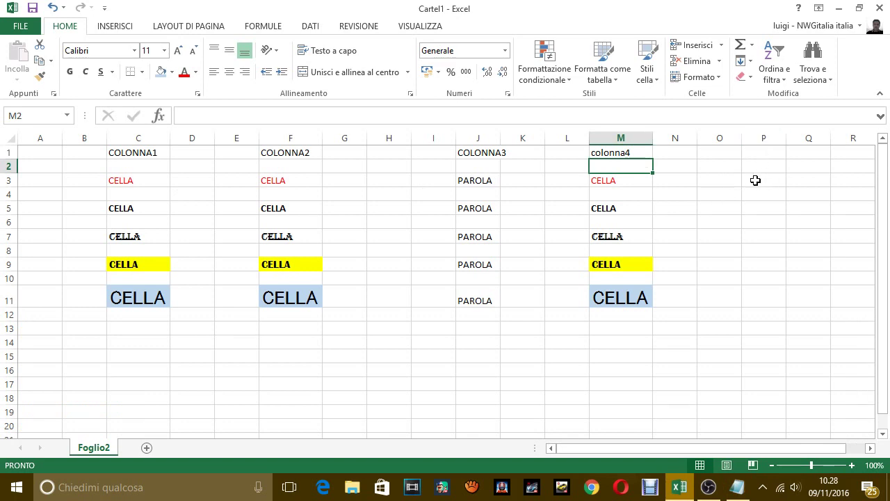
Copy cell C3 (the red CELLA) with the shortcut menu's Copia command
{"action": "left_click", "coordinate": [755, 180]}
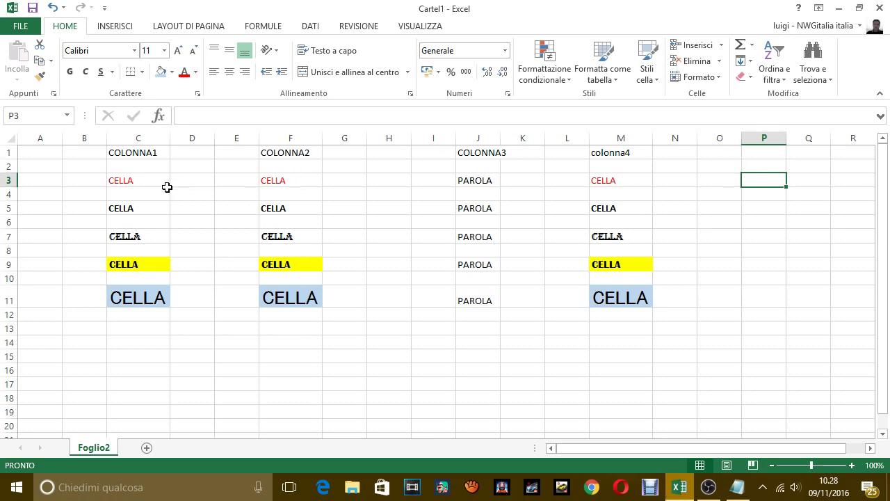
{"action": "left_click", "coordinate": [142, 183]}
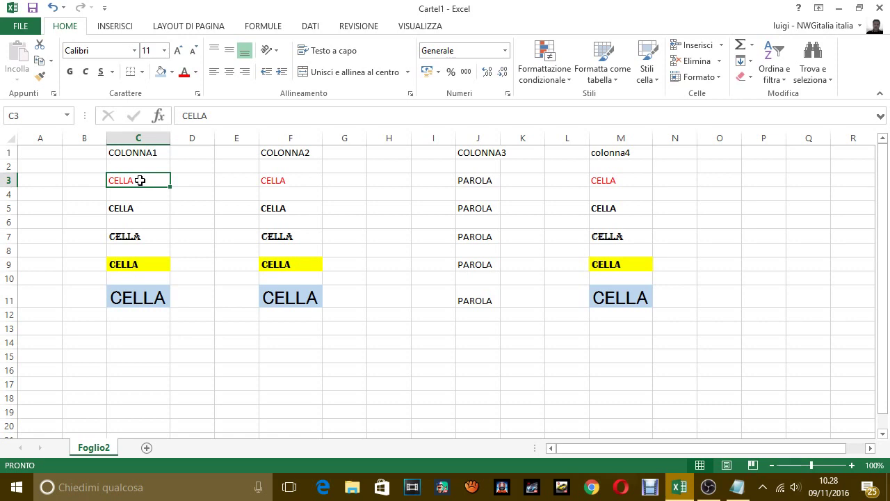
{"action": "right_click", "coordinate": [140, 182]}
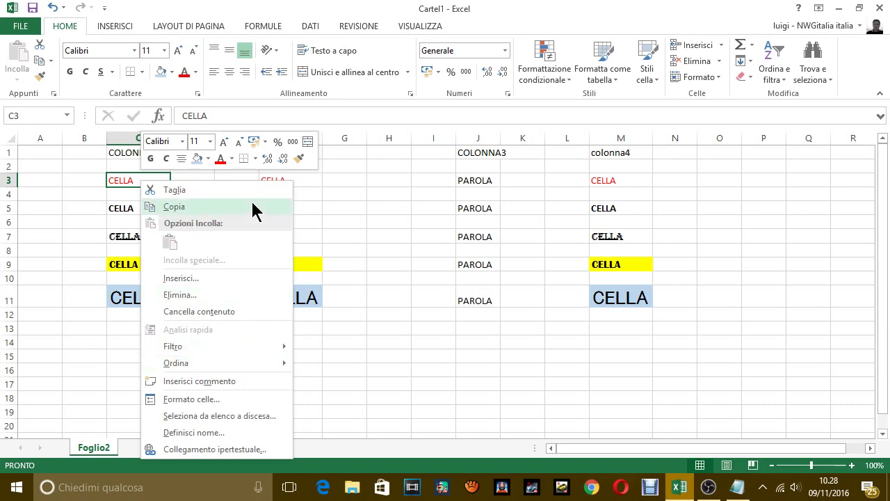
{"action": "left_click", "coordinate": [175, 209]}
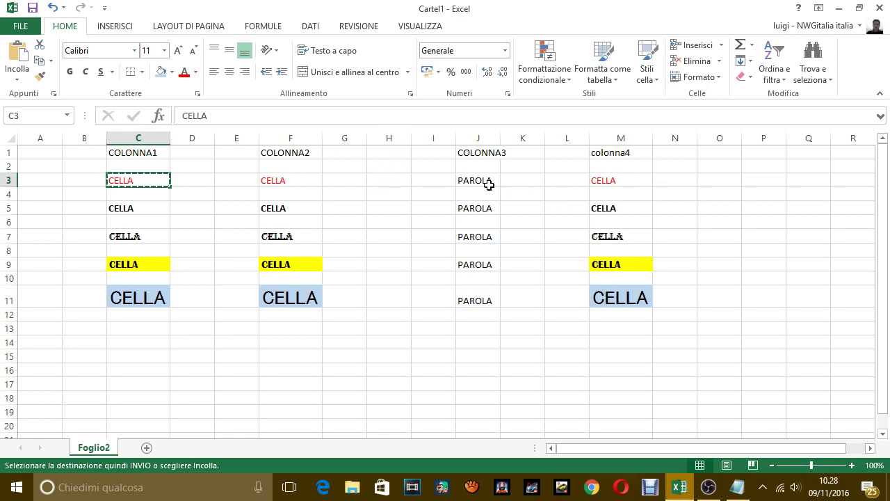
Paste only C3's red formatting onto PAROLA in J3 with the Formattazione paste option
{"action": "left_click", "coordinate": [477, 180]}
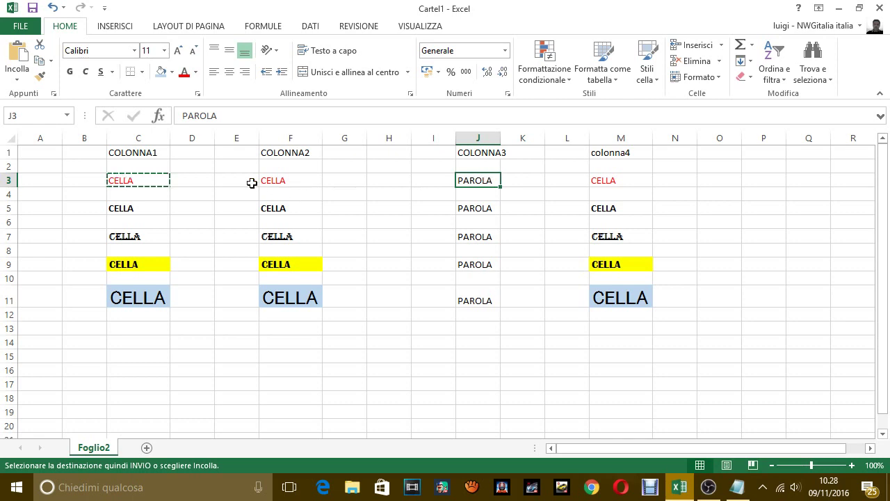
{"action": "right_click", "coordinate": [487, 183]}
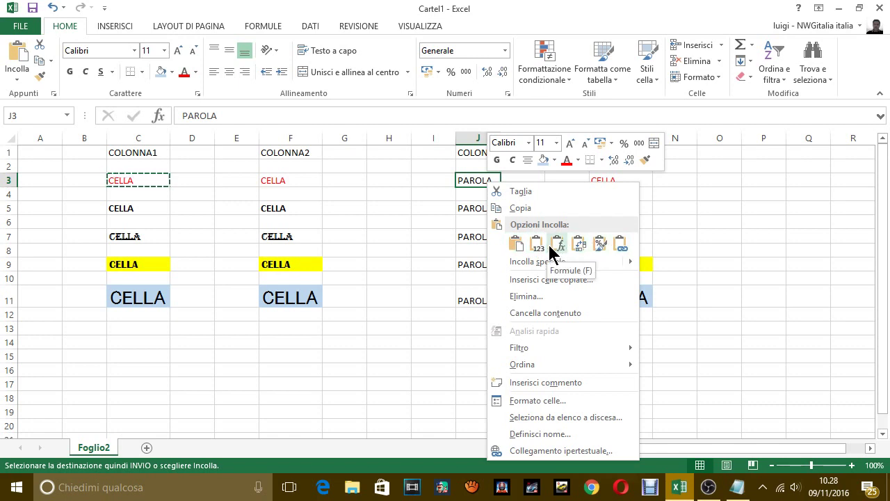
{"action": "left_click", "coordinate": [518, 242]}
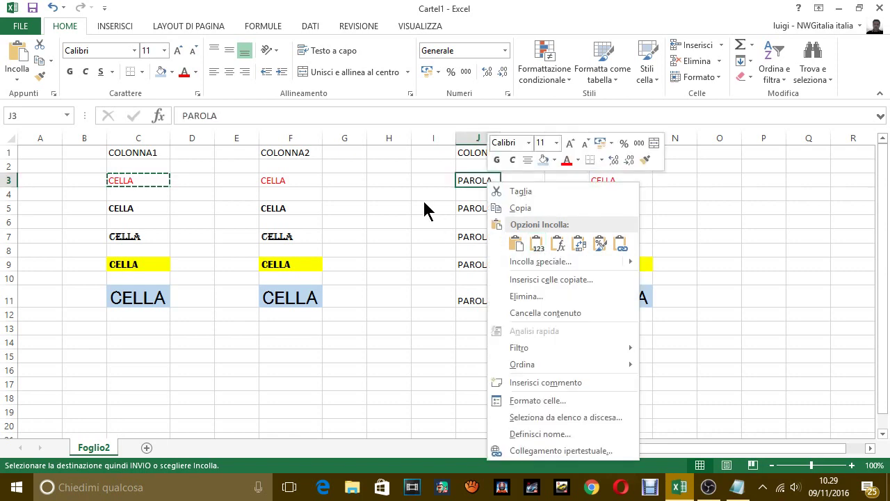
{"action": "left_click", "coordinate": [516, 244]}
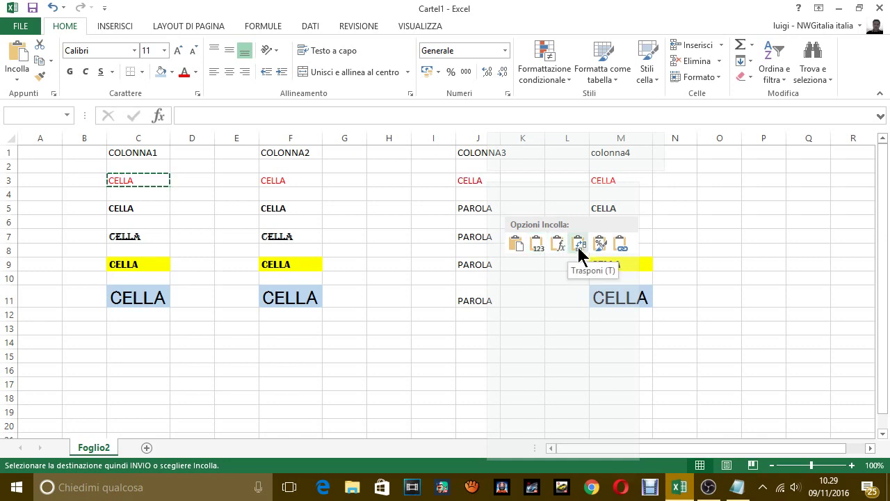
{"action": "left_click", "coordinate": [599, 245]}
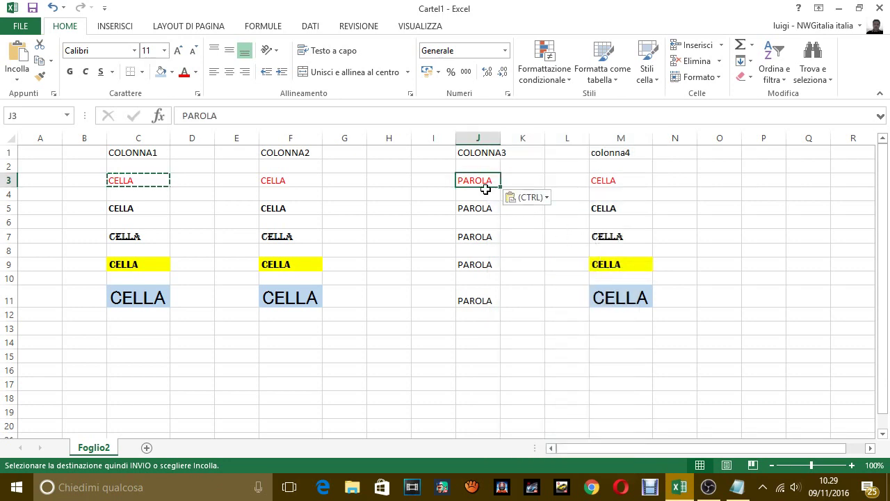
Try pasting C3's red formatting onto PAROLA in J5, then undo it
{"action": "left_click", "coordinate": [155, 206]}
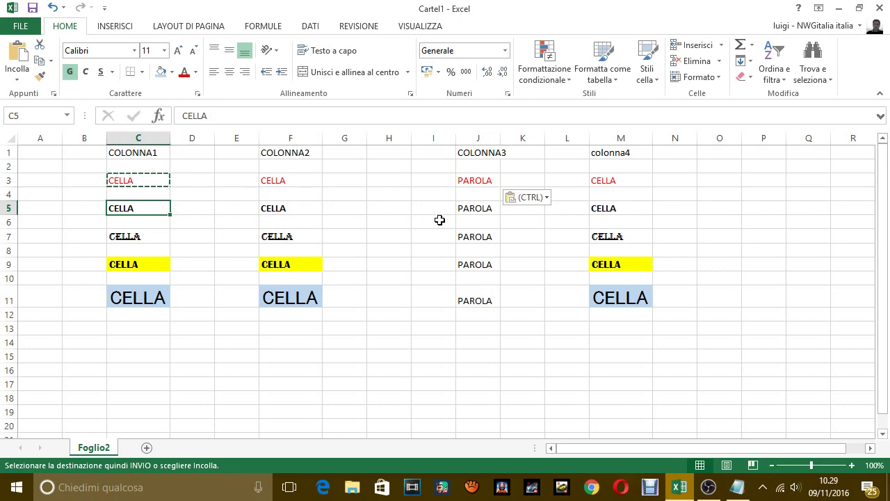
{"action": "left_click", "coordinate": [480, 210]}
{"action": "right_click", "coordinate": [480, 210]}
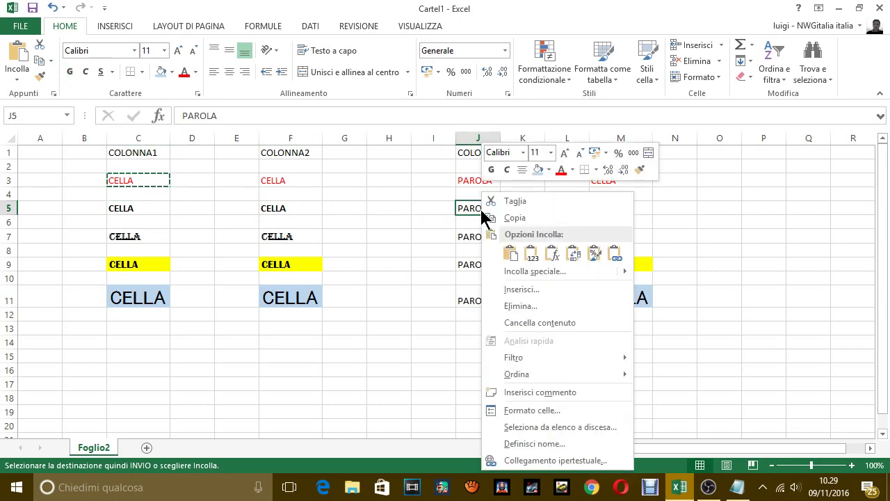
{"action": "left_click", "coordinate": [537, 253]}
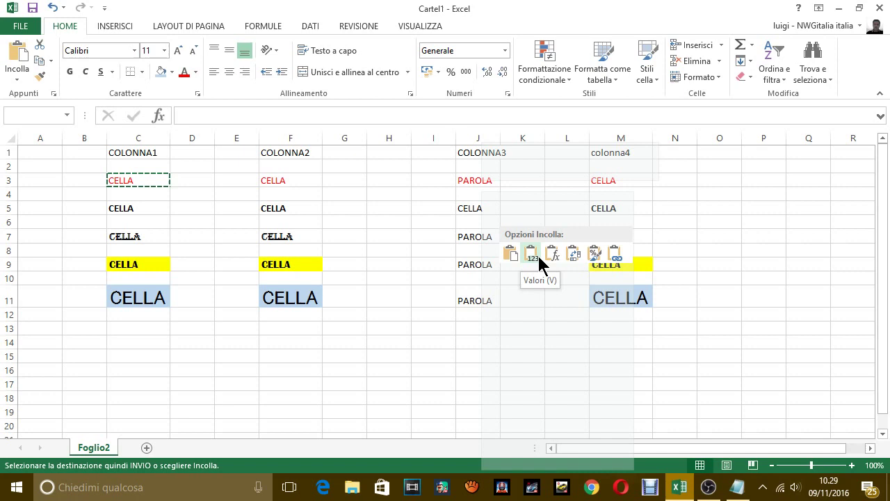
{"action": "left_click", "coordinate": [593, 255]}
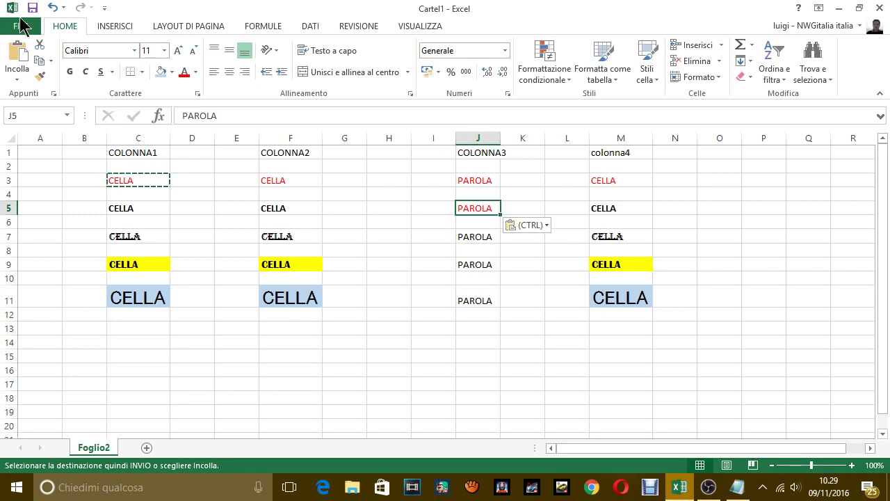
{"action": "left_click", "coordinate": [55, 9]}
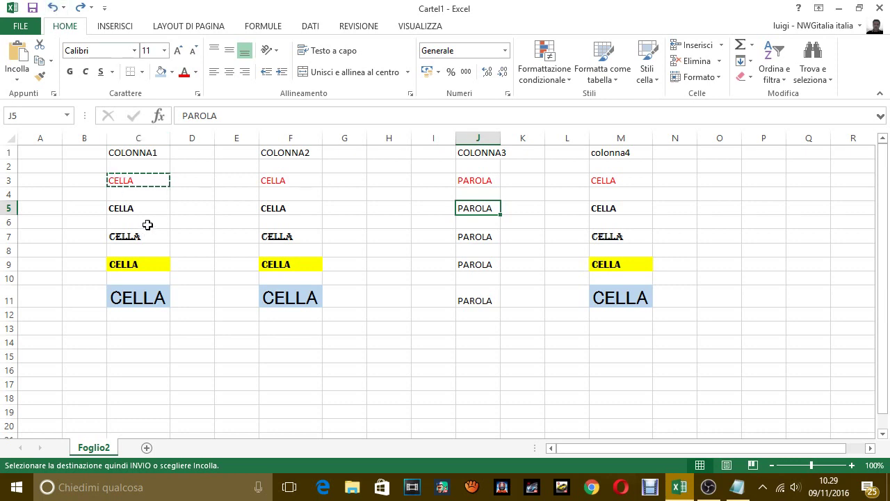
Copy the bold CELLA cell C5 with Copia
{"action": "left_click", "coordinate": [148, 207]}
{"action": "right_click", "coordinate": [147, 209]}
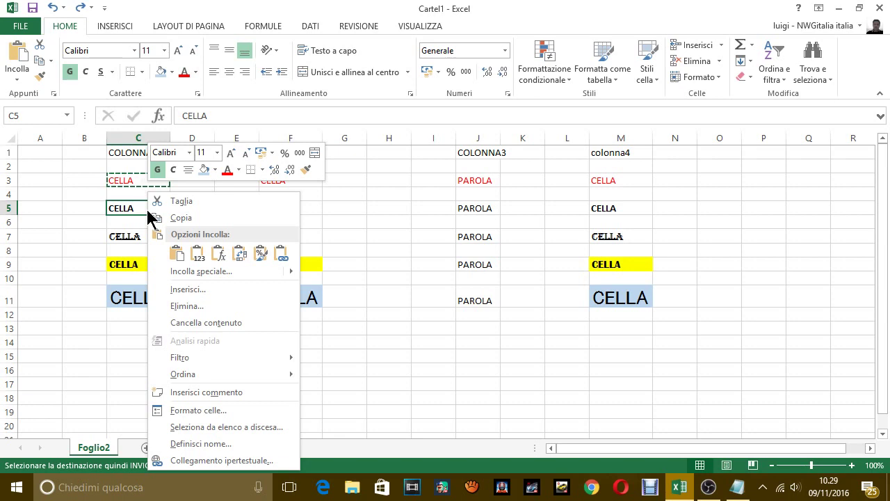
{"action": "left_click", "coordinate": [180, 217]}
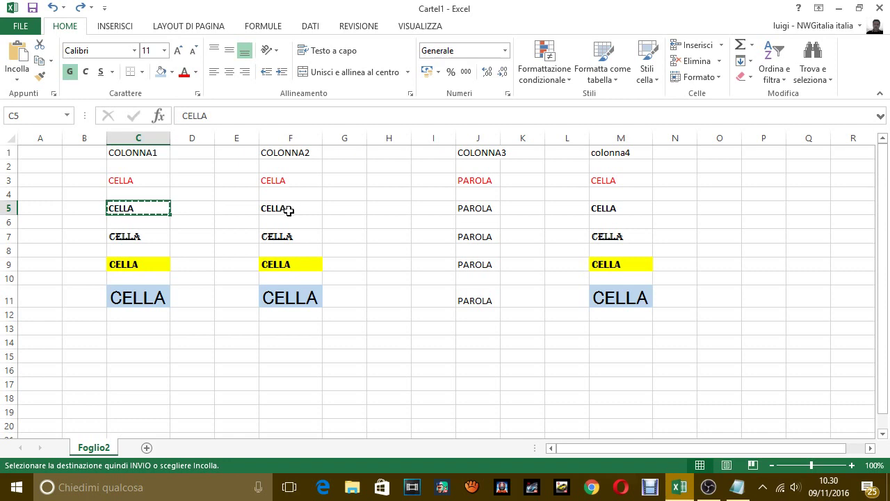
Paste only the bold formatting onto PAROLA in J5
{"action": "left_click", "coordinate": [466, 210]}
{"action": "right_click", "coordinate": [465, 213]}
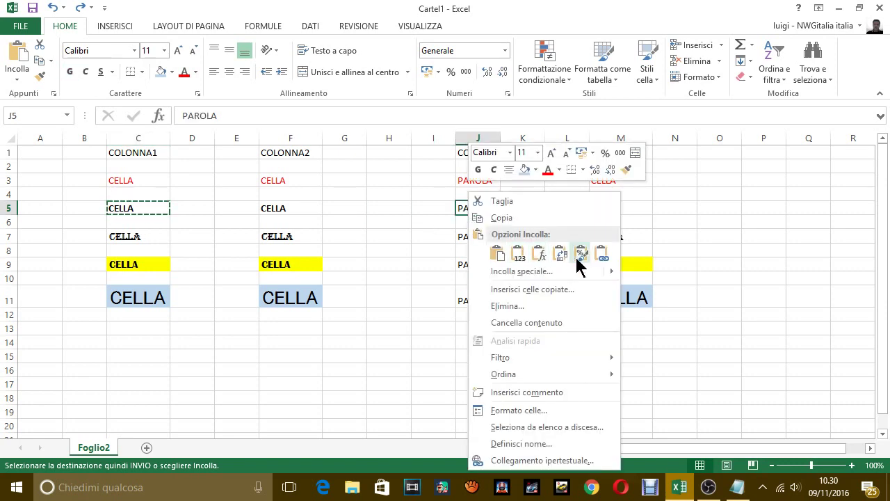
{"action": "left_click", "coordinate": [582, 255]}
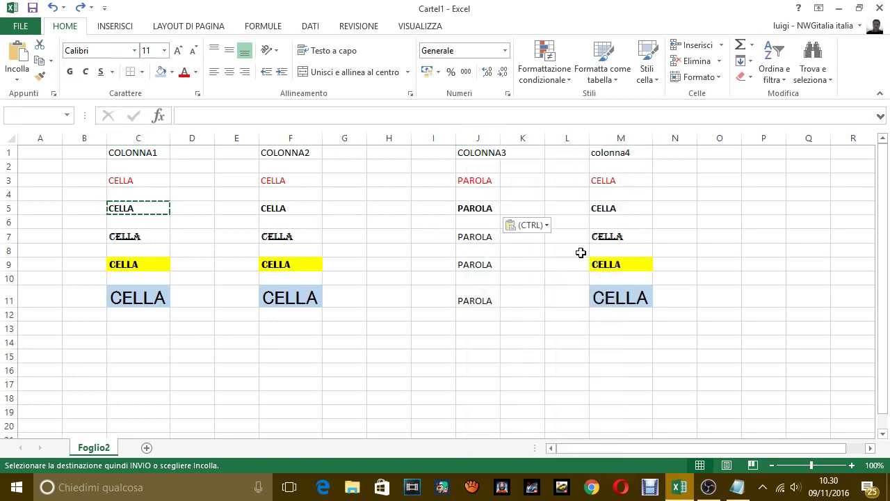
Copy C7 and paste only its decorative Algerian formatting onto J7
{"action": "left_click", "coordinate": [159, 235]}
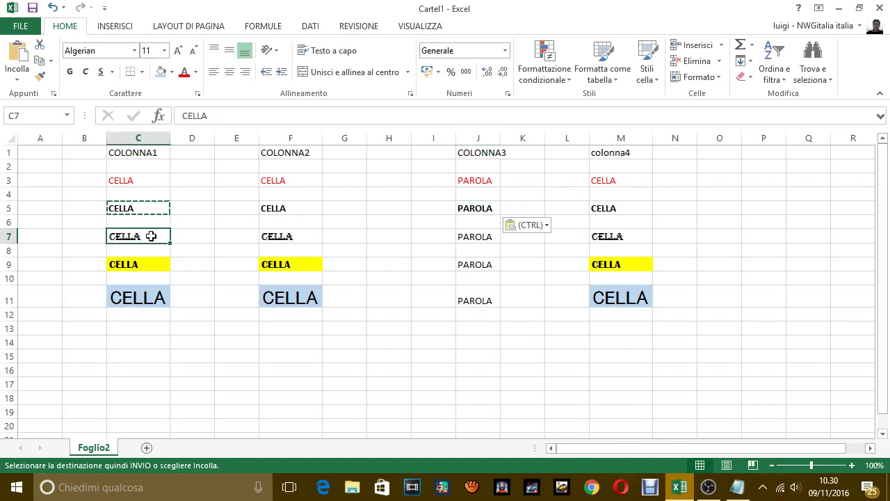
{"action": "right_click", "coordinate": [150, 233]}
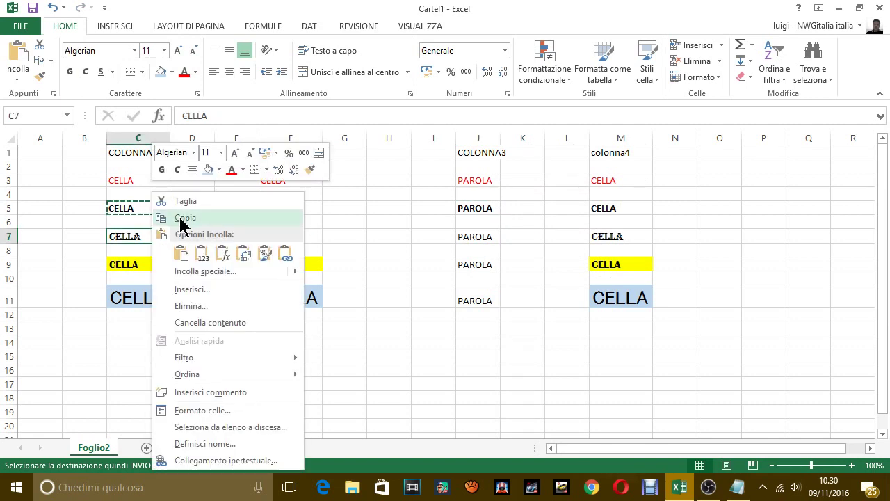
{"action": "left_click", "coordinate": [180, 219]}
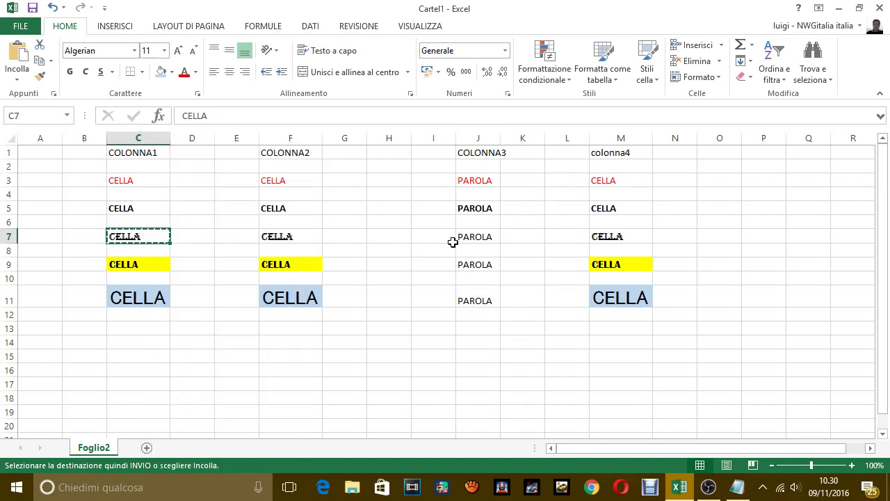
{"action": "left_click", "coordinate": [477, 239]}
{"action": "right_click", "coordinate": [478, 240]}
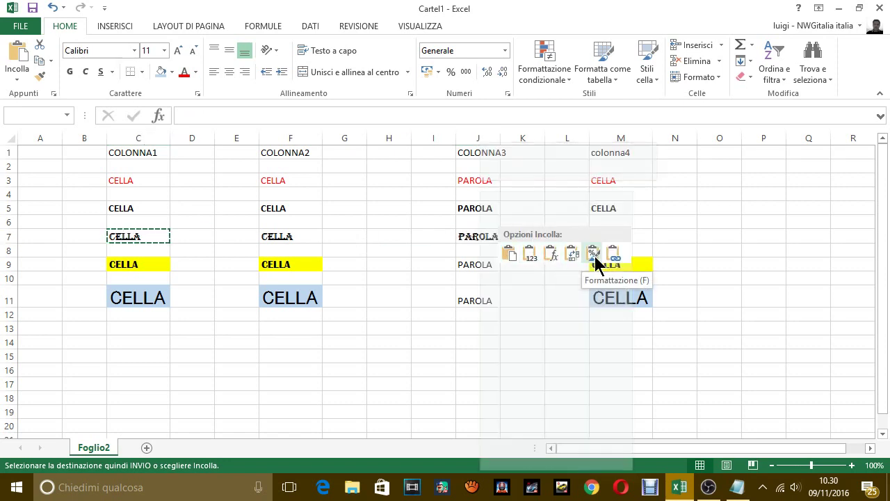
{"action": "left_click", "coordinate": [594, 254]}
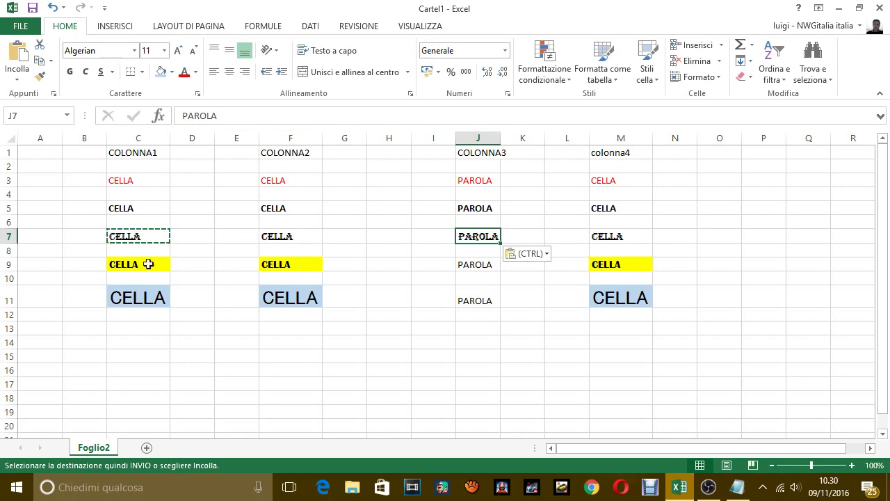
Copy C9 and paste only its yellow bold formatting onto J9
{"action": "left_click", "coordinate": [141, 263]}
{"action": "right_click", "coordinate": [141, 263]}
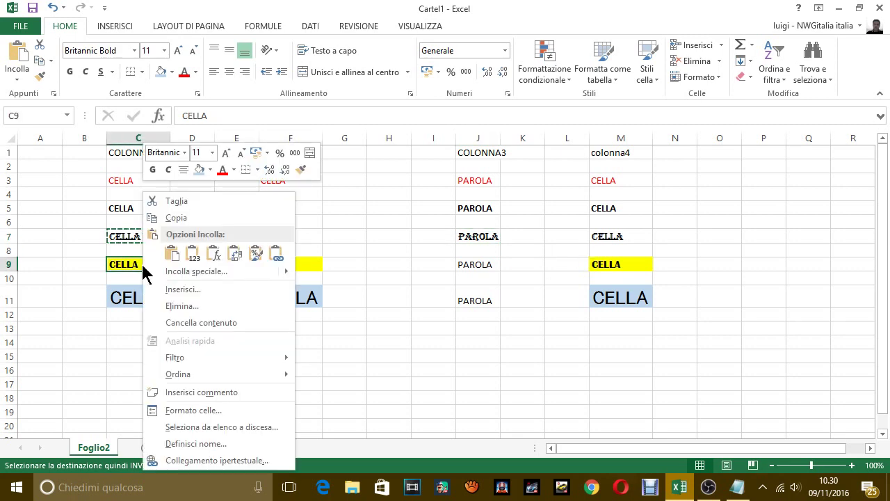
{"action": "left_click", "coordinate": [174, 217]}
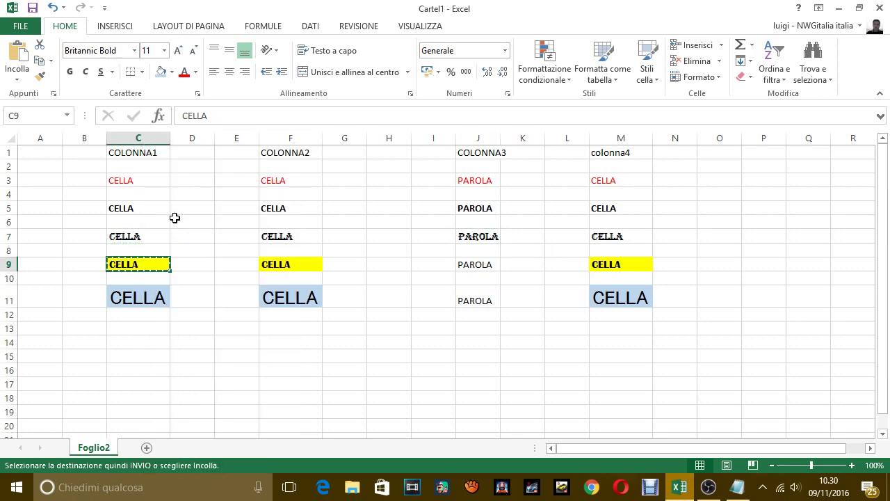
{"action": "left_click", "coordinate": [474, 270]}
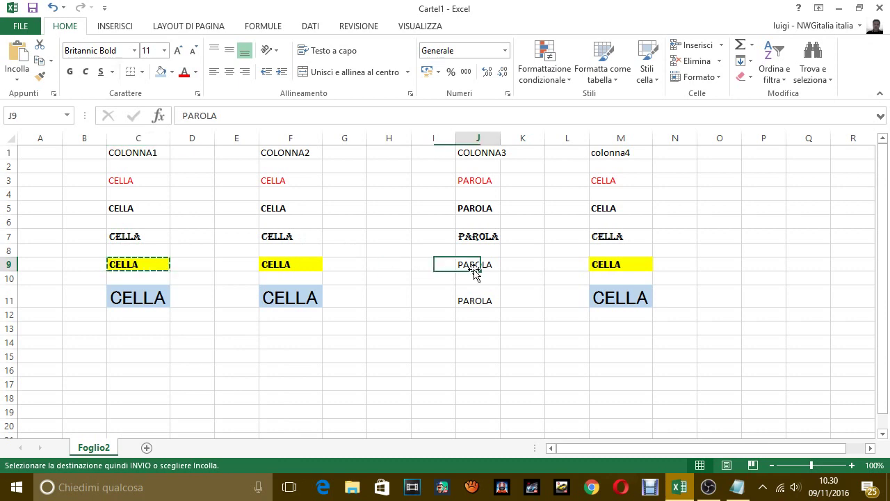
{"action": "right_click", "coordinate": [474, 270]}
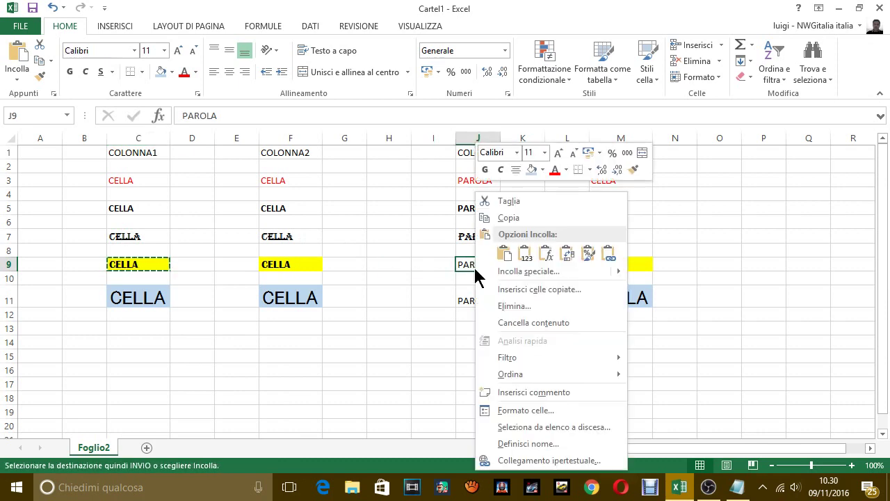
{"action": "mouse_move", "coordinate": [578, 268]}
{"action": "left_click", "coordinate": [588, 254]}
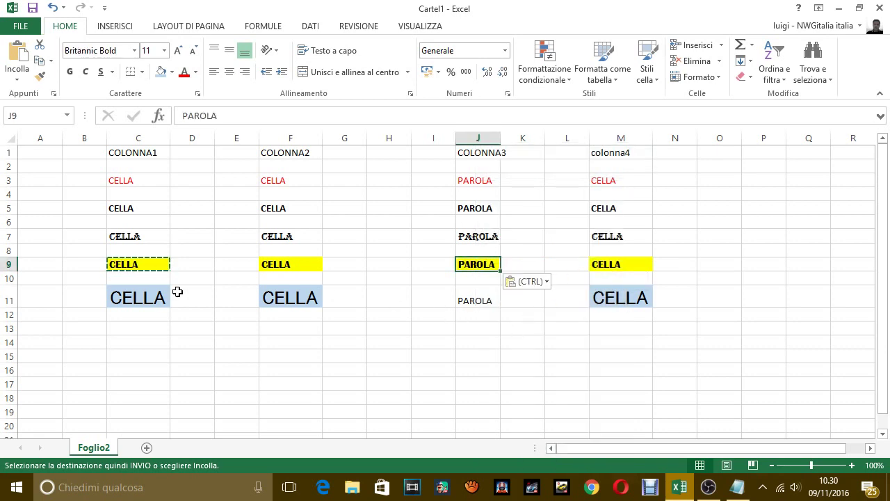
Copy C11 and paste its large blue-shaded formatting onto J11, then deselect the table
{"action": "left_click", "coordinate": [151, 299]}
{"action": "right_click", "coordinate": [154, 304]}
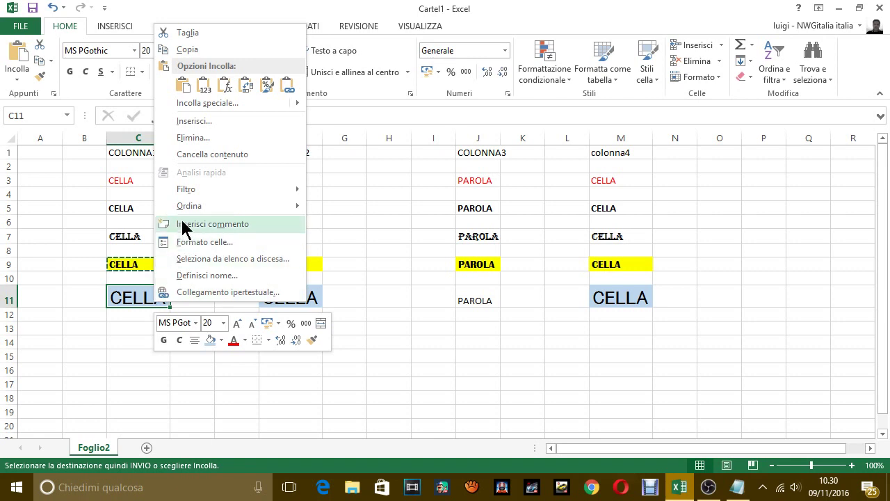
{"action": "mouse_move", "coordinate": [180, 192]}
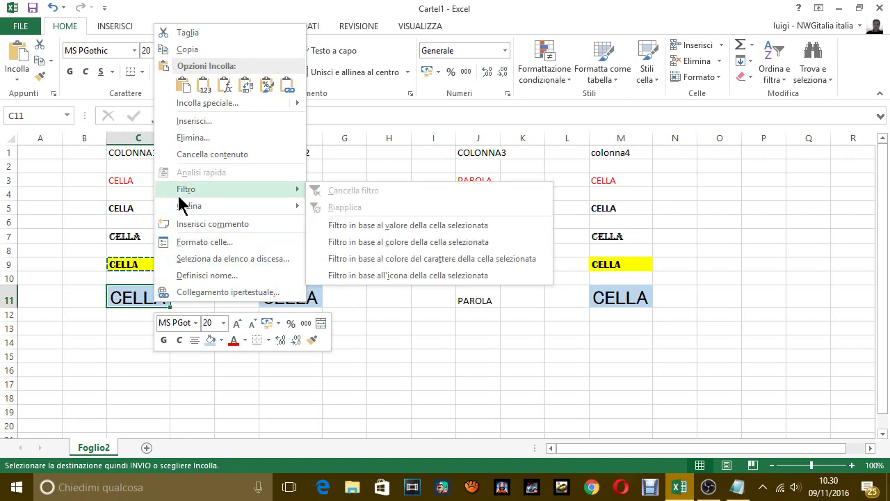
{"action": "left_click", "coordinate": [181, 49]}
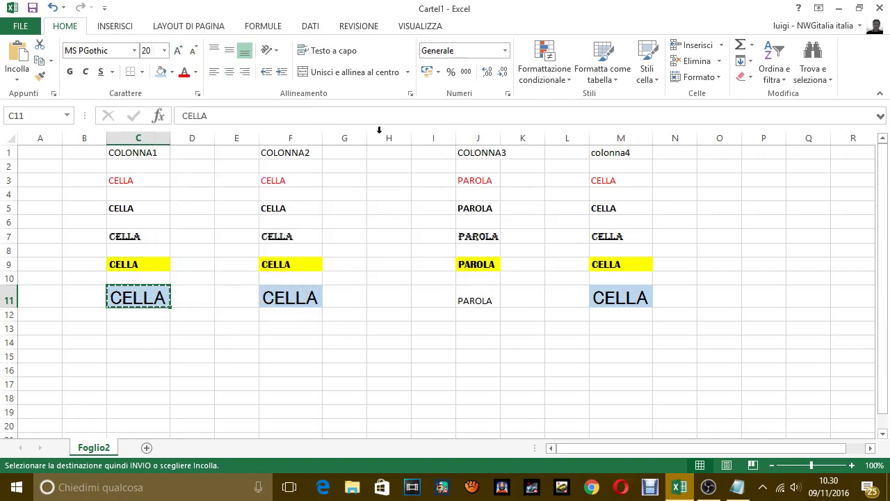
{"action": "left_click", "coordinate": [483, 300]}
{"action": "right_click", "coordinate": [480, 300]}
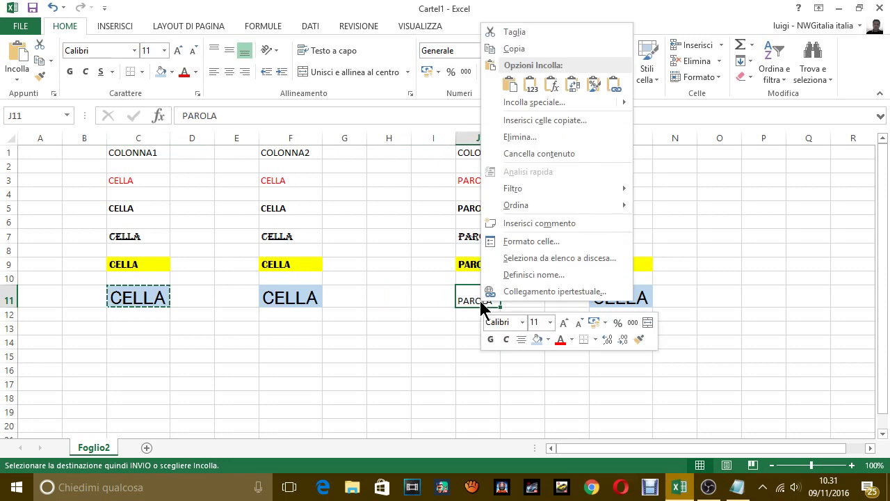
{"action": "left_click", "coordinate": [509, 84]}
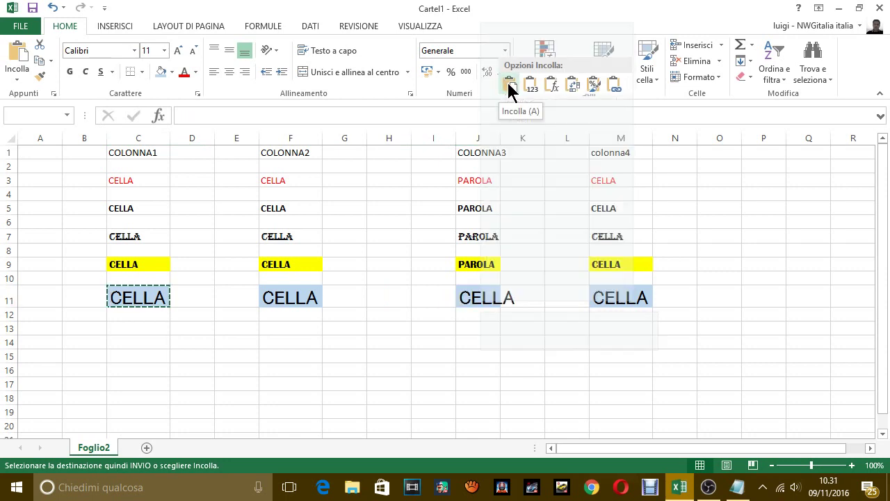
{"action": "left_click", "coordinate": [594, 86]}
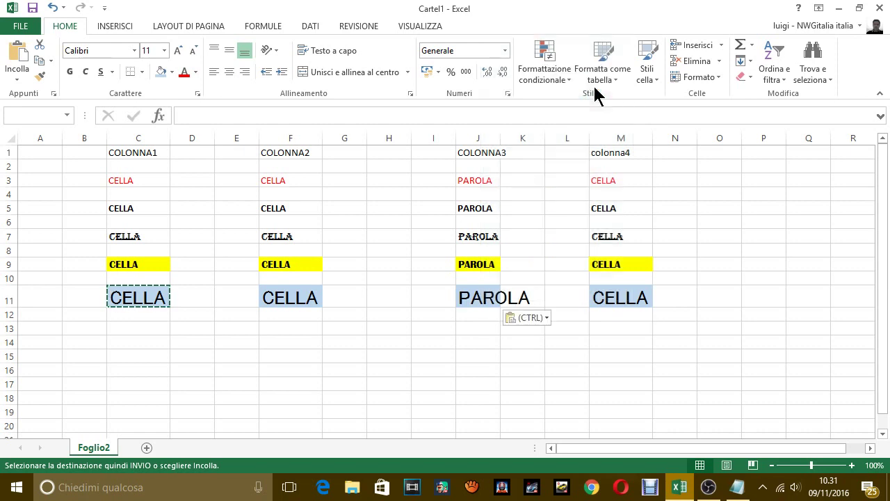
{"action": "left_click", "coordinate": [527, 396]}
{"action": "left_click", "coordinate": [545, 138]}
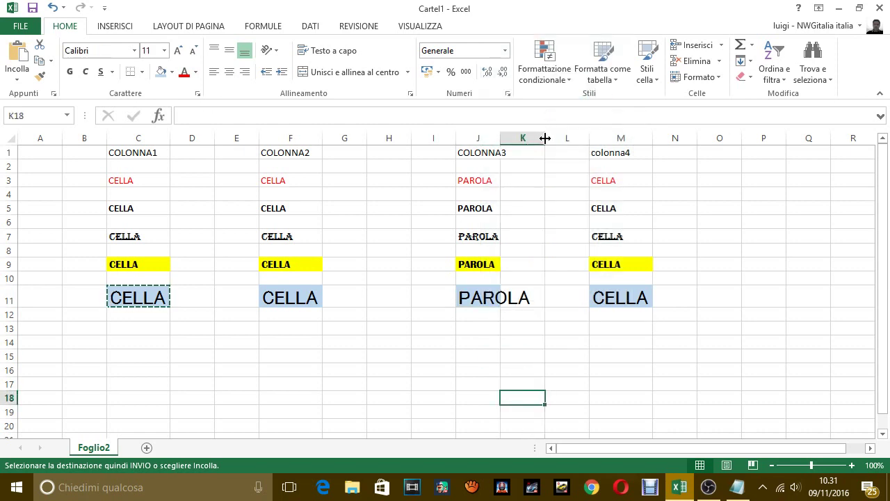
In Notepad, type 'dunque, come avete visto usando il comando' and start a new line
{"action": "left_click", "coordinate": [737, 487]}
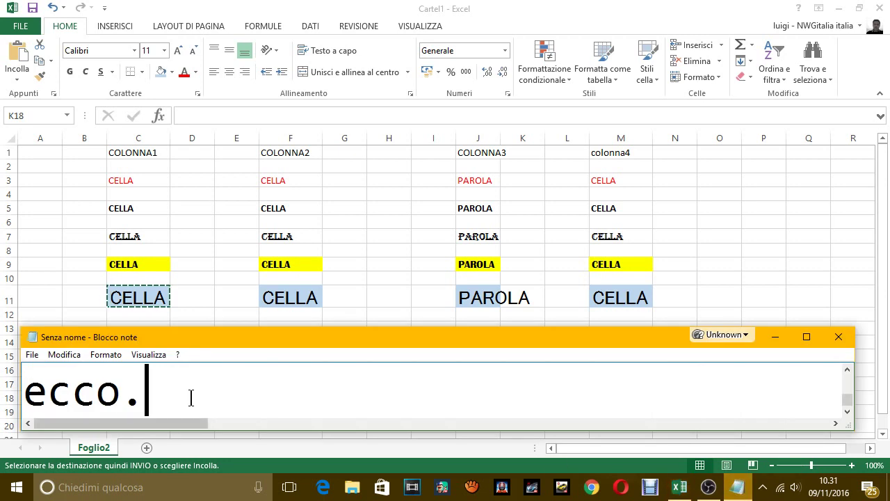
{"action": "type", "text": "du"}
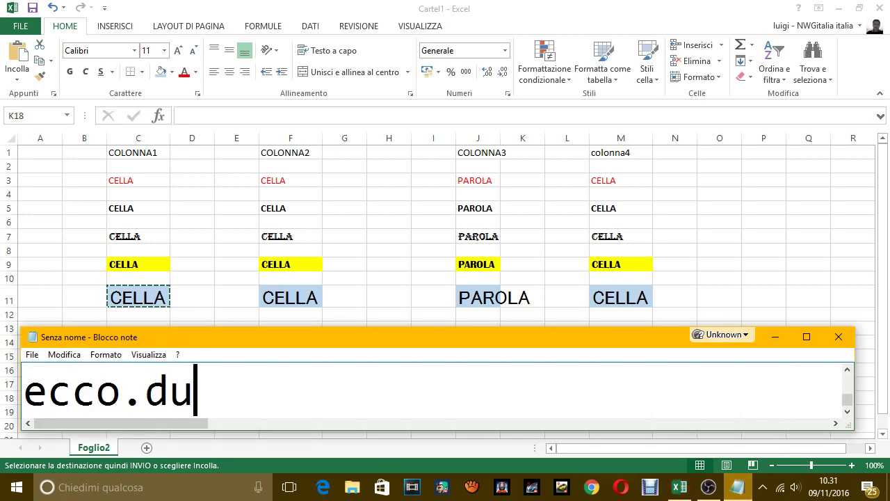
{"action": "key", "text": "BackSpace"}
{"action": "key", "text": "BackSpace"}
{"action": "key", "text": "BackSpace"}
{"action": "key", "text": "BackSpace"}
{"action": "key", "text": "BackSpace"}
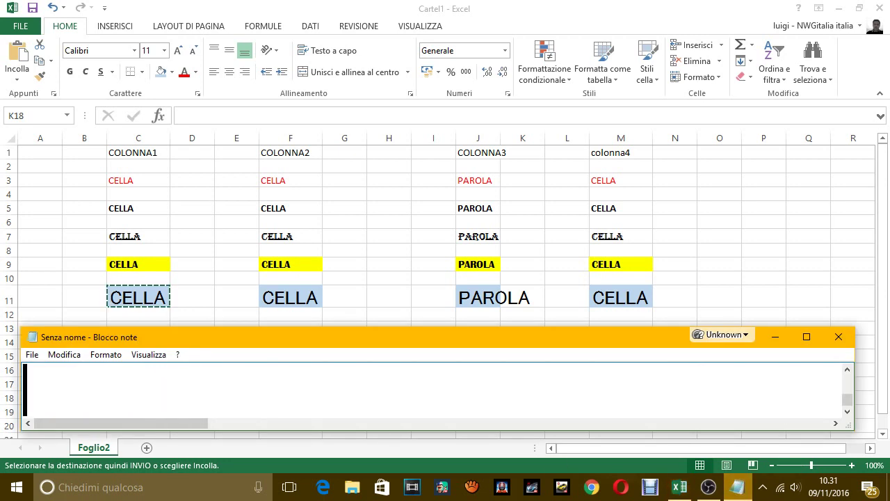
{"action": "type", "text": "dunque, come "}
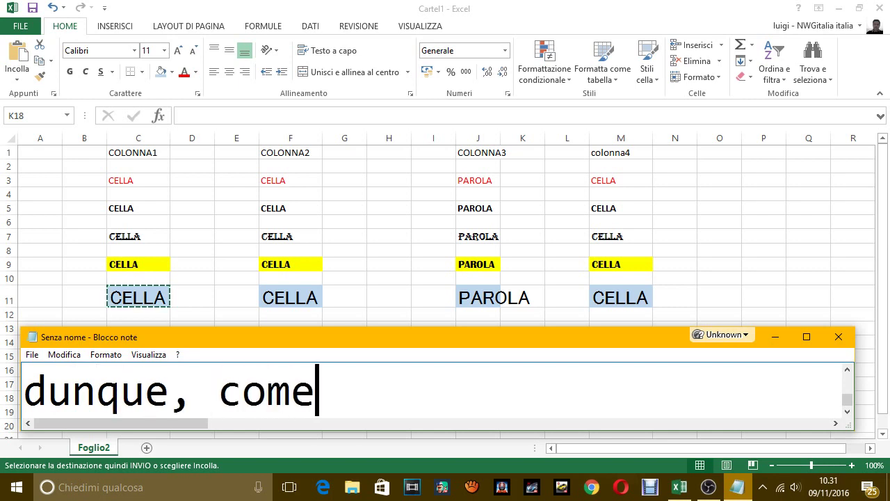
{"action": "type", "text": "avtg"}
{"action": "key", "text": "BackSpace"}
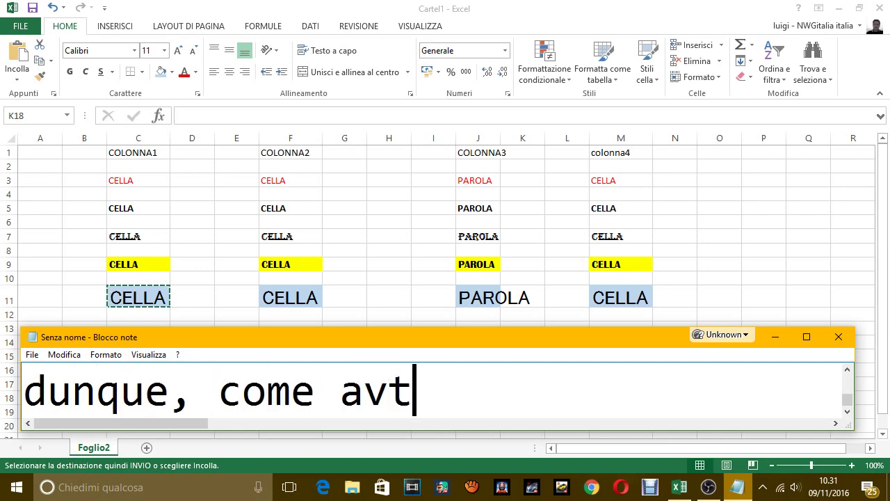
{"action": "type", "text": "e"}
{"action": "key", "text": "BackSpace"}
{"action": "key", "text": "BackSpace"}
{"action": "type", "text": "ete "}
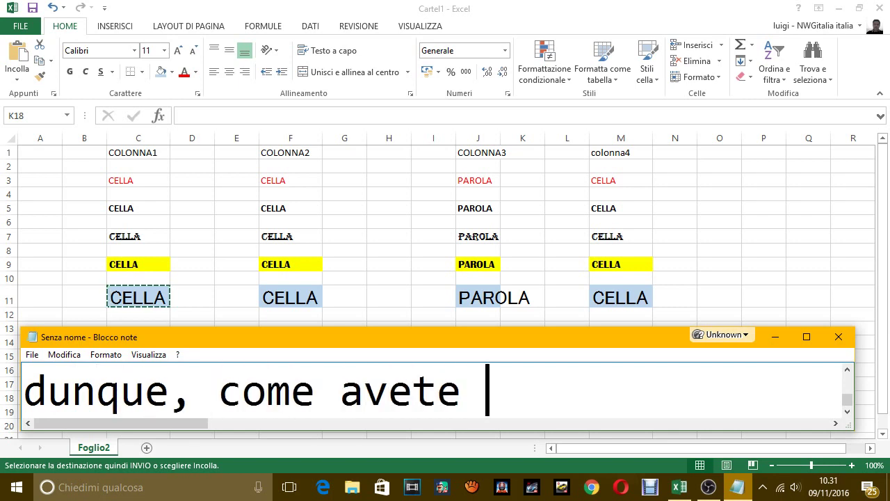
{"action": "type", "text": "visto su"}
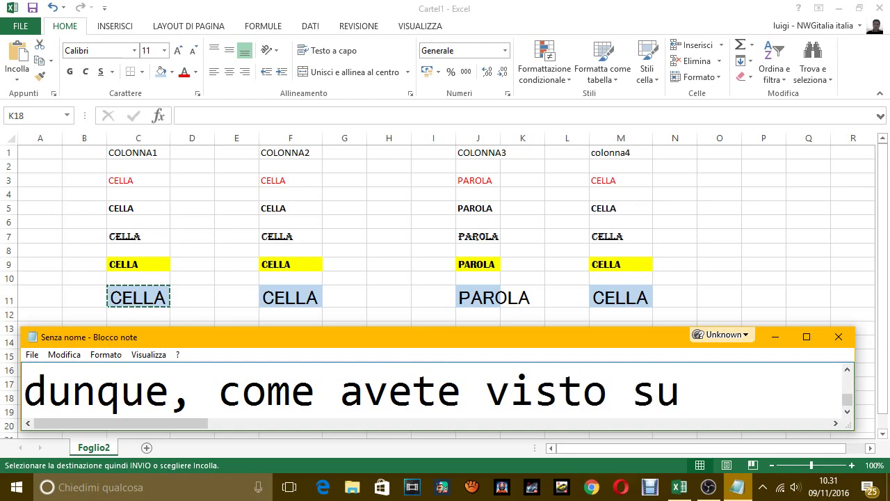
{"action": "key", "text": "BackSpace"}
{"action": "key", "text": "BackSpace"}
{"action": "type", "text": "usando il "}
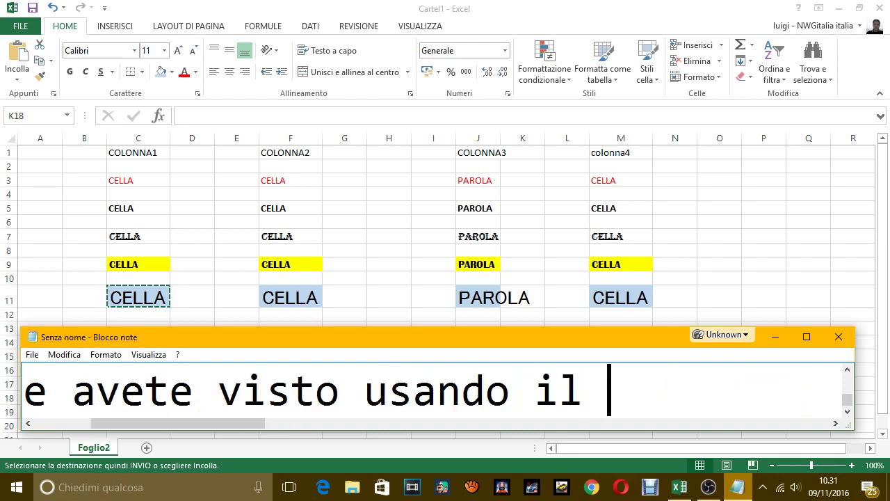
{"action": "type", "text": "comam"}
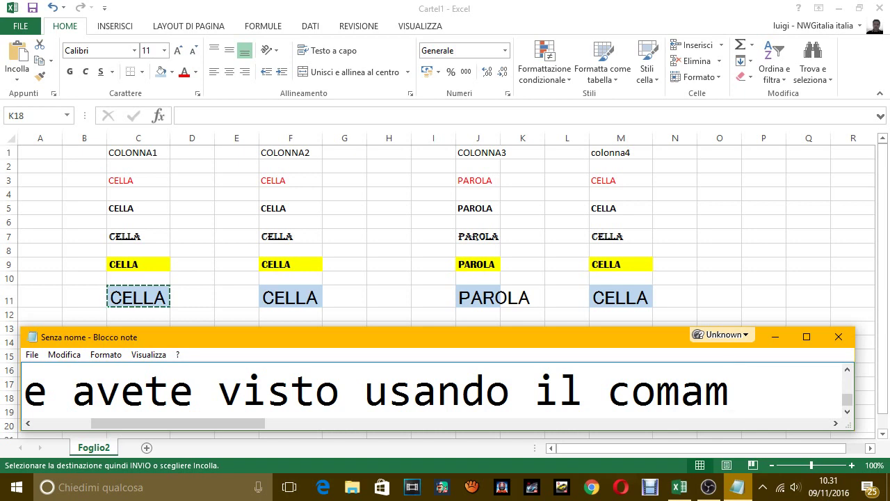
{"action": "key", "text": "BackSpace"}
{"action": "type", "text": "ndo"}
{"action": "key", "text": "Return"}
Continue with 'copia formattazione, nella cella di destinazione non si è incollato il valore della cella, ovvero nella colonna'
{"action": "type", "text": "co"}
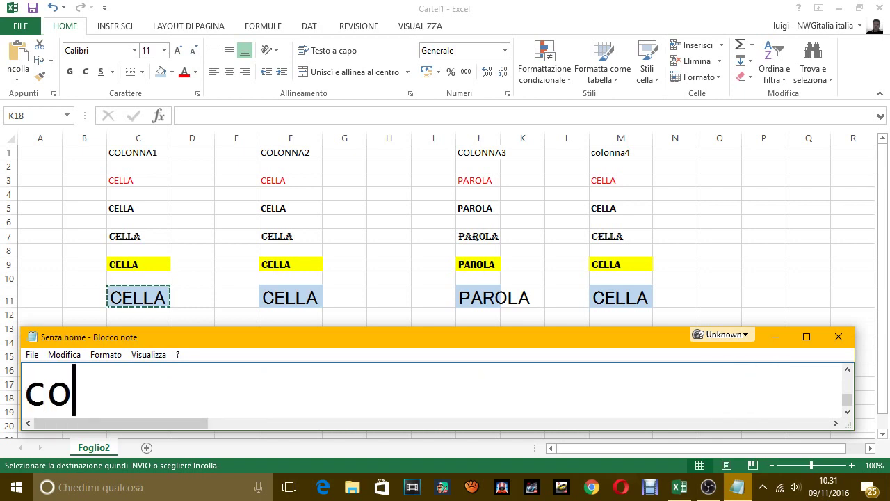
{"action": "type", "text": "pia forma"}
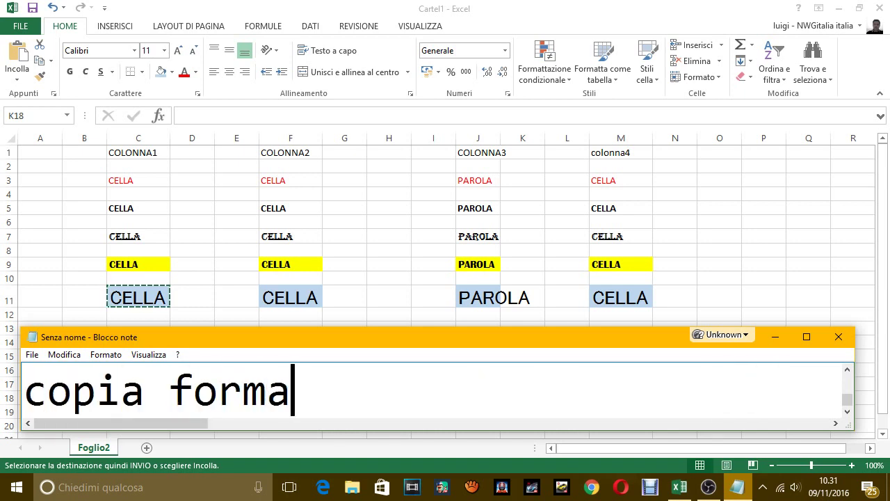
{"action": "type", "text": "ttazione"}
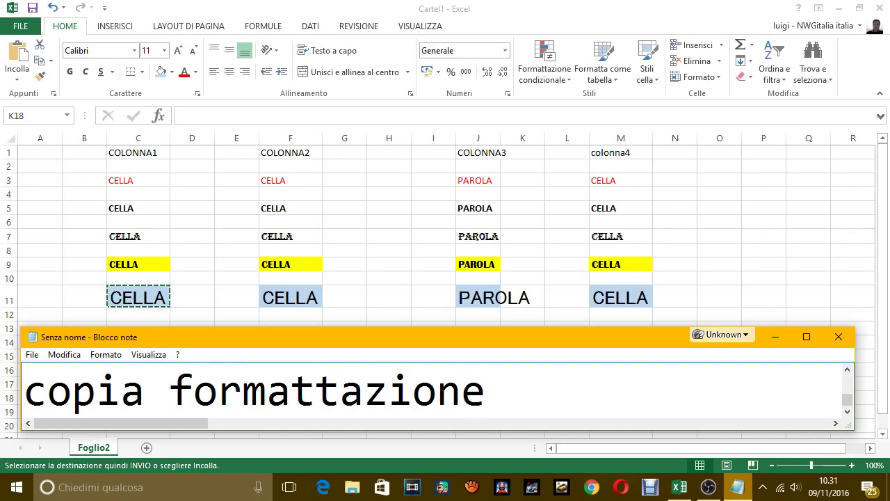
{"action": "type", "text": ", el"}
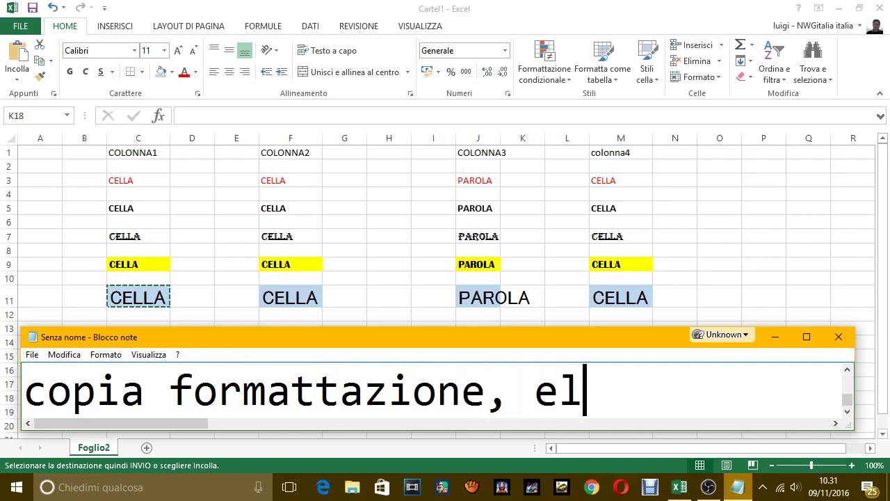
{"action": "type", "text": "la"}
{"action": "key", "text": "BackSpace"}
{"action": "key", "text": "BackSpace"}
{"action": "key", "text": "BackSpace"}
{"action": "key", "text": "BackSpace"}
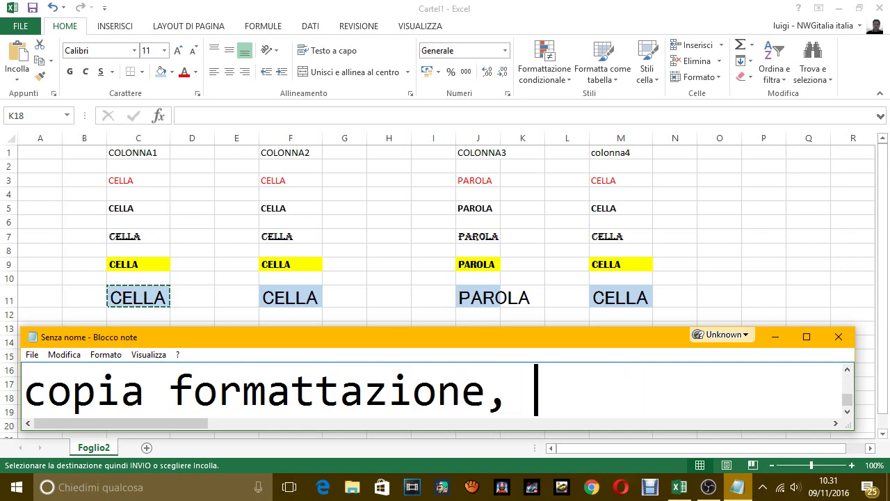
{"action": "type", "text": "nella cella "}
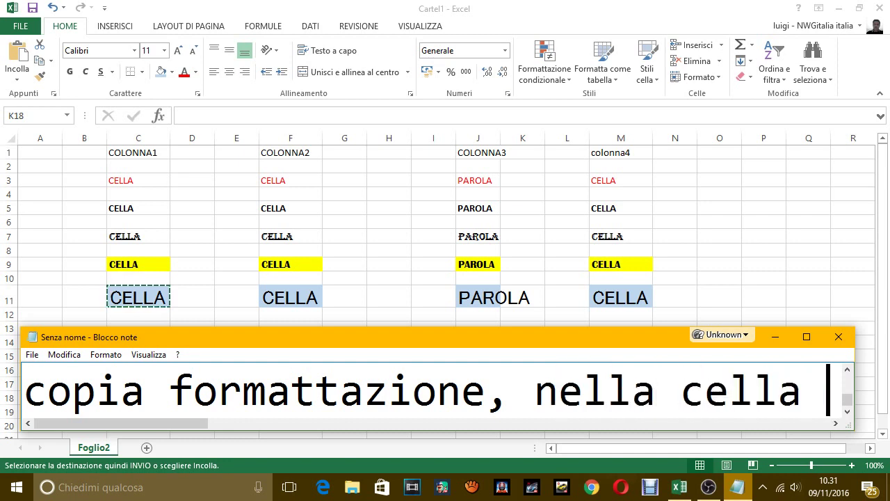
{"action": "type", "text": "di des"}
{"action": "key", "text": "BackSpace"}
{"action": "type", "text": "desti"}
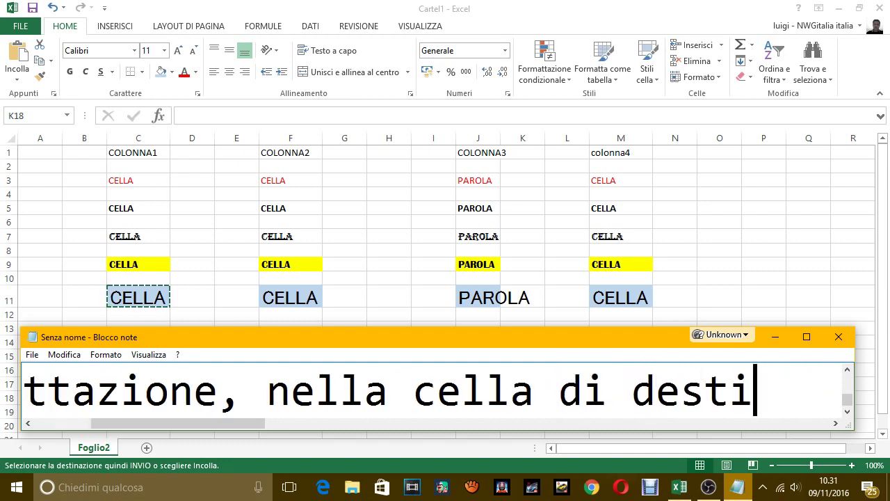
{"action": "type", "text": "nazion"}
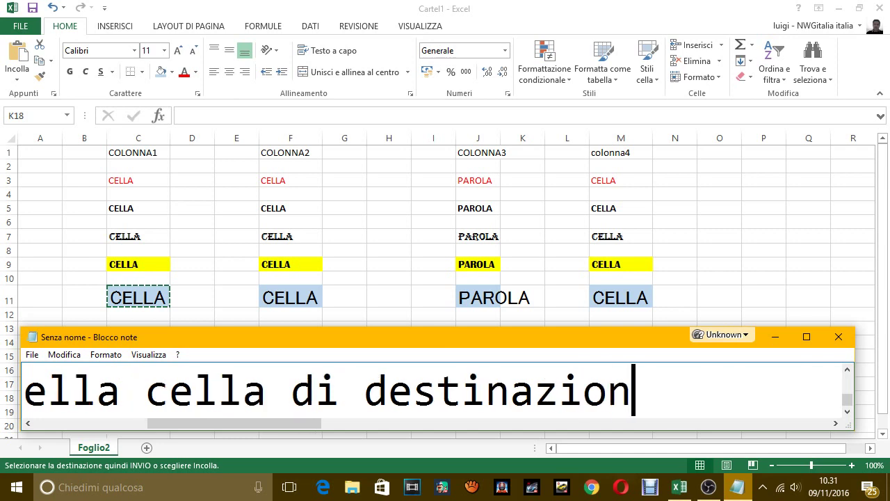
{"action": "type", "text": "e non si è"}
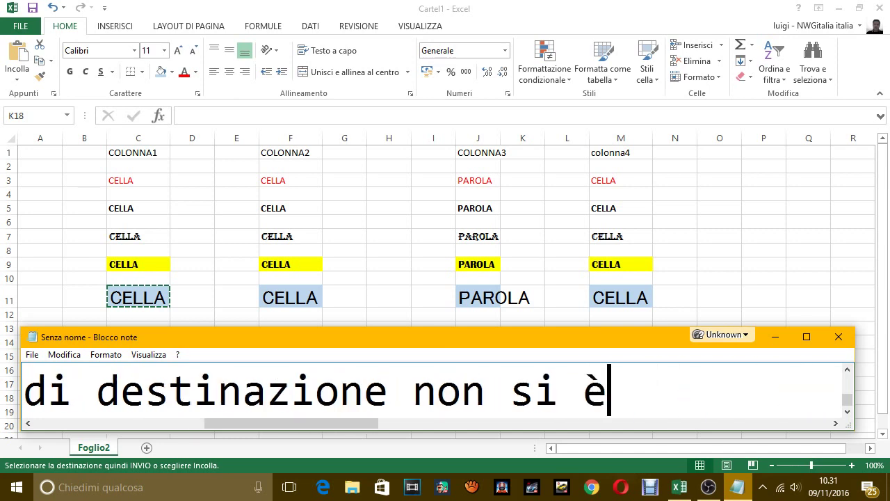
{"action": "type", "text": " incola"}
{"action": "key", "text": "BackSpace"}
{"action": "type", "text": "l"}
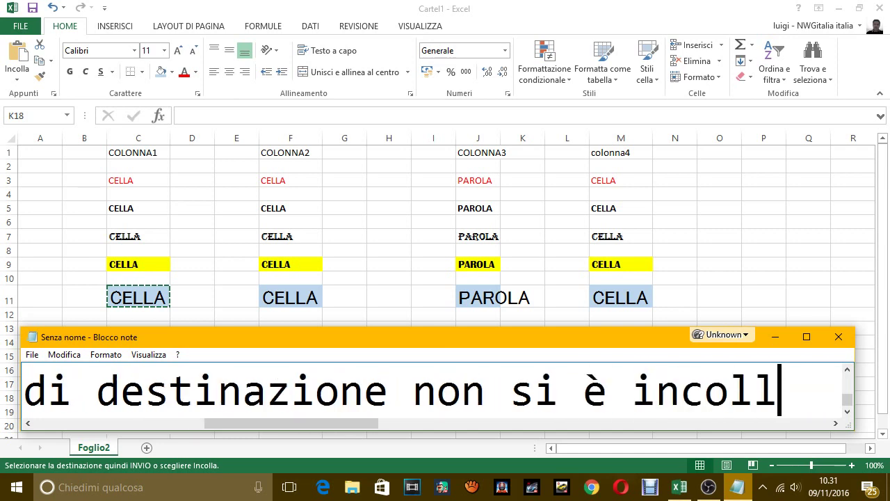
{"action": "type", "text": "ato il val"}
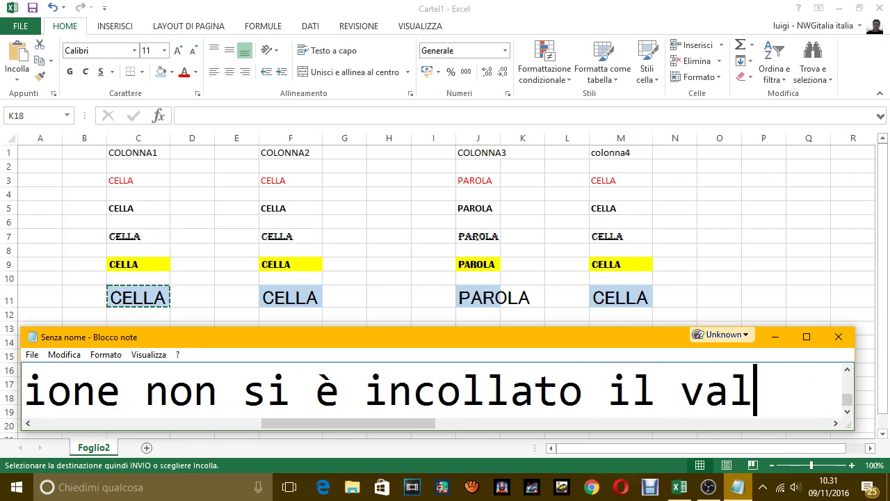
{"action": "type", "text": "ore della cella"}
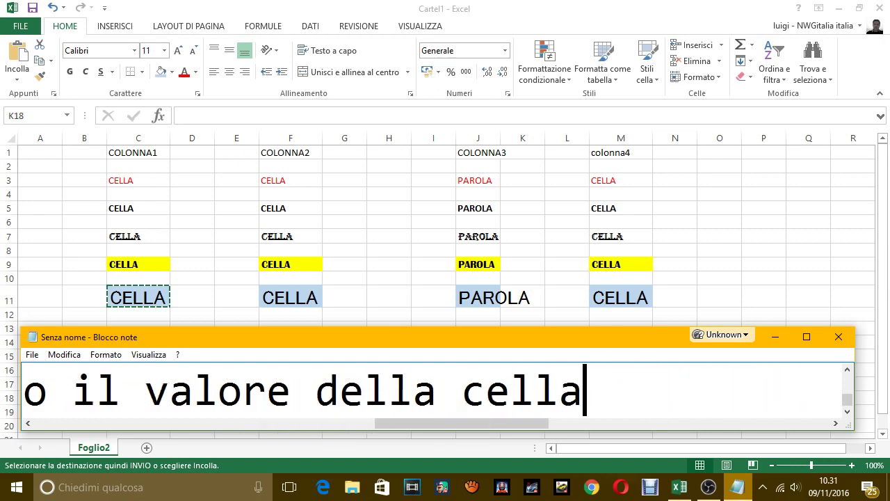
{"action": "type", "text": ", "}
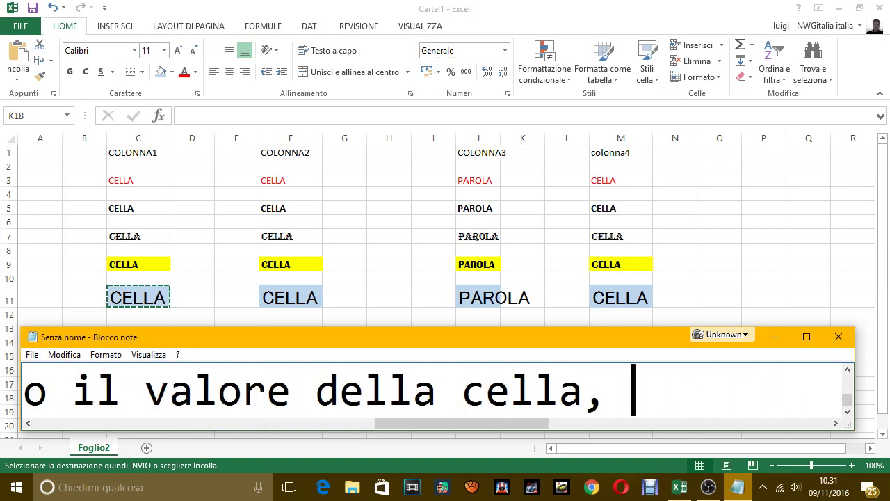
{"action": "type", "text": "ovvera"}
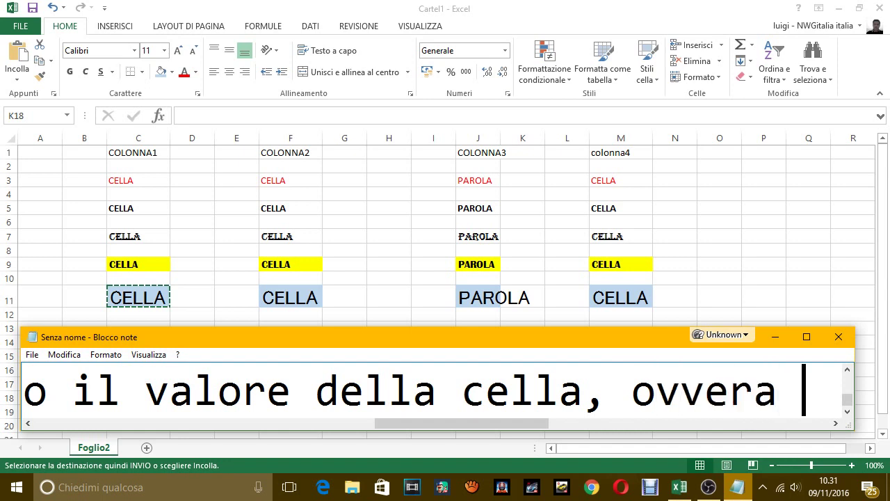
{"action": "key", "text": "BackSpace"}
{"action": "key", "text": "BackSpace"}
{"action": "type", "text": "o nella co"}
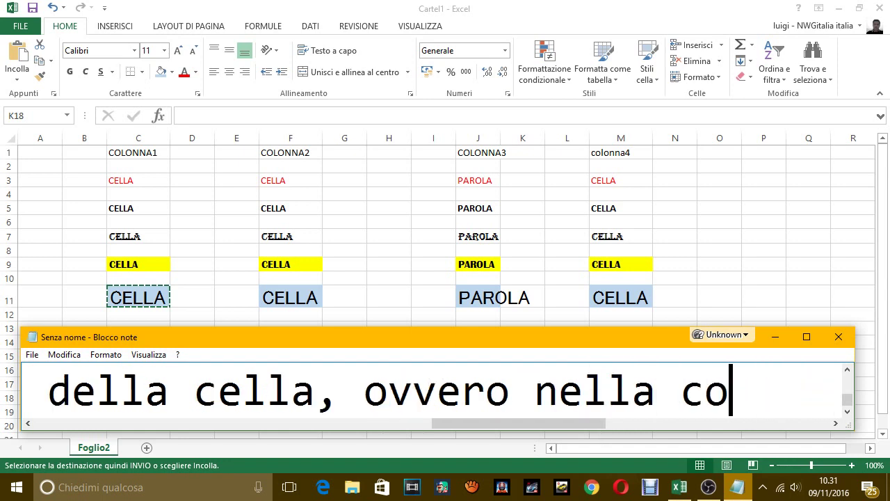
{"action": "type", "text": "lonna"}
{"action": "key", "text": "BackSpace"}
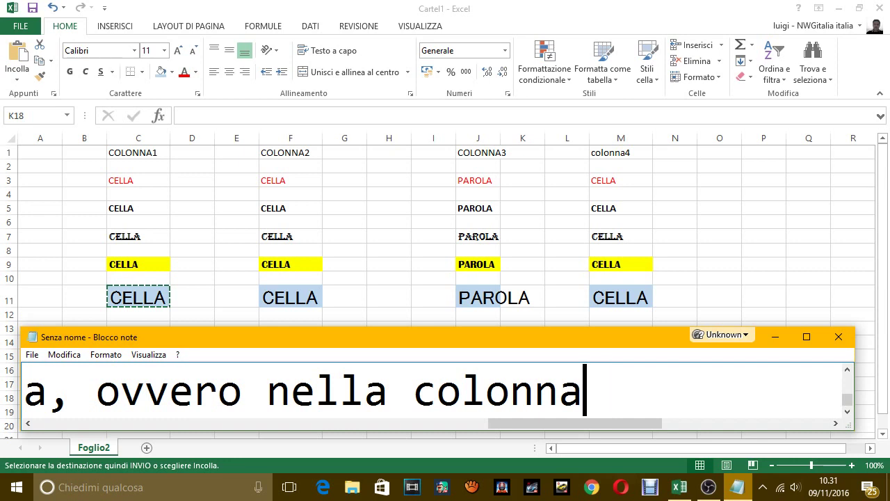
Finish with '1, ad esempio, c'era scritto cella… ma si è copiato solo il formato della cella'
{"action": "type", "text": "1 "}
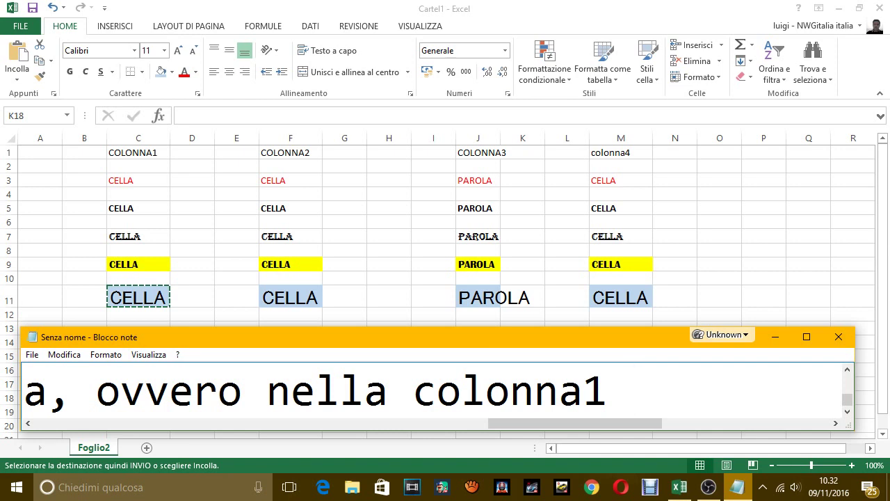
{"action": "type", "text": ", ade"}
{"action": "key", "text": "BackSpace"}
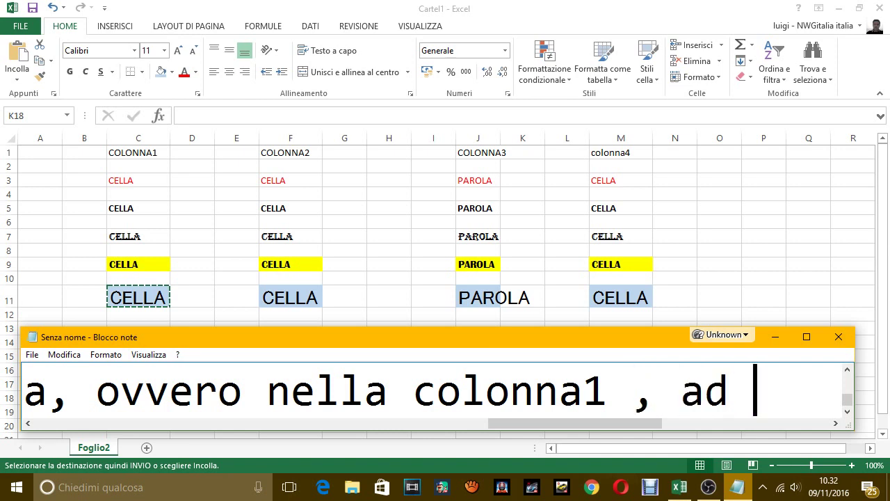
{"action": "type", "text": "esempio , c"}
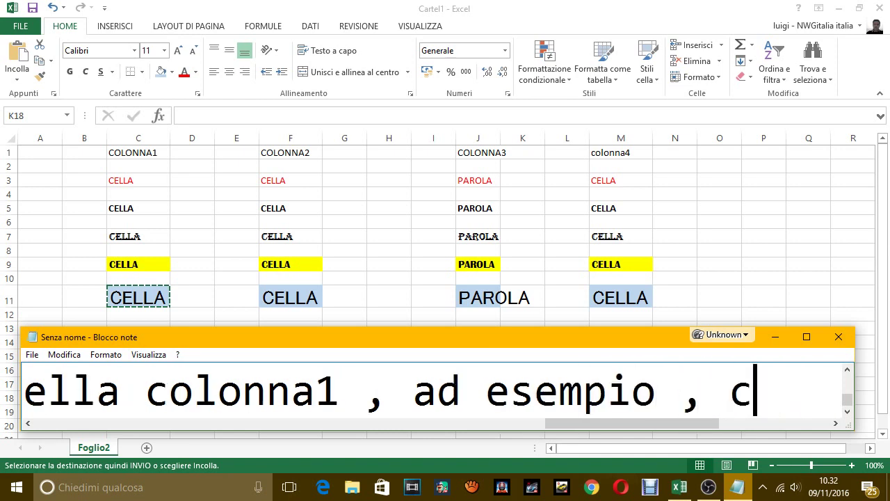
{"action": "type", "text": "'era scri"}
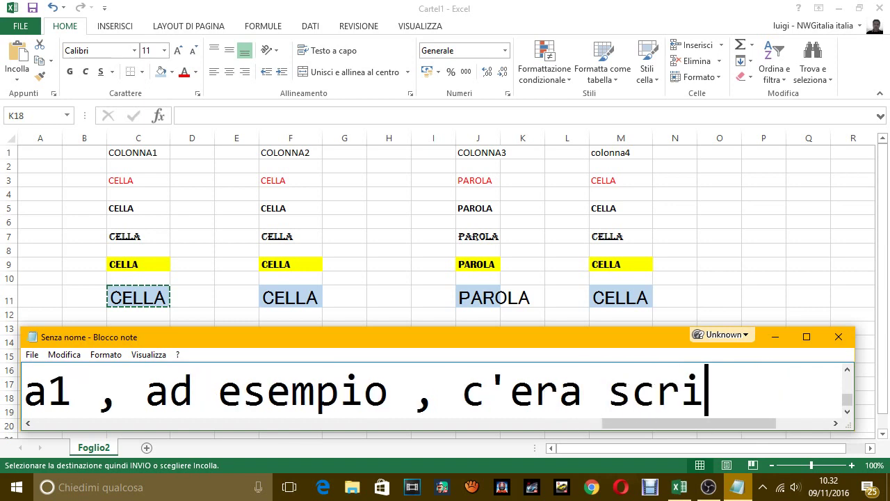
{"action": "type", "text": "tto cella"}
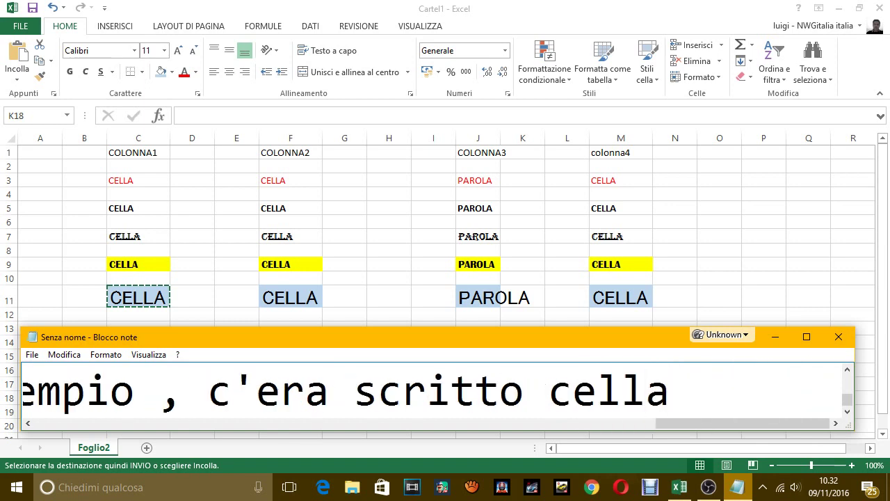
{"action": "type", "text": ", "}
{"action": "type", "text": "e non si "}
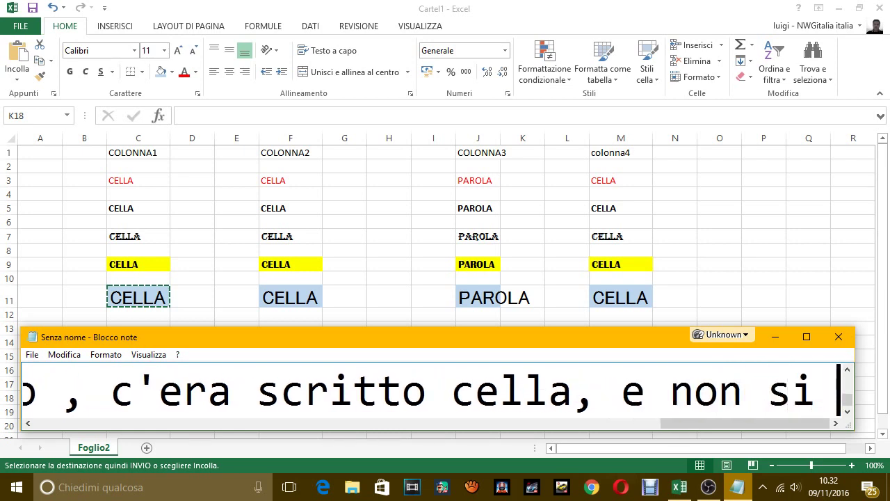
{"action": "type", "text": "è copiata"}
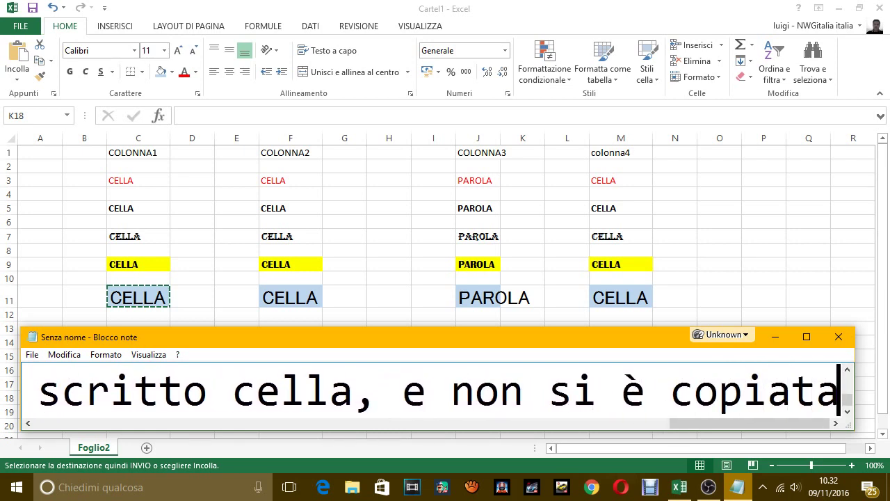
{"action": "type", "text": " en"}
{"action": "key", "text": "BackSpace"}
{"action": "key", "text": "BackSpace"}
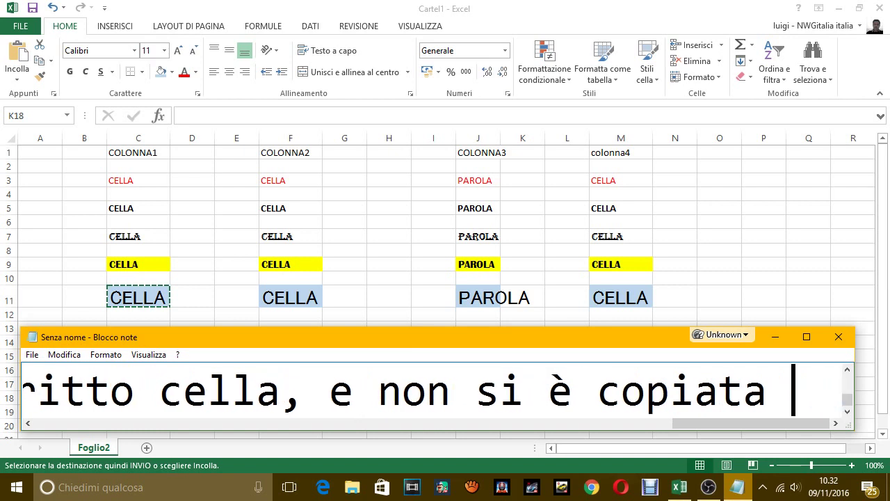
{"action": "type", "text": "nella ce"}
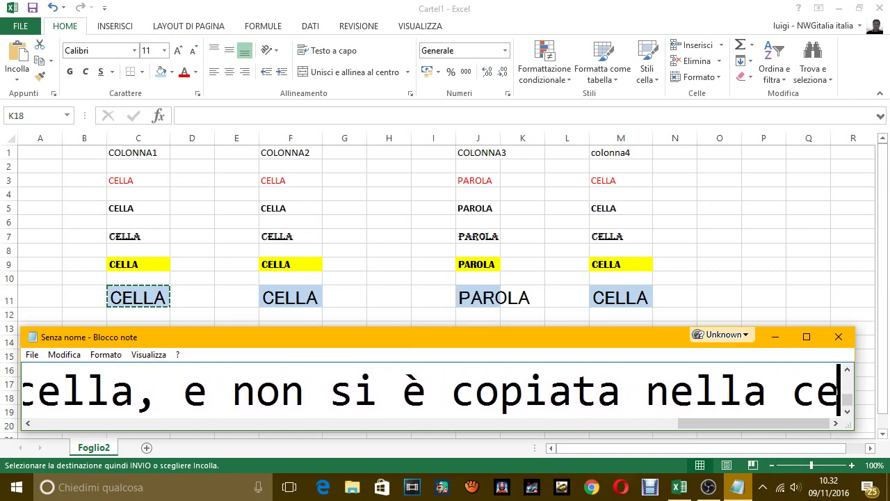
{"action": "type", "text": "lla dove stav"}
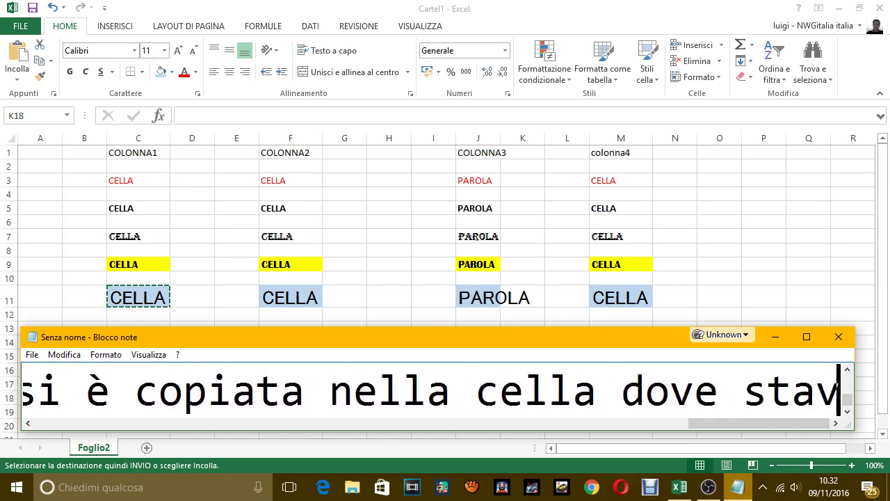
{"action": "type", "text": "a cri"}
{"action": "key", "text": "BackSpace"}
{"action": "key", "text": "BackSpace"}
{"action": "key", "text": "BackSpace"}
{"action": "type", "text": "sdc"}
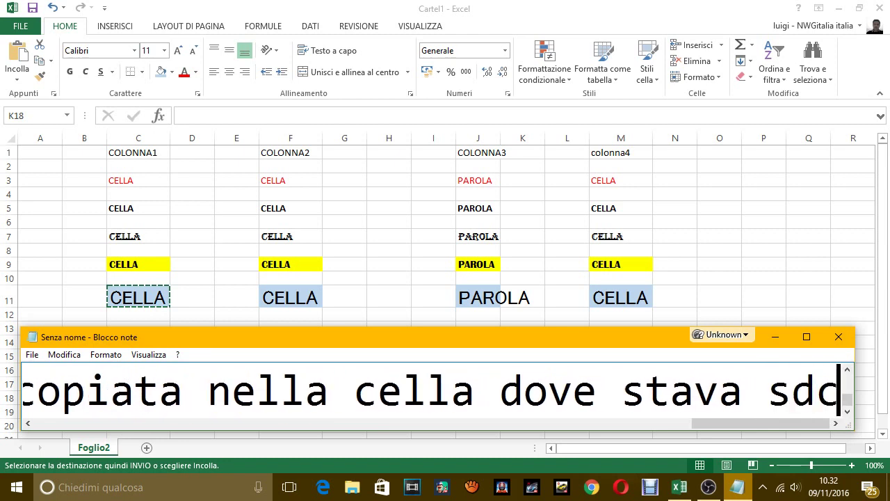
{"action": "key", "text": "BackSpace"}
{"action": "key", "text": "BackSpace"}
{"action": "type", "text": "critto "}
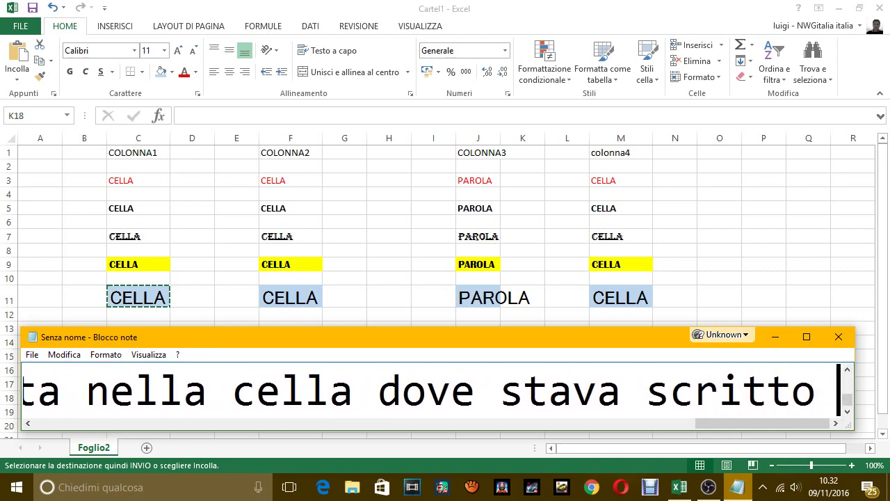
{"action": "type", "text": "parola"}
{"action": "type", "text": ","}
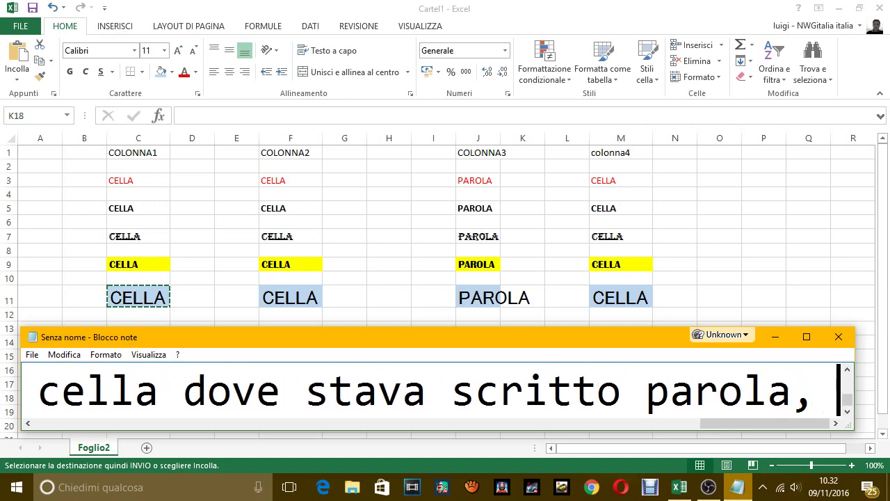
{"action": "type", "text": " ma si è copia"}
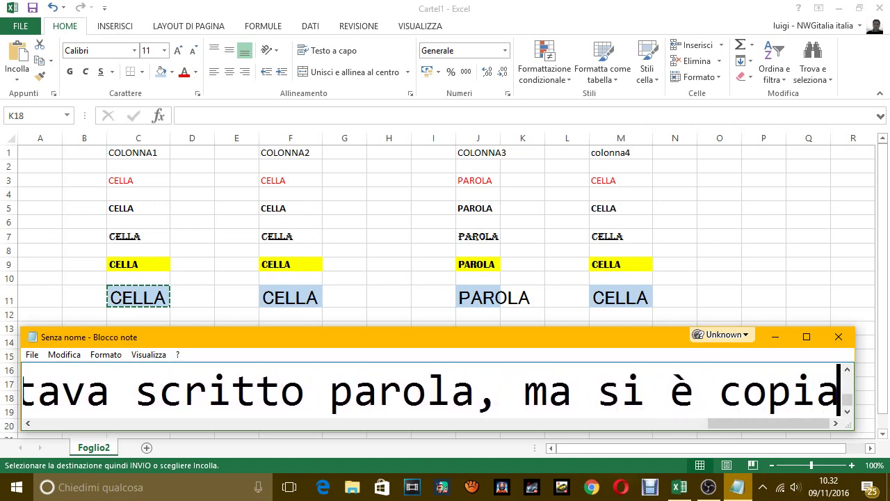
{"action": "type", "text": "to solo il"}
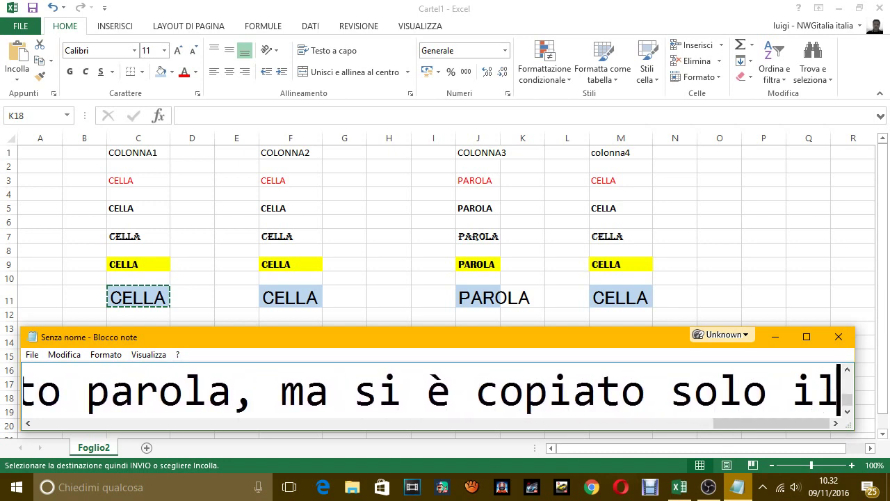
{"action": "type", "text": " formato d"}
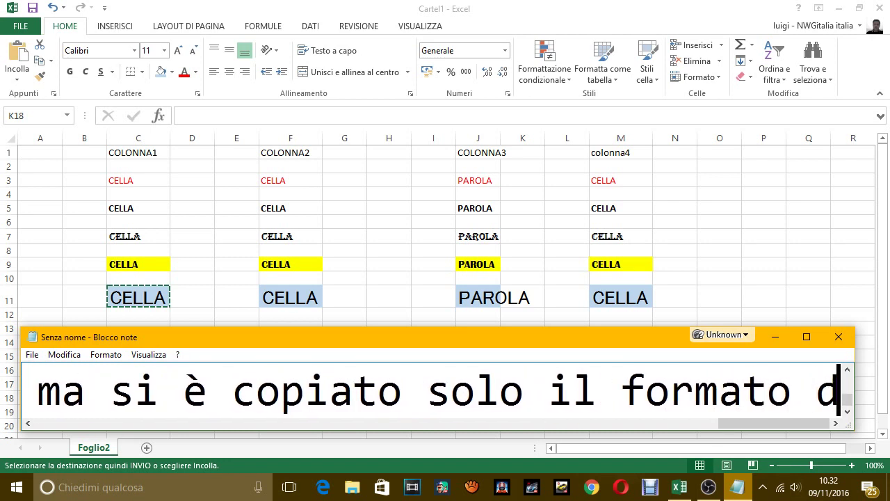
{"action": "type", "text": "ella cella"}
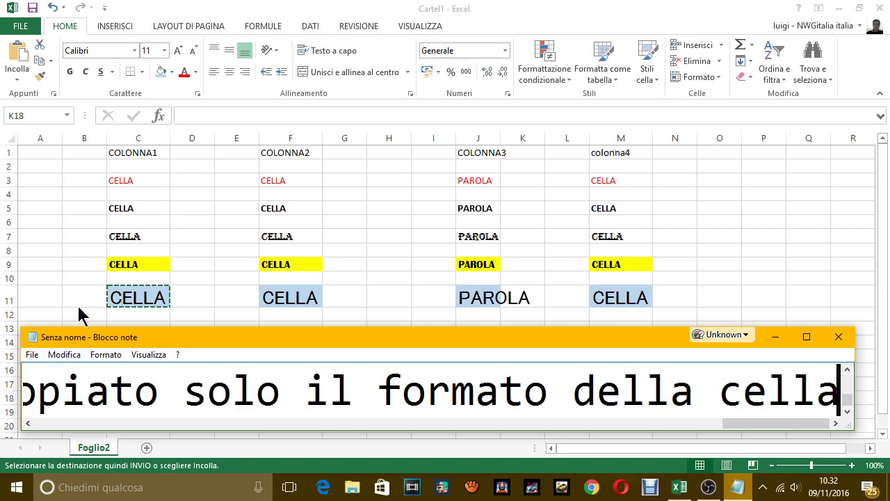
Back in Excel, cancel the pending C11 copy and autofit column J to fit PAROLA
{"action": "key", "text": "alt+Tab"}
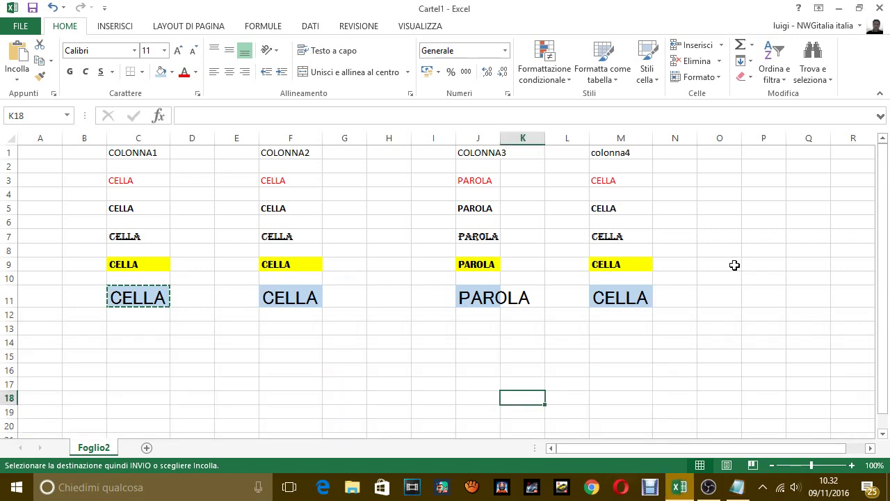
{"action": "key", "text": "Escape"}
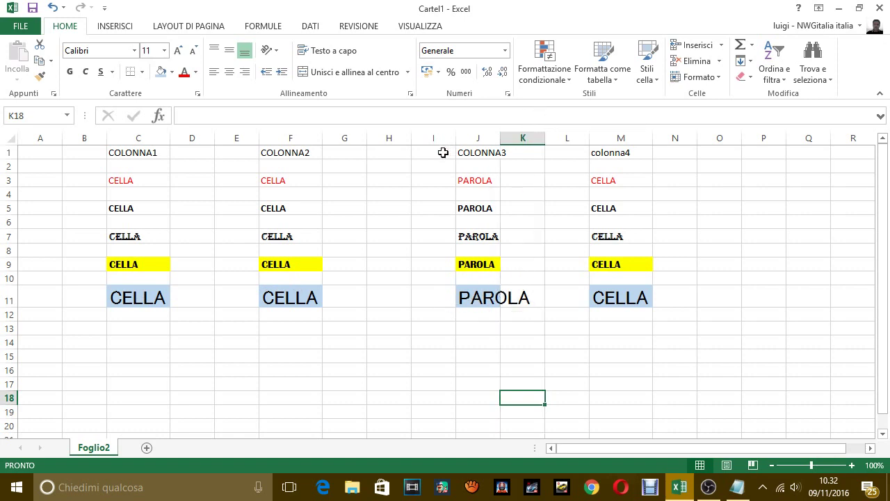
{"action": "double_click", "coordinate": [501, 137]}
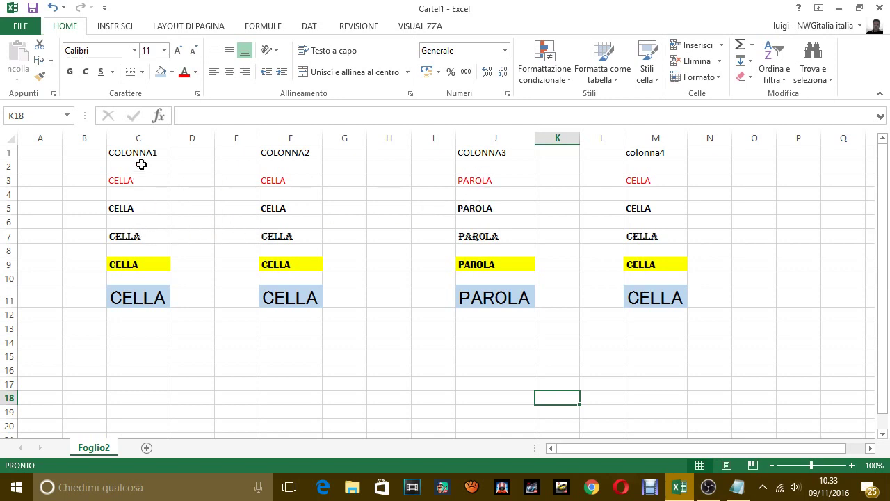
{"action": "left_click", "coordinate": [737, 487]}
Replace the note with 'bene, ora facciamo la stessa cosa con il comando copia formato. che è questo, dove ho messo il mouse.'
{"action": "key", "text": "ctrl+a"}
{"action": "key", "text": "BackSpace"}
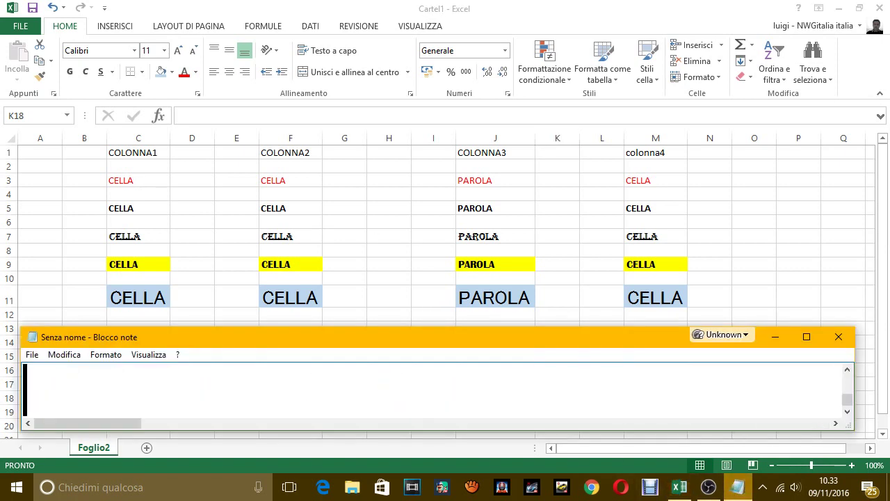
{"action": "type", "text": "bene"}
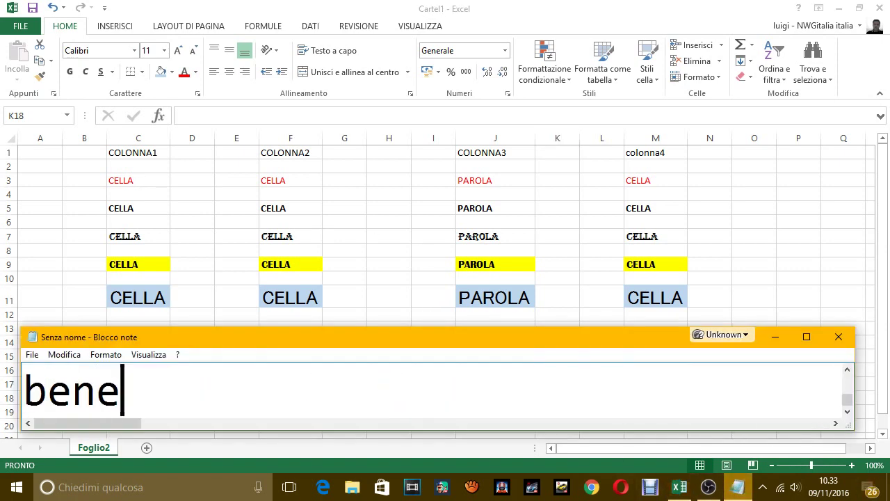
{"action": "type", "text": ", ora "}
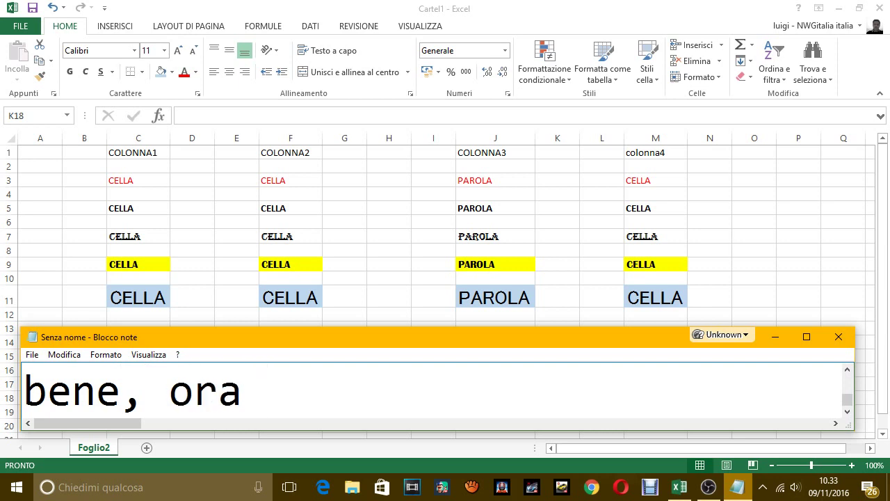
{"action": "type", "text": "fac"}
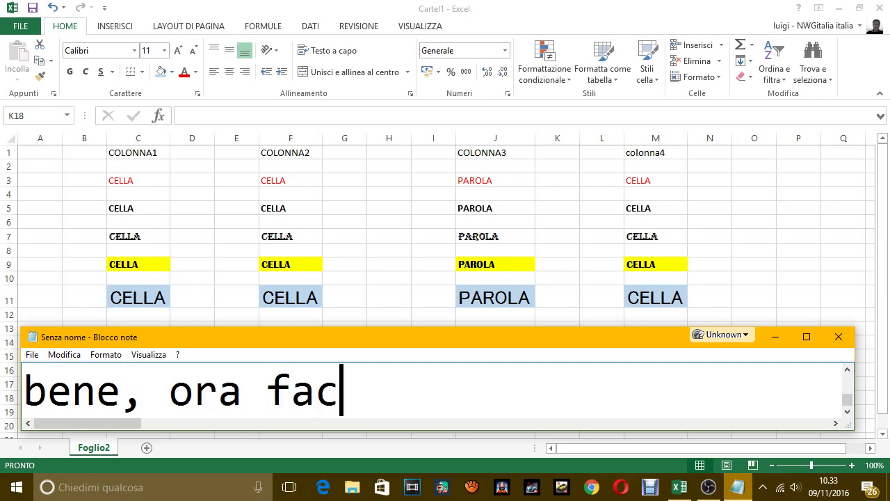
{"action": "type", "text": "ci"}
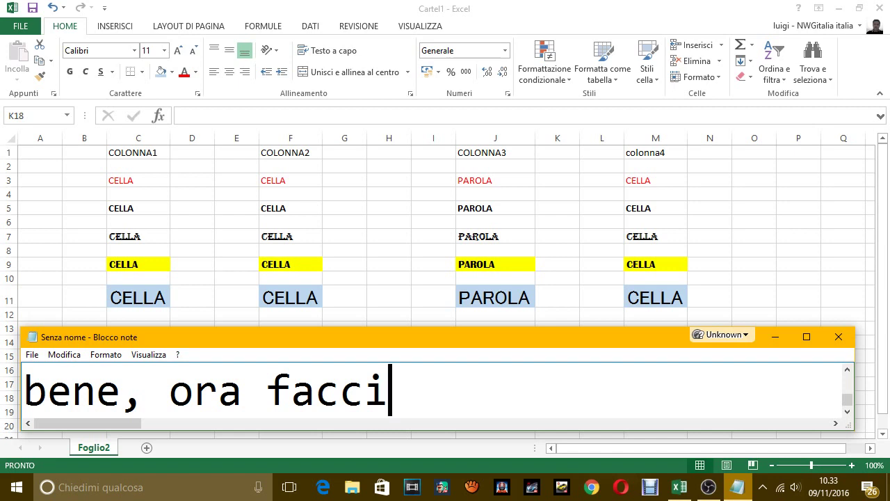
{"action": "type", "text": "amo la stessa"}
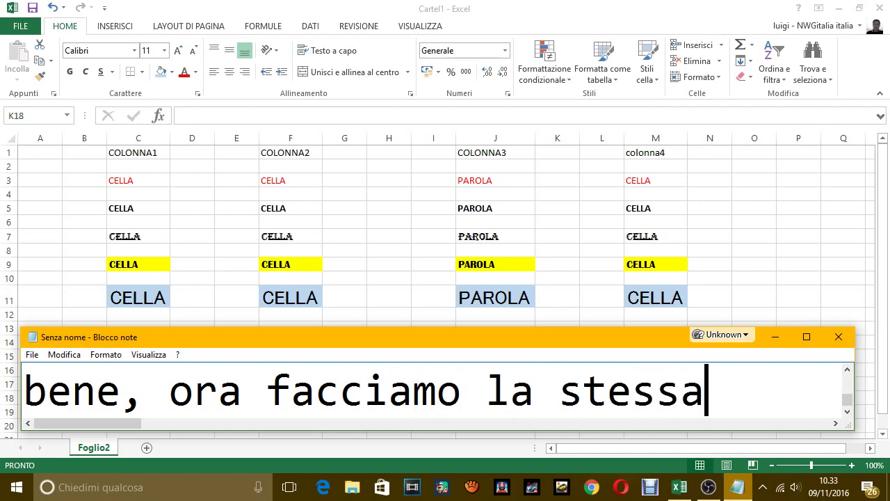
{"action": "type", "text": " cosa co"}
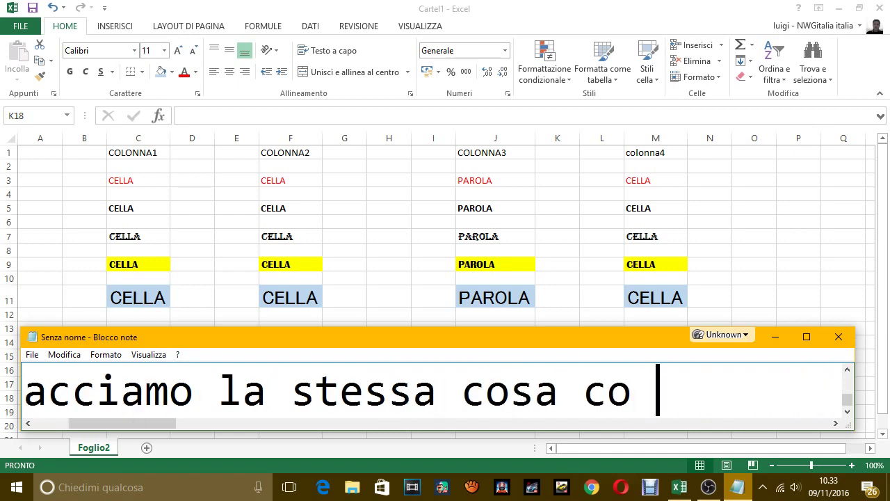
{"action": "key", "text": "BackSpace"}
{"action": "type", "text": "n i com"}
{"action": "key", "text": "BackSpace"}
{"action": "key", "text": "BackSpace"}
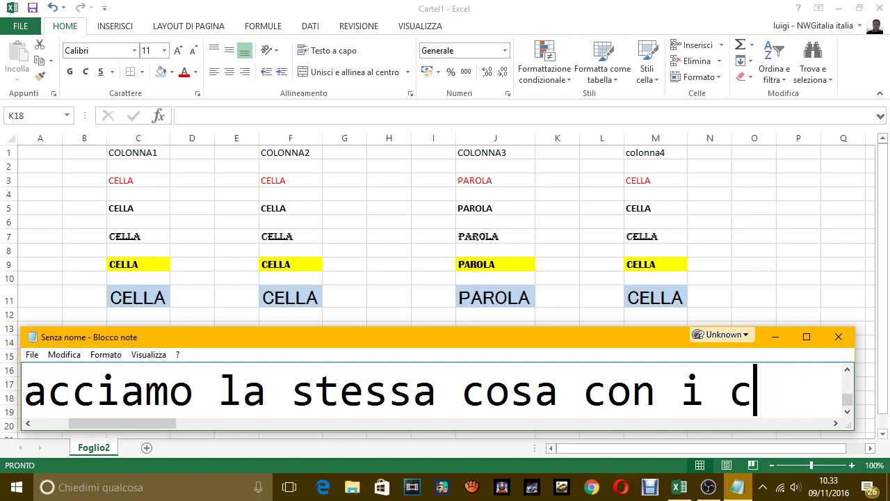
{"action": "key", "text": "BackSpace"}
{"action": "key", "text": "BackSpace"}
{"action": "key", "text": "BackSpace"}
{"action": "type", "text": "il comp"}
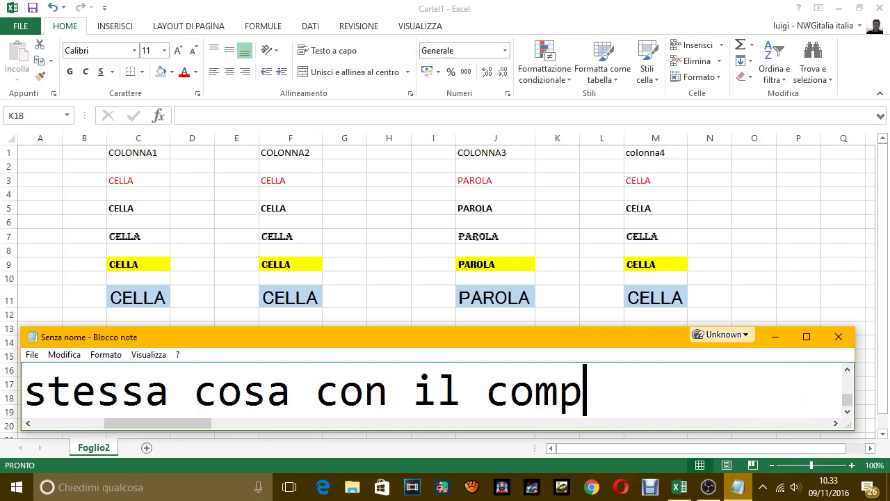
{"action": "key", "text": "BackSpace"}
{"action": "type", "text": "ando co"}
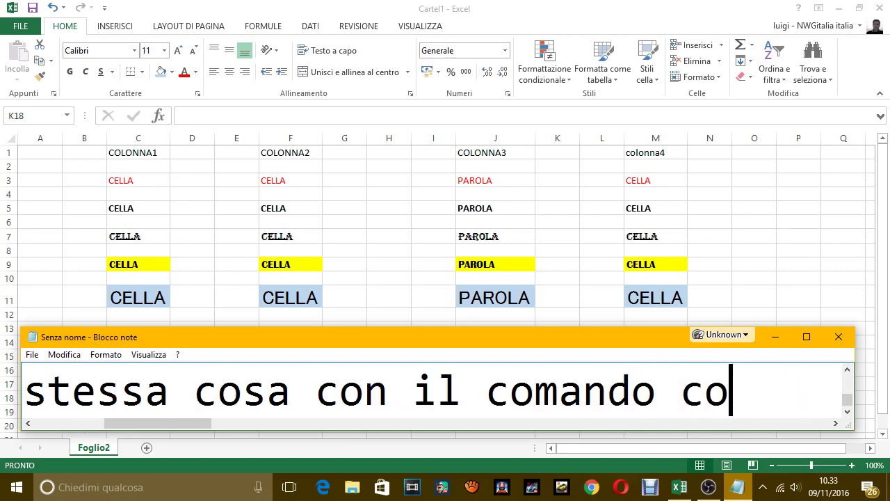
{"action": "type", "text": "i"}
{"action": "key", "text": "BackSpace"}
{"action": "type", "text": "pia forma"}
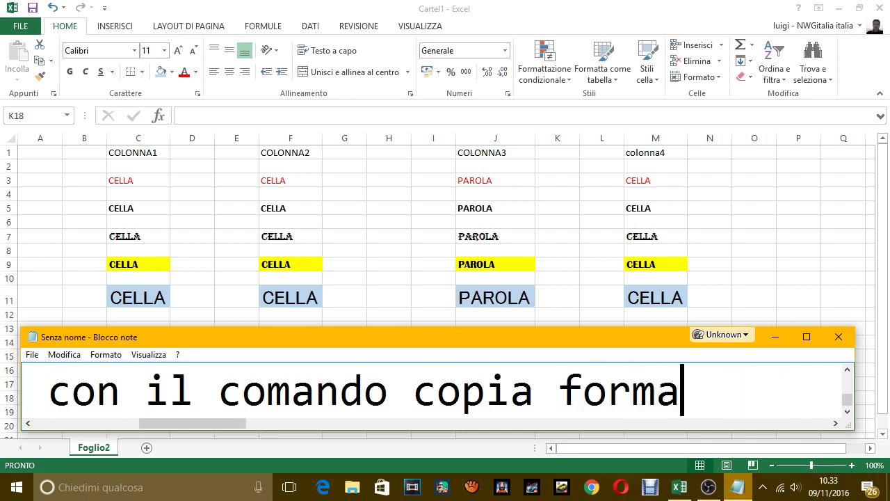
{"action": "type", "text": "to"}
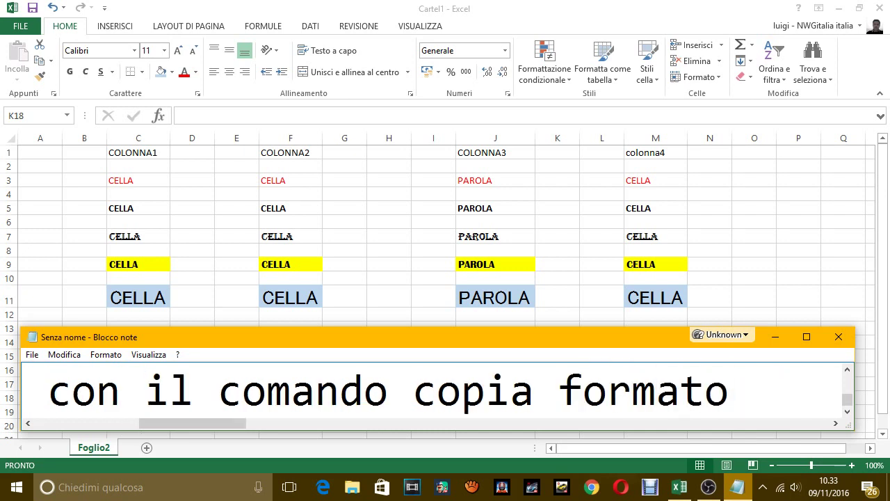
{"action": "type", "text": "."}
{"action": "type", "text": " che è ques"}
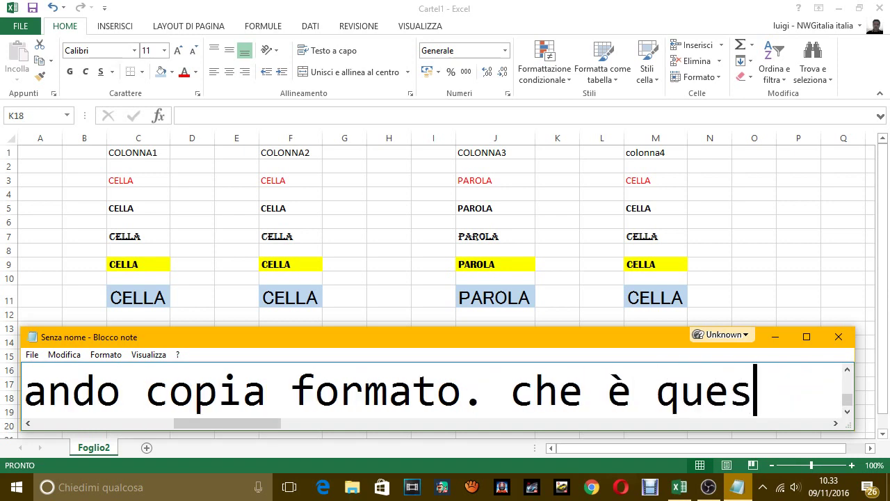
{"action": "type", "text": "to"}
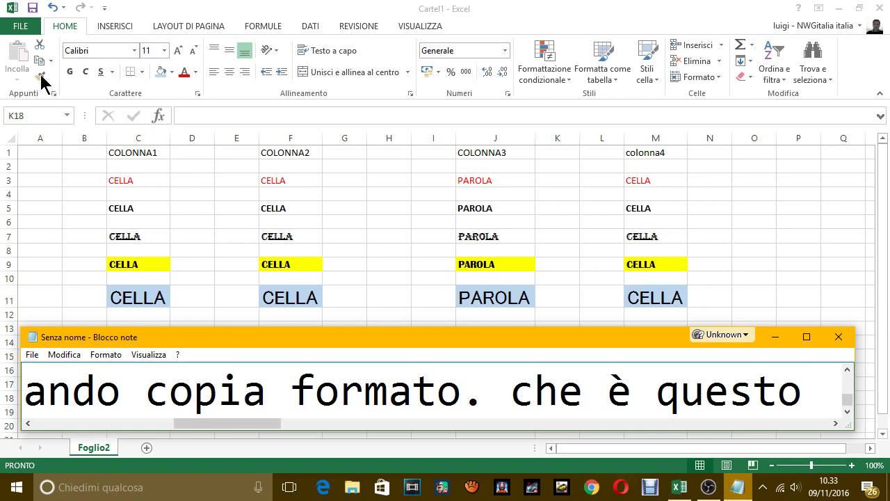
{"action": "type", "text": ", dove h"}
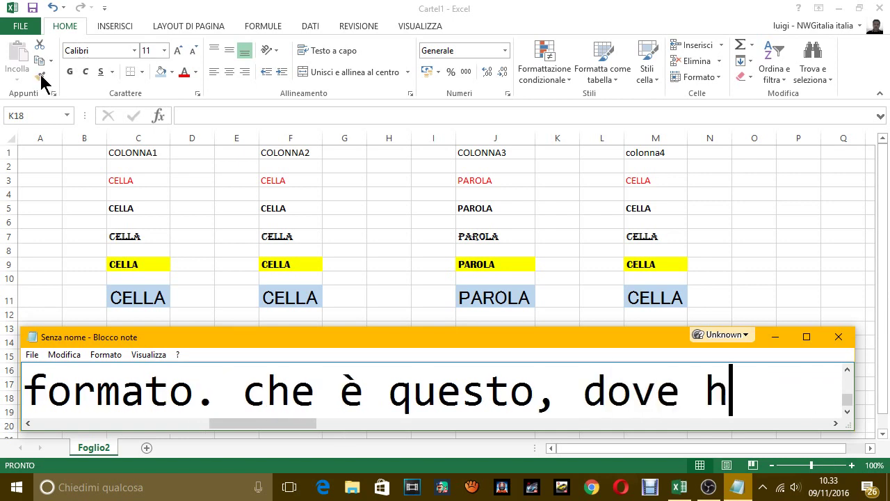
{"action": "type", "text": "o messo il sou"}
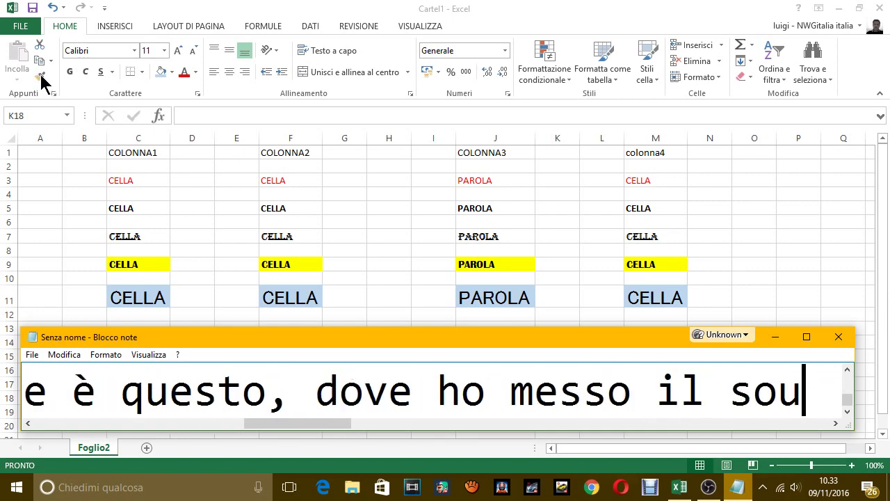
{"action": "key", "text": "BackSpace"}
{"action": "key", "text": "BackSpace"}
{"action": "key", "text": "BackSpace"}
{"action": "type", "text": "mouse"}
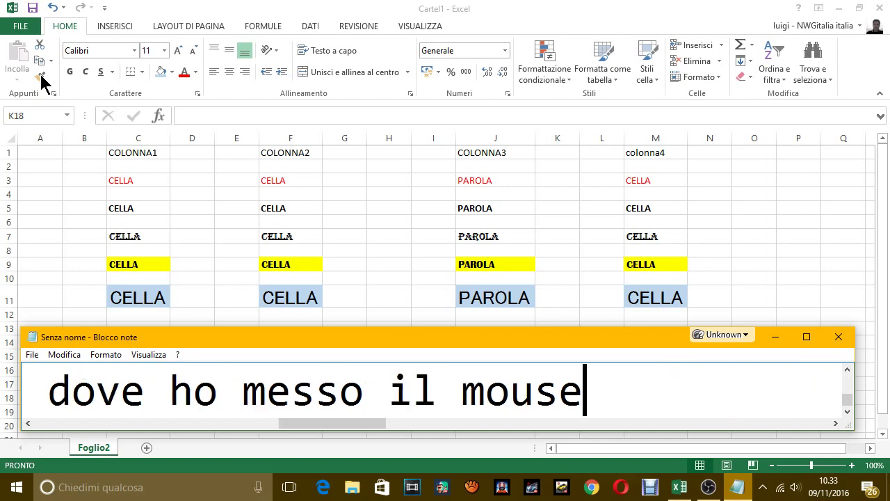
{"action": "type", "text": "."}
On a new line add 'ebbene, qeullo copia solo il formato della cella, non il valore, proprio come prima'
{"action": "key", "text": "Return"}
{"action": "type", "text": "ebbene "}
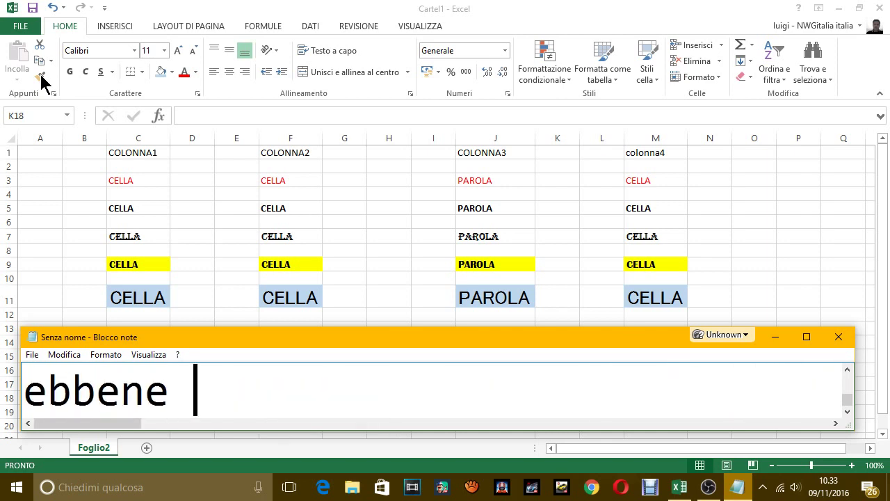
{"action": "type", "text": ", qeullo co"}
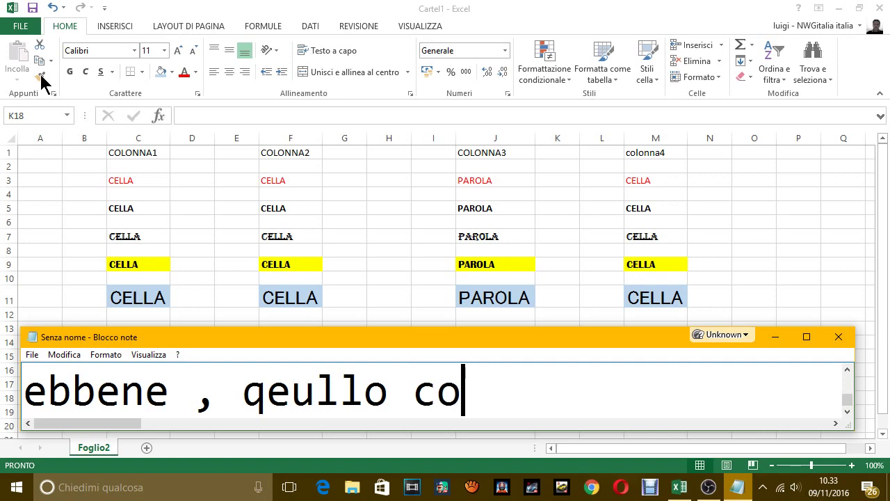
{"action": "type", "text": "pia solo il "}
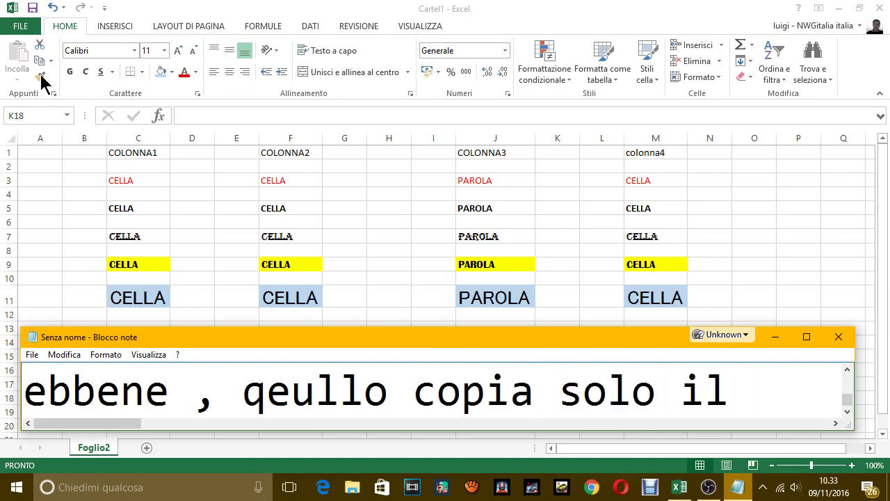
{"action": "type", "text": "val"}
{"action": "key", "text": "BackSpace"}
{"action": "key", "text": "BackSpace"}
{"action": "type", "text": "for"}
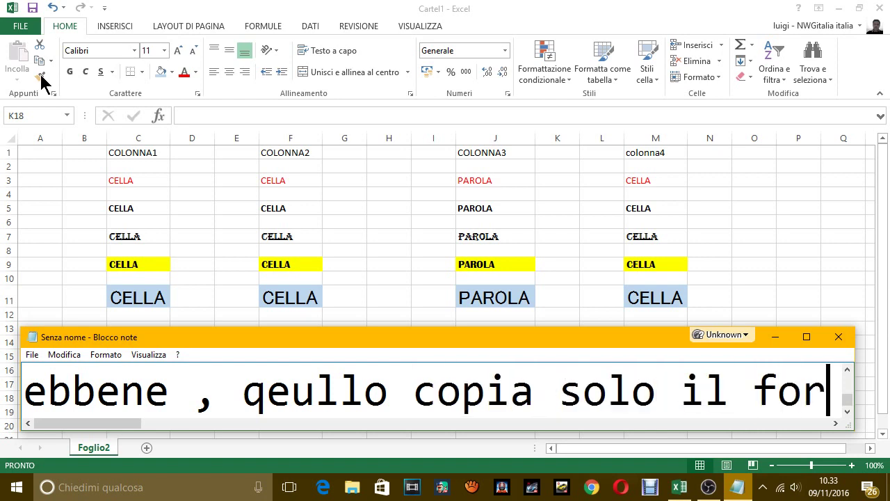
{"action": "type", "text": "mato della cell"}
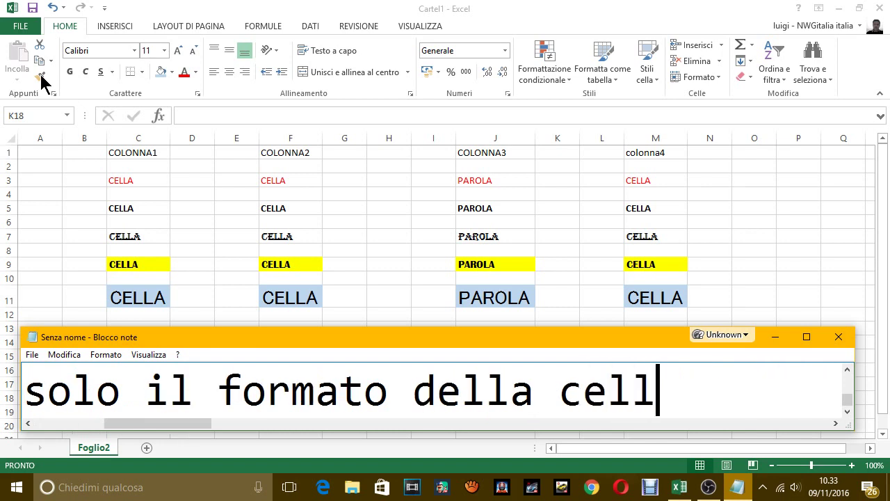
{"action": "type", "text": "a, non il valo"}
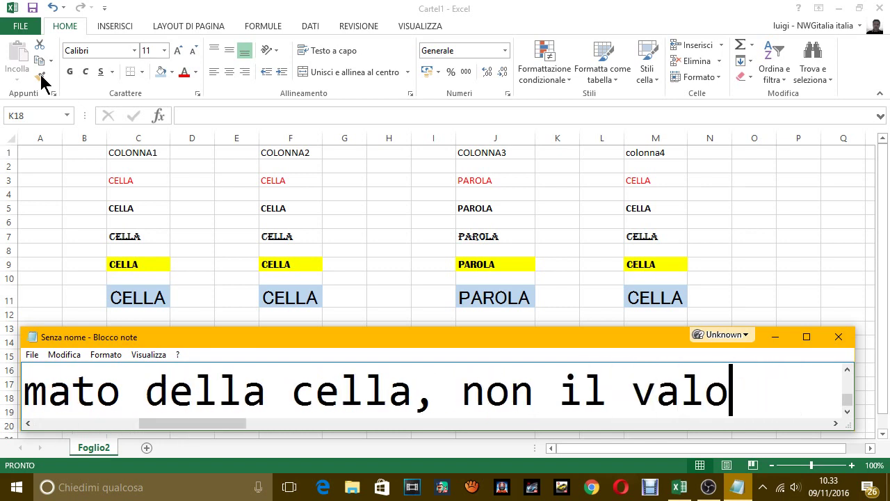
{"action": "type", "text": "re, prop"}
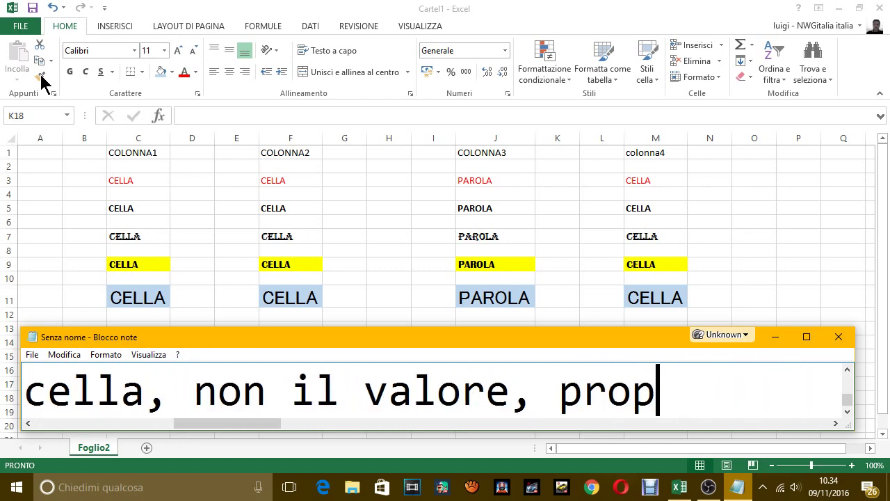
{"action": "type", "text": "rio come pri"}
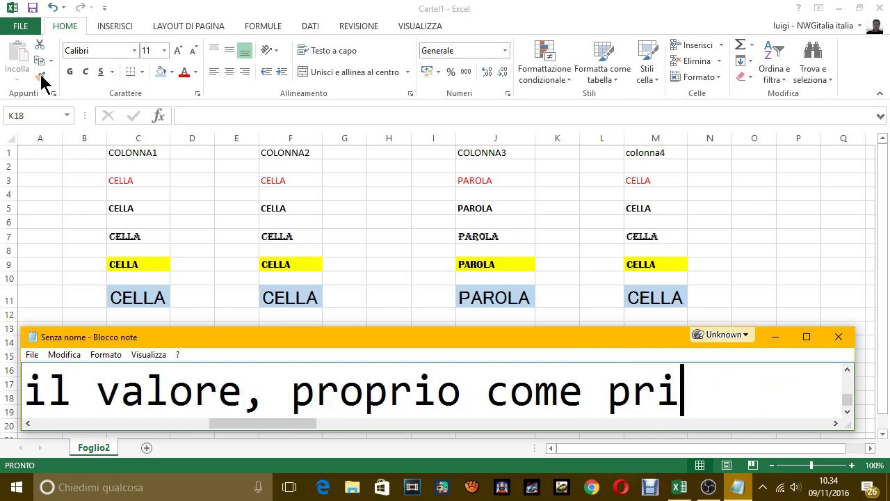
{"action": "type", "text": "ma"}
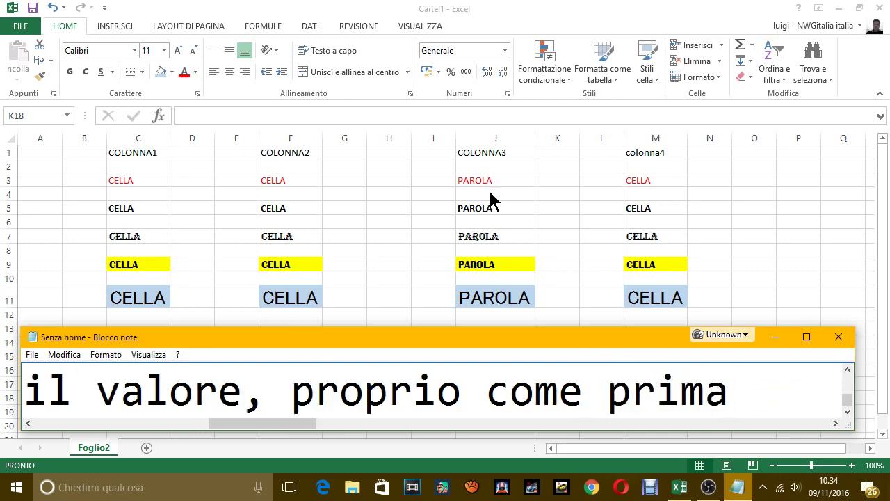
Enter 'nuvole' in O2, O4, O6, O8 and O10, skipping the rows between
{"action": "key", "text": "alt+Tab"}
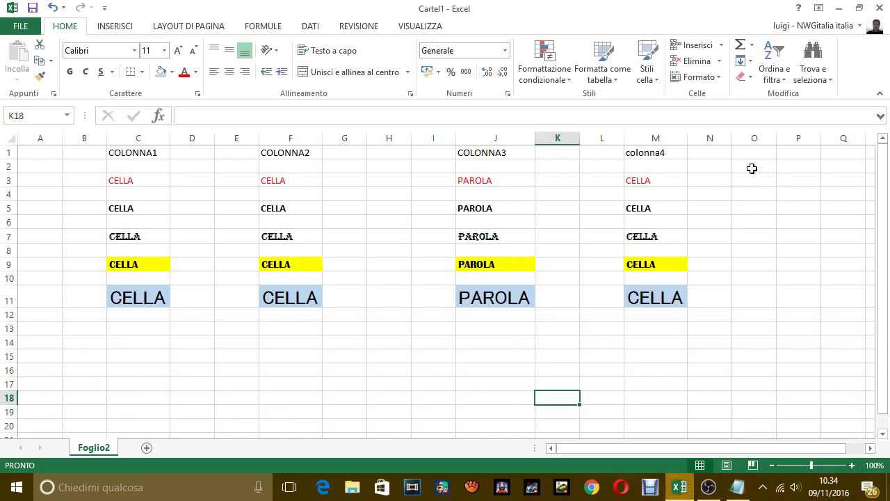
{"action": "left_click", "coordinate": [756, 166]}
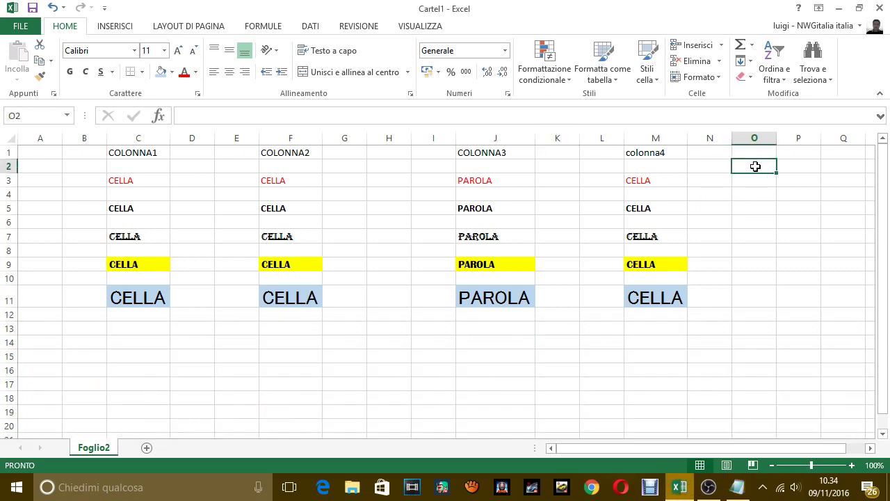
{"action": "type", "text": "nuvole"}
{"action": "key", "text": "Return"}
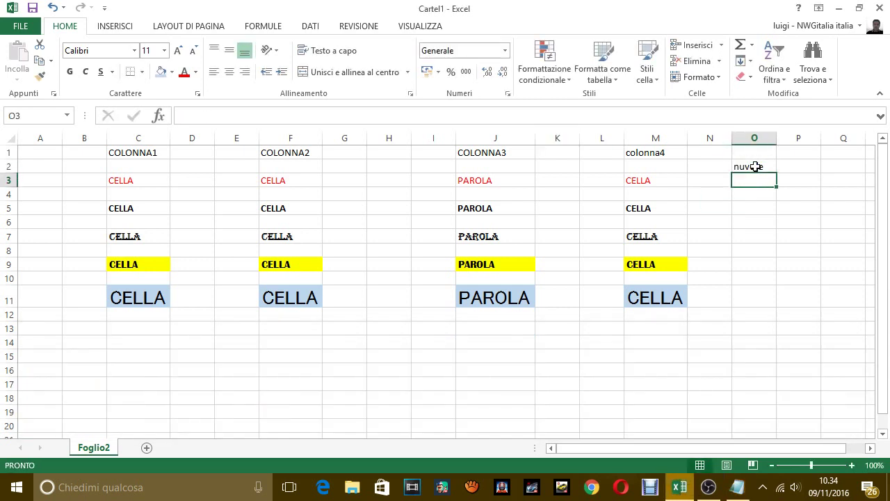
{"action": "key", "text": "Return"}
{"action": "type", "text": "nuvo"}
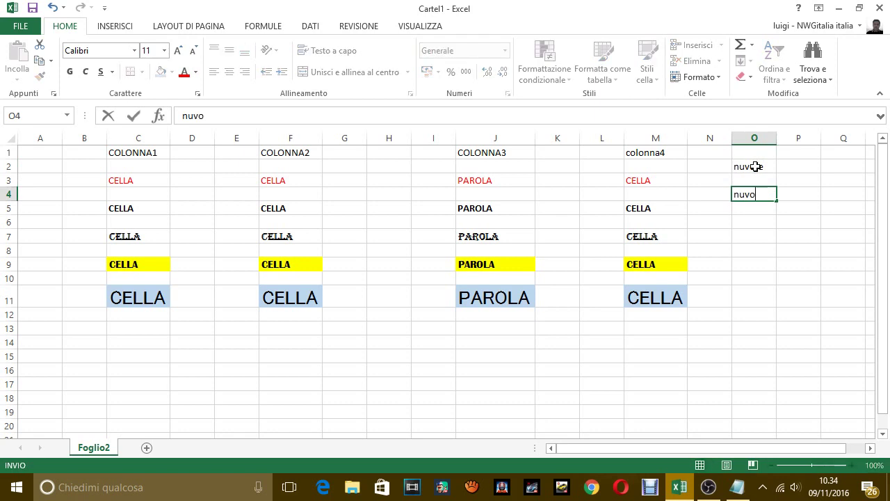
{"action": "key", "text": "Return"}
{"action": "key", "text": "Return"}
{"action": "type", "text": "nuvole"}
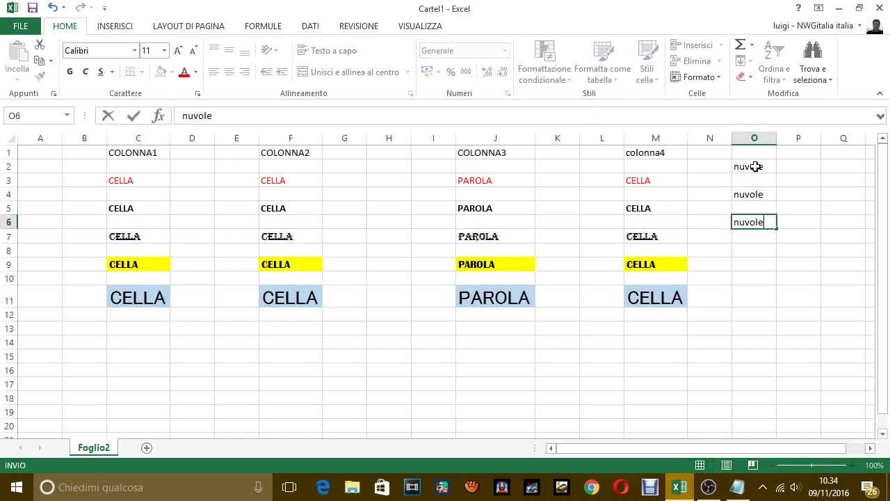
{"action": "key", "text": "Return"}
{"action": "type", "text": "n"}
{"action": "key", "text": "BackSpace"}
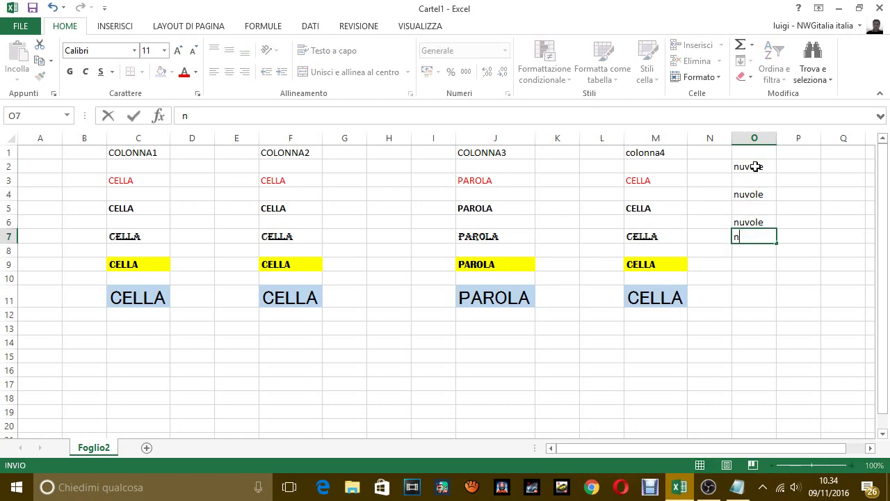
{"action": "key", "text": "BackSpace"}
{"action": "key", "text": "Return"}
{"action": "type", "text": "nv"}
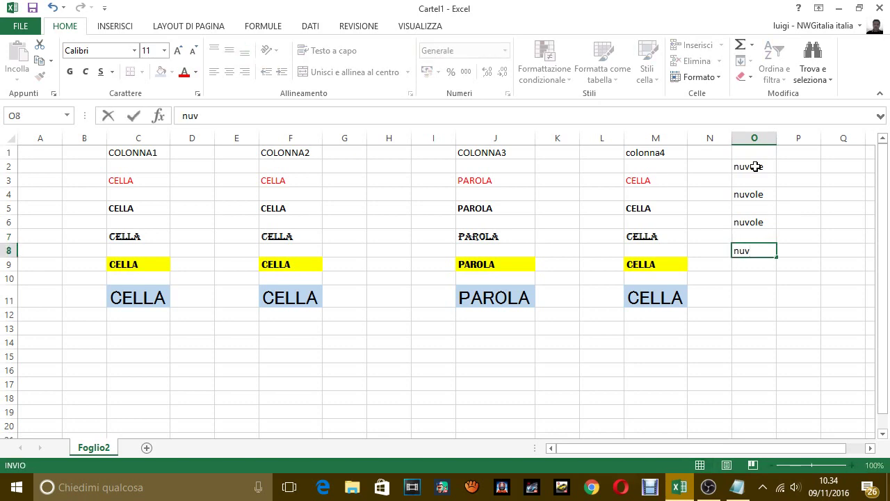
{"action": "key", "text": "Return"}
{"action": "key", "text": "Return"}
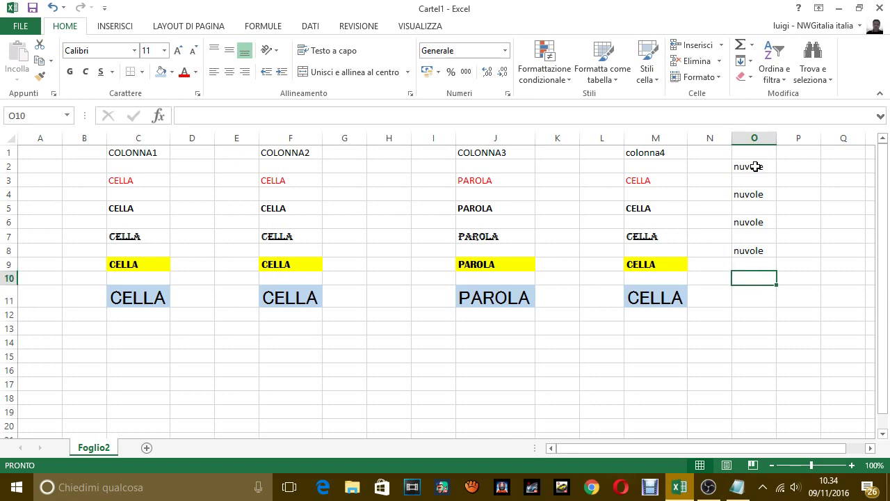
{"action": "type", "text": "nuvole"}
{"action": "key", "text": "Return"}
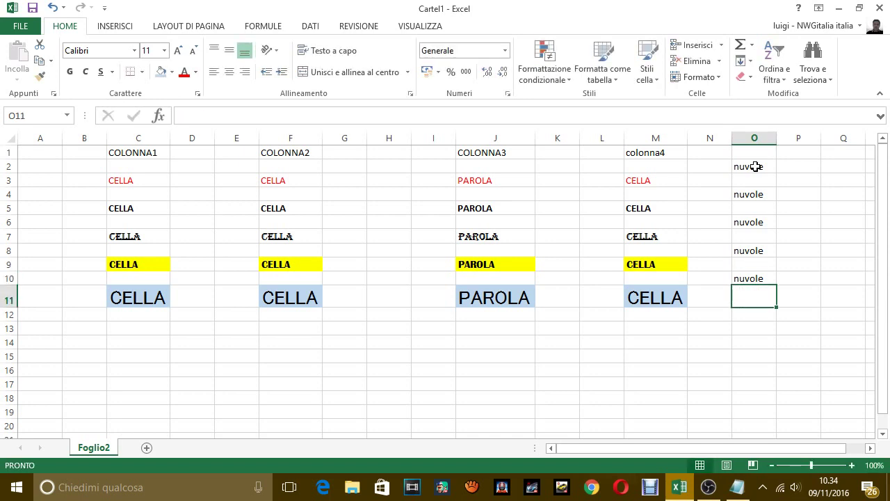
Format Painter C3, C5 and C7 onto O2, O4 and O6 (red, bold, Algerian)
{"action": "left_click", "coordinate": [156, 181]}
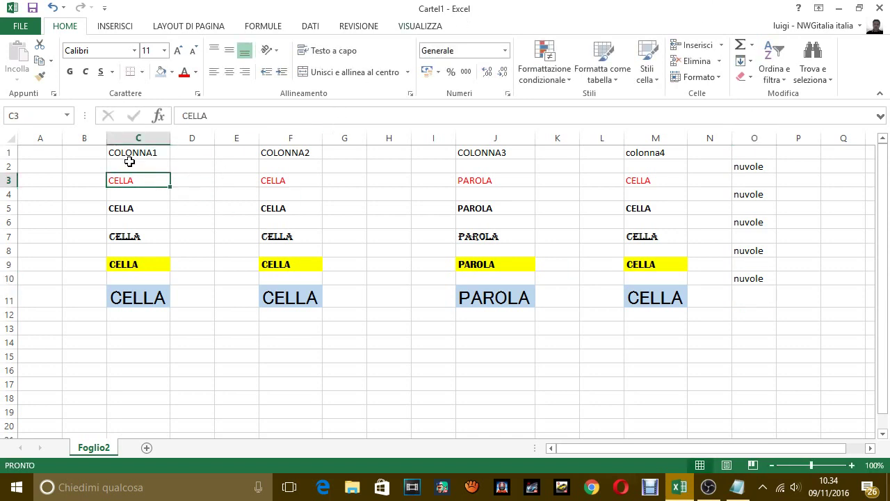
{"action": "left_click", "coordinate": [39, 73]}
{"action": "left_click", "coordinate": [758, 165]}
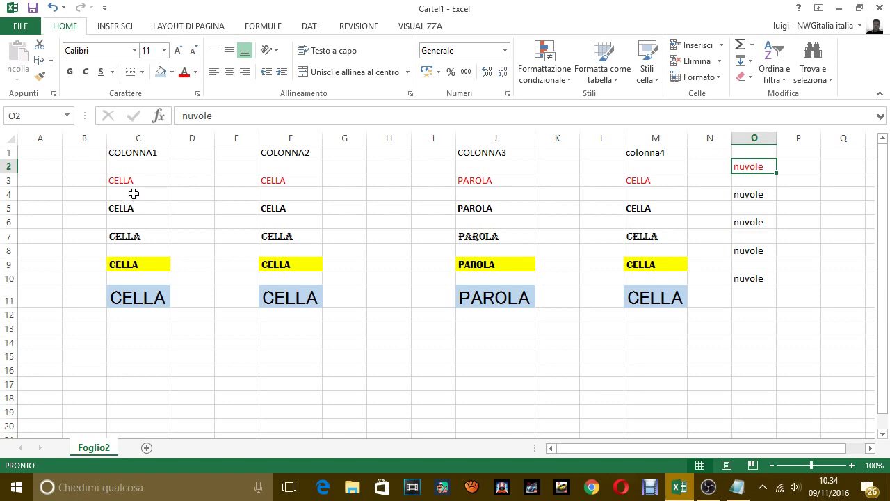
{"action": "left_click", "coordinate": [135, 209]}
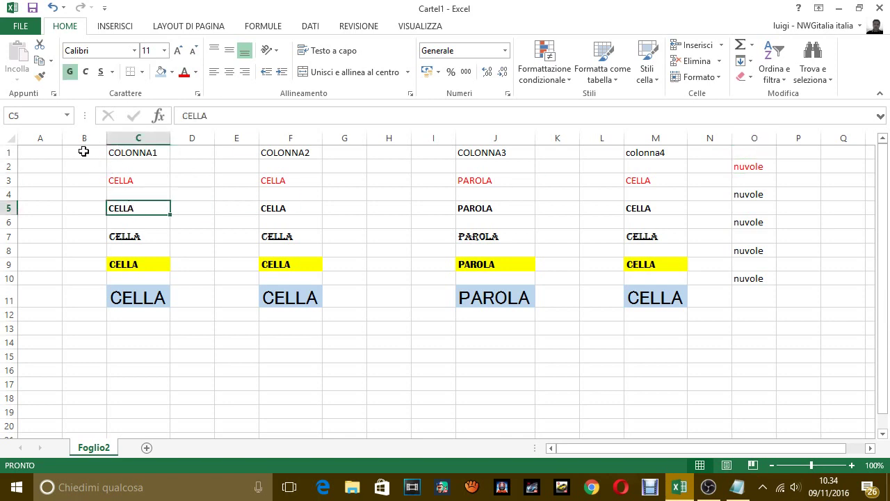
{"action": "left_click", "coordinate": [40, 75]}
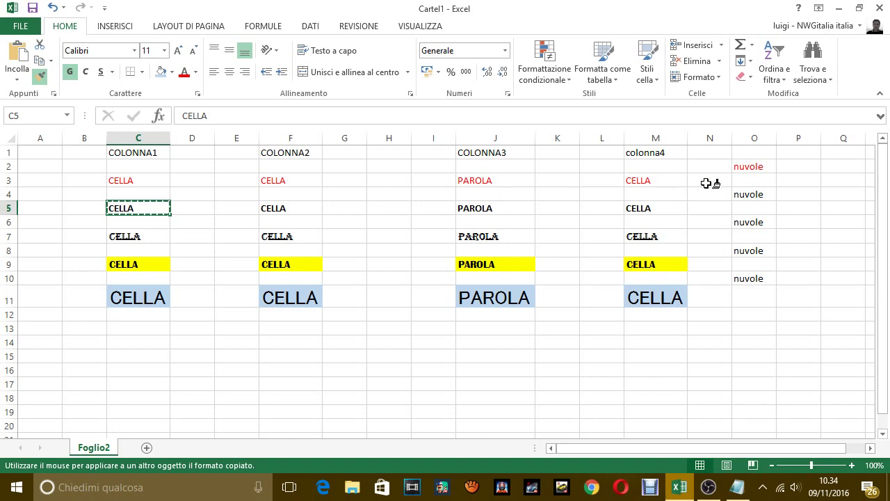
{"action": "left_click", "coordinate": [746, 194]}
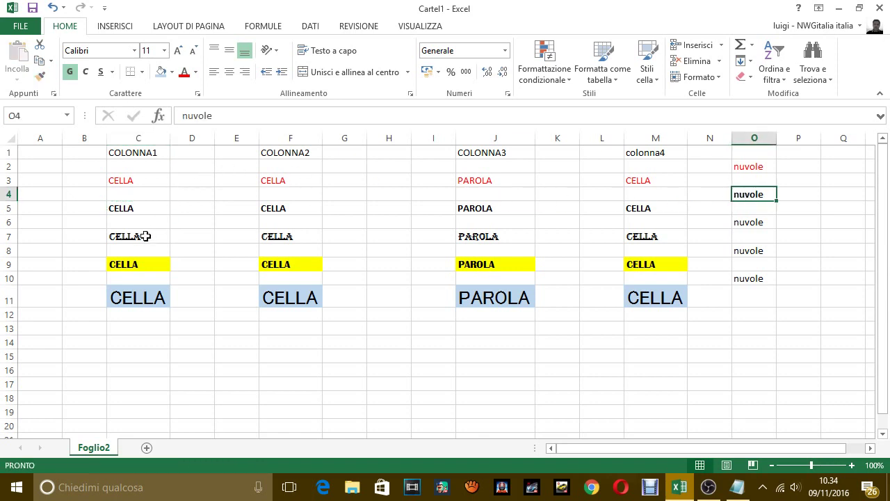
{"action": "left_click", "coordinate": [146, 236]}
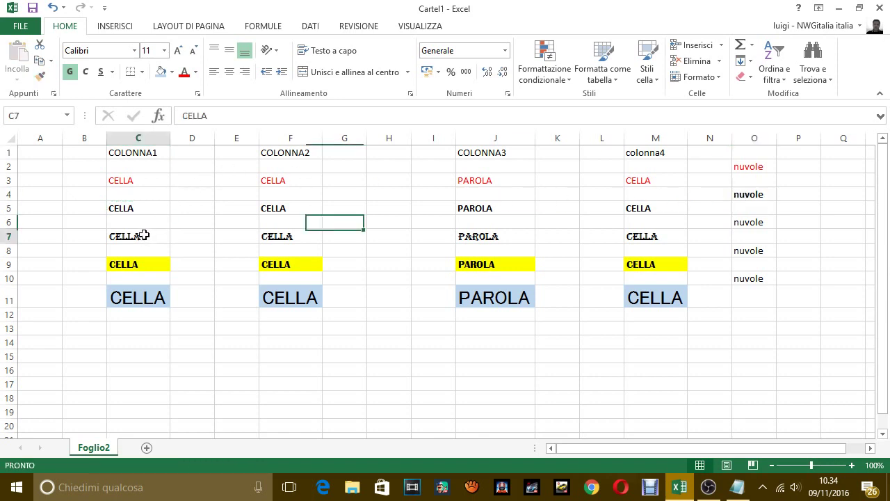
{"action": "left_click", "coordinate": [40, 75]}
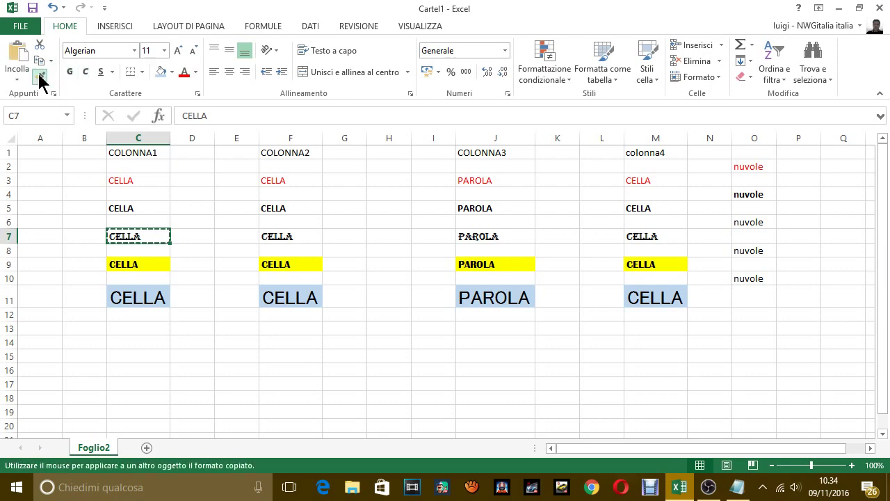
{"action": "left_click", "coordinate": [754, 223]}
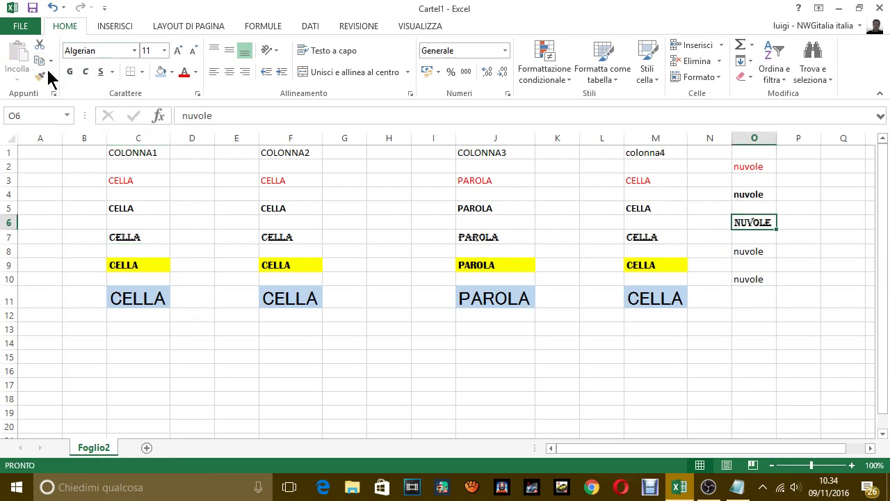
Format Painter C9 and C11 onto O8 and O10, then autofit column O
{"action": "left_click", "coordinate": [130, 267]}
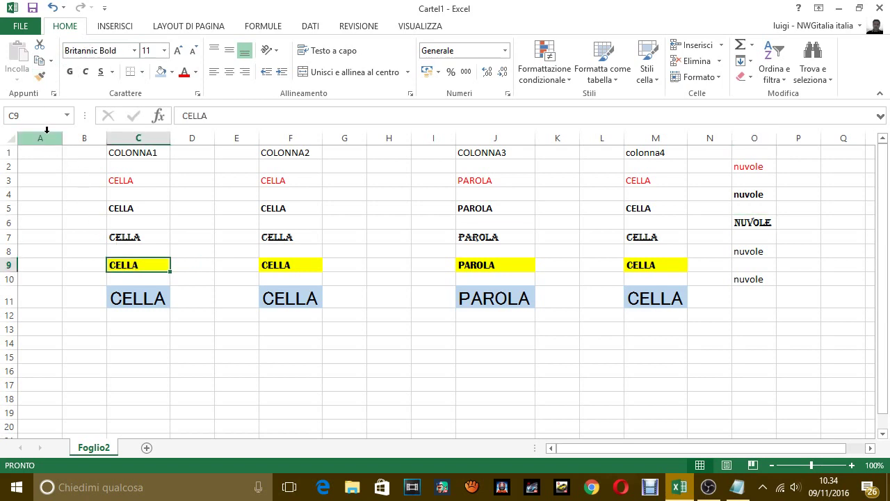
{"action": "left_click", "coordinate": [40, 75]}
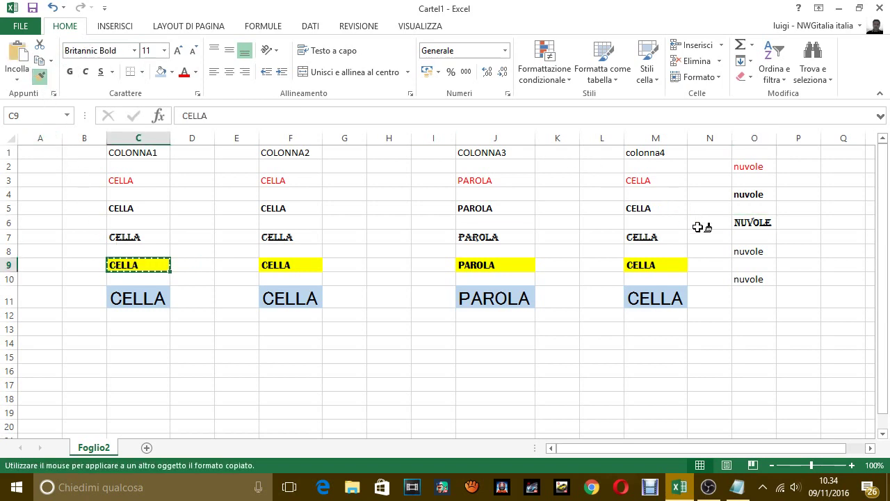
{"action": "left_click", "coordinate": [754, 252]}
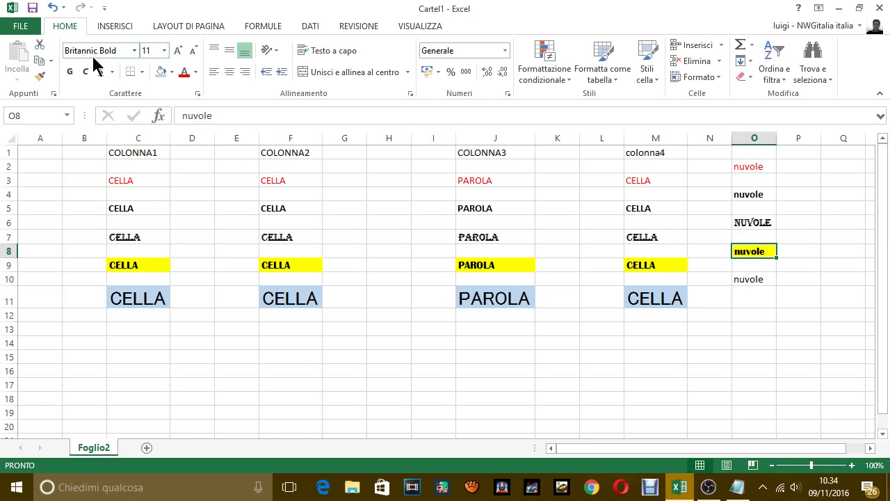
{"action": "left_click", "coordinate": [153, 297]}
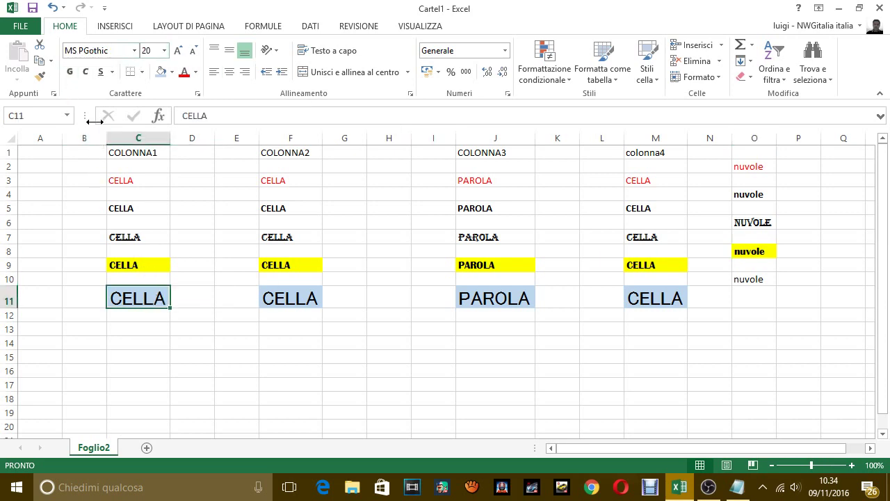
{"action": "left_click", "coordinate": [39, 75]}
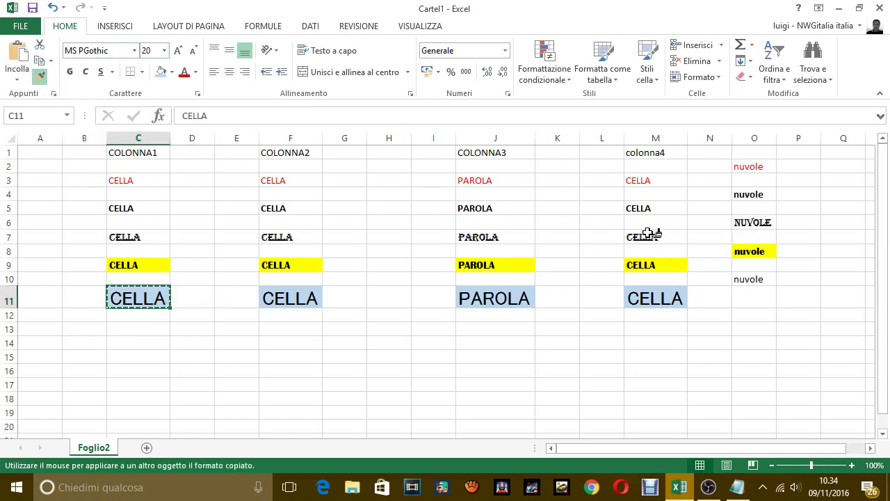
{"action": "left_click", "coordinate": [746, 278]}
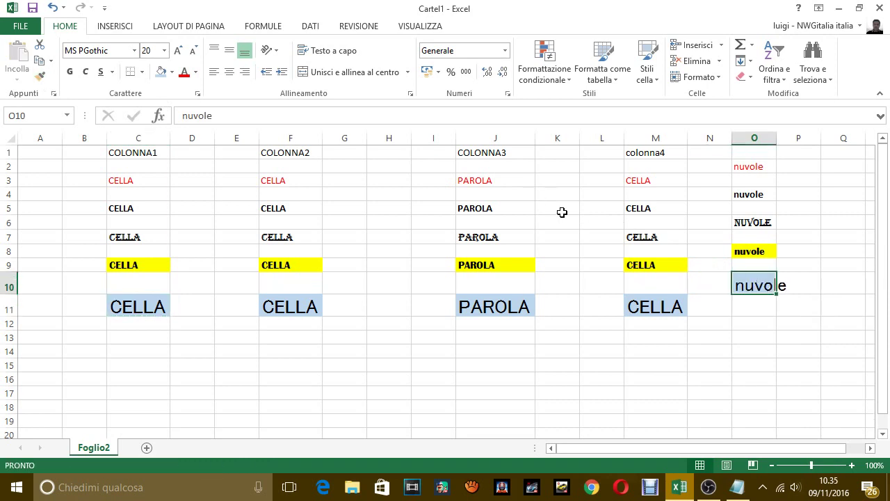
{"action": "double_click", "coordinate": [777, 137]}
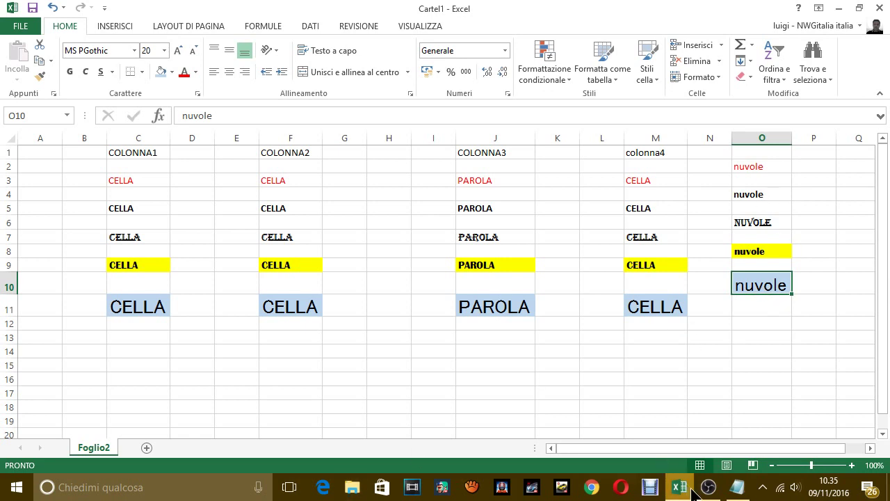
In Notepad, add a period and a new line reading 'come avrai notato la cella di destinazione'
{"action": "left_click", "coordinate": [741, 488]}
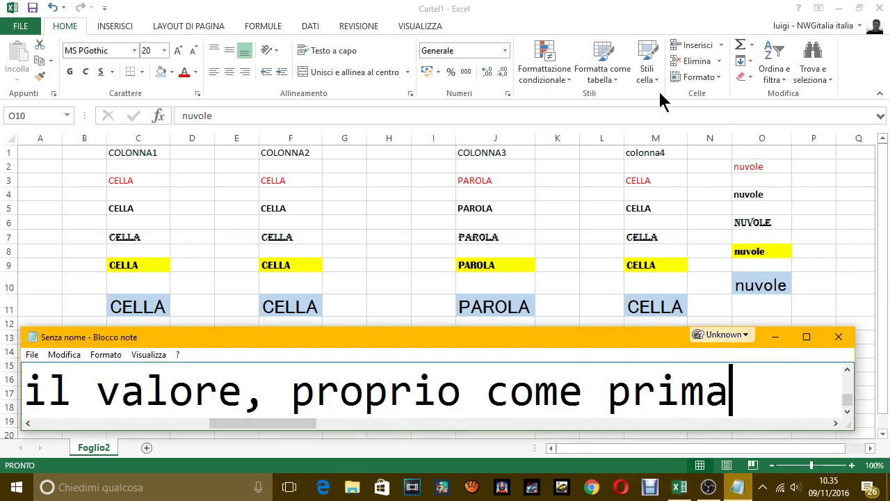
{"action": "type", "text": "."}
{"action": "key", "text": "Return"}
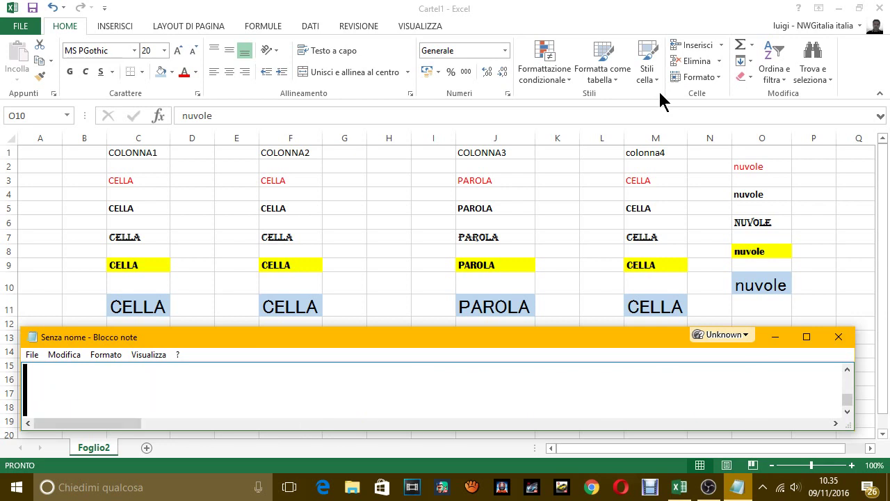
{"action": "type", "text": "come avr"}
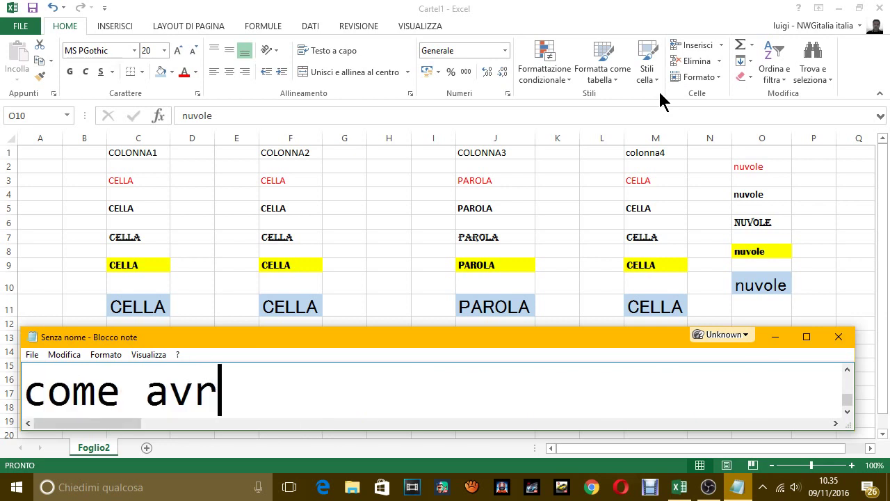
{"action": "type", "text": "ai nota"}
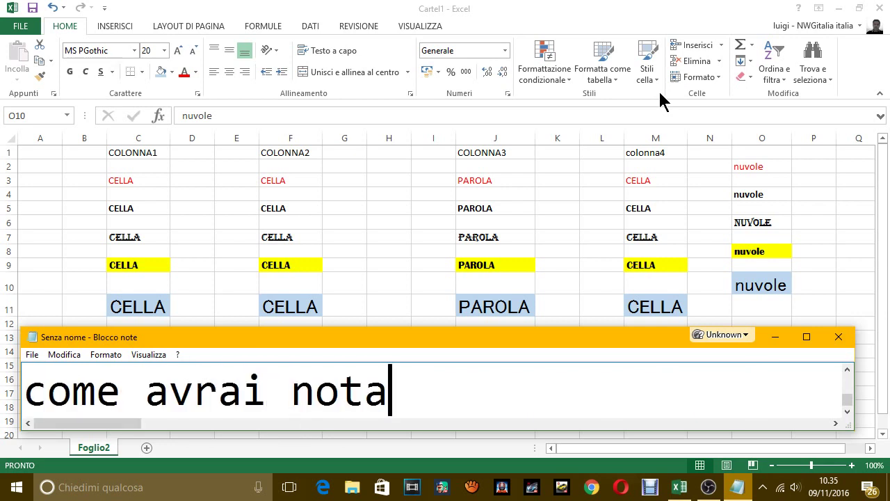
{"action": "type", "text": "l"}
{"action": "key", "text": "BackSpace"}
{"action": "type", "text": "ta"}
{"action": "key", "text": "BackSpace"}
{"action": "type", "text": "o "}
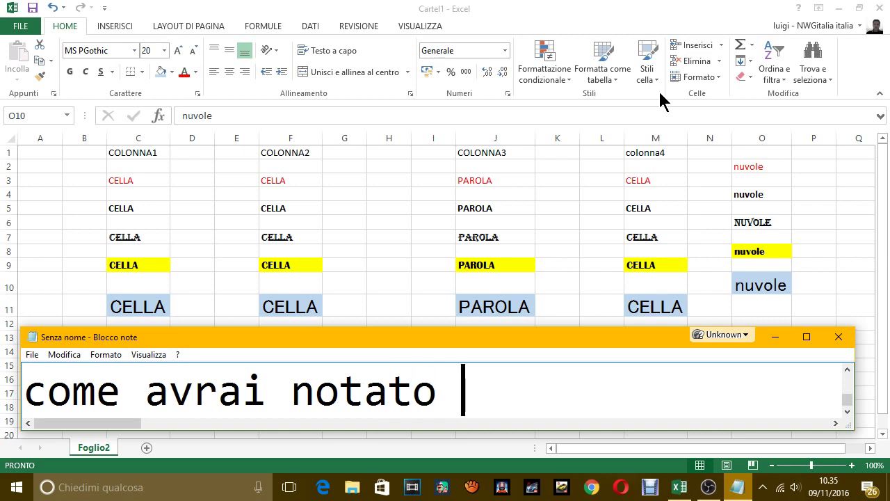
{"action": "type", "text": "la cellae di "}
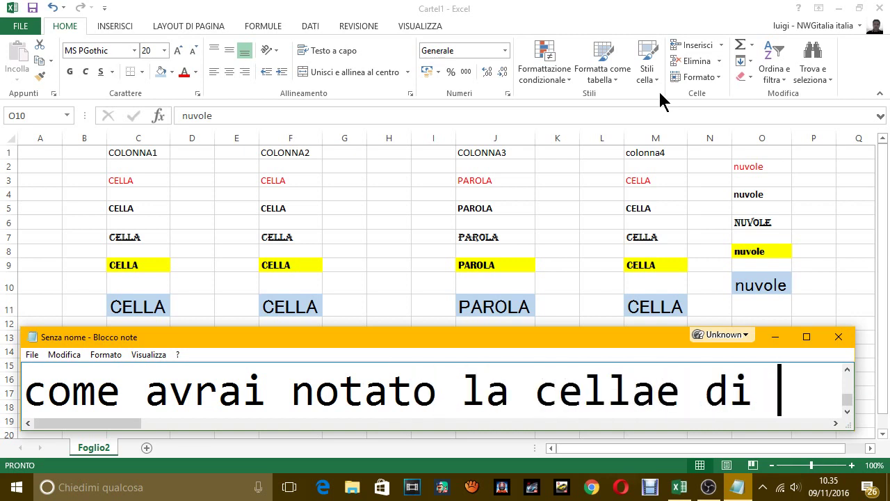
{"action": "type", "text": "destinz"}
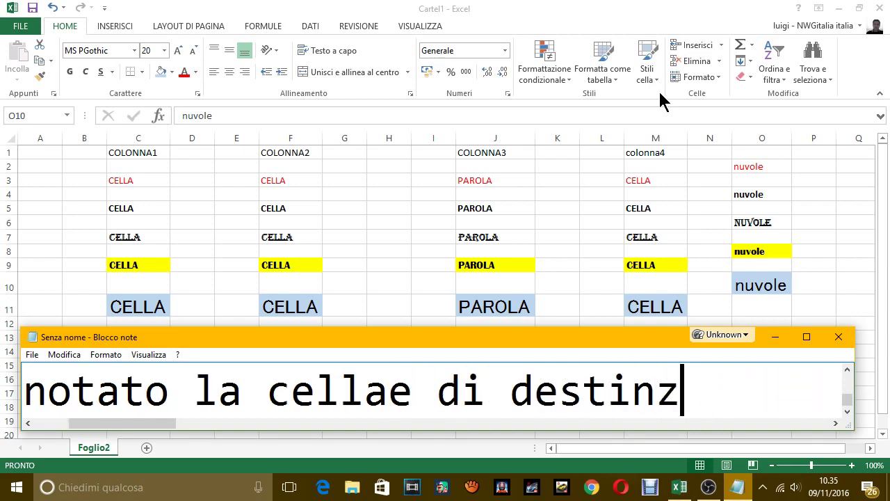
{"action": "type", "text": "aione"}
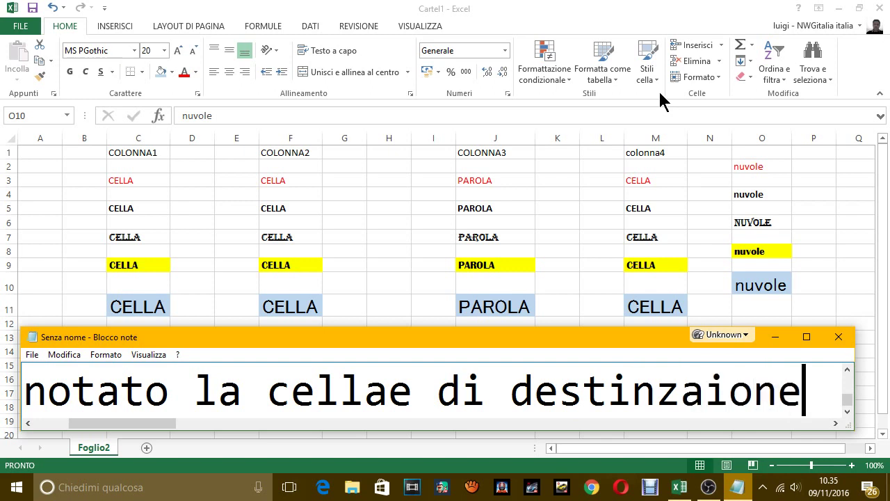
{"action": "key", "text": "BackSpace"}
{"action": "key", "text": "BackSpace"}
{"action": "key", "text": "BackSpace"}
{"action": "key", "text": "BackSpace"}
{"action": "key", "text": "BackSpace"}
{"action": "key", "text": "BackSpace"}
{"action": "type", "text": "azi"}
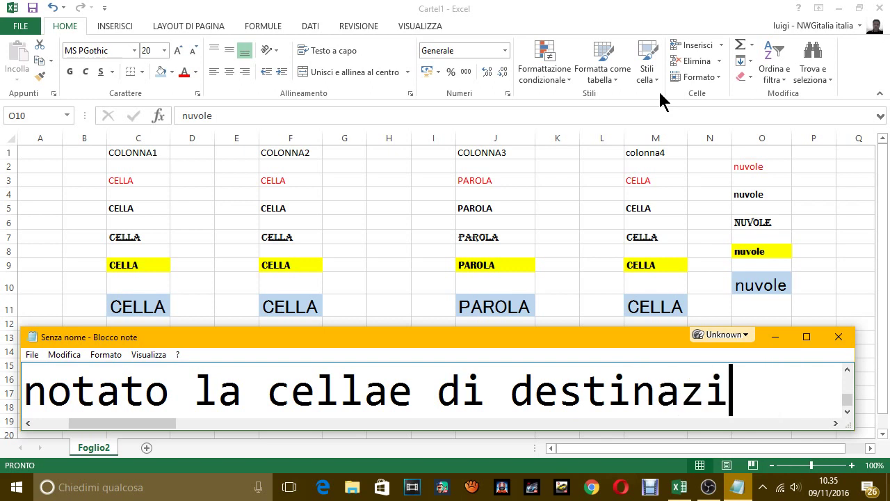
{"action": "type", "text": "one"}
Add 'è rimasto scritto nuvole e non è uscita la scritta cella come nella colonna selezionata. ripeto con l'esempio'
{"action": "key", "text": "Return"}
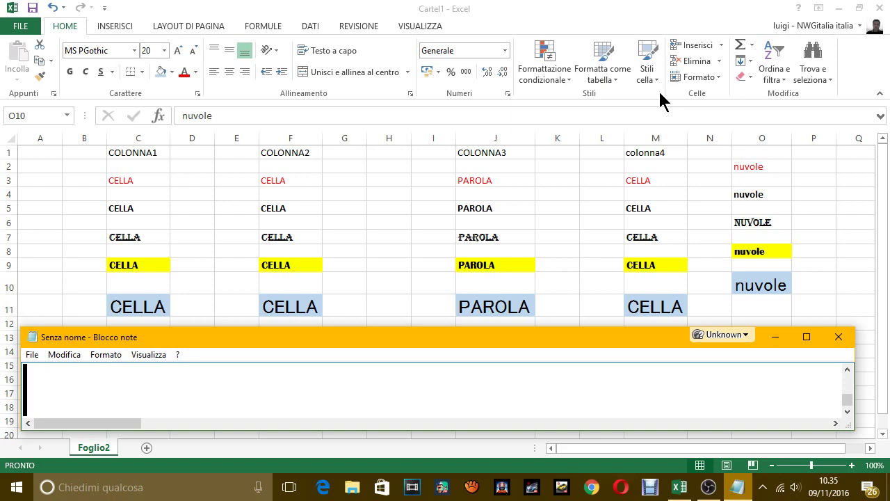
{"action": "type", "text": "è rima"}
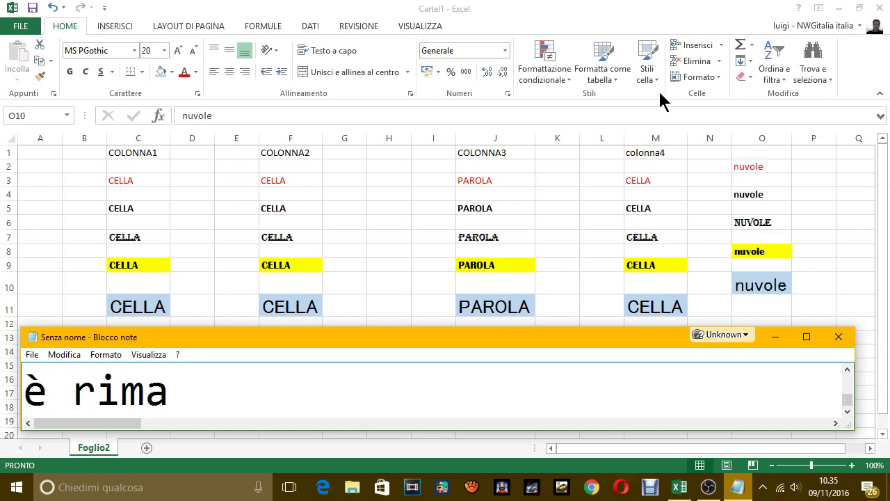
{"action": "type", "text": "sto sc"}
{"action": "key", "text": "BackSpace"}
{"action": "type", "text": "scr"}
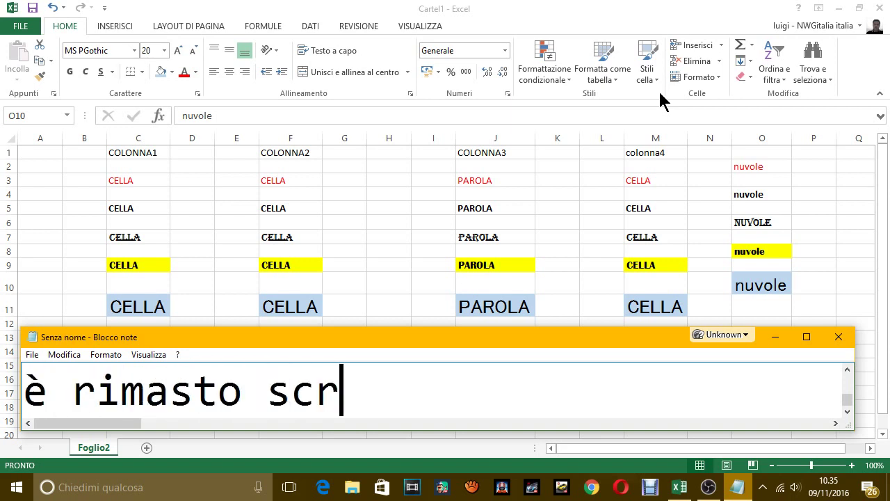
{"action": "type", "text": "itto nuvol"}
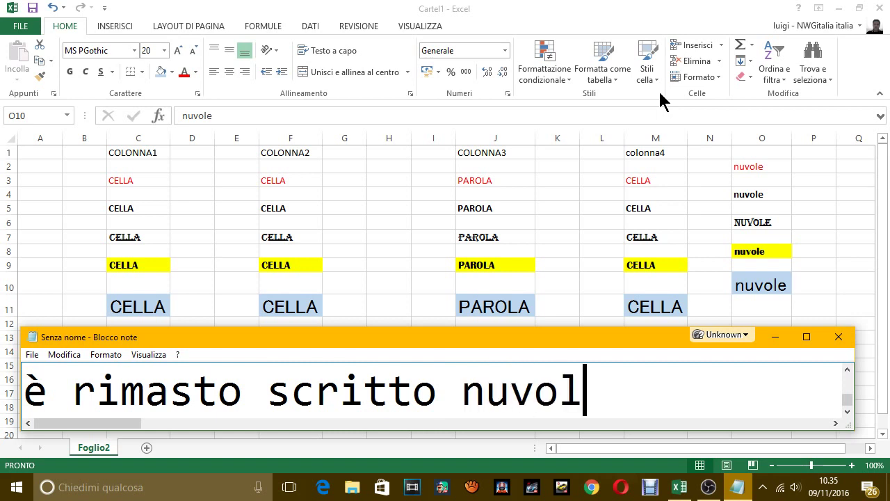
{"action": "type", "text": "e e non "}
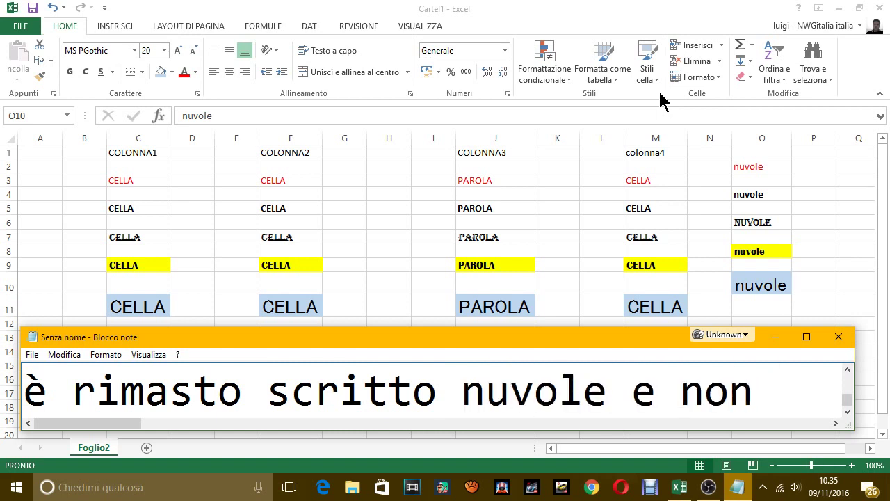
{"action": "type", "text": "è us"}
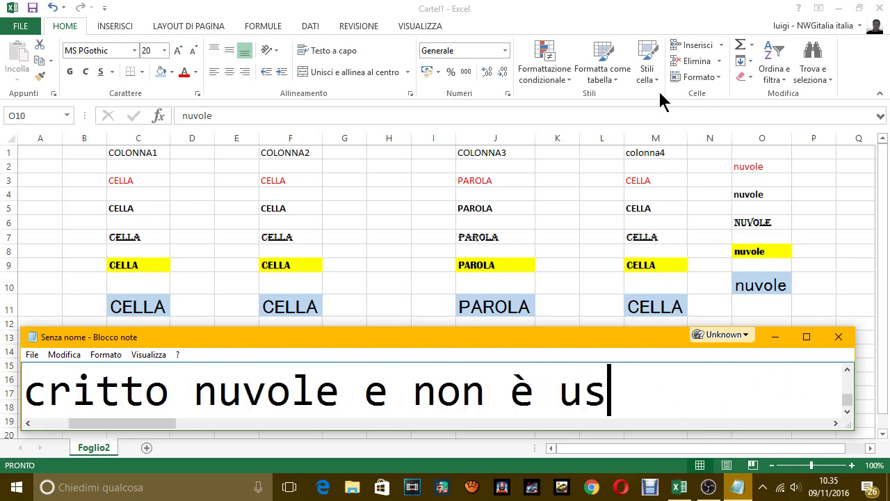
{"action": "type", "text": "cita l"}
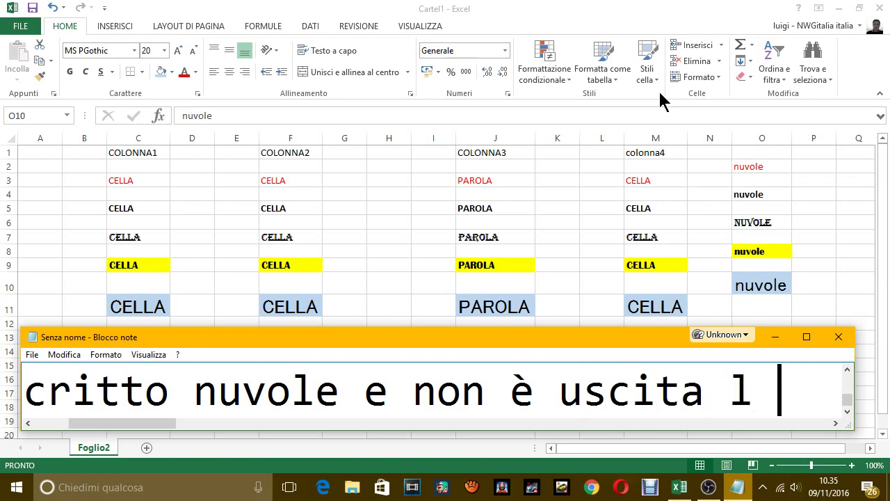
{"action": "type", "text": "a scritta c"}
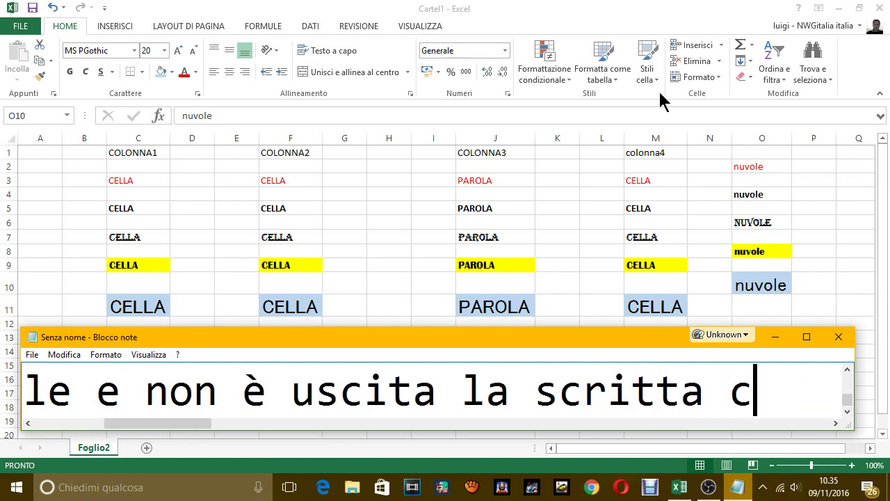
{"action": "type", "text": "ella come "}
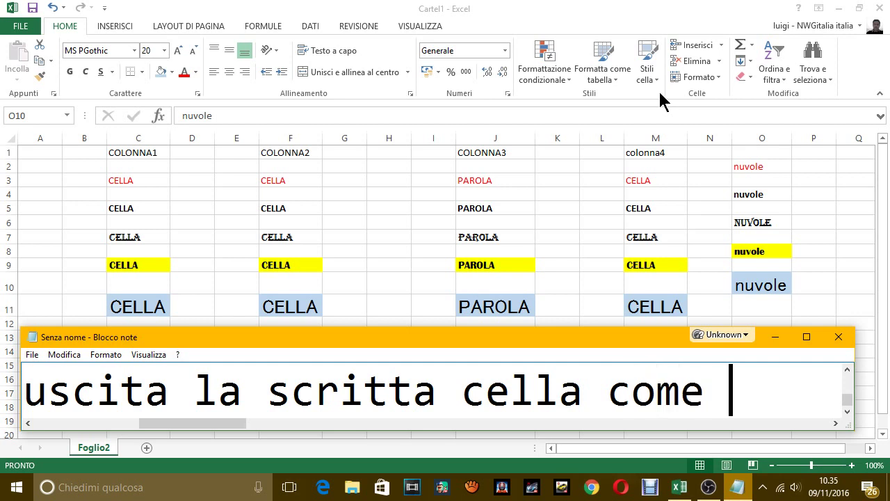
{"action": "type", "text": "nella colonn"}
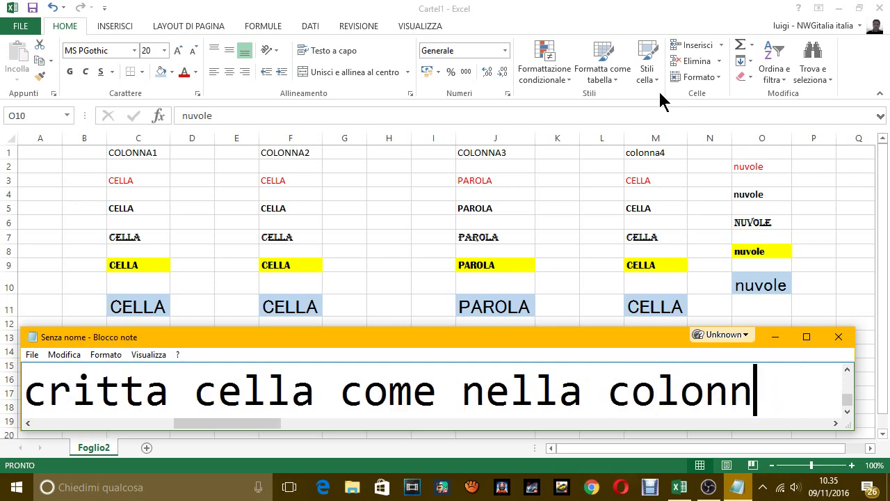
{"action": "type", "text": "a selezio"}
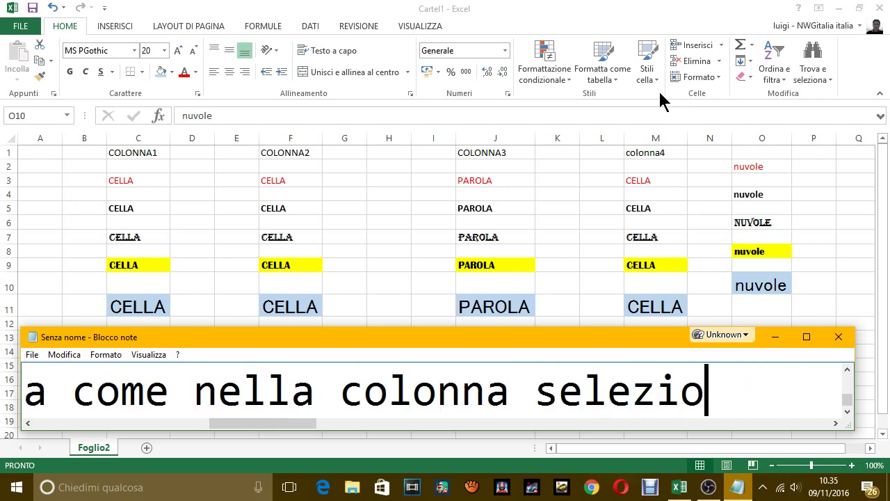
{"action": "type", "text": "na"}
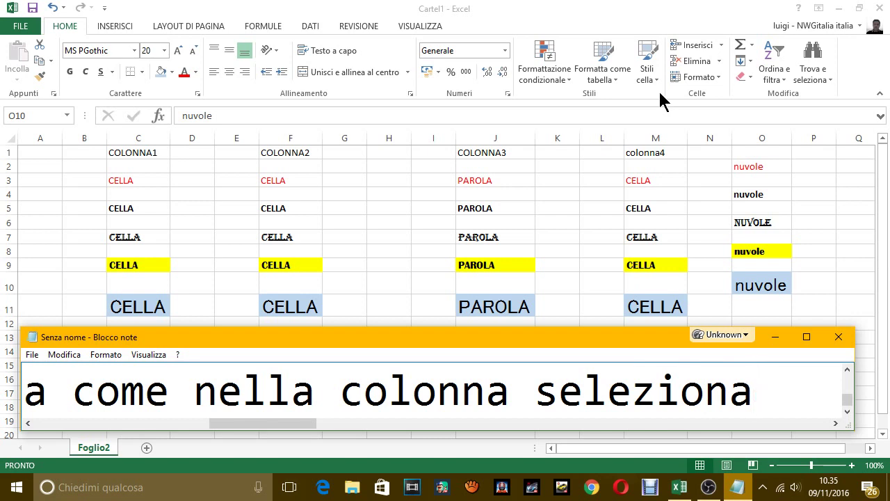
{"action": "type", "text": "ta"}
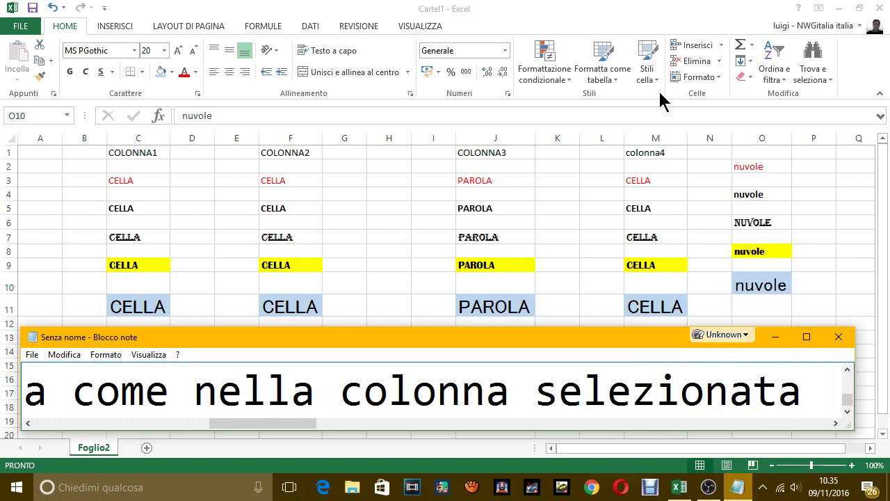
{"action": "type", "text": ". "}
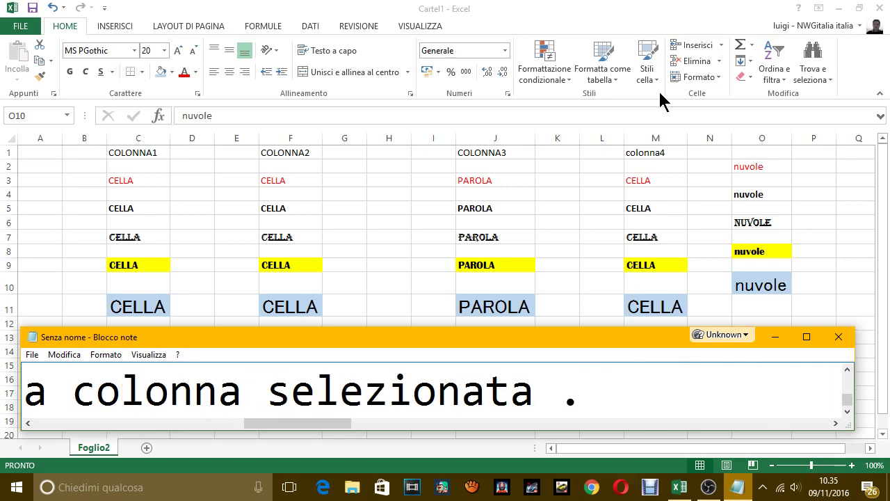
{"action": "type", "text": "ripeto"}
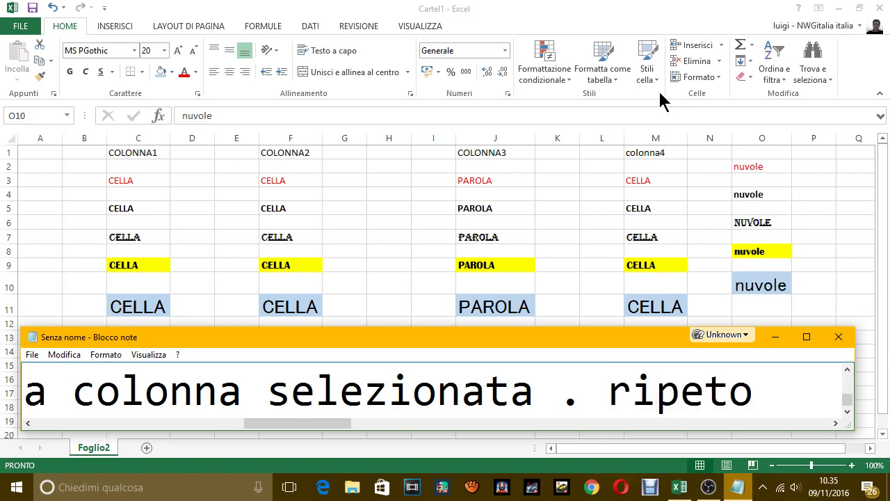
{"action": "type", "text": " con l'esem"}
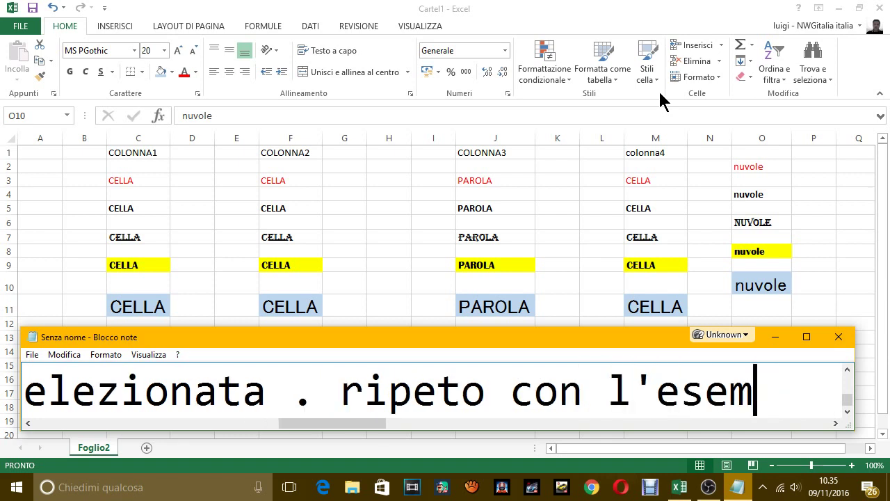
{"action": "type", "text": "pio"}
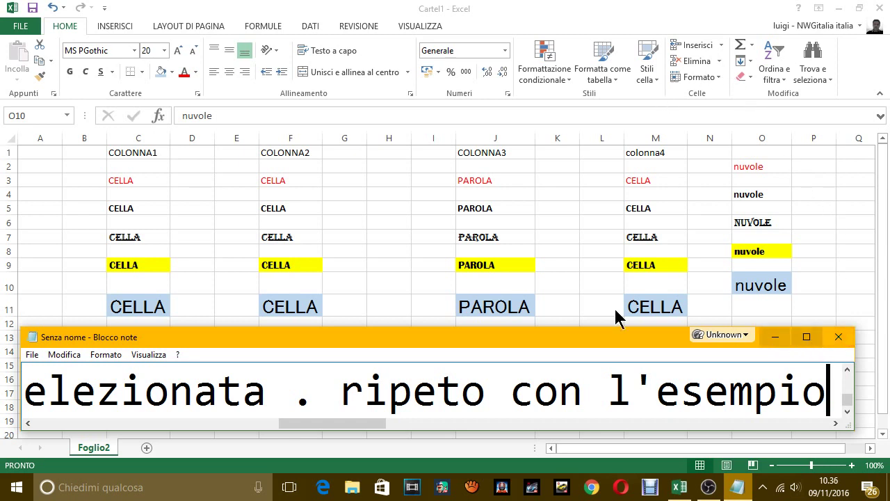
Enter 'testa' in cell O15, select the yellow C9 cell, and bring Notepad back to the front
{"action": "key", "text": "alt+Tab"}
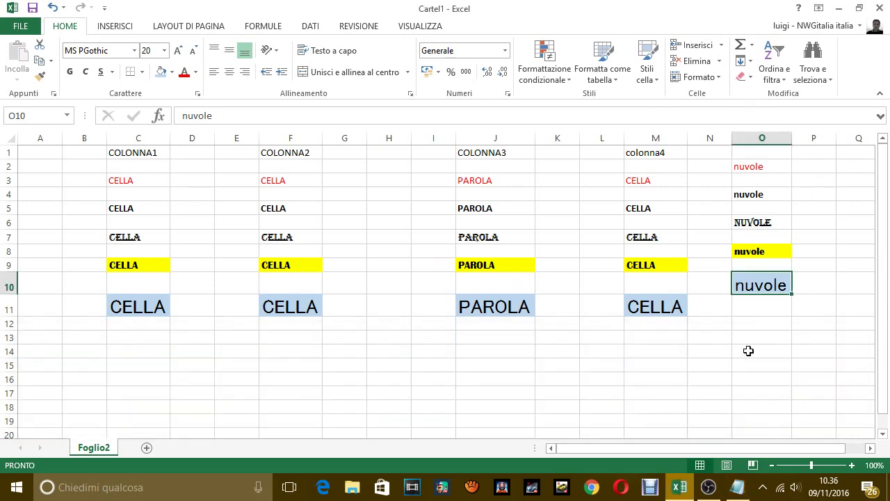
{"action": "left_click", "coordinate": [761, 370]}
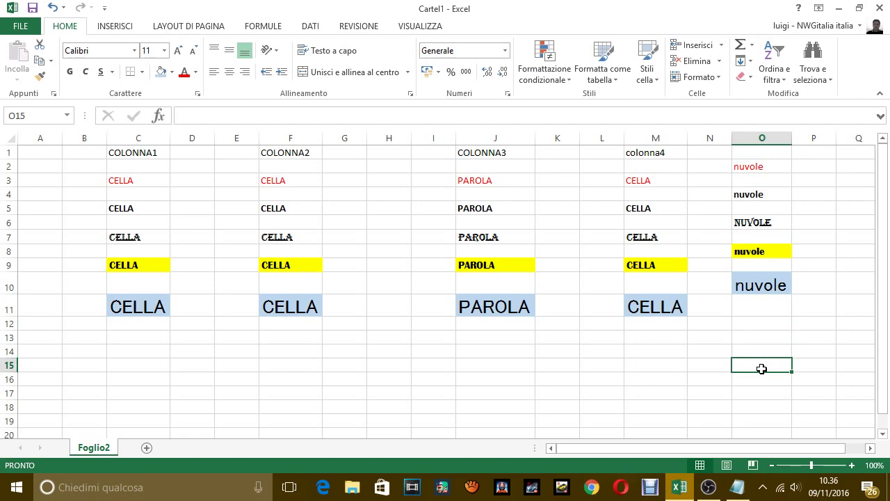
{"action": "type", "text": "testa"}
{"action": "key", "text": "Return"}
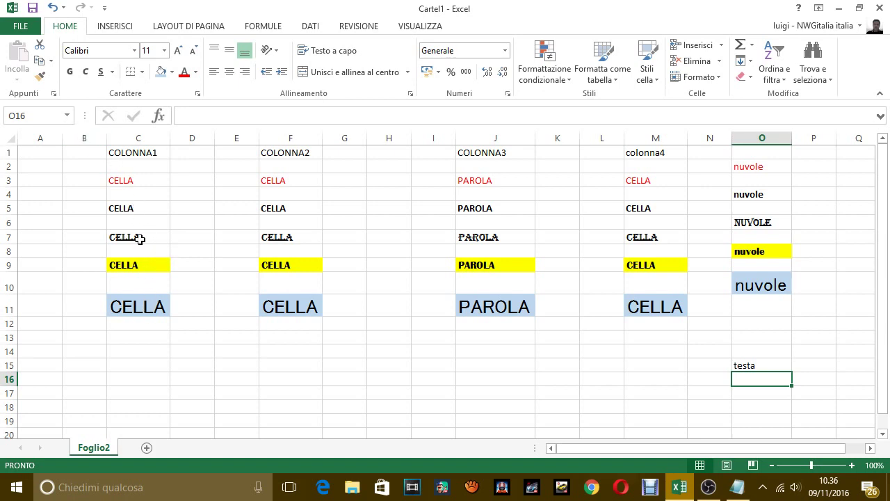
{"action": "left_click", "coordinate": [147, 271]}
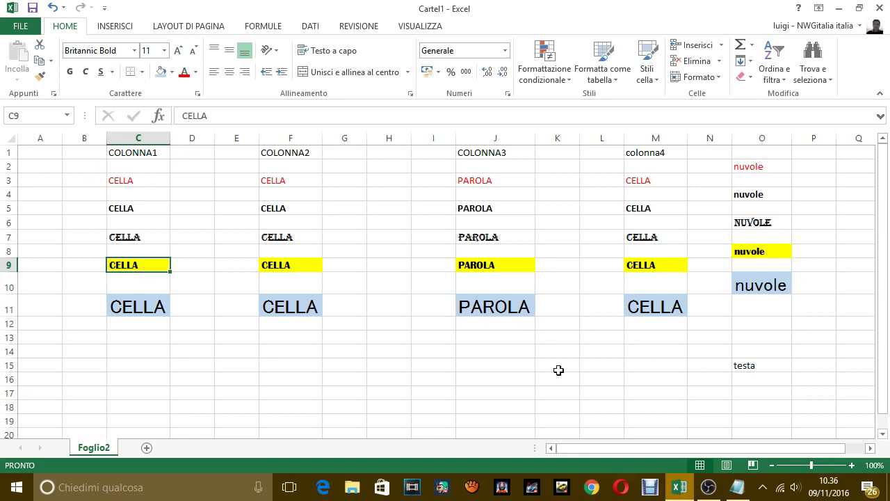
{"action": "left_click", "coordinate": [738, 486]}
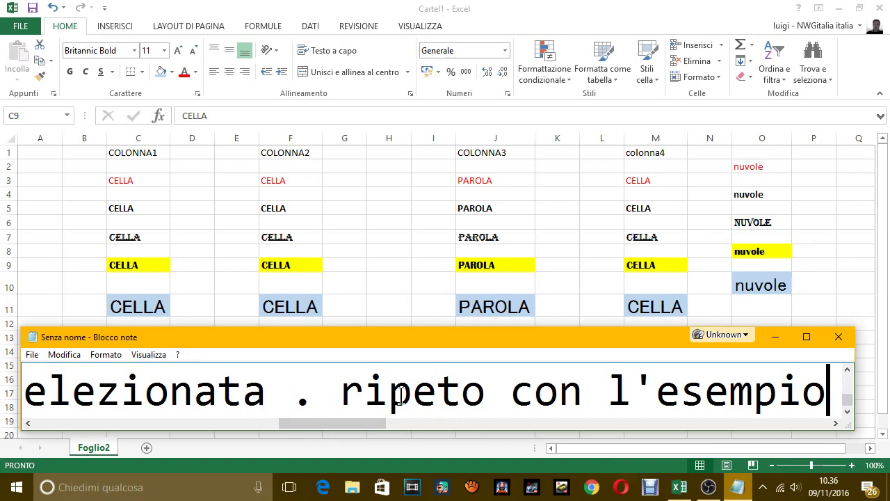
Replace the note with 'ho selezionato cella' and reselect the yellow C9 cell in the sheet
{"action": "key", "text": "ctrl+a"}
{"action": "key", "text": "Delete"}
{"action": "type", "text": "ho sele"}
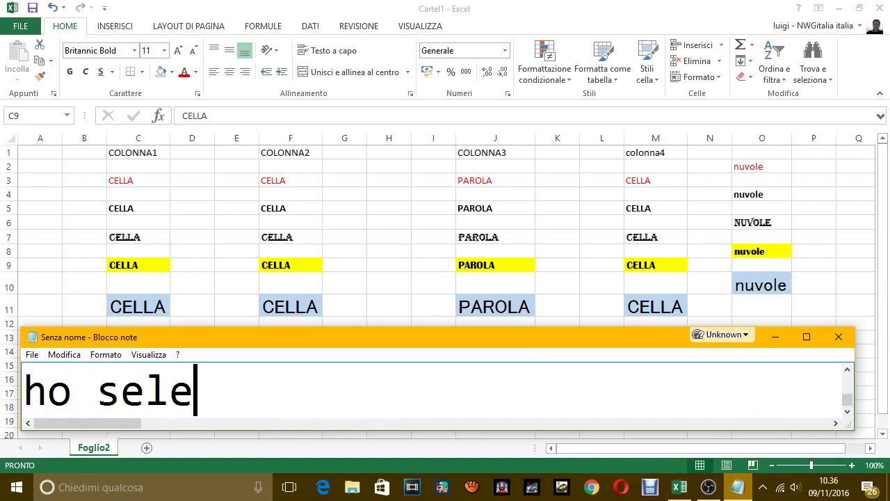
{"action": "type", "text": "zionato "}
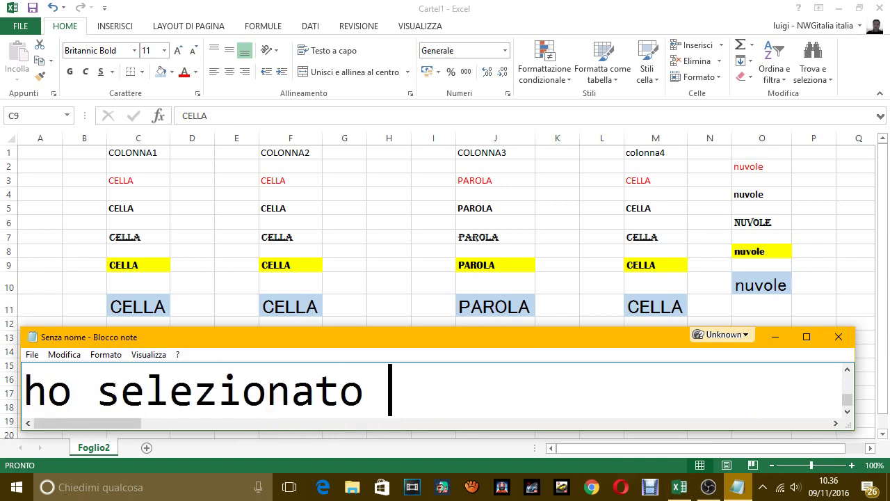
{"action": "type", "text": "cella"}
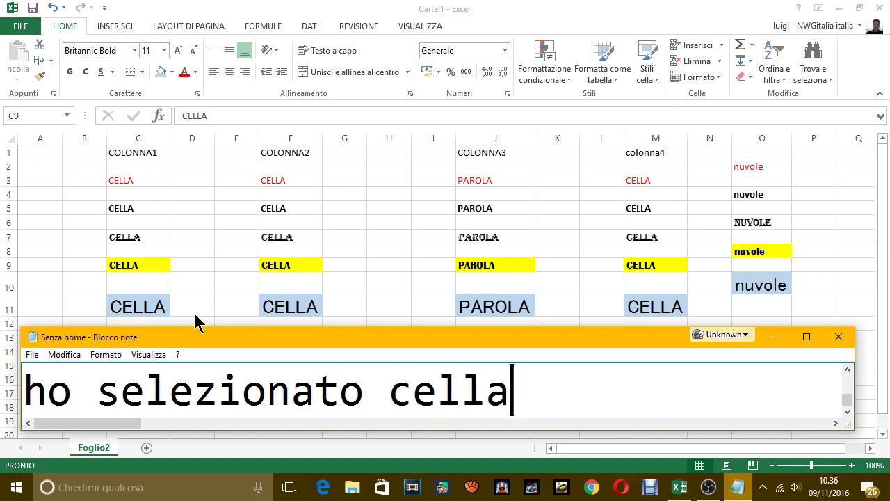
{"action": "key", "text": "alt+Tab"}
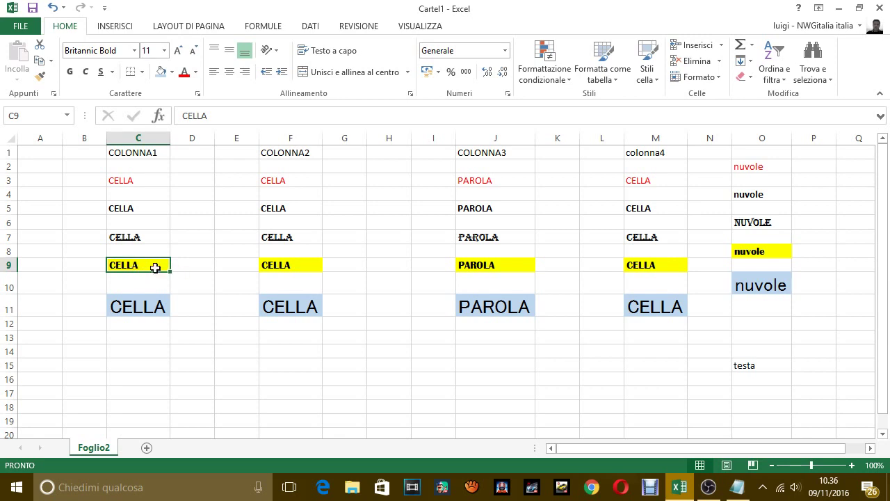
{"action": "left_click", "coordinate": [139, 237]}
{"action": "left_click", "coordinate": [141, 267]}
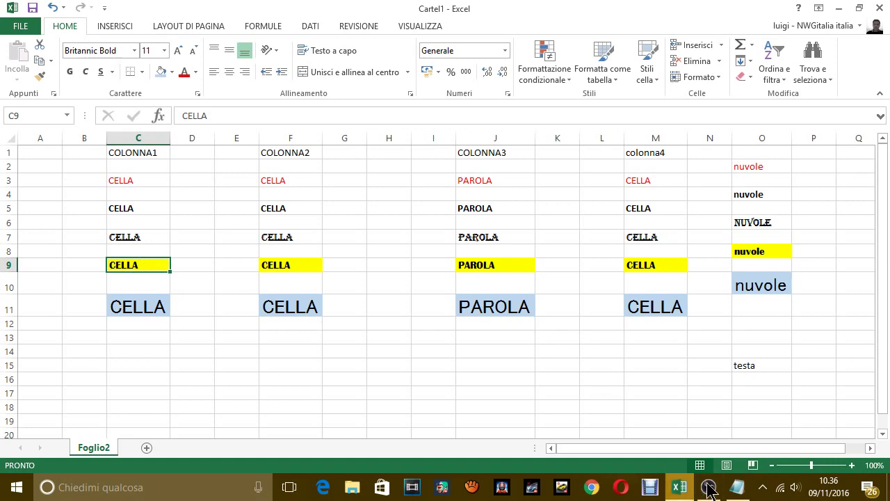
Continue the note with ',ora vado a cliccare sul comando copia formato'
{"action": "left_click", "coordinate": [737, 487]}
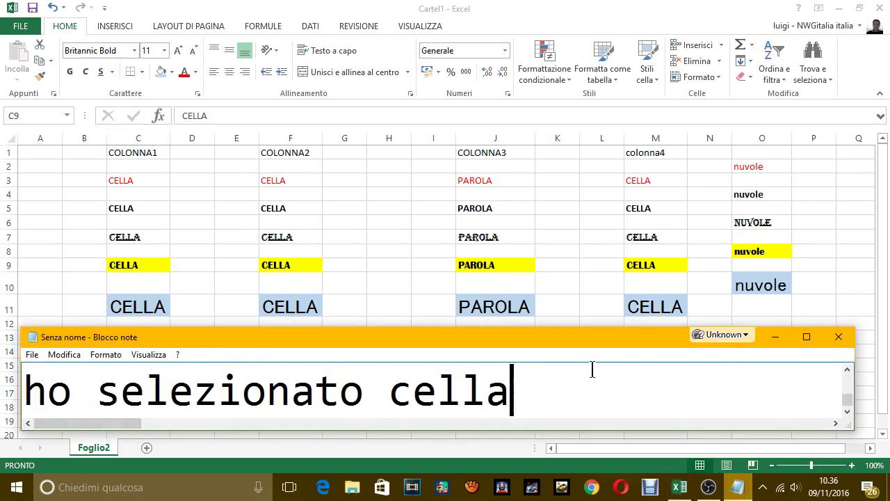
{"action": "type", "text": ",ora "}
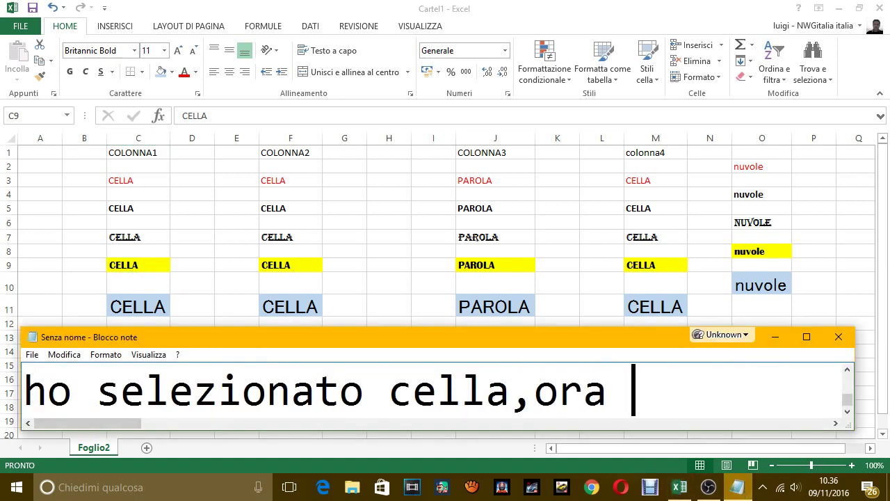
{"action": "type", "text": "vado a clicca"}
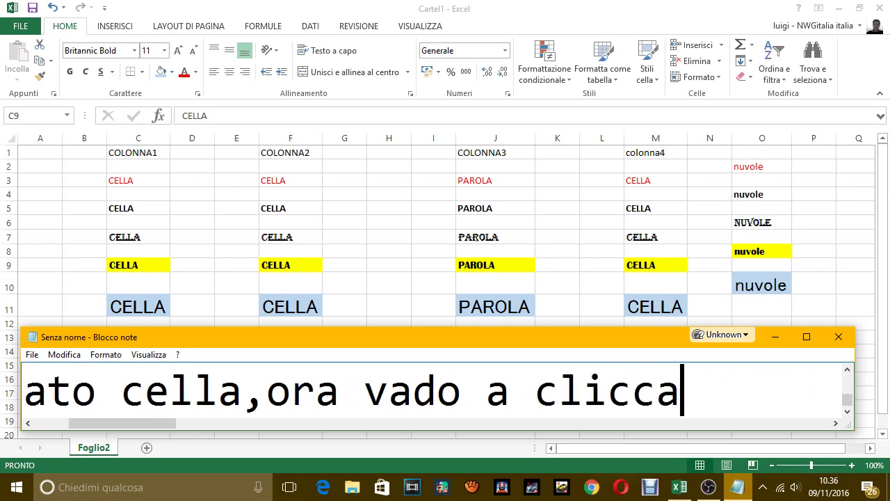
{"action": "type", "text": "re sul compa"}
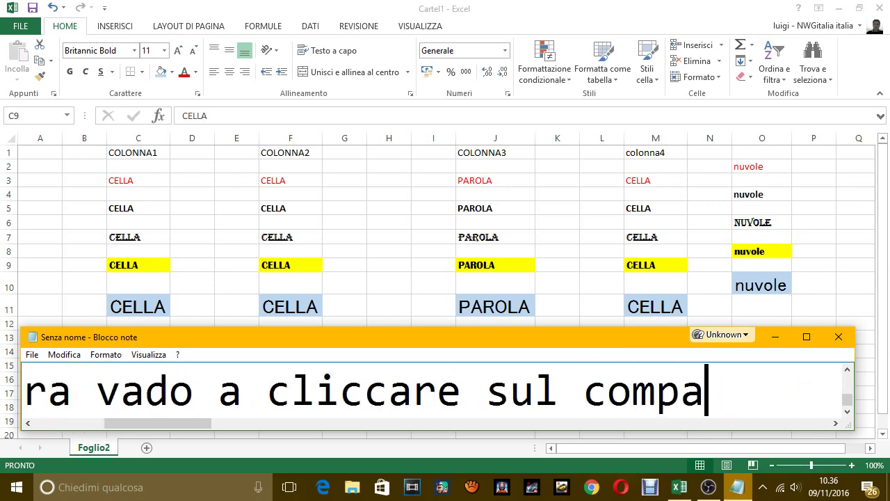
{"action": "key", "text": "BackSpace"}
{"action": "key", "text": "BackSpace"}
{"action": "type", "text": "ando co"}
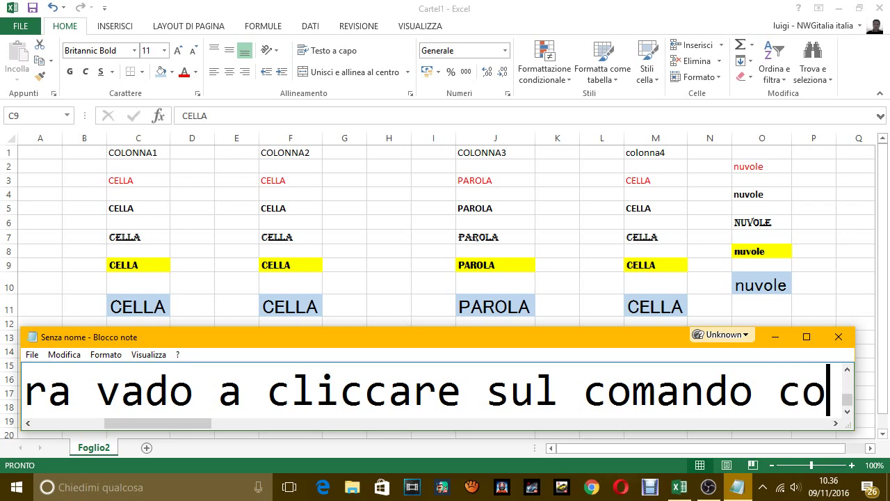
{"action": "type", "text": "pia forma"}
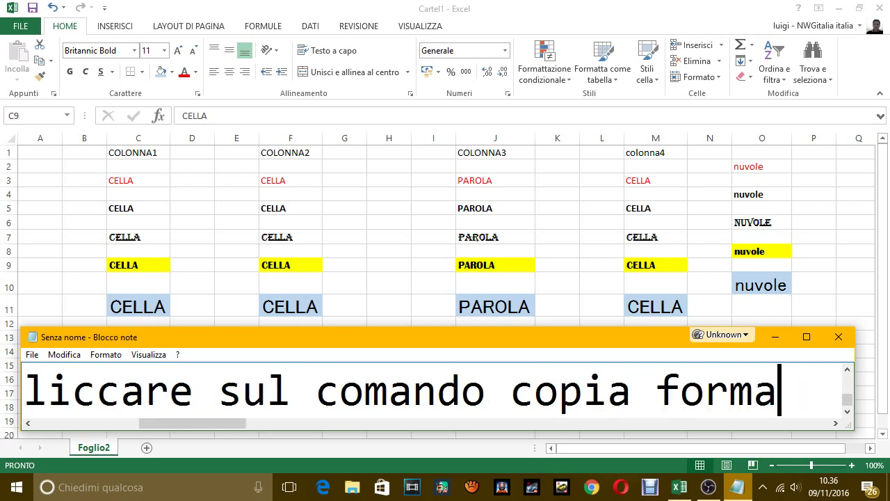
{"action": "type", "text": "to"}
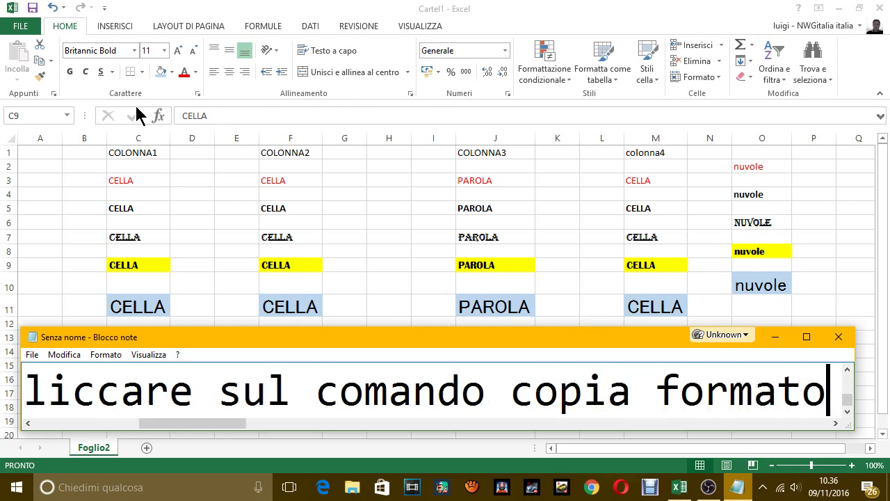
Pick up C9's formatting with Format Painter and note that the cell turns dashed with a brush icon
{"action": "left_click", "coordinate": [41, 77]}
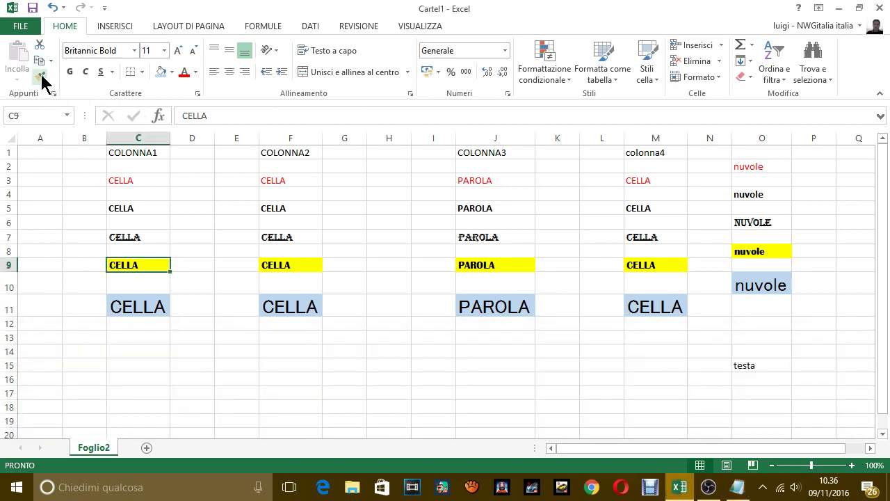
{"action": "left_click", "coordinate": [41, 77]}
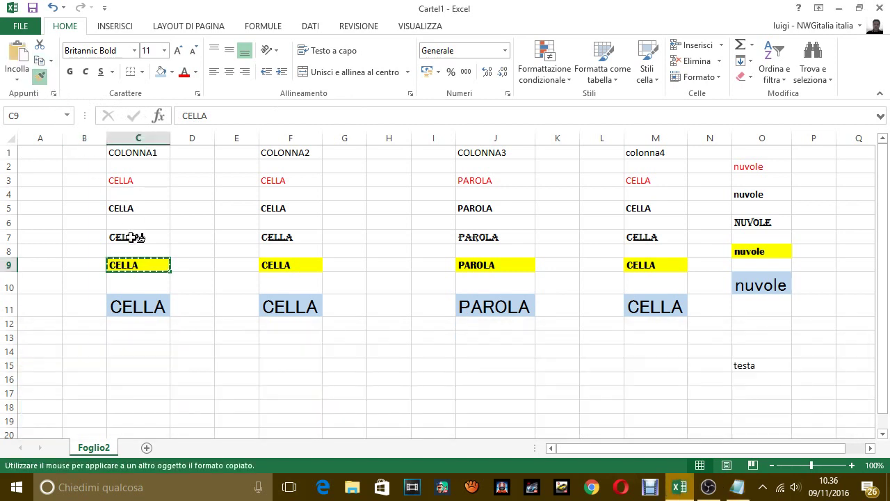
{"action": "left_click", "coordinate": [736, 487]}
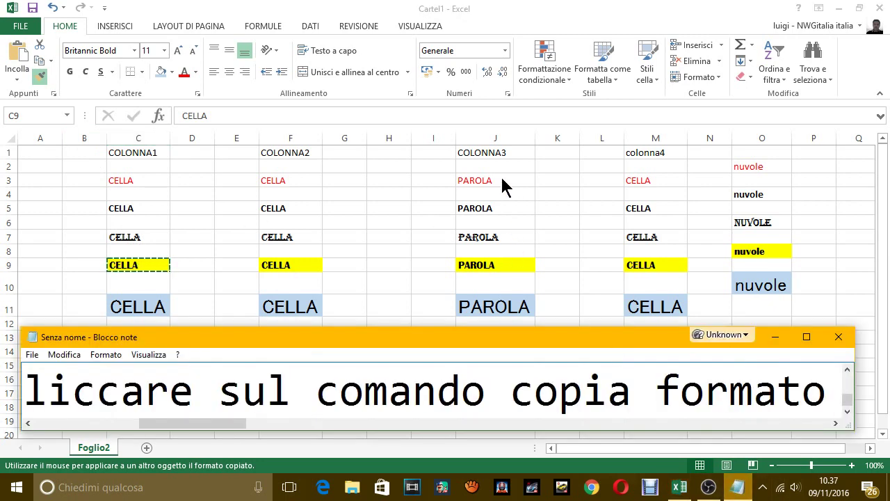
{"action": "key", "text": "Return"}
{"action": "type", "text": "come vedia"}
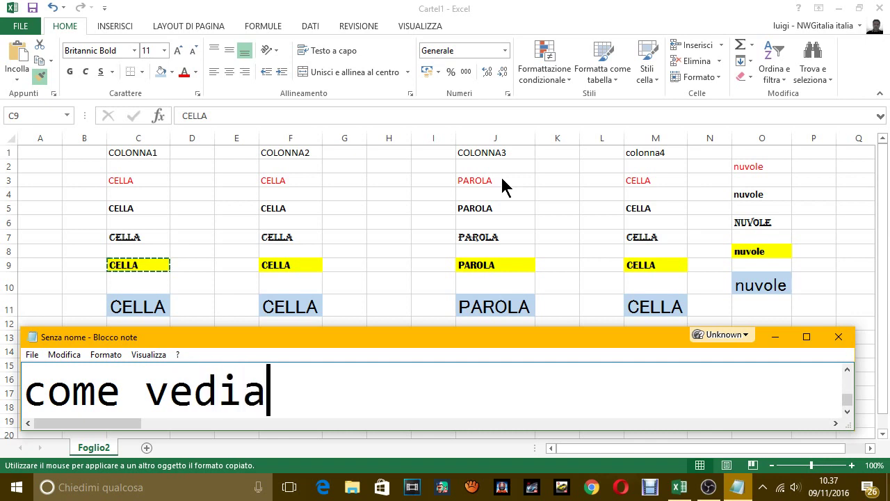
{"action": "type", "text": " la cella dive"}
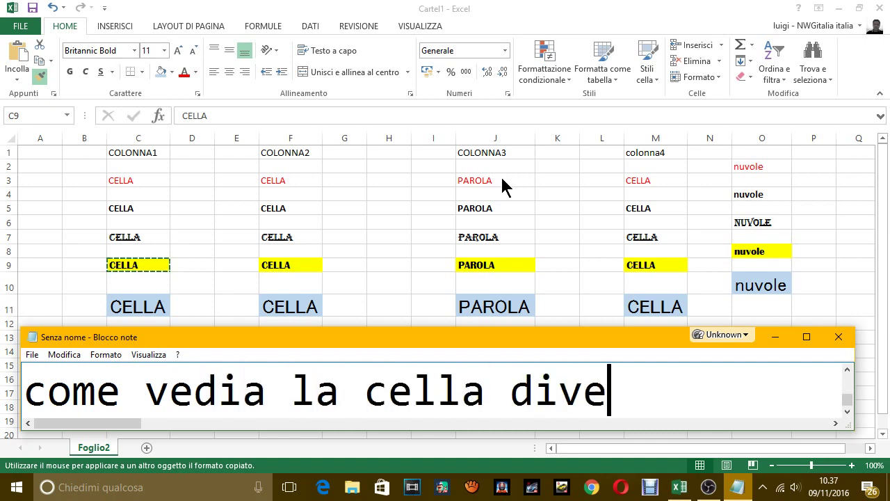
{"action": "type", "text": "nta tratte"}
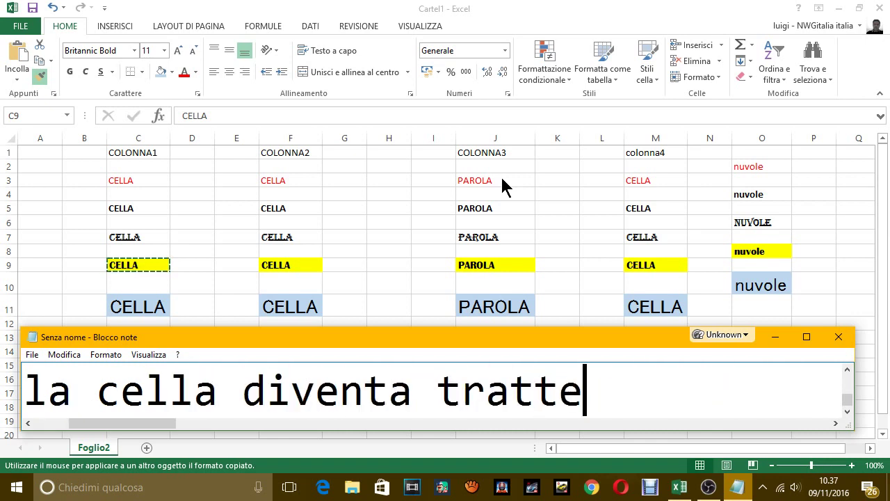
{"action": "type", "text": "gia"}
{"action": "key", "text": "BackSpace"}
{"action": "key", "text": "BackSpace"}
{"action": "type", "text": "giata"}
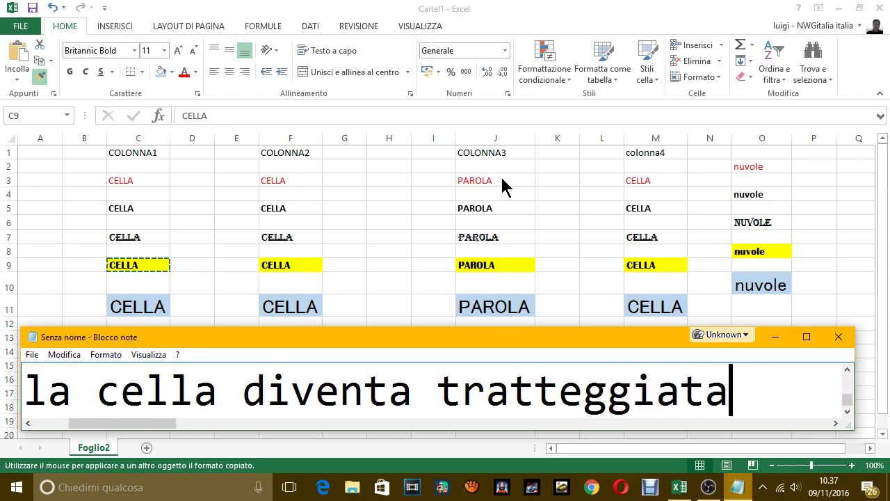
{"action": "type", "text": " e vicino al "}
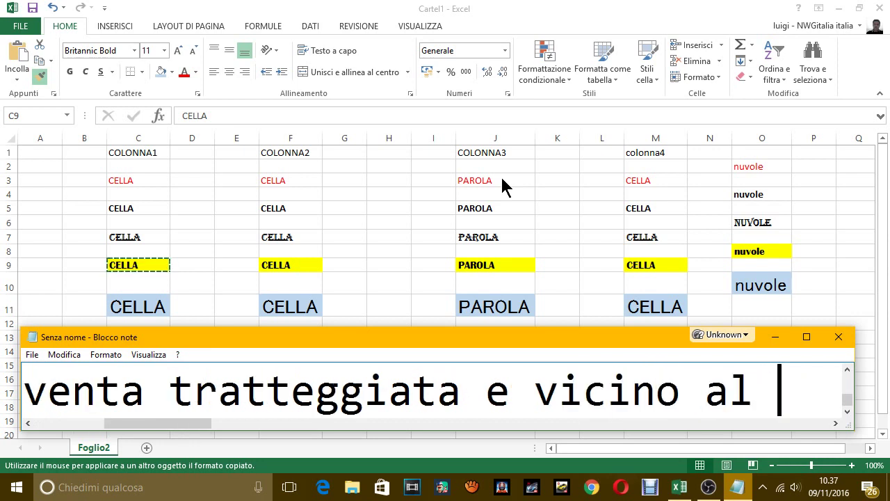
{"action": "type", "text": "mouse ci sta "}
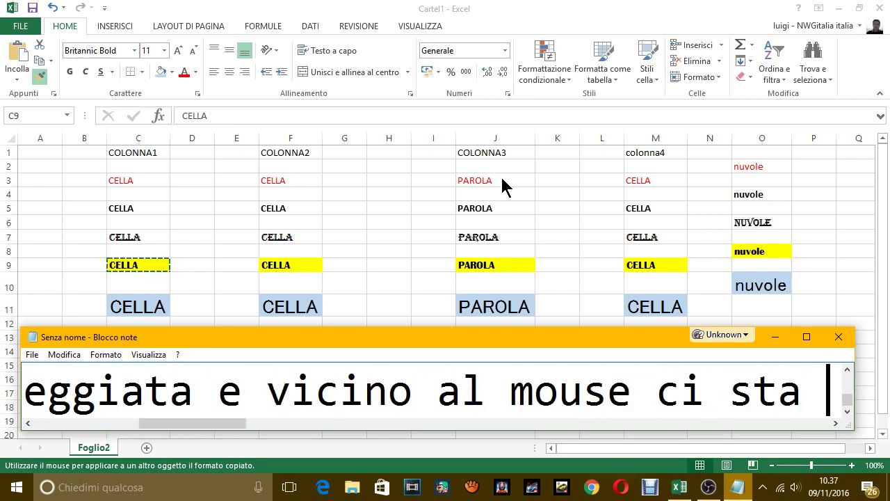
{"action": "type", "text": "la i"}
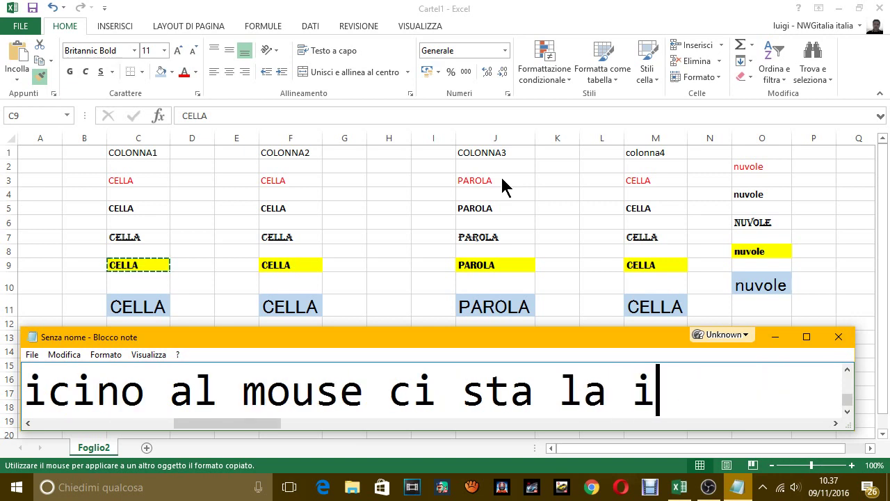
{"action": "type", "text": "concia"}
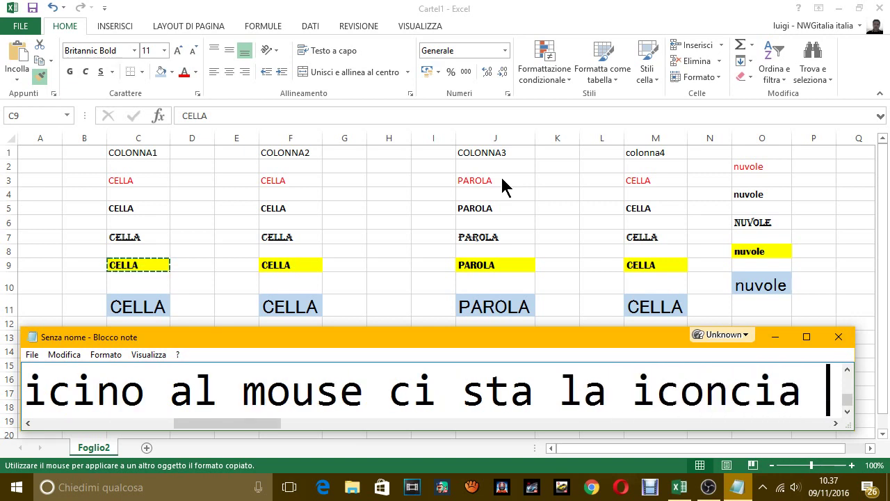
{"action": "key", "text": "BackSpace"}
{"action": "key", "text": "BackSpace"}
{"action": "type", "text": "na del "}
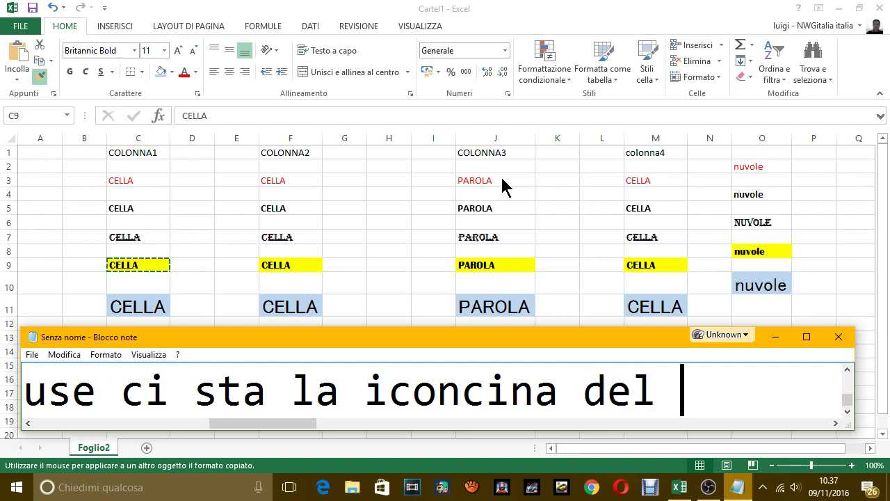
{"action": "type", "text": "pennello c"}
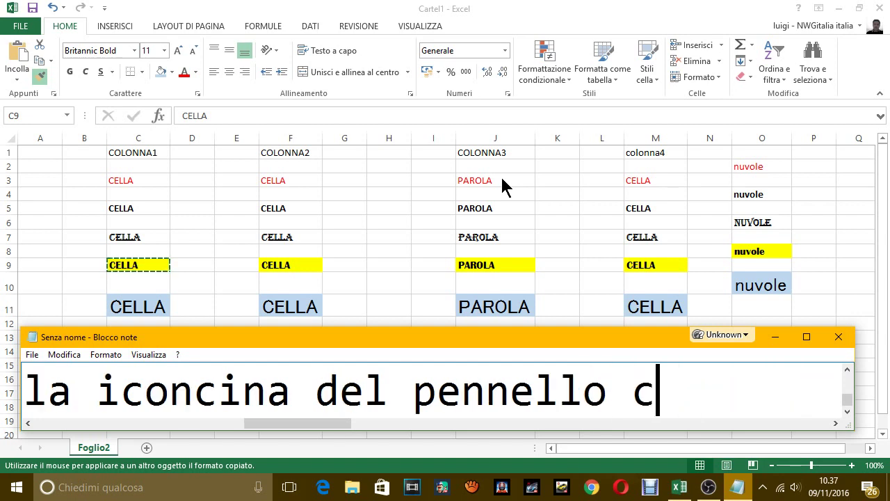
{"action": "type", "text": "ome que"}
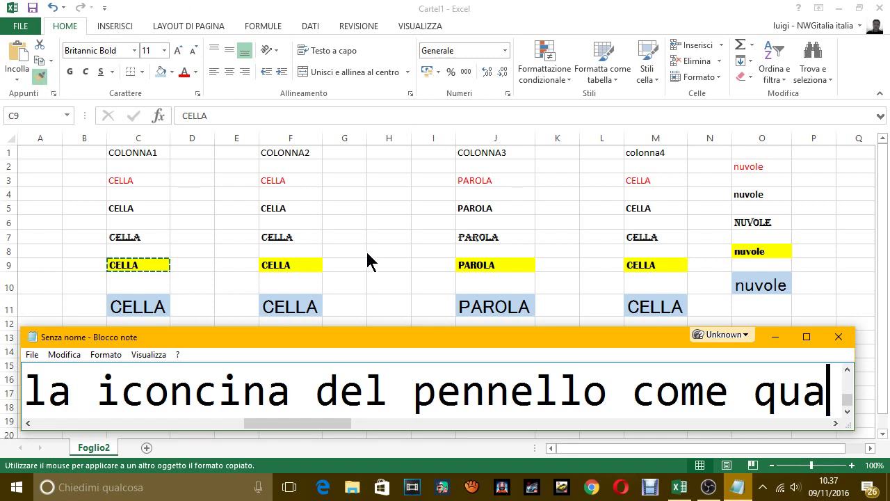
Show the sheet again, then add ', visto ?' to the note
{"action": "key", "text": "alt+Tab"}
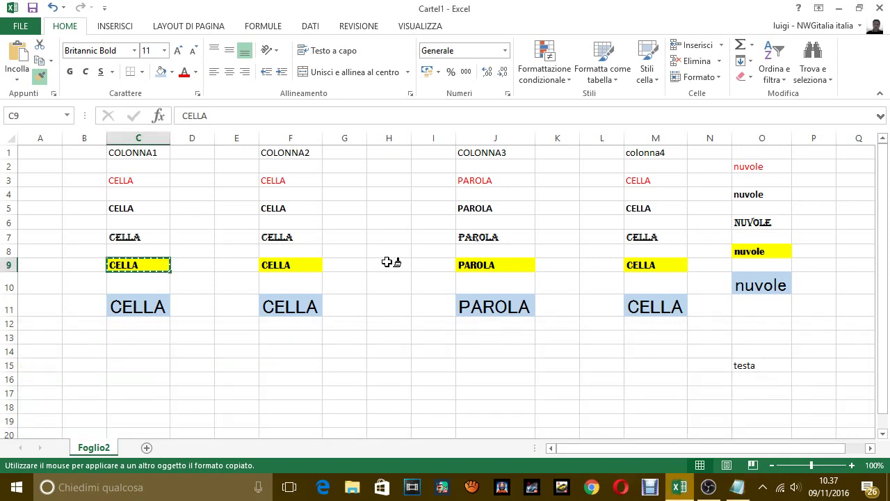
{"action": "left_click", "coordinate": [737, 487]}
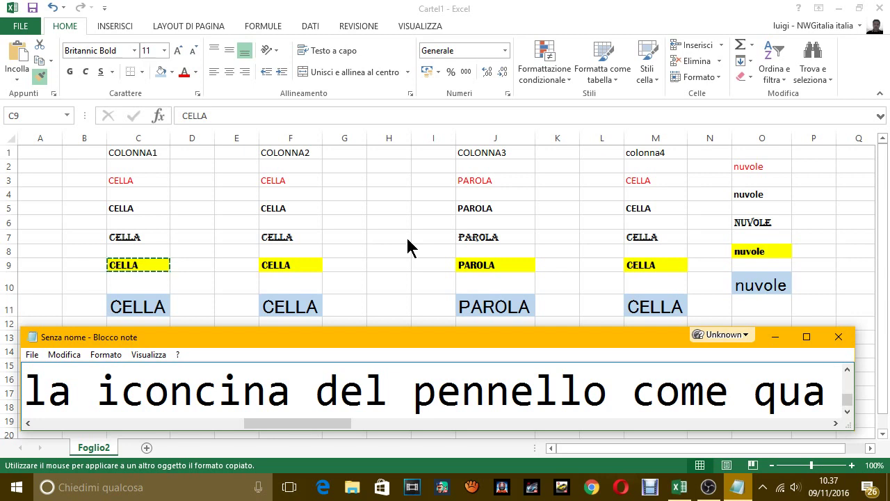
{"action": "type", "text": ", visto "}
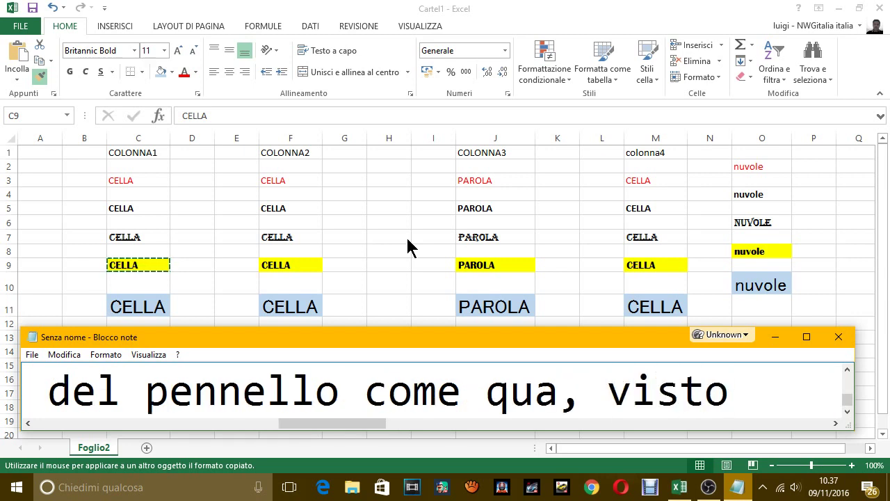
{"action": "type", "text": "?"}
Add the line 'ora vado nella cella di destinazione' and move Notepad up over the sheet
{"action": "key", "text": "Return"}
{"action": "type", "text": "ora "}
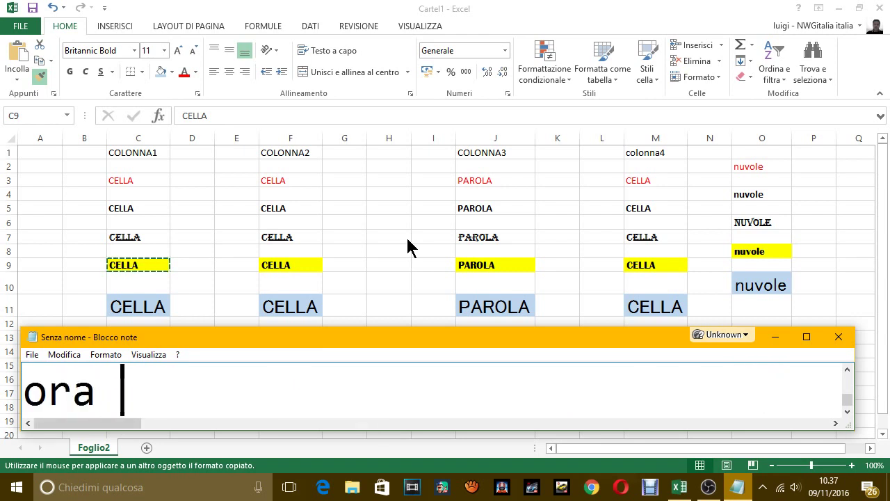
{"action": "type", "text": "vado nell"}
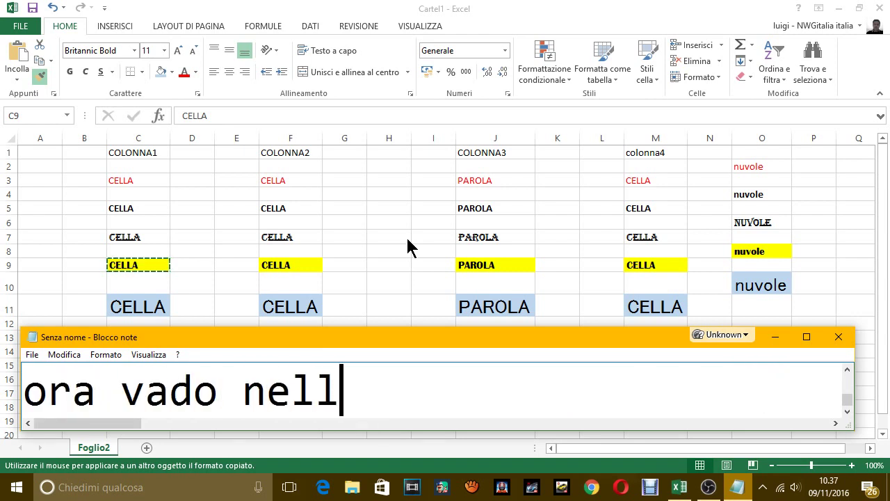
{"action": "type", "text": "a cella di"}
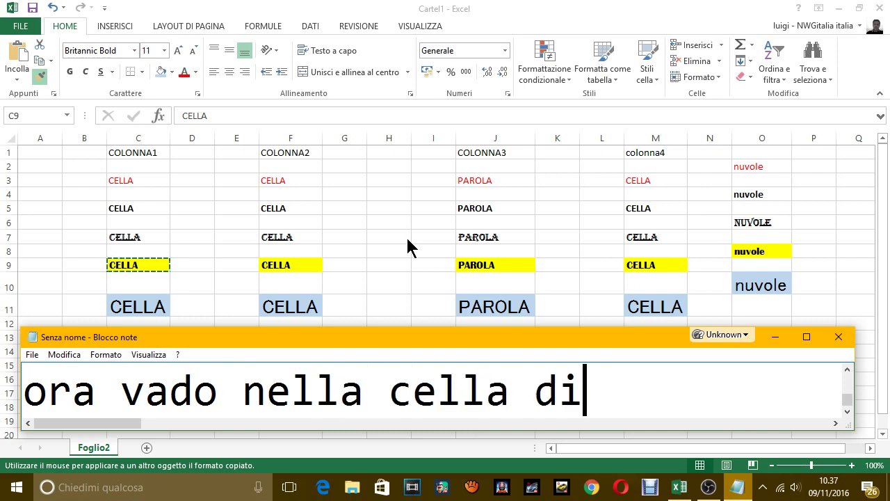
{"action": "type", "text": " s"}
{"action": "key", "text": "BackSpace"}
{"action": "type", "text": "destinz"}
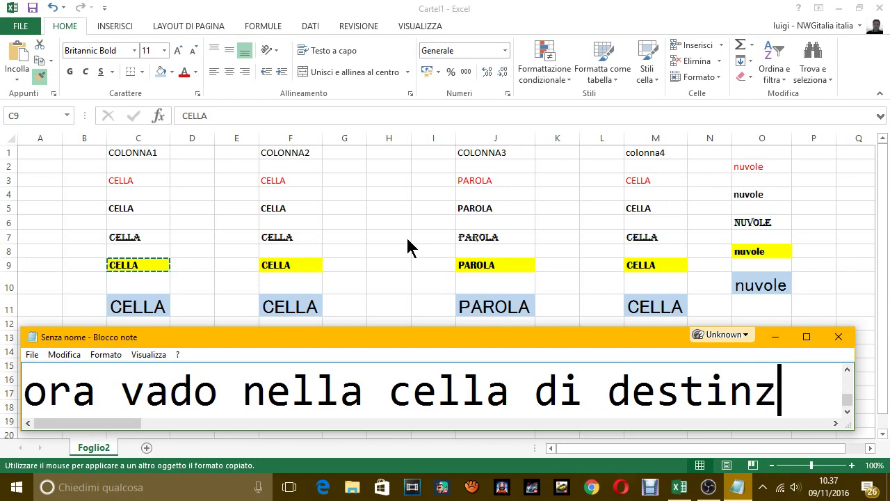
{"action": "key", "text": "BackSpace"}
{"action": "type", "text": "azione"}
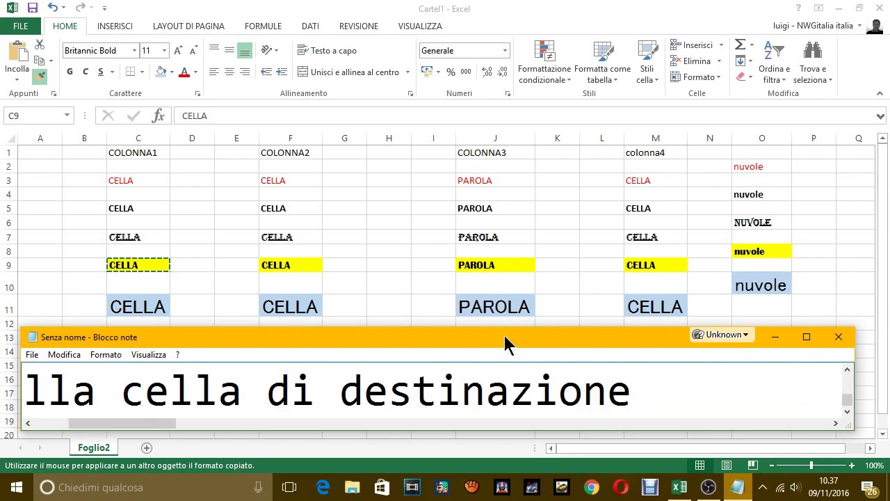
{"action": "left_click_drag", "start_coordinate": [504, 336], "coordinate": [518, 84]}
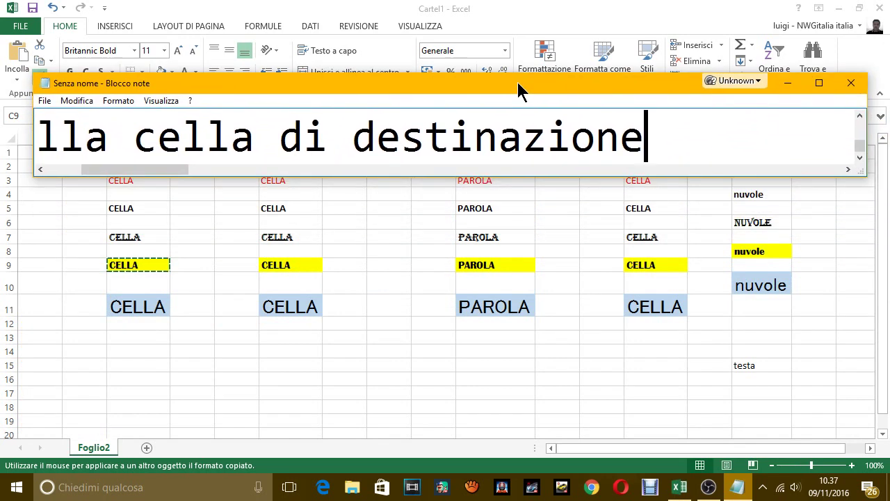
Paint C9's bold yellow format onto 'testa' in O15, then bring Notepad back
{"action": "left_click", "coordinate": [769, 359]}
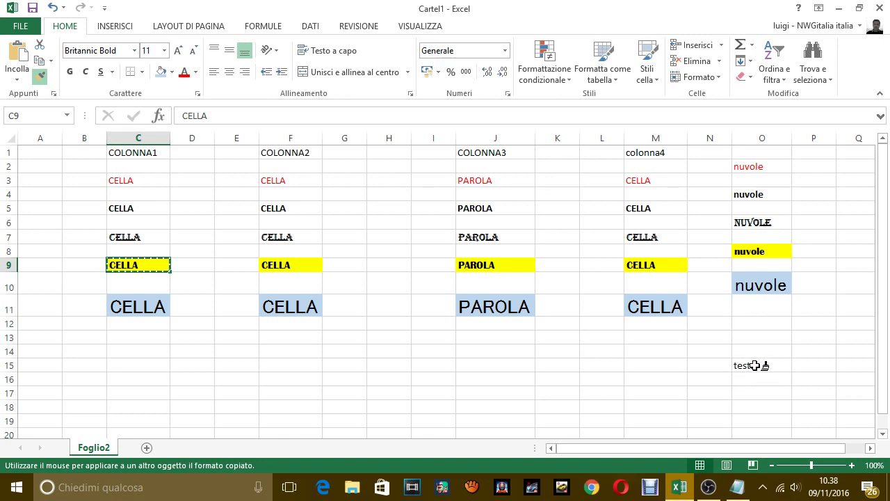
{"action": "left_click", "coordinate": [761, 364]}
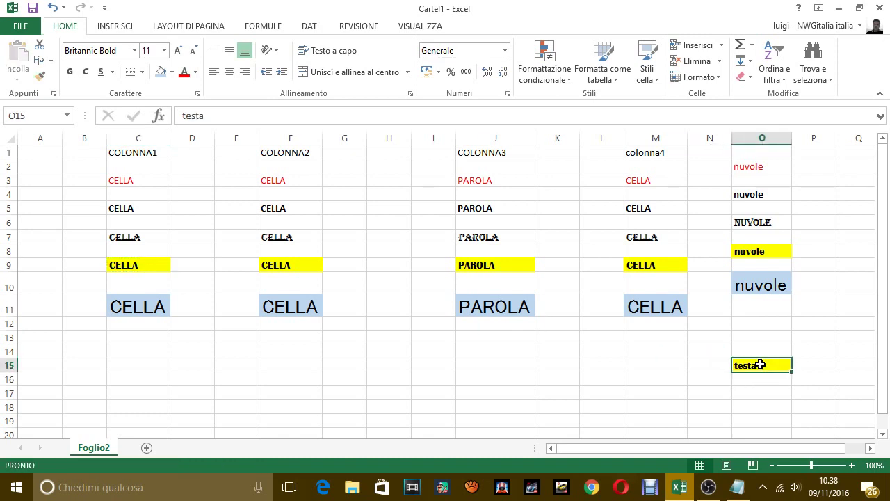
{"action": "left_click", "coordinate": [737, 487]}
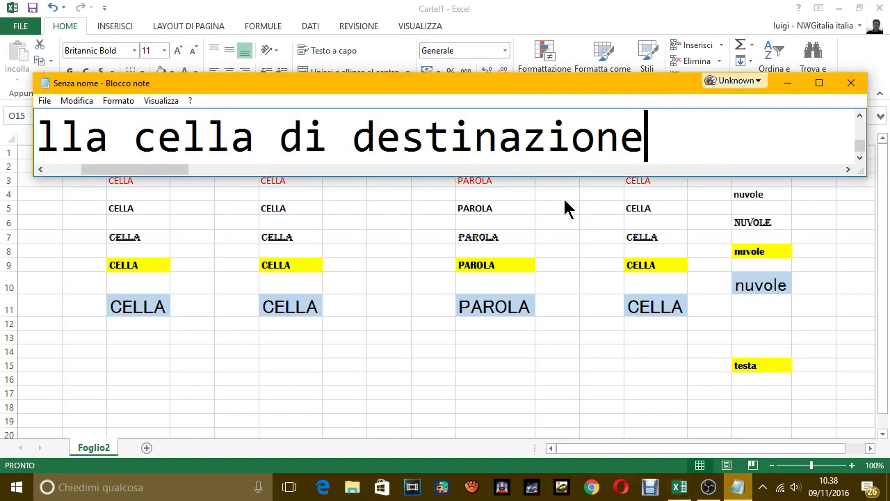
Note that the word testa stayed the same but its formatting now matches, showing the sheet
{"action": "key", "text": "Return"}
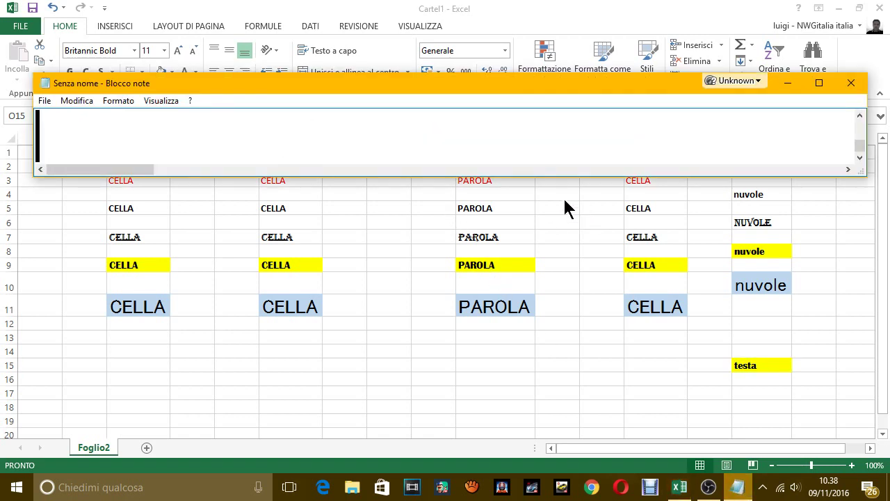
{"action": "type", "text": "come vedi "}
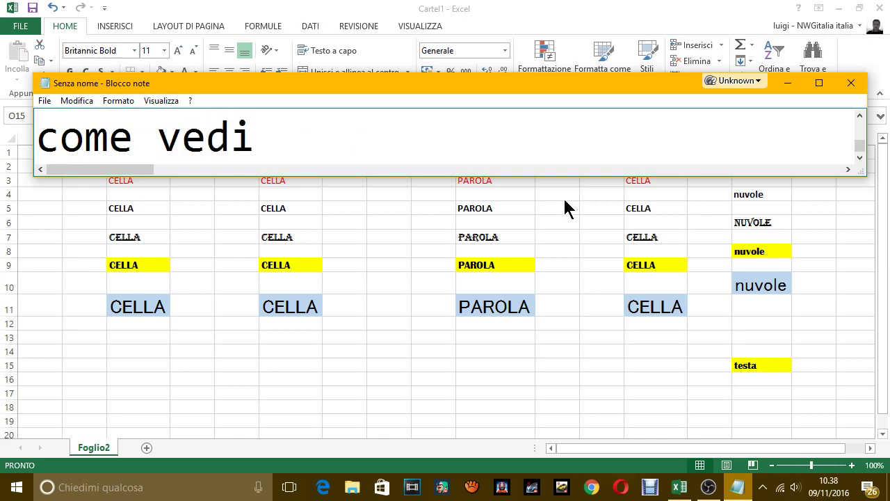
{"action": "type", "text": "la "}
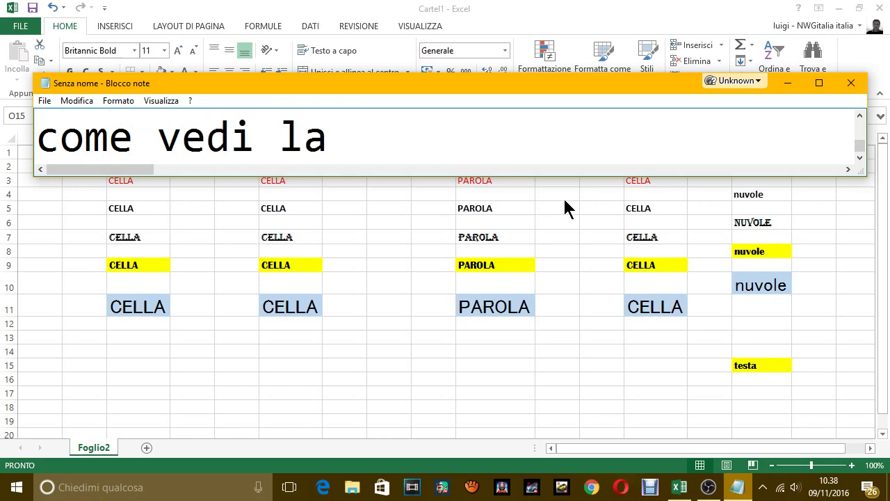
{"action": "type", "text": "parola te"}
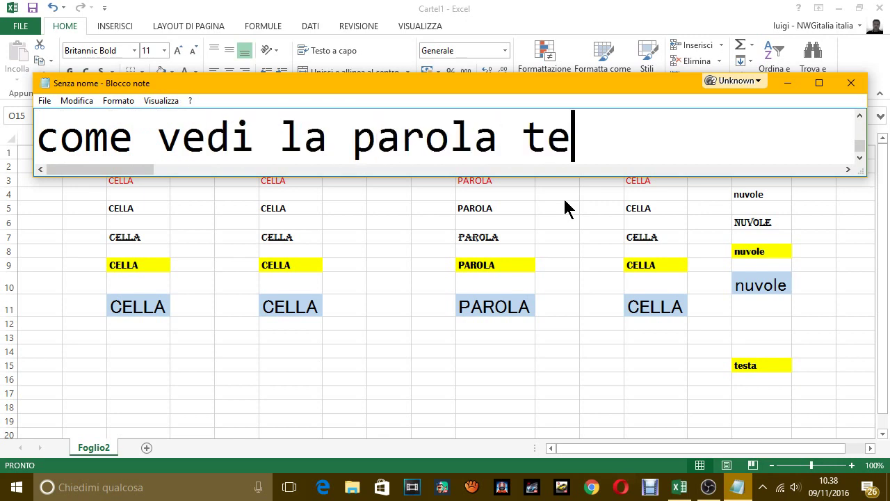
{"action": "type", "text": "sta non è ca"}
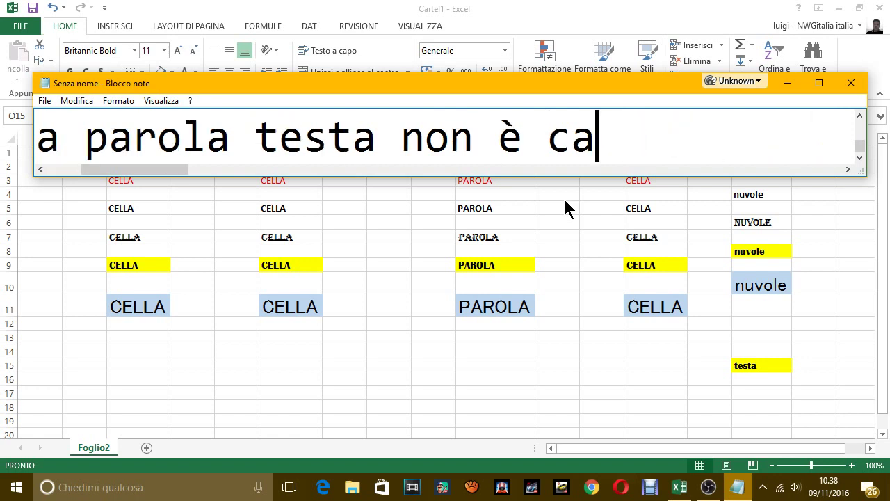
{"action": "type", "text": "mbiato ma "}
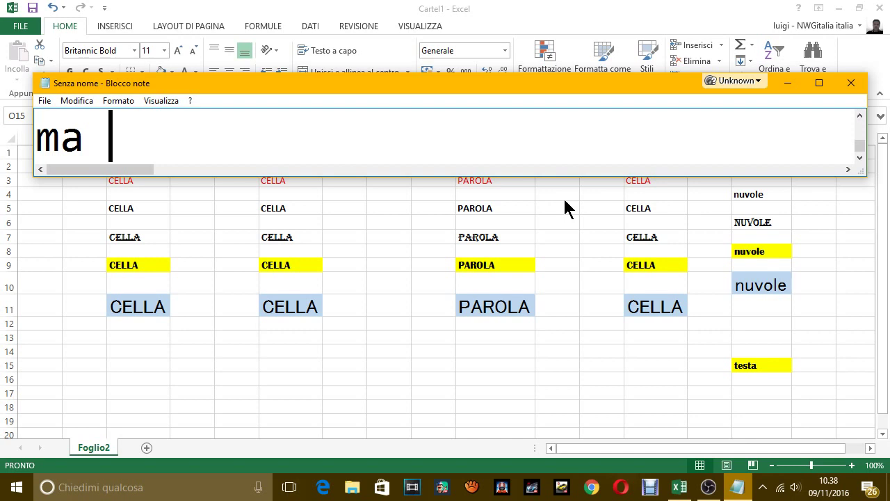
{"action": "type", "text": "la formatta"}
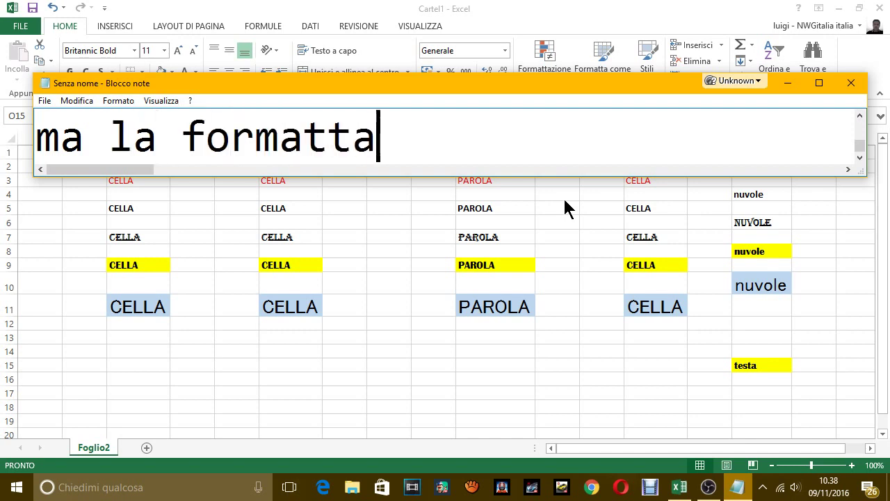
{"action": "type", "text": "zione è diventa"}
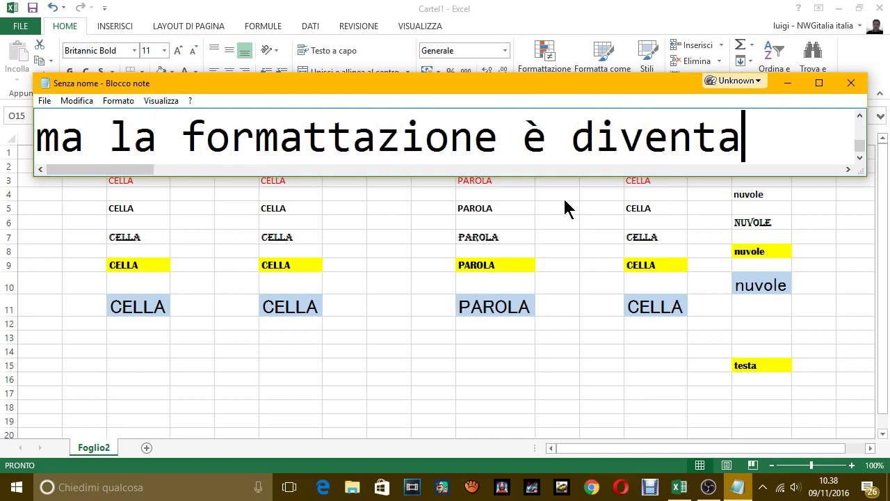
{"action": "type", "text": "ta uguale"}
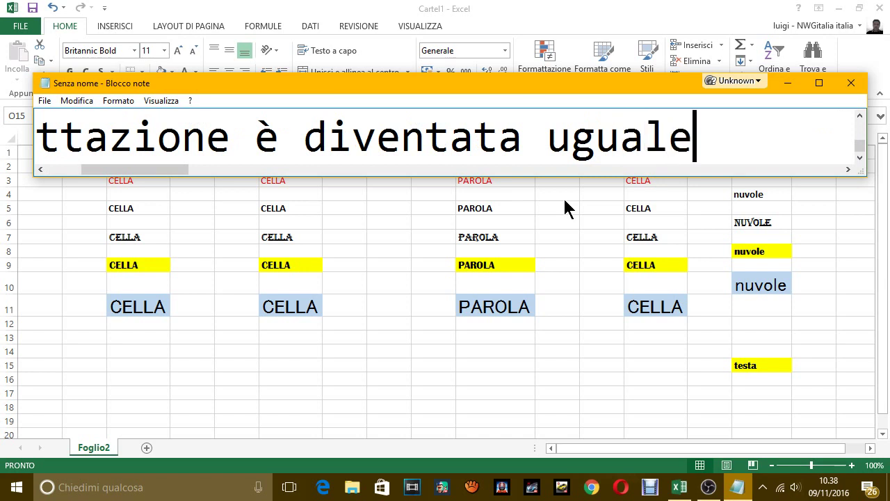
{"action": "type", "text": " alla"}
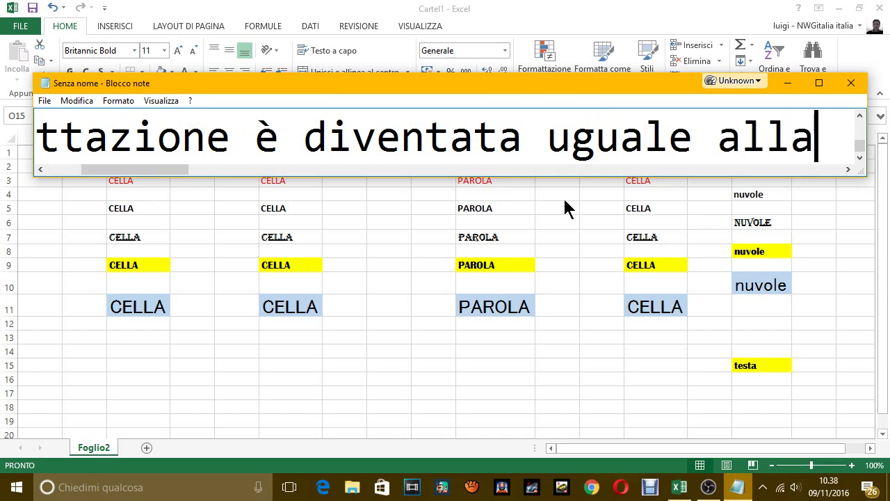
{"action": "type", "text": " parola cella"}
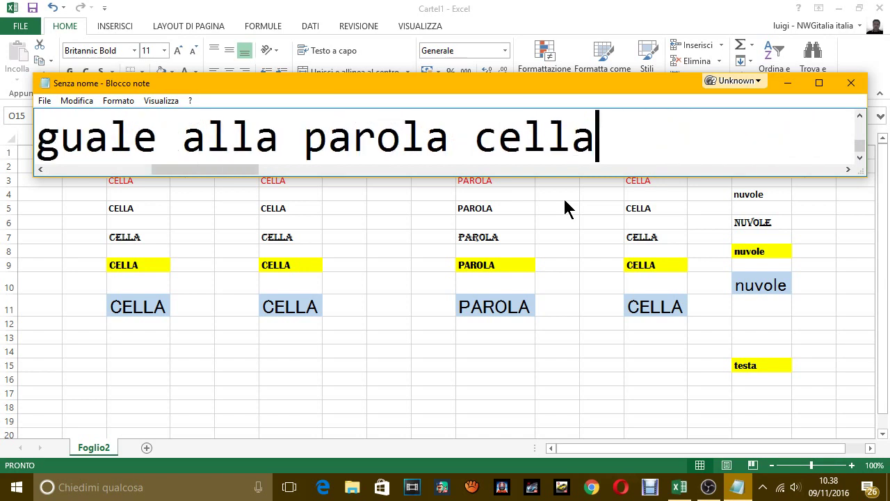
{"action": "type", "text": " che avevo se"}
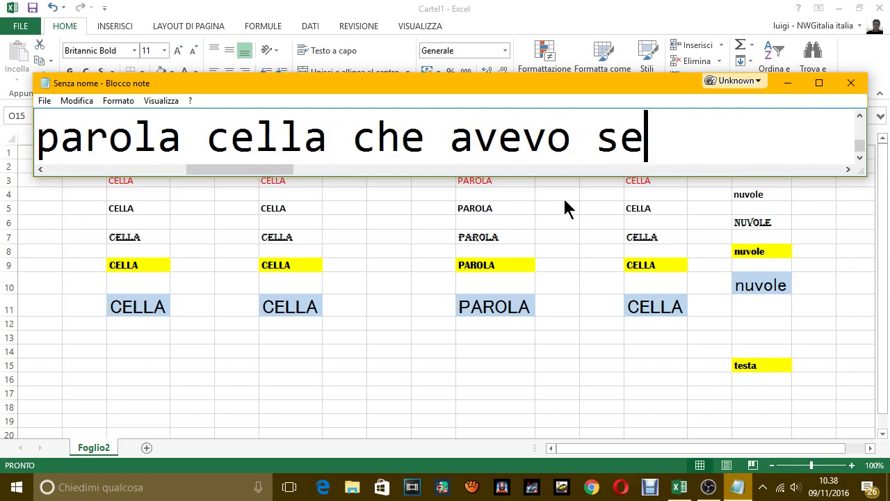
{"action": "type", "text": "lezionatao pri"}
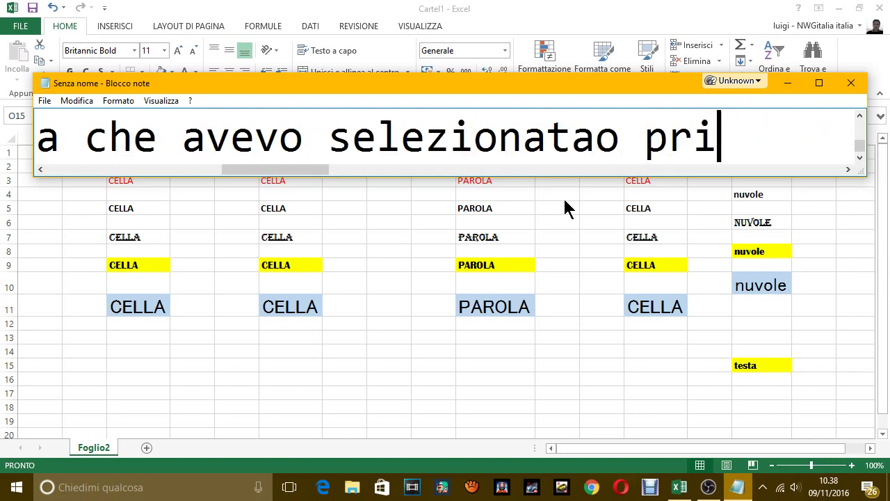
{"action": "type", "text": "ma."}
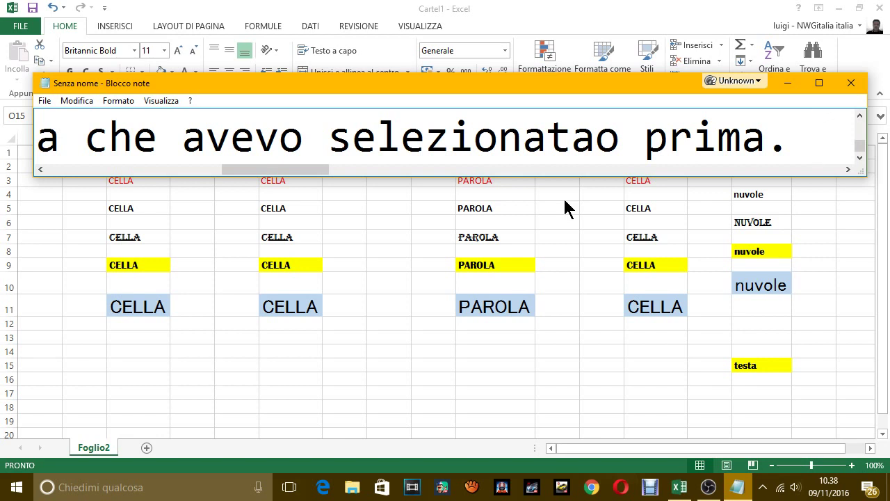
{"action": "key", "text": "alt+Tab"}
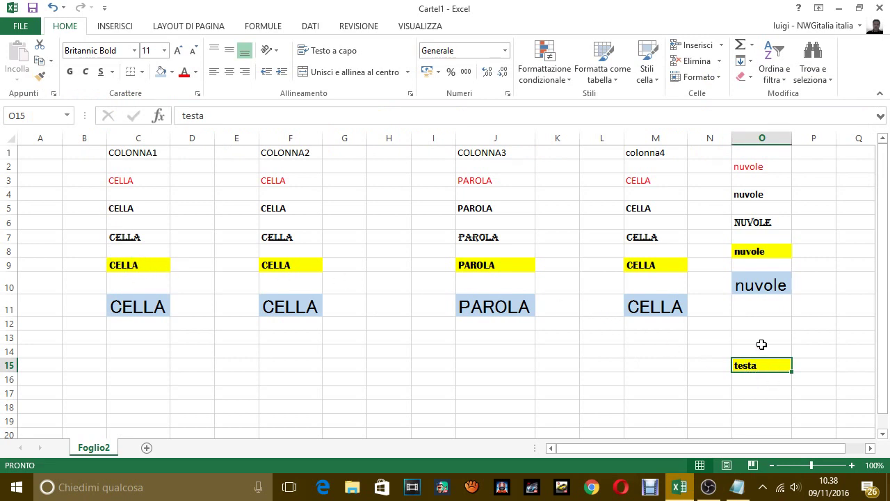
{"action": "left_click", "coordinate": [739, 488]}
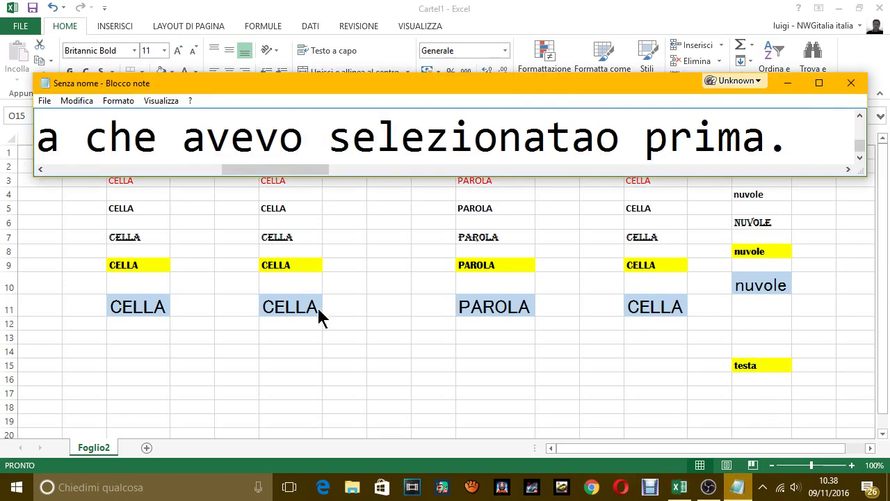
Add 'bene, come vedi il comando copia formato è molto semplice da usare. un ultimo esempio e chiudo.'
{"action": "key", "text": "Return"}
{"action": "type", "text": "b"}
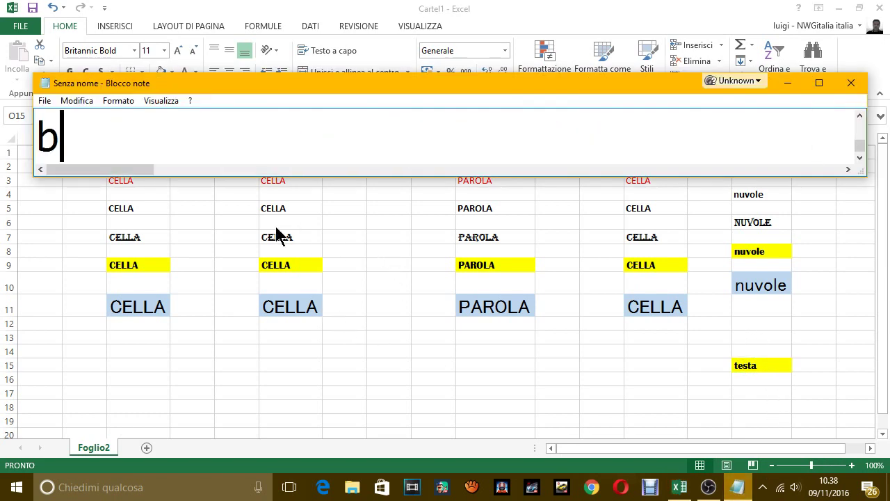
{"action": "type", "text": "ene , co"}
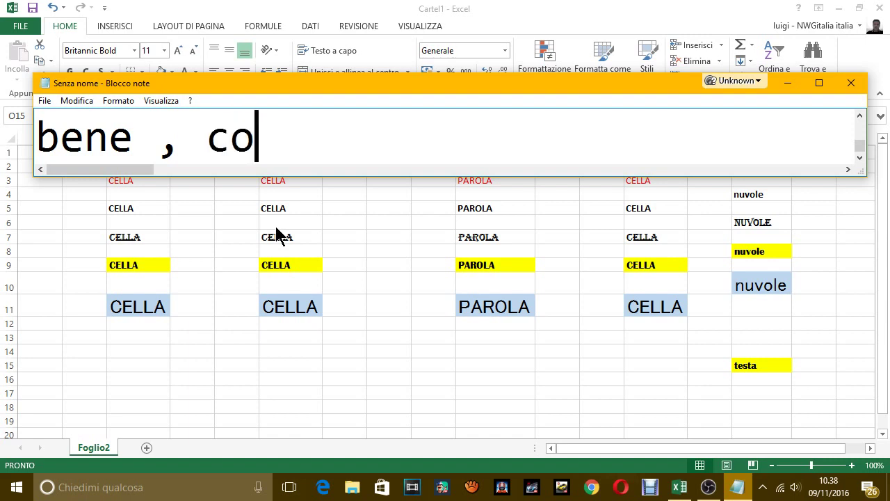
{"action": "type", "text": "me vedi il comp"}
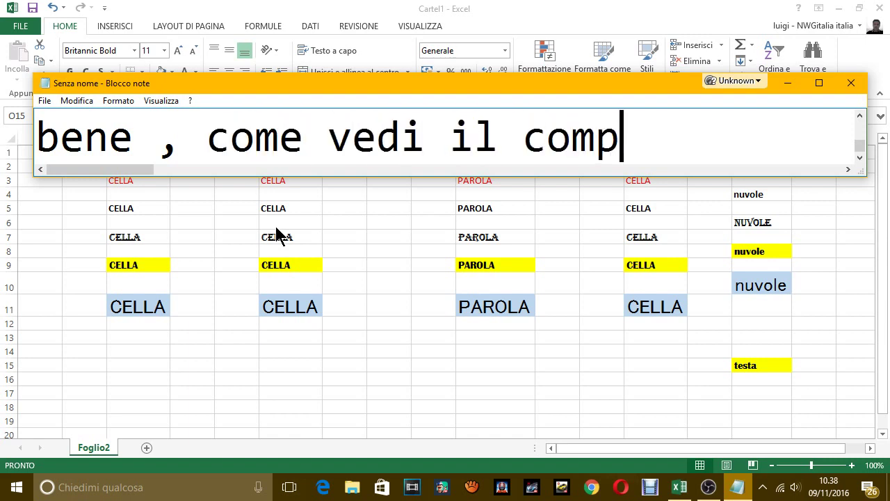
{"action": "key", "text": "BackSpace"}
{"action": "type", "text": "ando cop"}
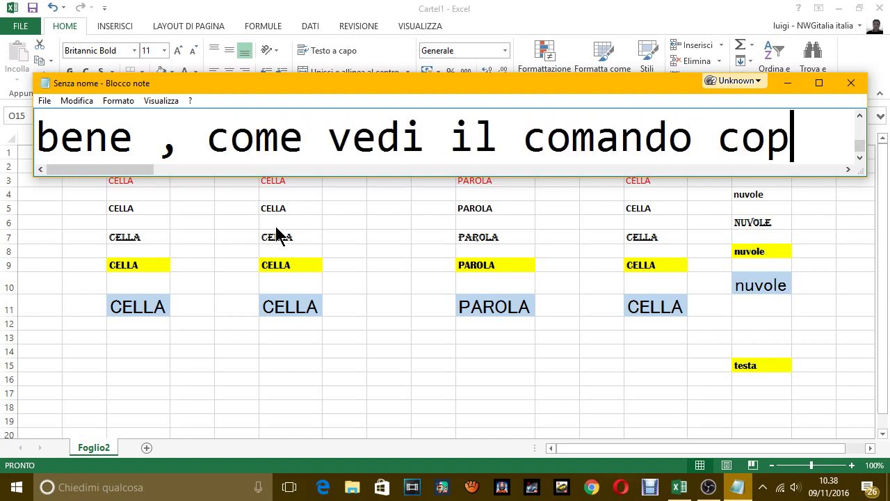
{"action": "type", "text": "ia format"}
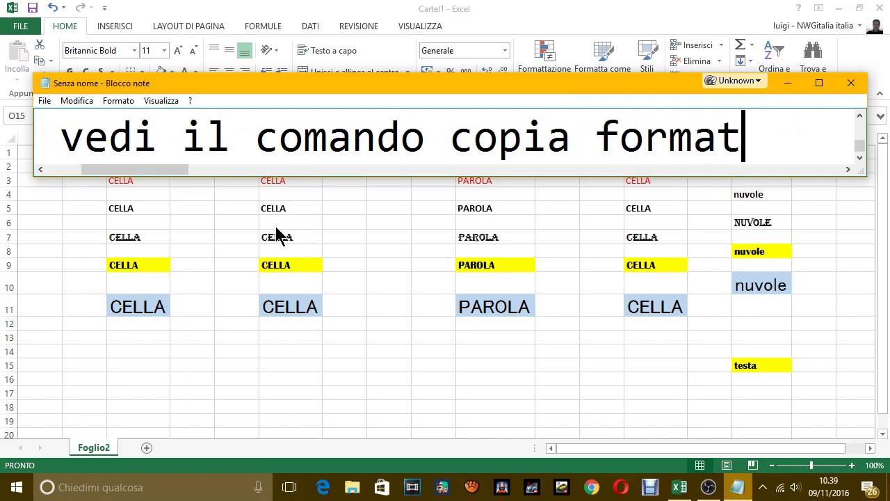
{"action": "type", "text": "o è mo"}
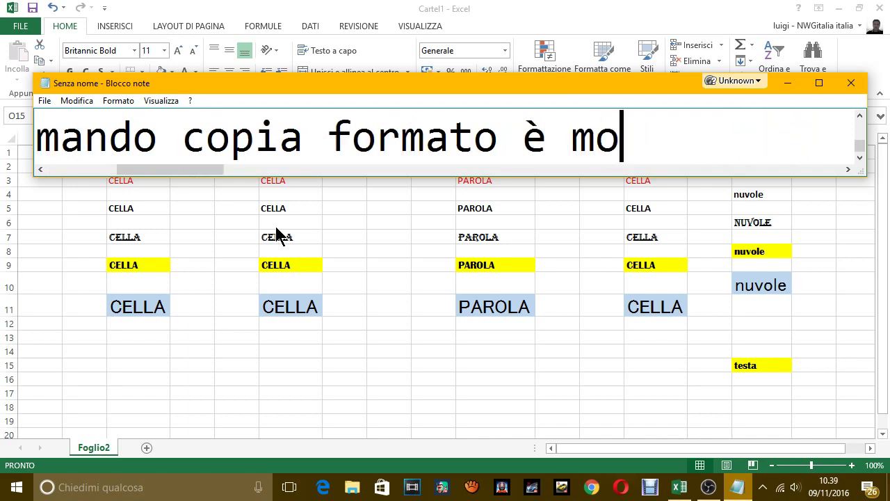
{"action": "type", "text": "lto semplice"}
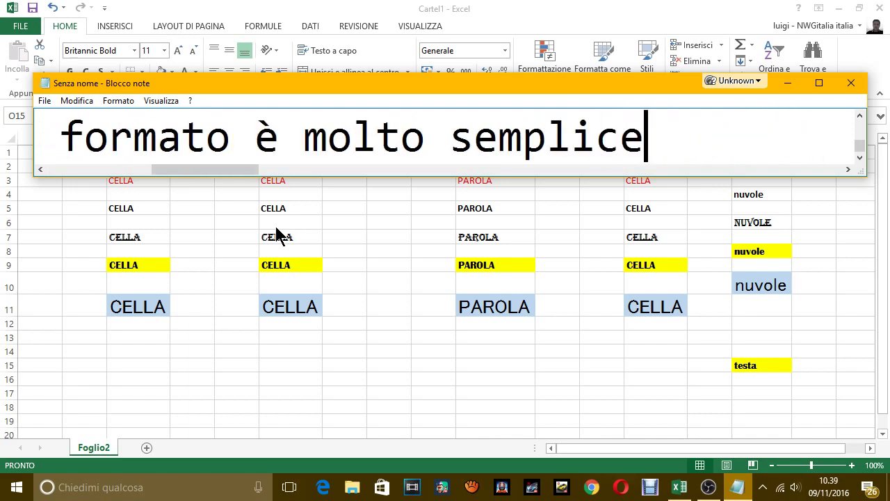
{"action": "type", "text": " da su"}
{"action": "key", "text": "BackSpace"}
{"action": "key", "text": "BackSpace"}
{"action": "type", "text": "usa"}
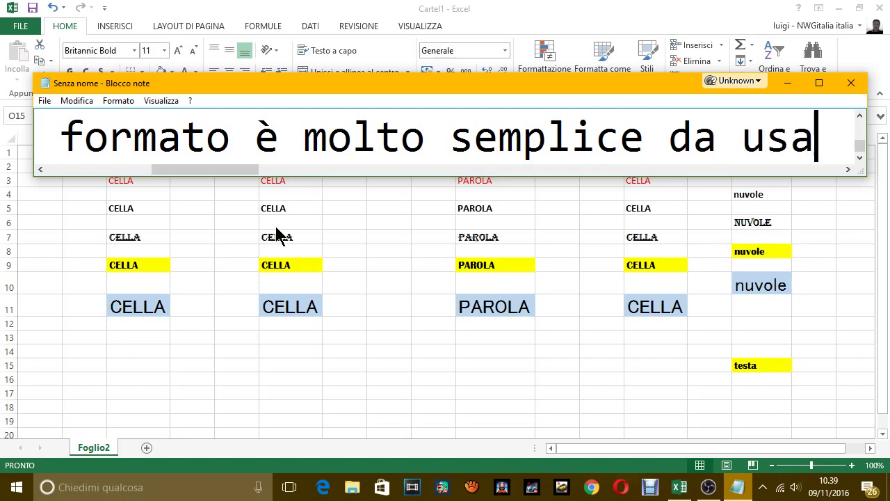
{"action": "type", "text": "re."}
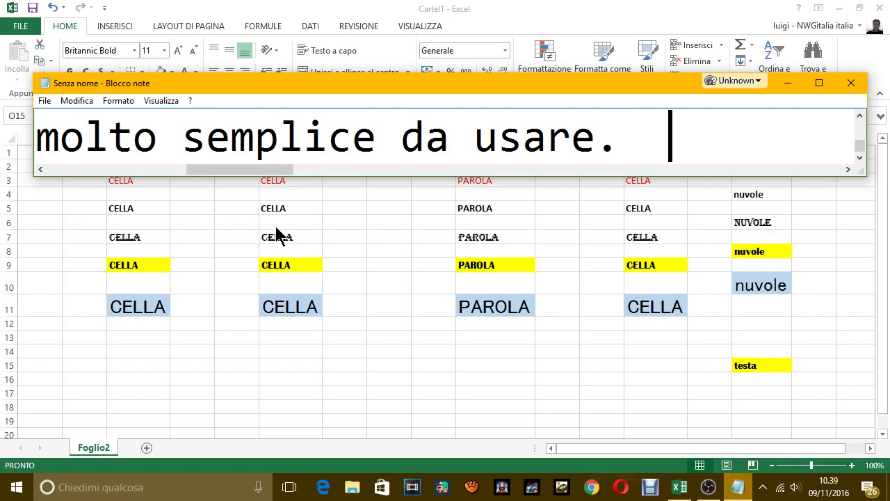
{"action": "type", "text": "un ult"}
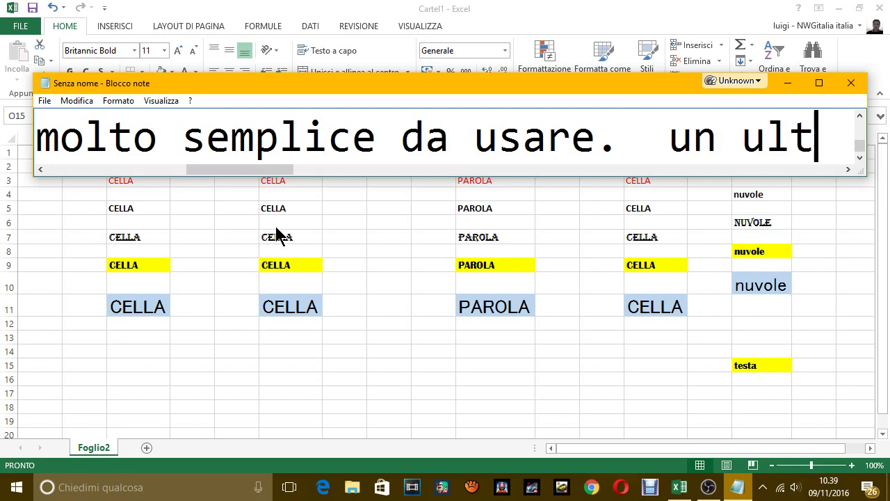
{"action": "type", "text": "imo esem"}
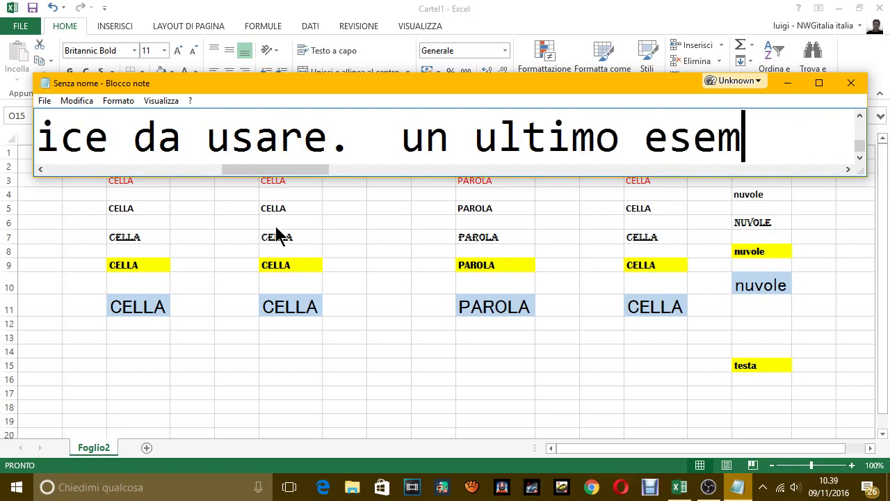
{"action": "type", "text": "pio e chiud"}
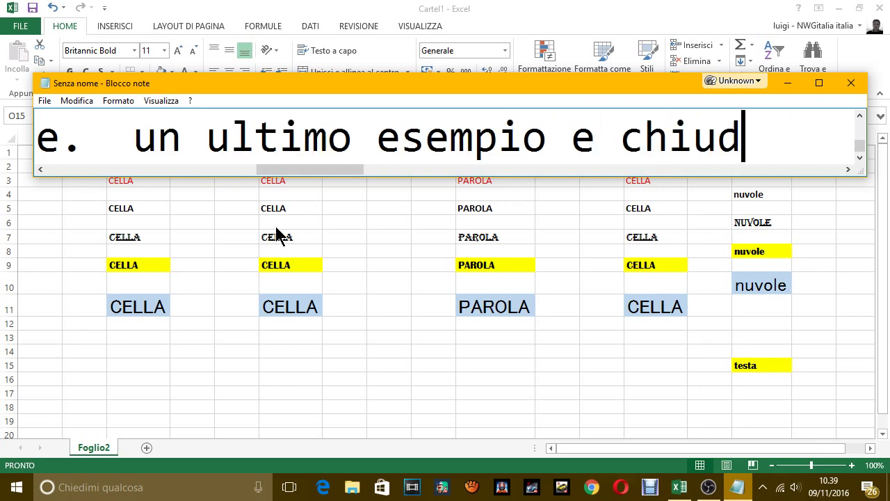
{"action": "type", "text": "o."}
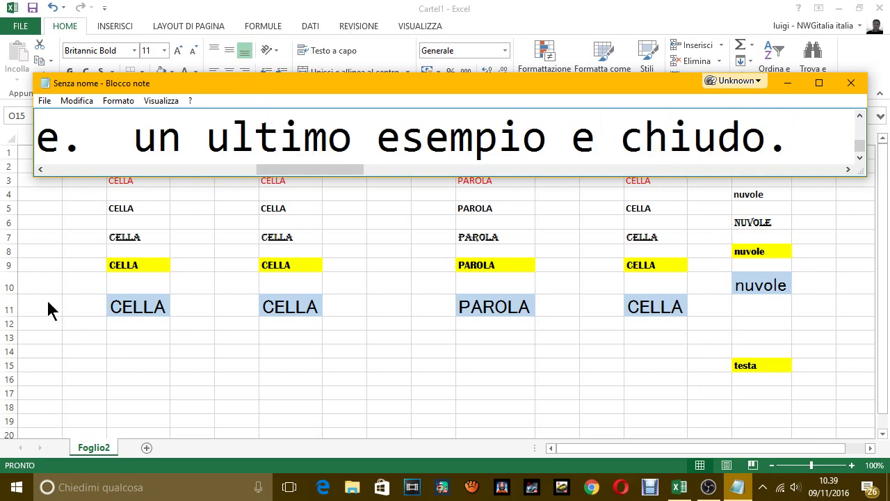
Enter 'napoli' in C15 and 'torino' in F15
{"action": "left_click", "coordinate": [128, 365]}
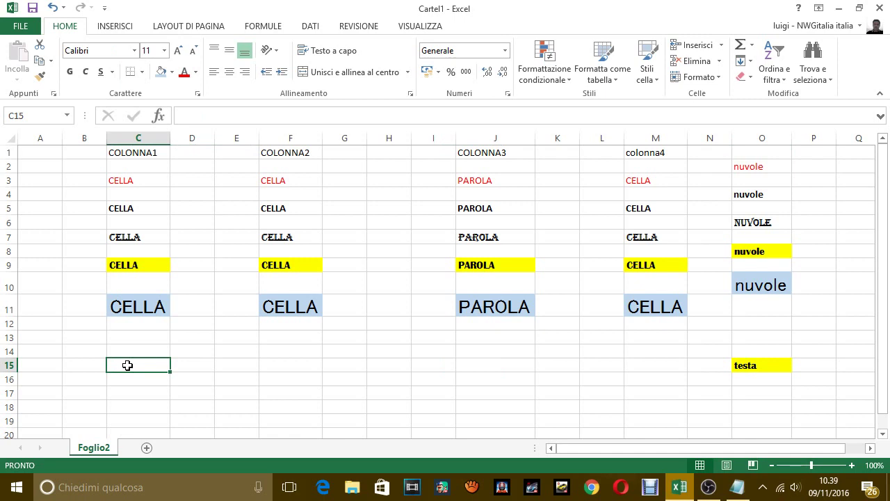
{"action": "type", "text": "napoli"}
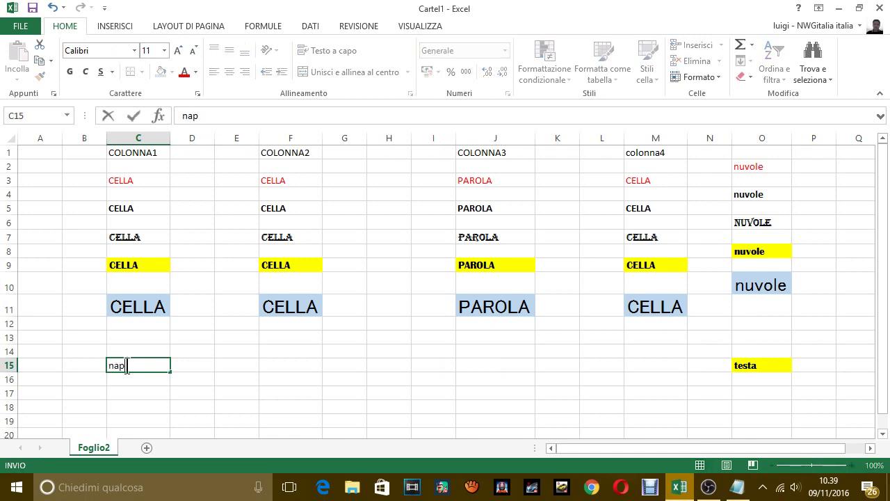
{"action": "left_click", "coordinate": [285, 367]}
{"action": "type", "text": "torino"}
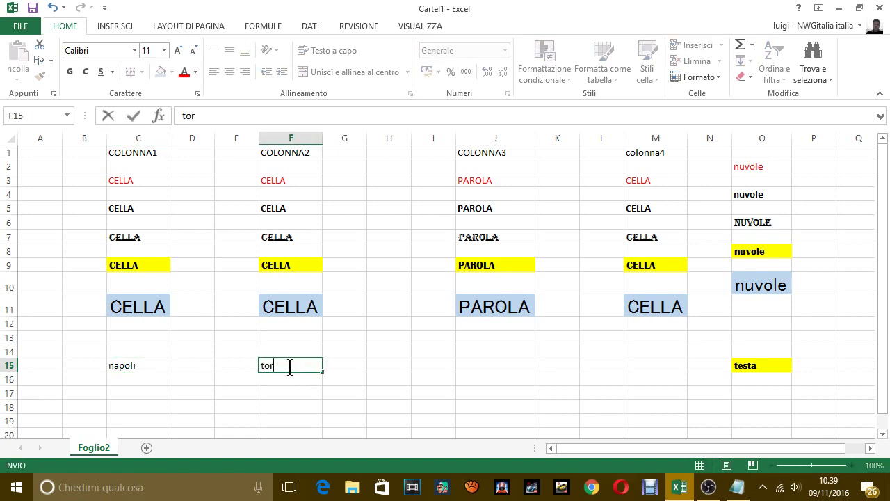
{"action": "left_click", "coordinate": [149, 365]}
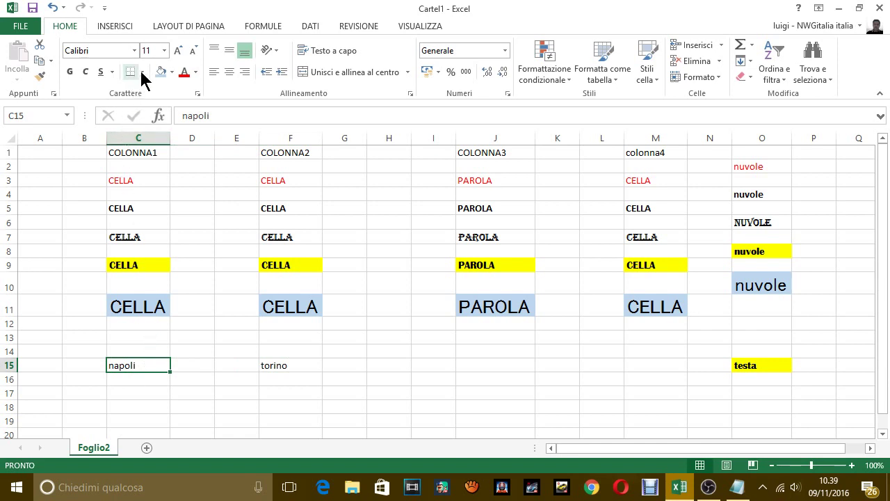
Set napoli in C15 to 48-point Bernard MT Condensed, leaving C15 selected
{"action": "left_click", "coordinate": [137, 50]}
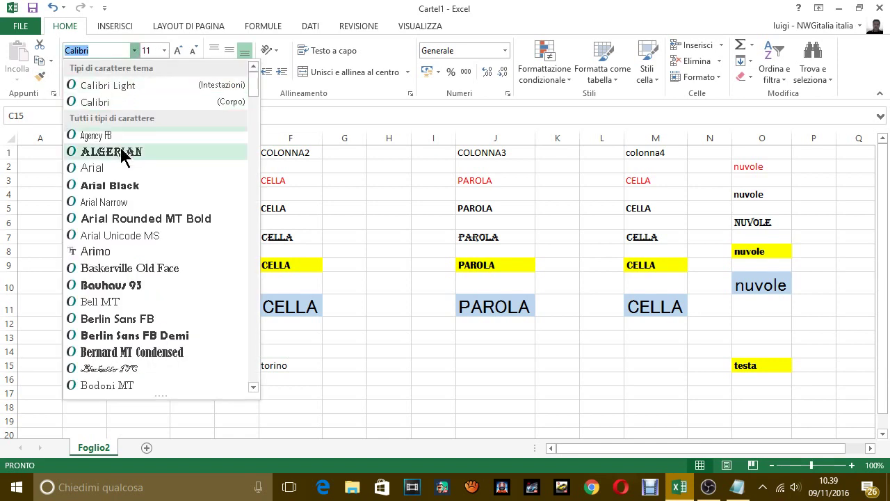
{"action": "left_click", "coordinate": [147, 350]}
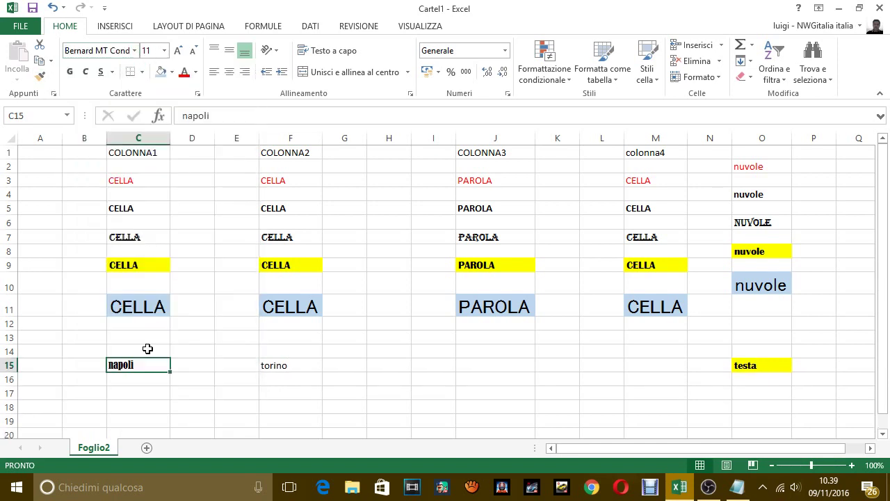
{"action": "left_click", "coordinate": [165, 48]}
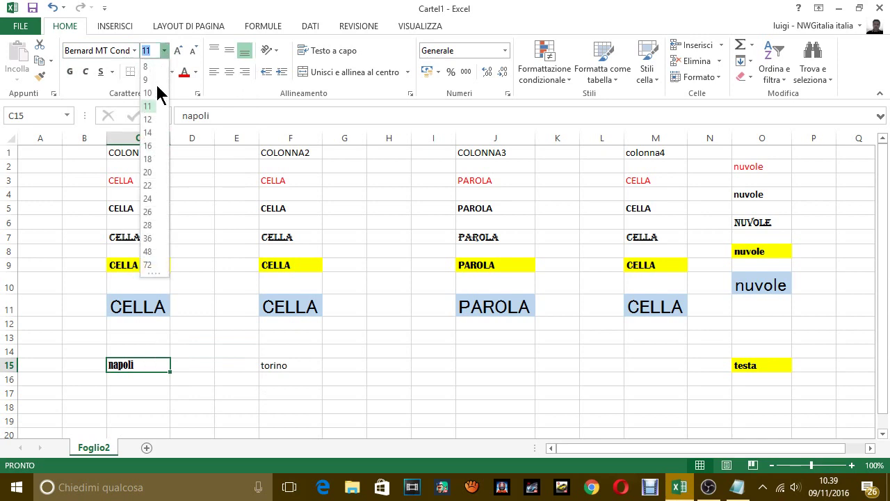
{"action": "left_click", "coordinate": [147, 251]}
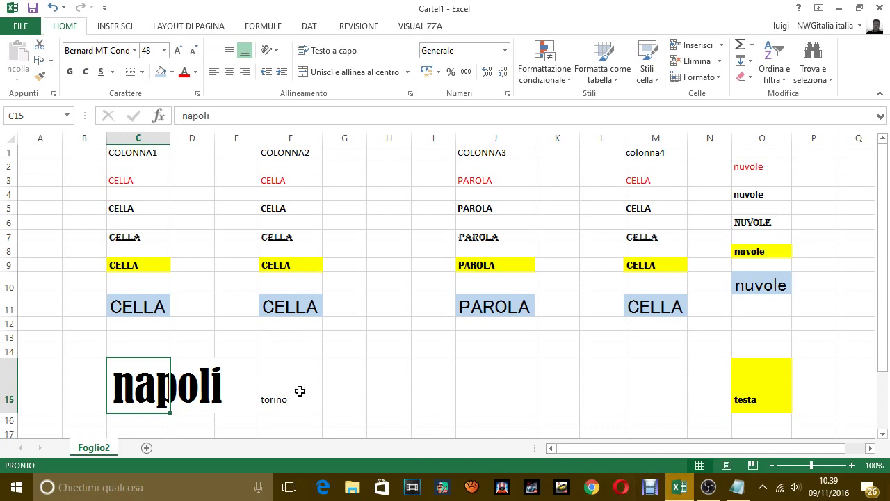
{"action": "left_click", "coordinate": [463, 405]}
{"action": "left_click", "coordinate": [181, 392]}
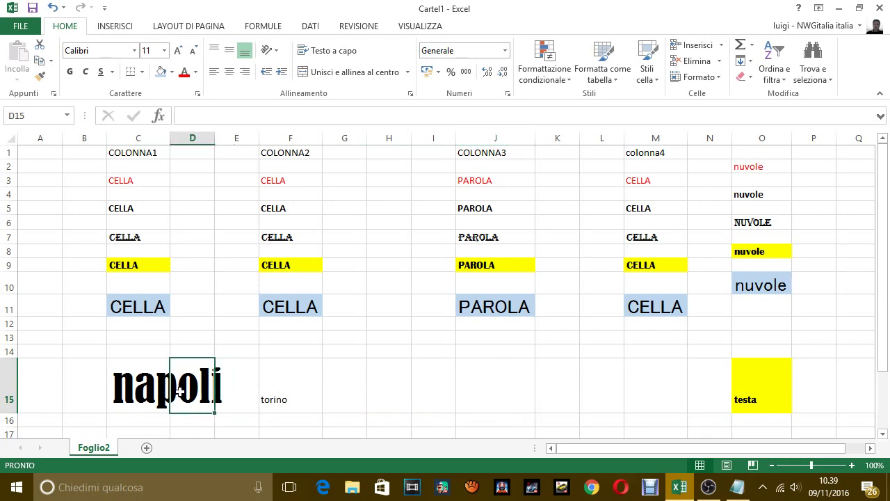
{"action": "left_click", "coordinate": [141, 388]}
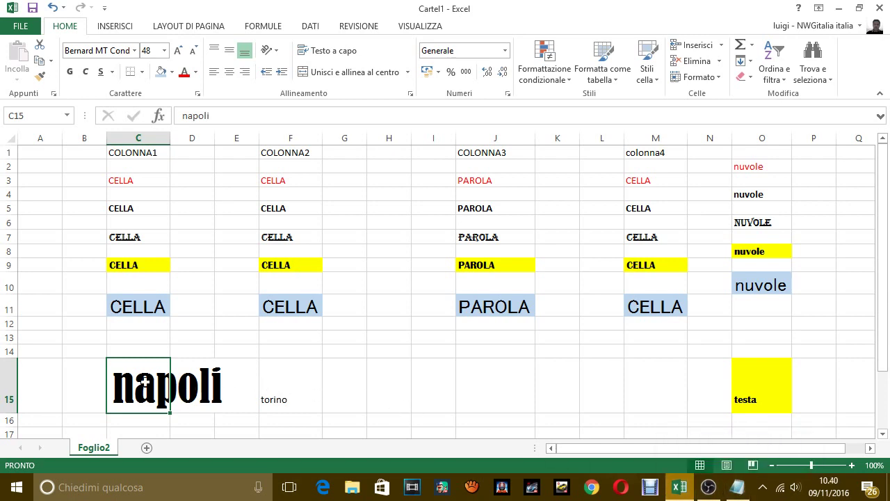
{"action": "left_click", "coordinate": [407, 401]}
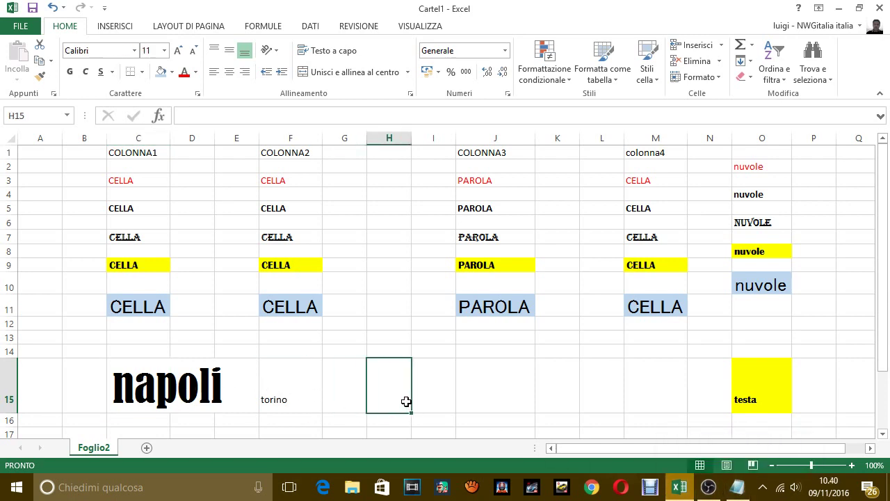
{"action": "left_click", "coordinate": [152, 382]}
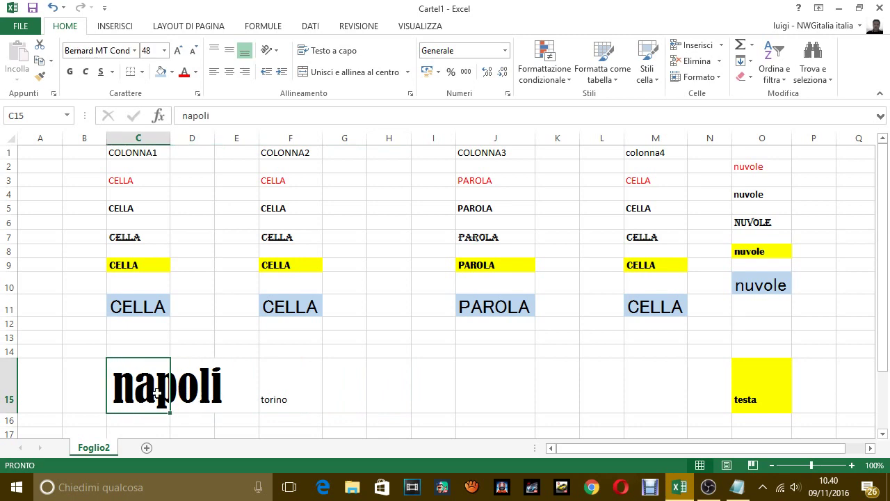
Copy C15's 48-point Bernard MT Condensed format onto torino in F15 with Format Painter, then return to Notepad
{"action": "left_click", "coordinate": [41, 74]}
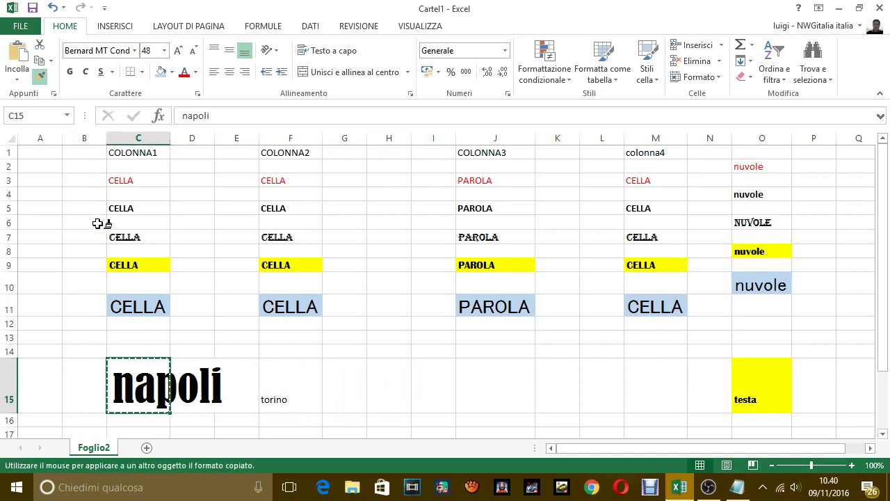
{"action": "left_click", "coordinate": [280, 380]}
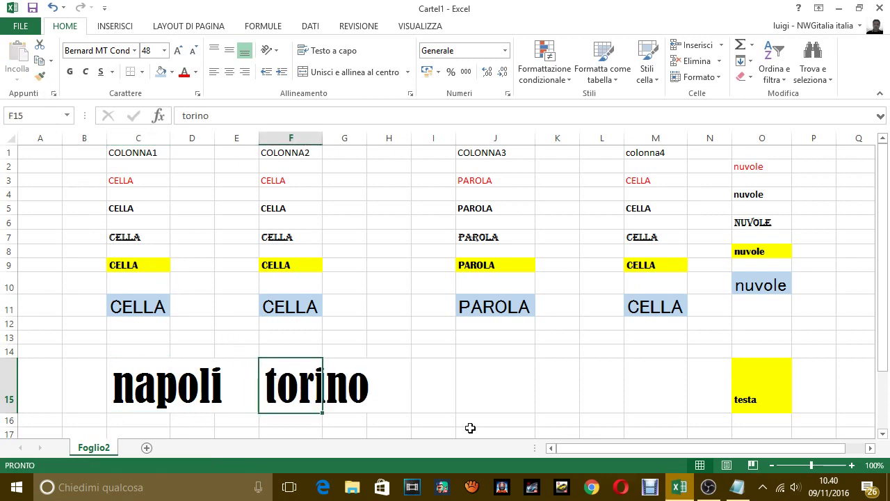
{"action": "left_click", "coordinate": [684, 488]}
{"action": "left_click", "coordinate": [678, 487]}
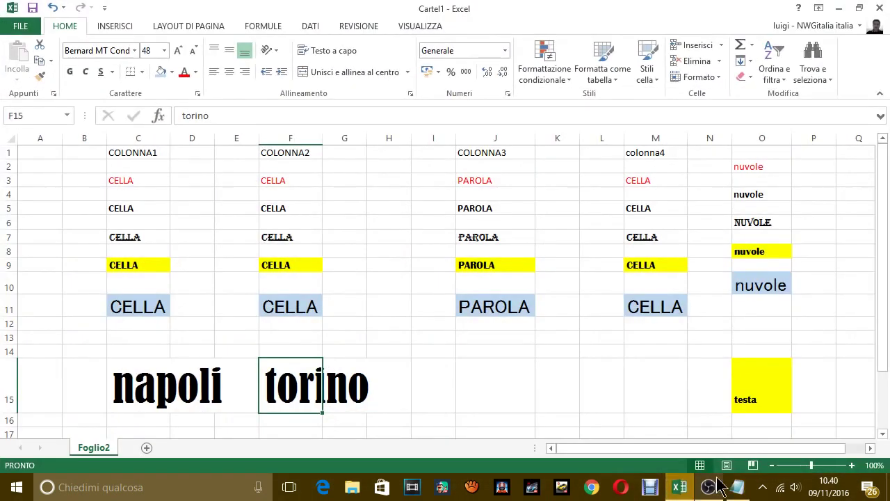
{"action": "left_click", "coordinate": [737, 486]}
Replace the note with 'come vedi ancora una volta ho copiato solo il formato della cella e non il suo valore.'
{"action": "key", "text": "ctrl+a"}
{"action": "key", "text": "BackSpace"}
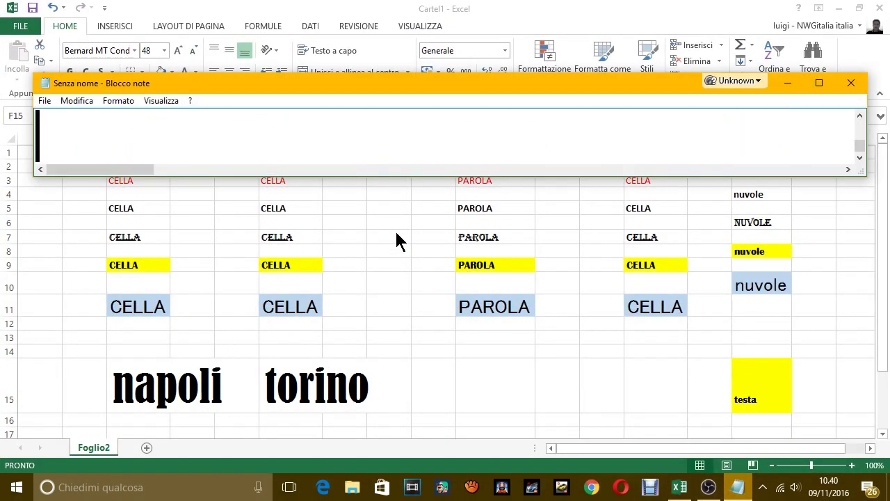
{"action": "type", "text": "coem"}
{"action": "key", "text": "BackSpace"}
{"action": "key", "text": "BackSpace"}
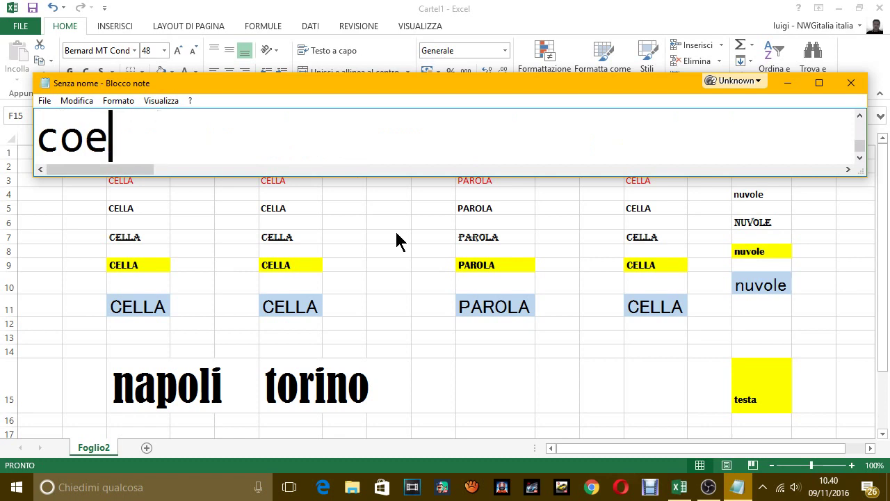
{"action": "type", "text": "me vedi anco"}
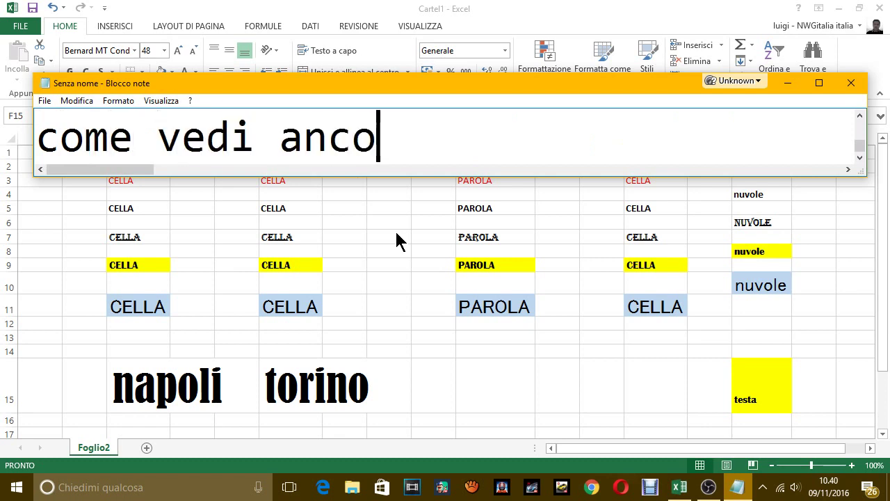
{"action": "type", "text": "ra una volta"}
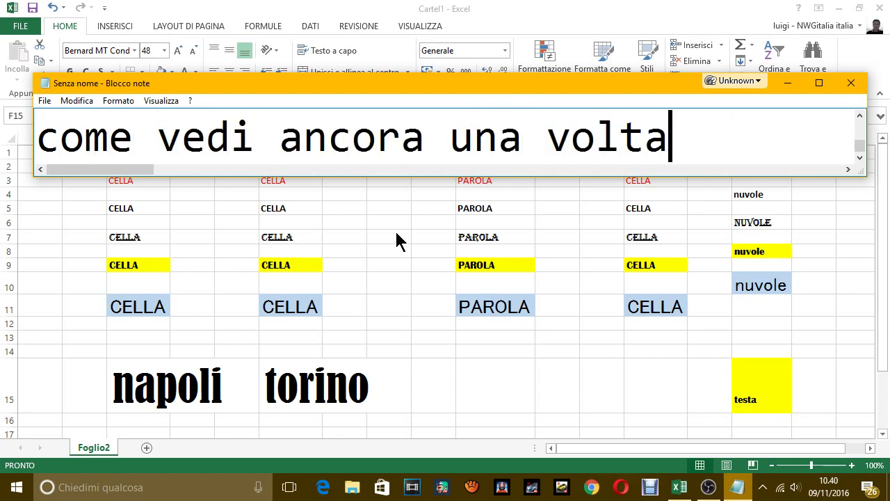
{"action": "type", "text": " ho copiato so"}
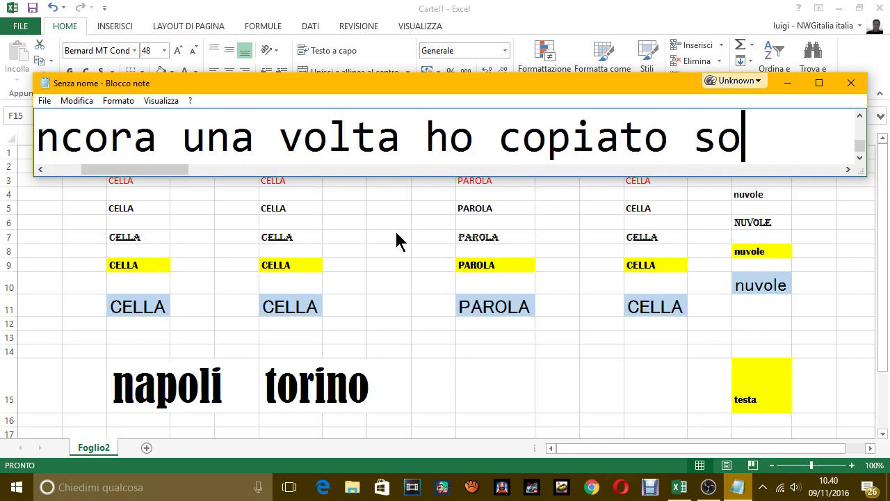
{"action": "type", "text": "lo il formato"}
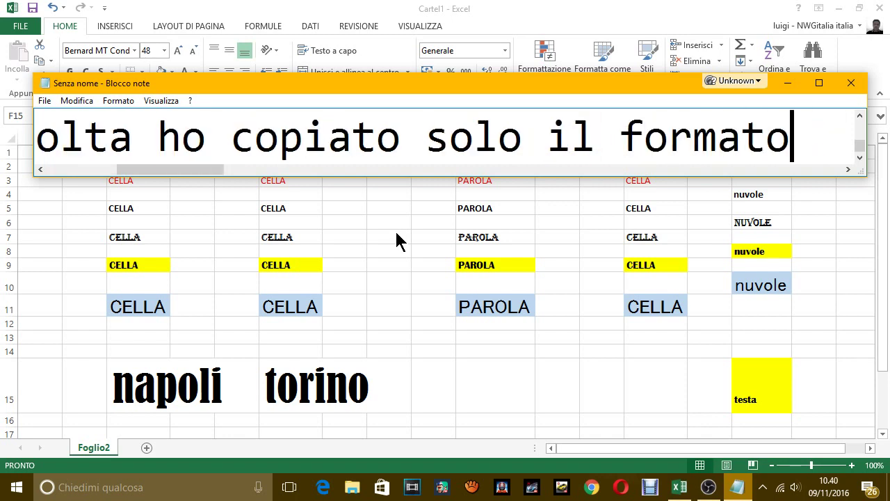
{"action": "type", "text": " della cella"}
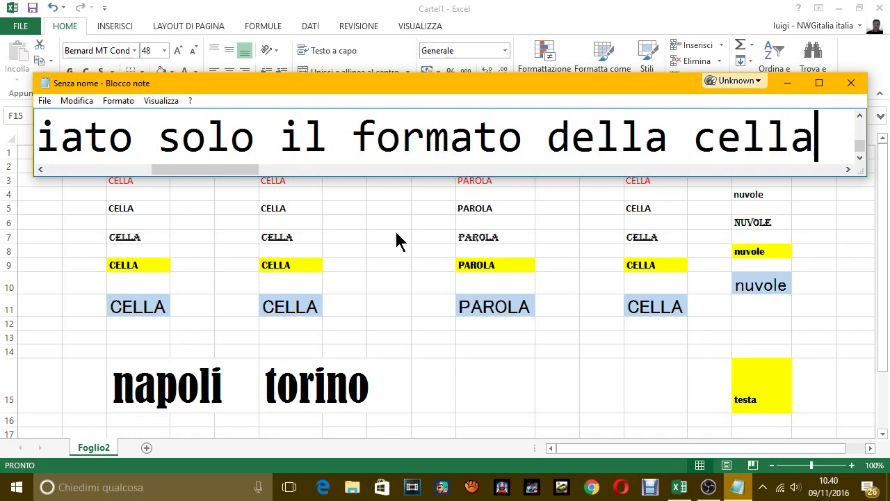
{"action": "type", "text": " e non il suo"}
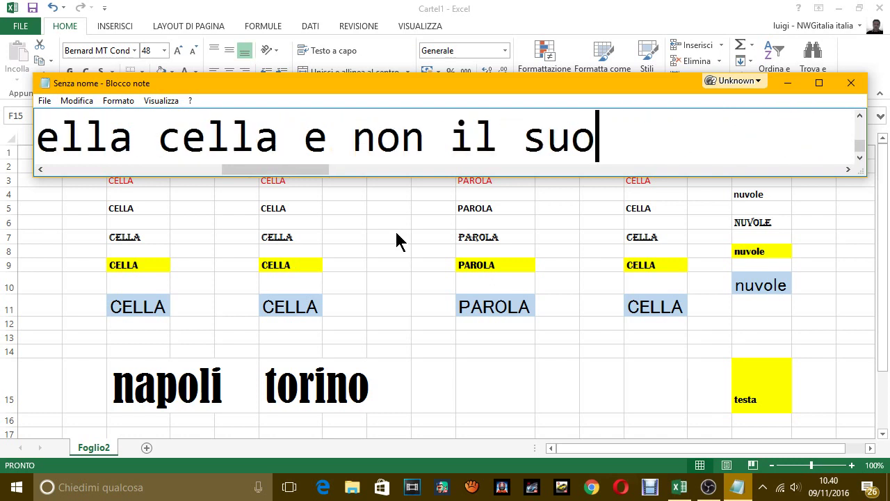
{"action": "type", "text": " valore."}
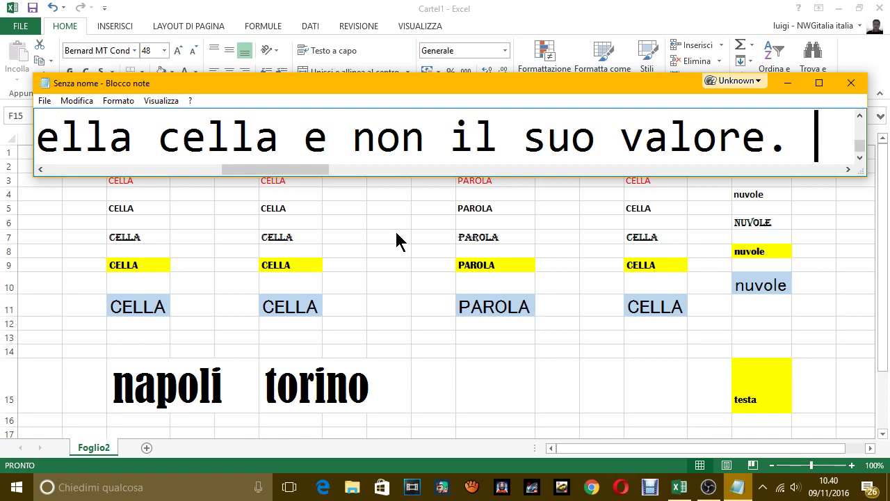
{"action": "key", "text": "Return"}
Add 'non avete capito qualcosa' and 'scrivetemi nei commenti e vi rispondo al piu presto possibile.'
{"action": "type", "text": "e a"}
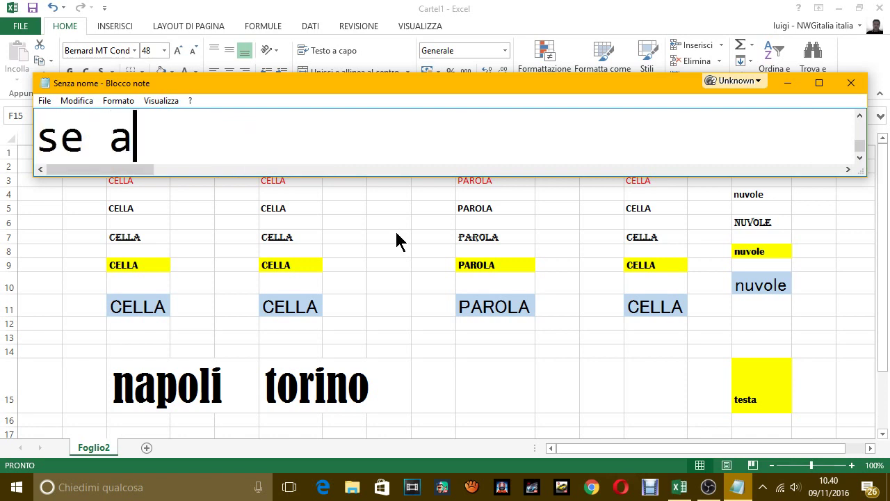
{"action": "type", "text": "vte"}
{"action": "key", "text": "BackSpace"}
{"action": "type", "text": "e"}
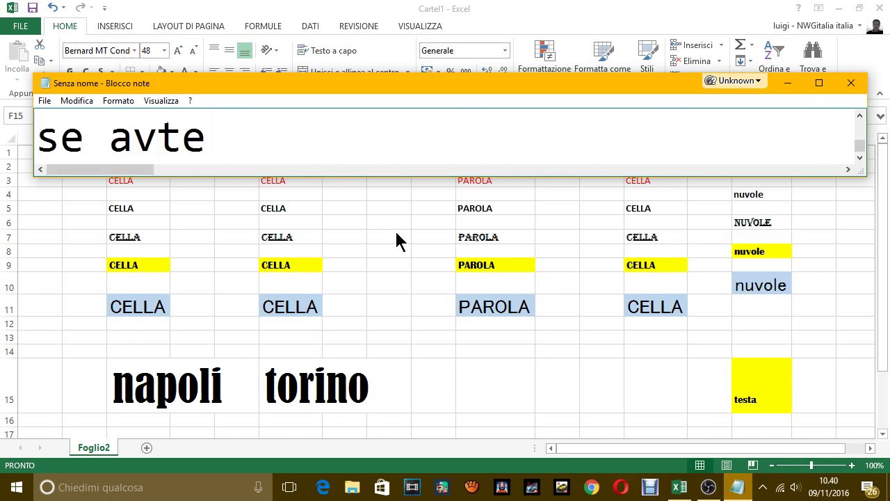
{"action": "key", "text": "BackSpace"}
{"action": "key", "text": "BackSpace"}
{"action": "key", "text": "BackSpace"}
{"action": "key", "text": "BackSpace"}
{"action": "type", "text": "non"}
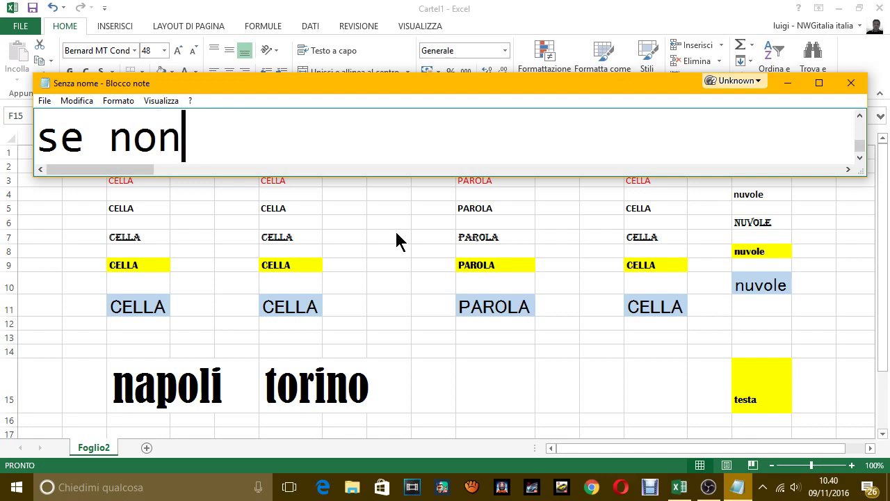
{"action": "type", "text": " avete capi"}
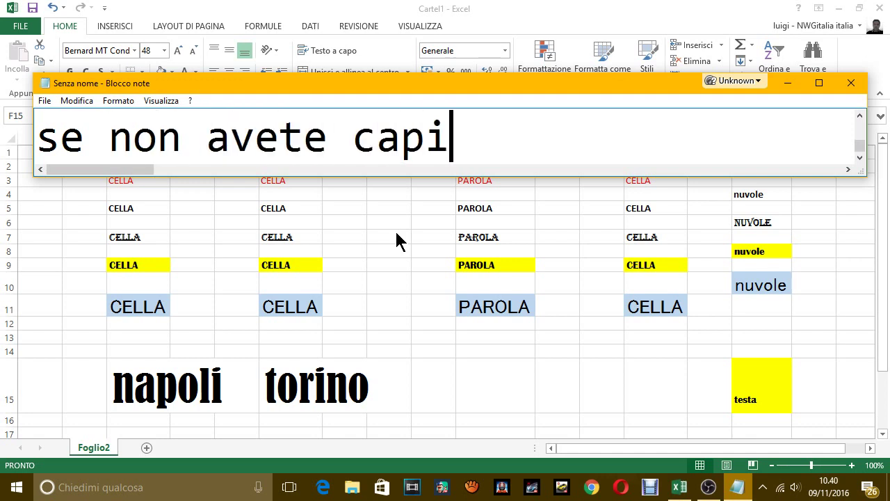
{"action": "type", "text": "to qualcosa"}
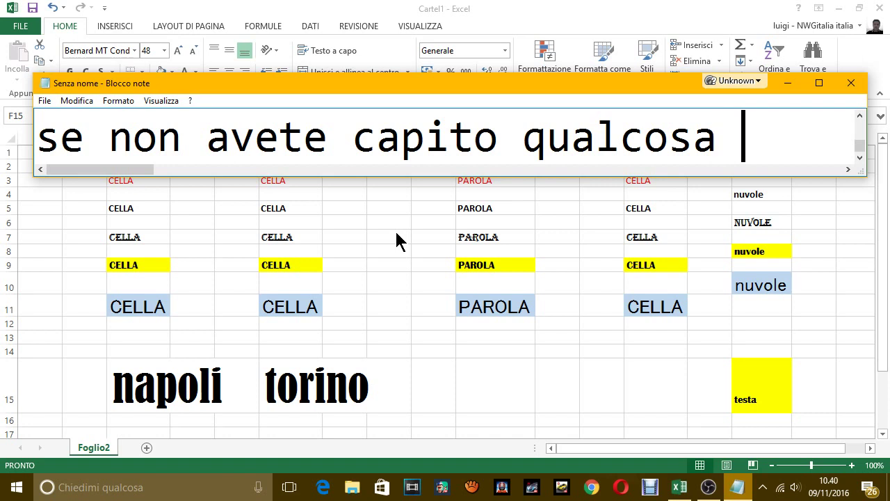
{"action": "key", "text": "Return"}
{"action": "type", "text": "scri"}
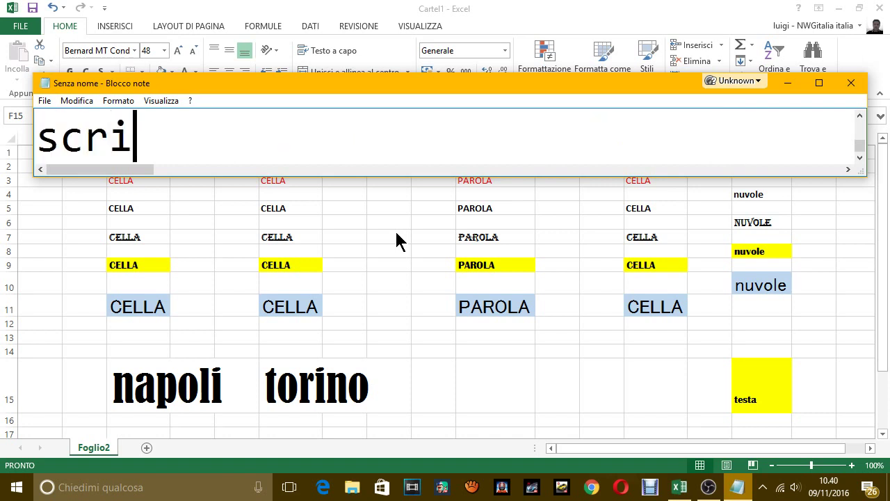
{"action": "type", "text": "vetemi nei c"}
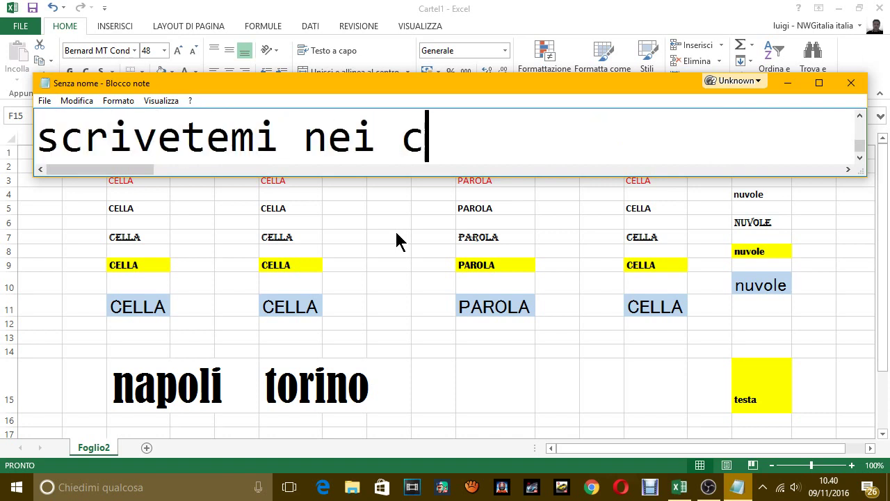
{"action": "type", "text": "ommenti e vi "}
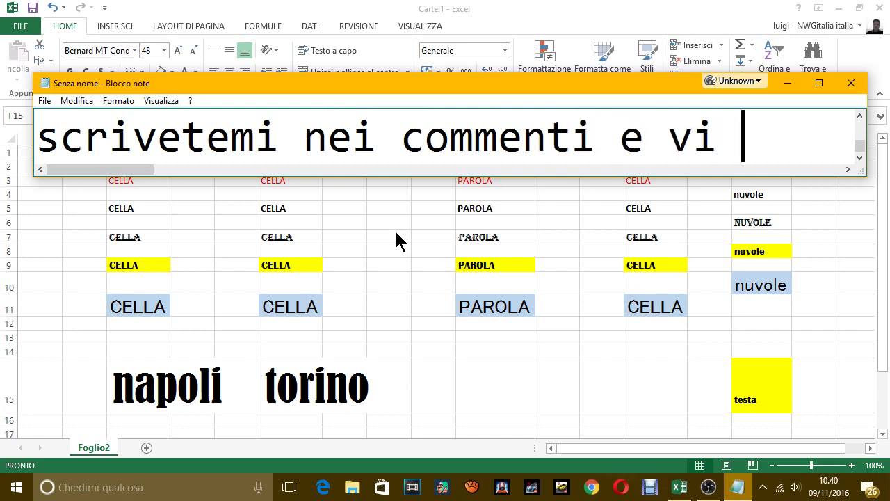
{"action": "type", "text": "rispondo al pi"}
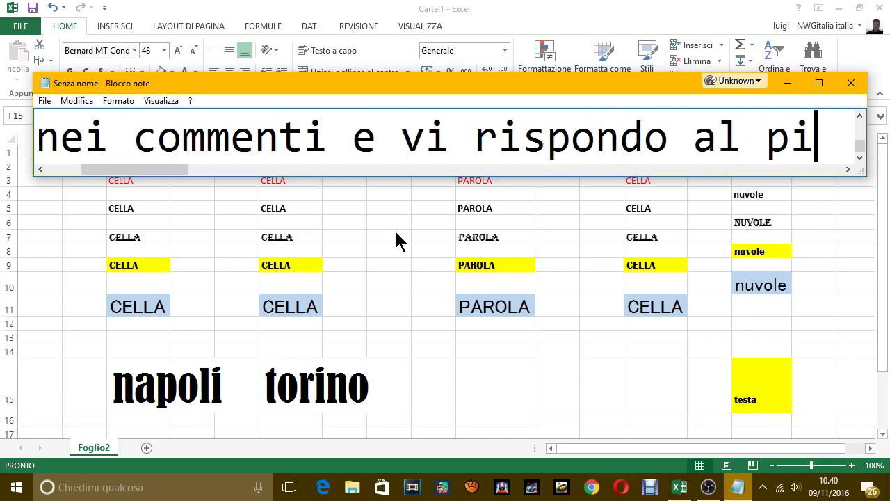
{"action": "type", "text": "u presto possibi"}
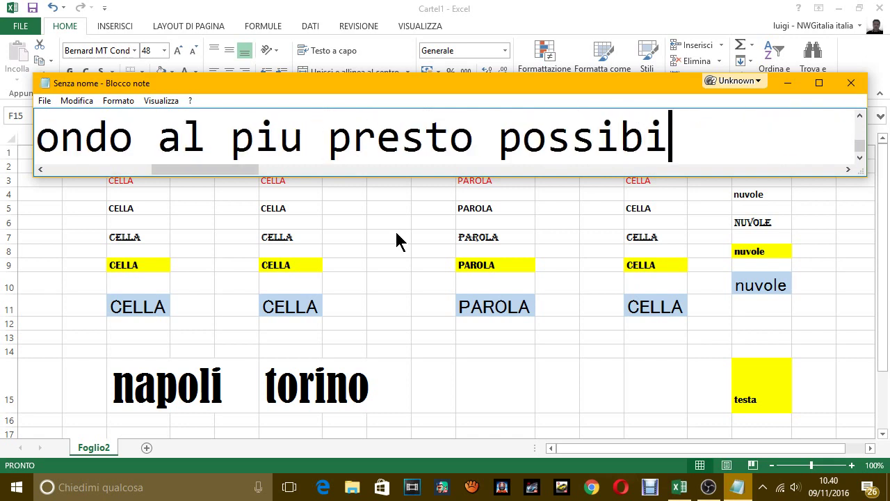
{"action": "type", "text": "le."}
Add 'Grazie e al prossimo video.' and 'se vi è piaciuto mi farebbe piacere / che mi metteste un bel MI PIACE'
{"action": "key", "text": "Return"}
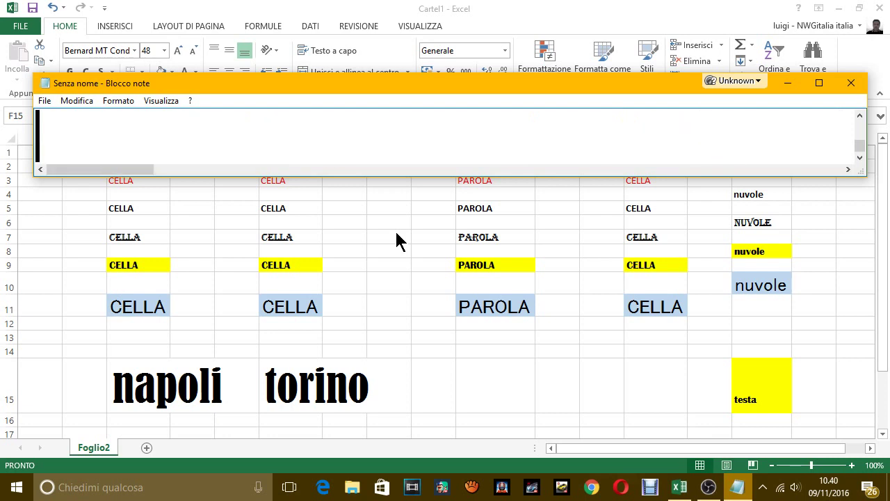
{"action": "type", "text": "Gra"}
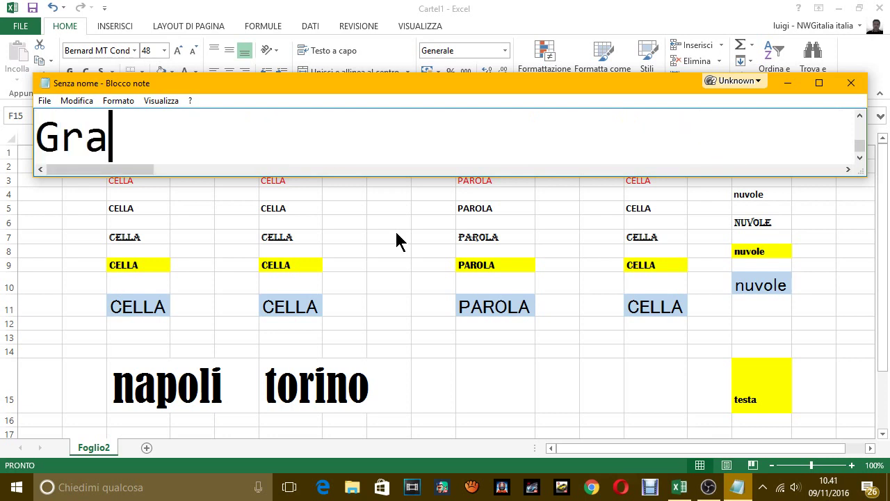
{"action": "type", "text": "zie e al"}
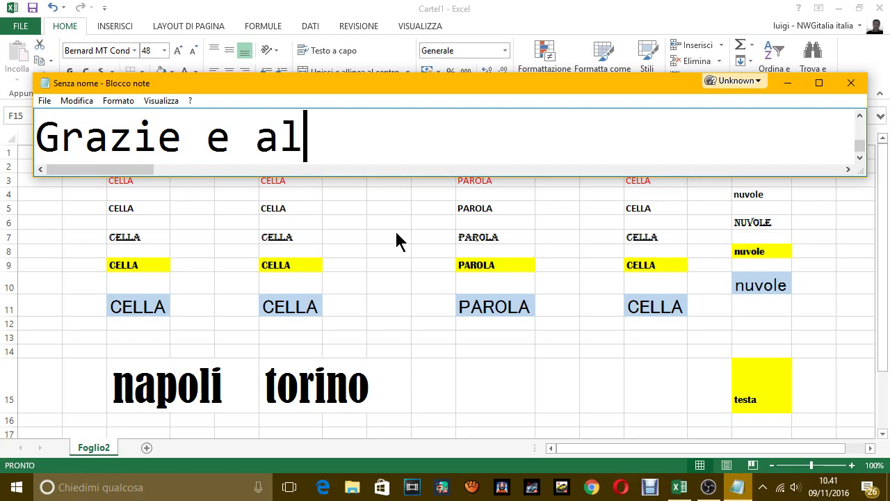
{"action": "type", "text": " prossimo vid"}
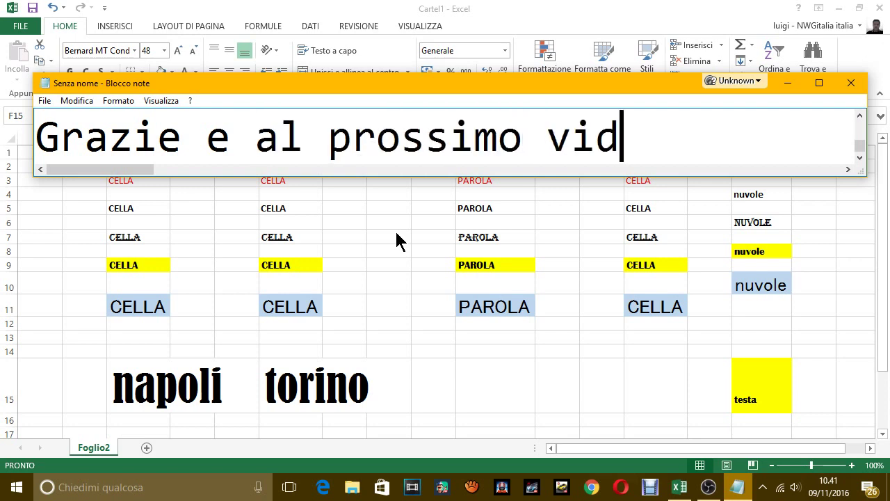
{"action": "type", "text": "eo."}
{"action": "key", "text": "Return"}
{"action": "type", "text": "se "}
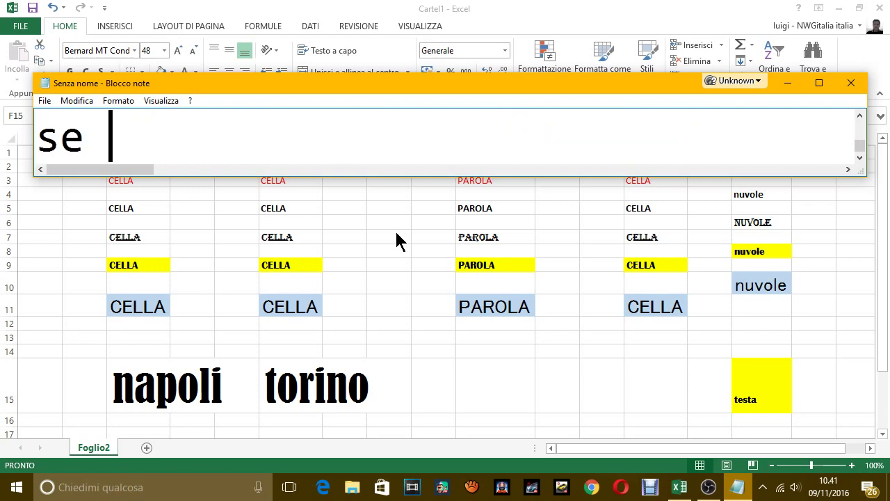
{"action": "type", "text": "vi è piacciu"}
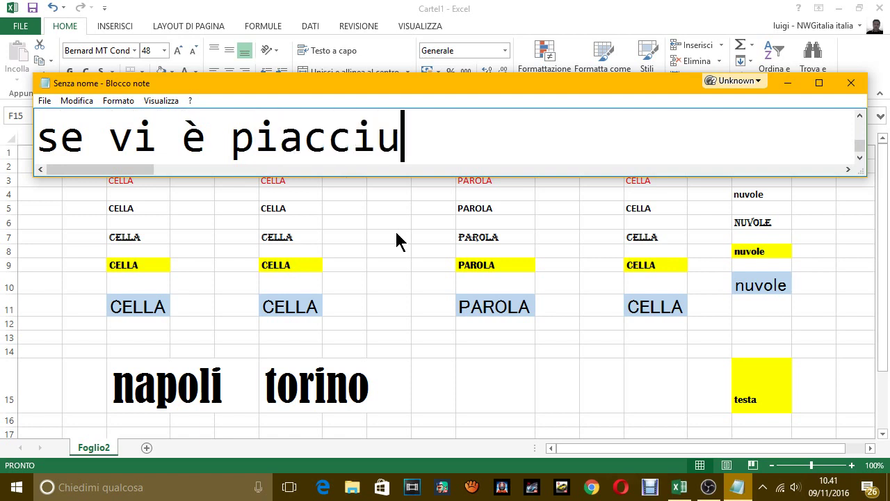
{"action": "key", "text": "BackSpace"}
{"action": "key", "text": "BackSpace"}
{"action": "key", "text": "BackSpace"}
{"action": "type", "text": "iuto mi "}
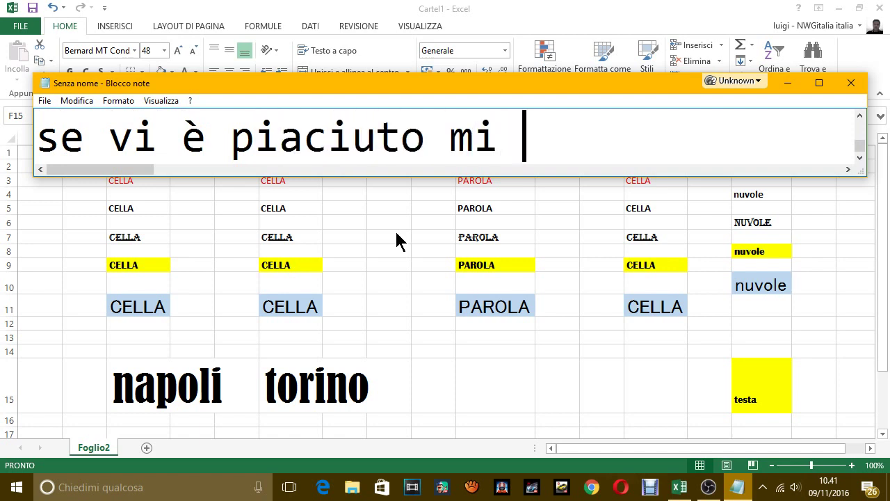
{"action": "type", "text": "farebbe piace"}
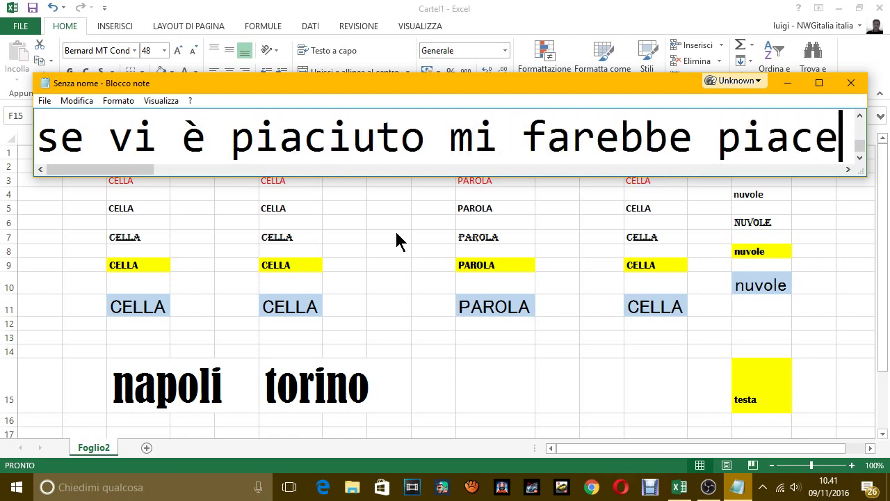
{"action": "type", "text": "re"}
{"action": "key", "text": "Return"}
{"action": "type", "text": "che mi m"}
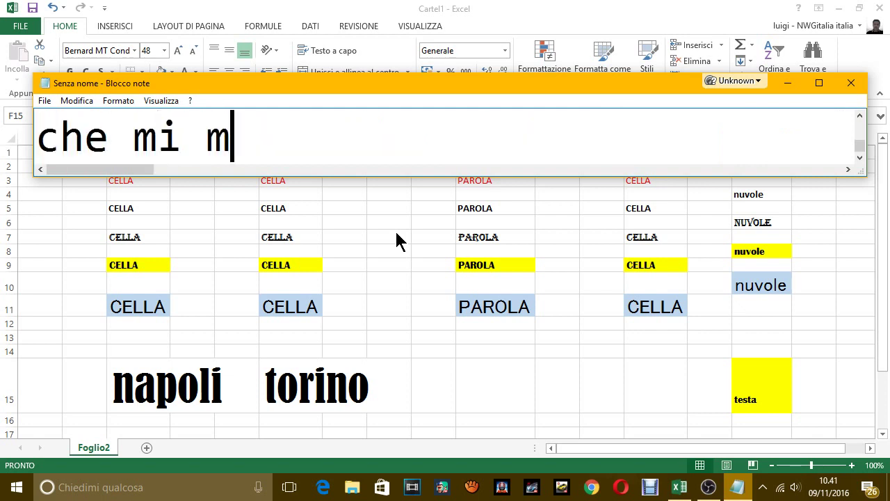
{"action": "type", "text": "etteste un"}
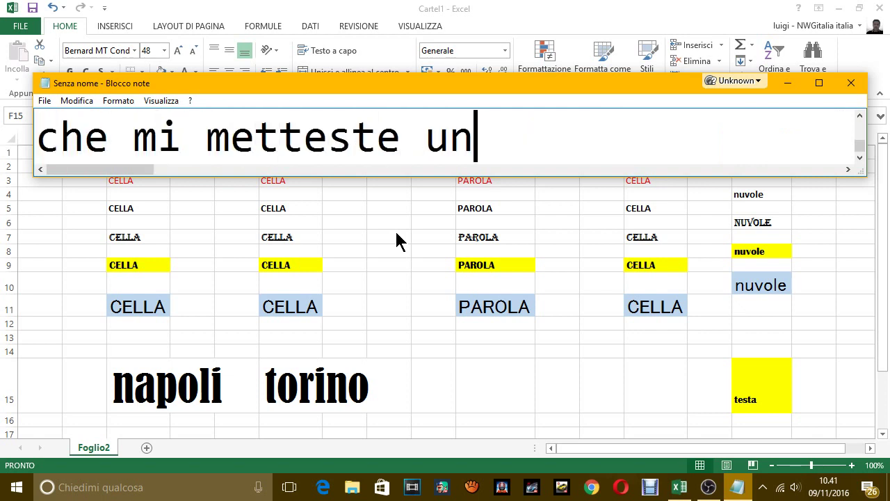
{"action": "type", "text": " bel MI"}
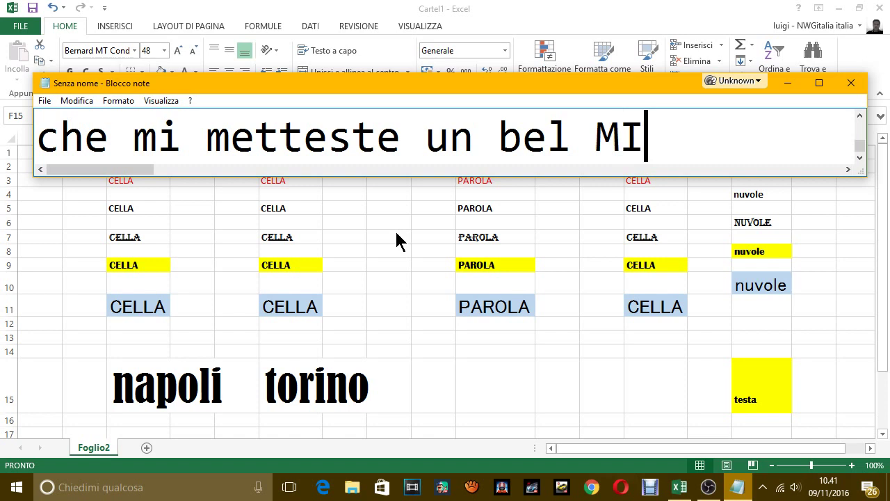
{"action": "type", "text": " PIACE"}
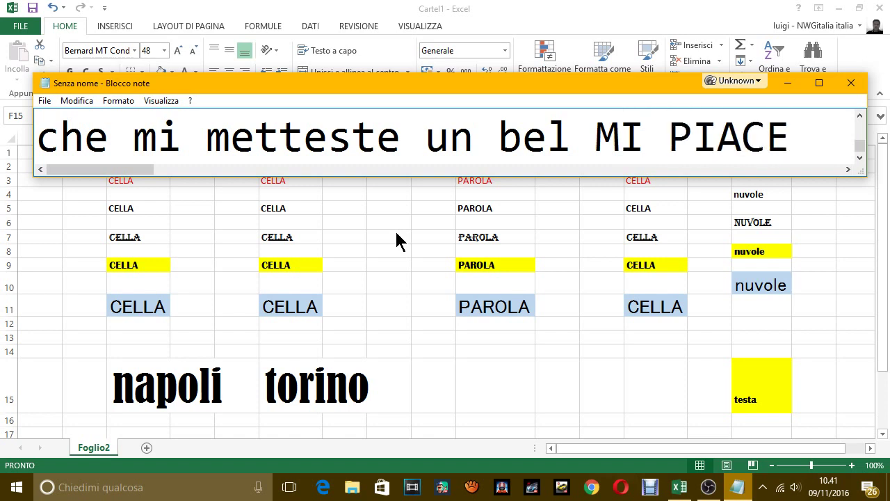
Finish with 'GRAZIEEEEEEE E AL PROX VIDEO.' and bring the OBS recording window forward
{"action": "key", "text": "ctrl+a"}
{"action": "key", "text": "BackSpace"}
{"action": "type", "text": "GR"}
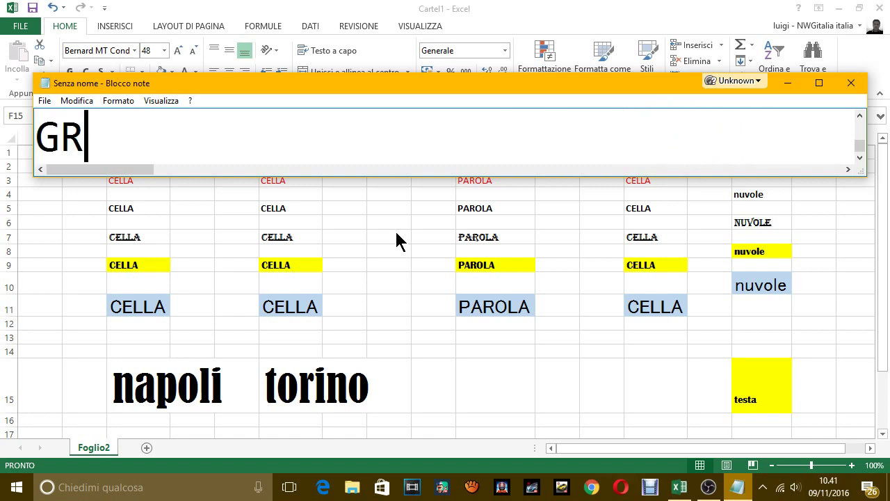
{"action": "type", "text": "AZIEEEEEEE"}
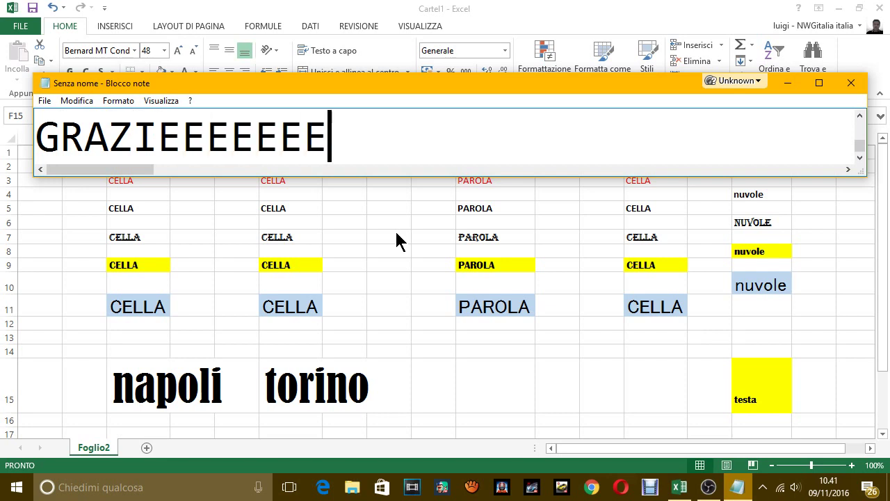
{"action": "type", "text": " E AL PRO"}
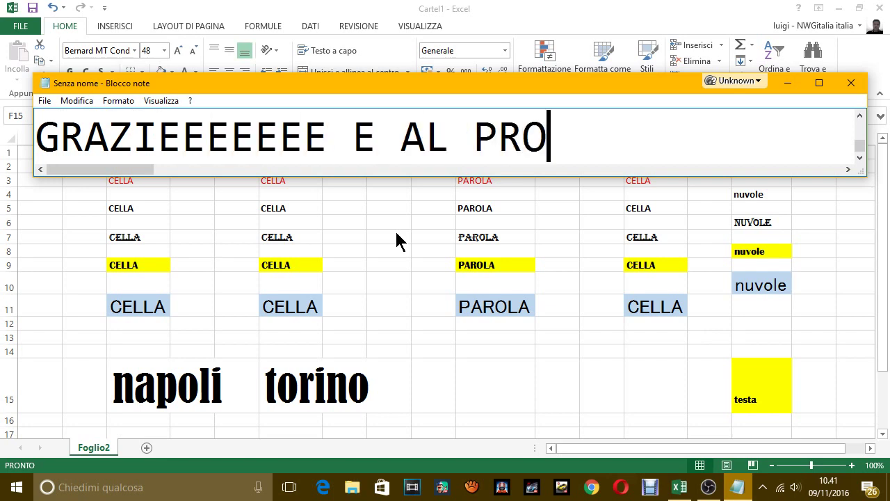
{"action": "type", "text": "X VIDEO."}
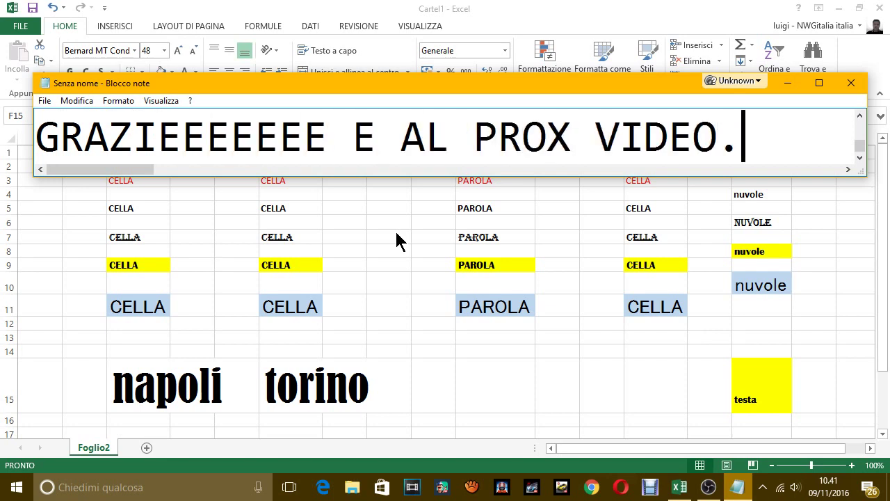
{"action": "left_click", "coordinate": [708, 487]}
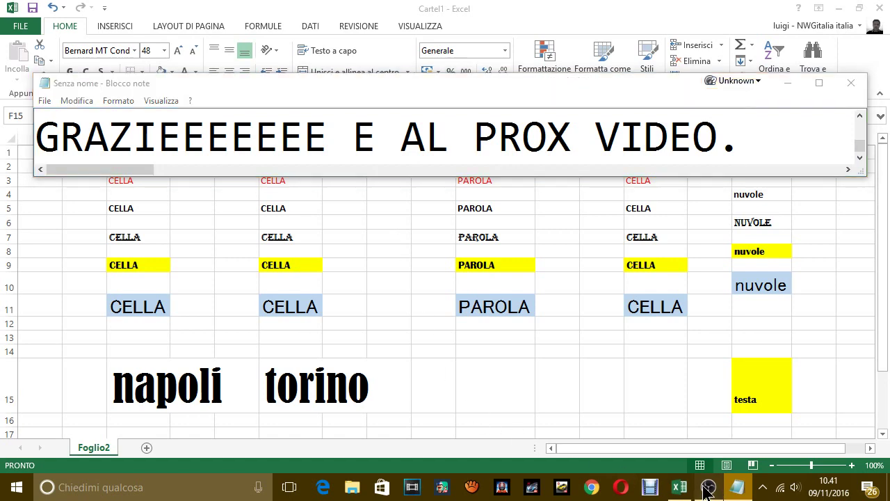